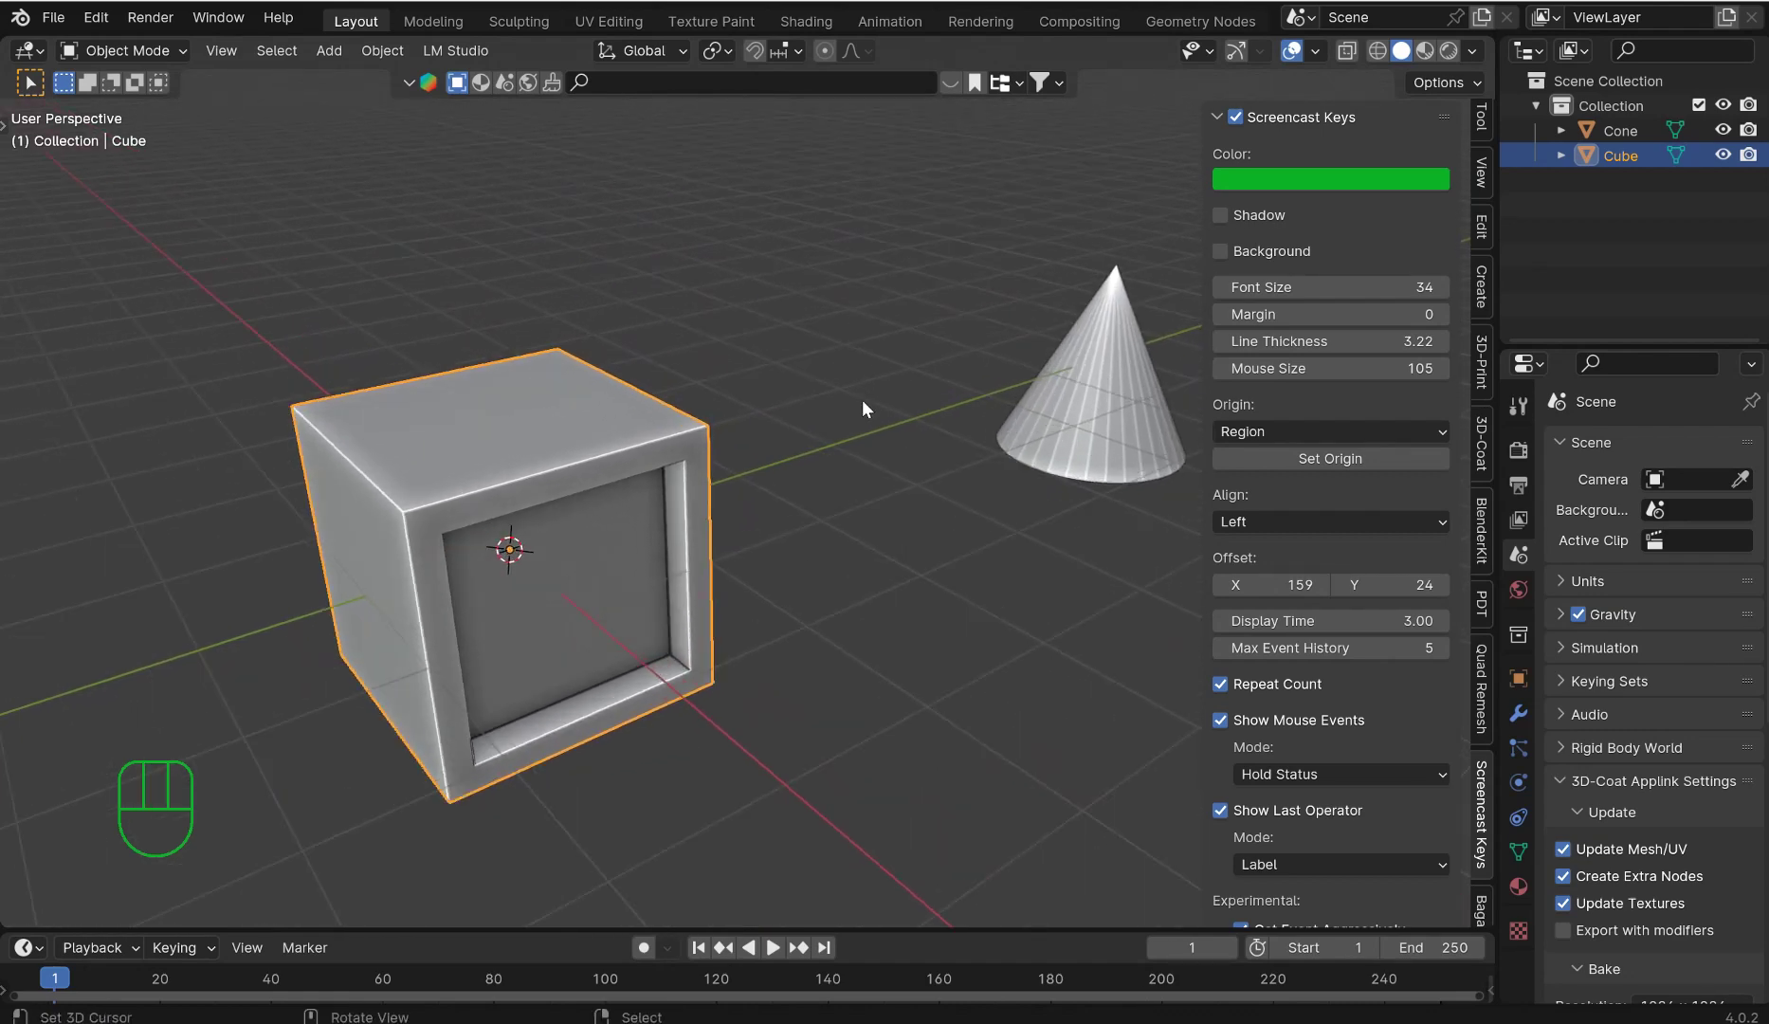
Step: Select the cone, try a loop cut in Edit Mode, then undo it and return to Object Mode
middle_drag(975, 382, 343, 500)
click(536, 566)
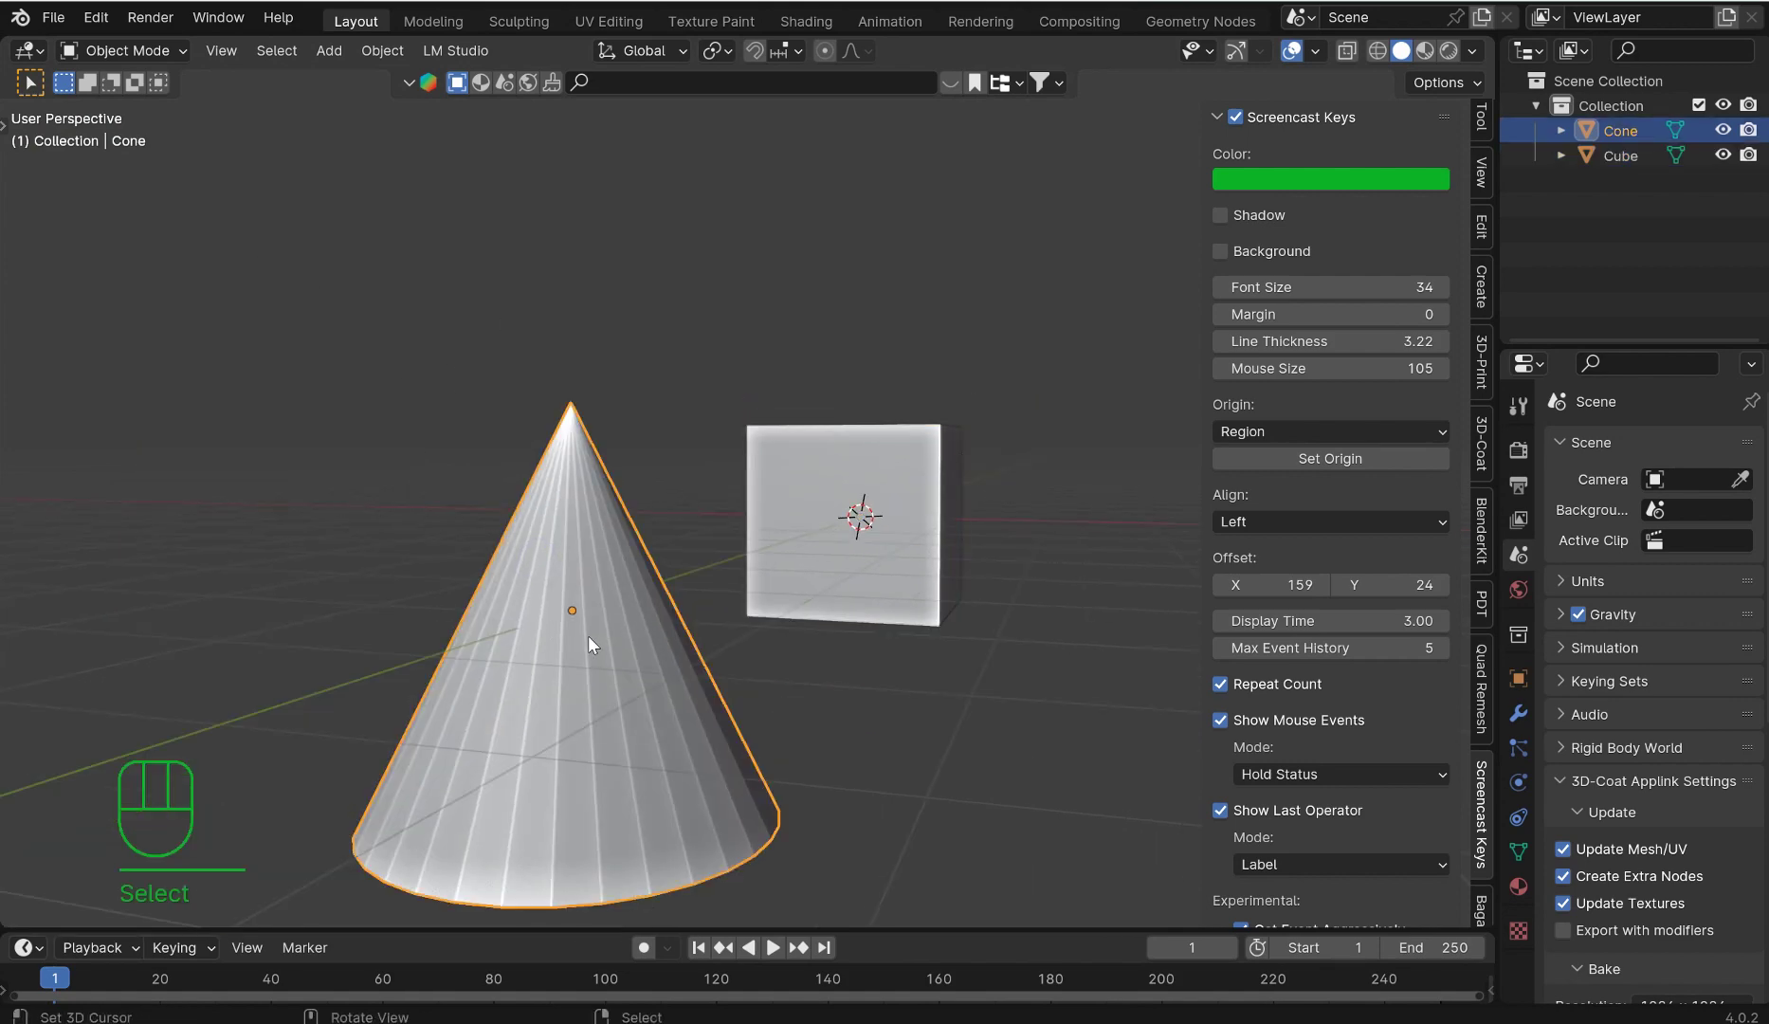
middle_drag(588, 636, 564, 604)
key(ctrl+Tab)
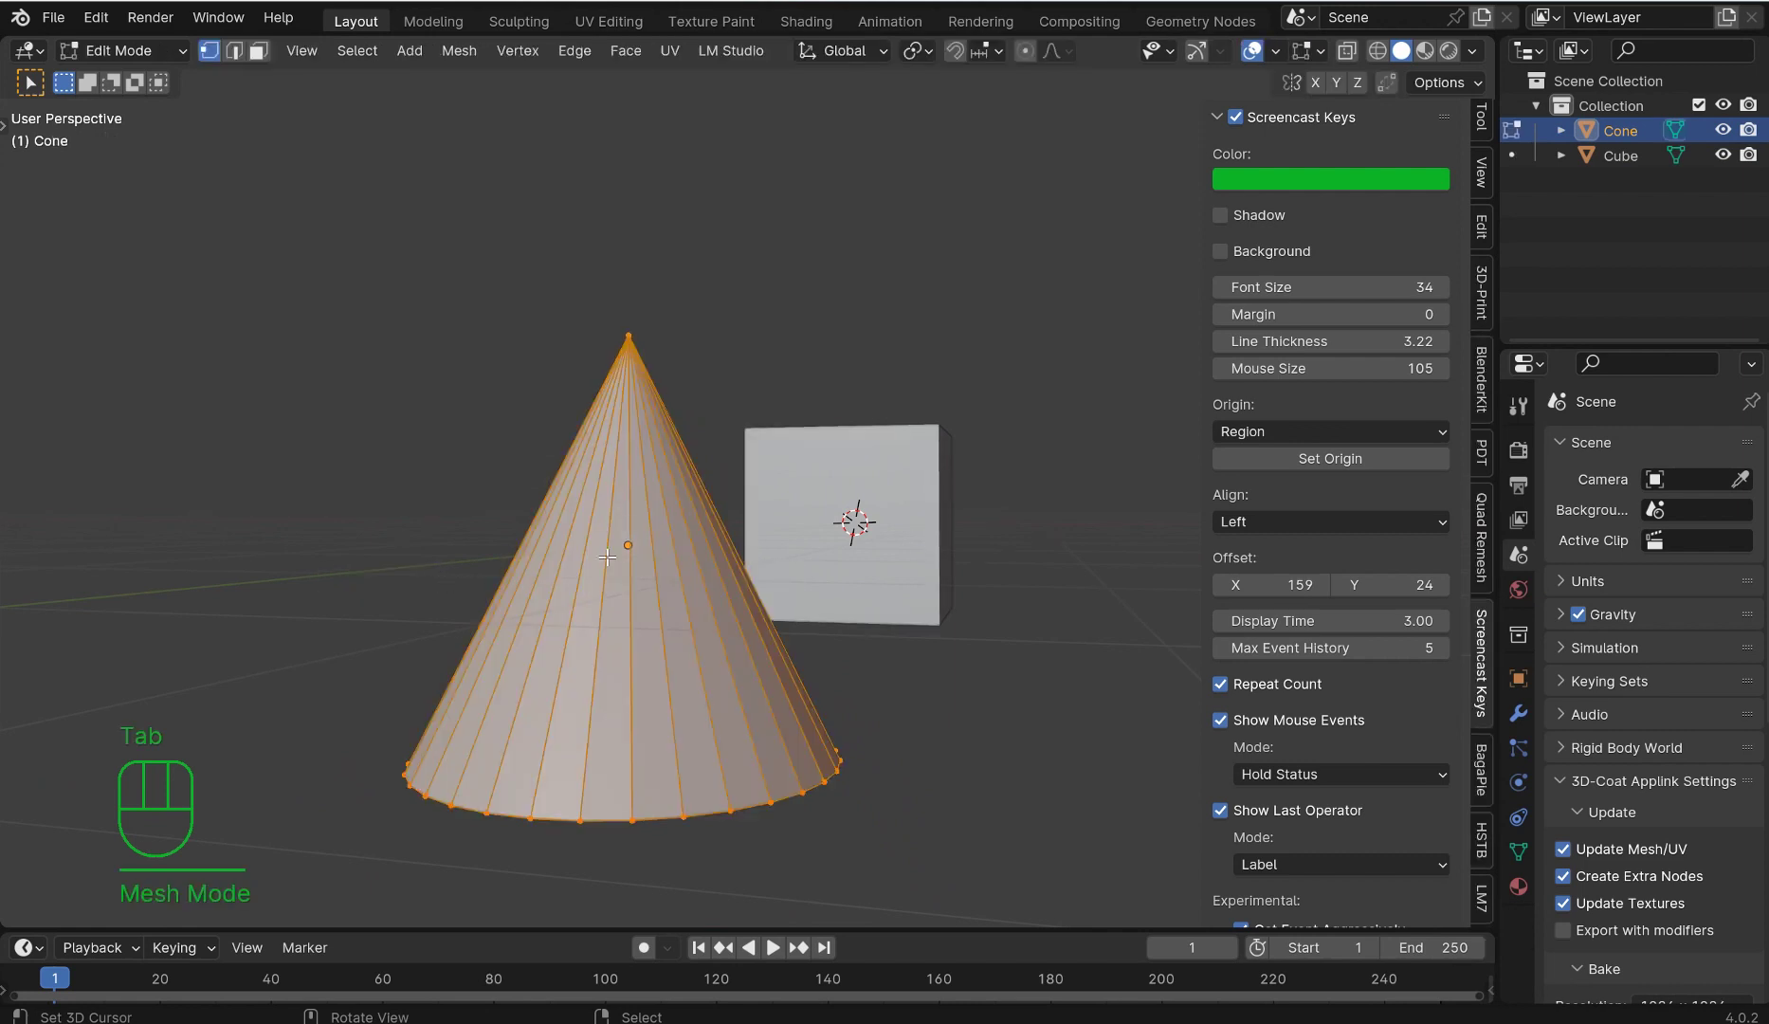
key(ctrl+r)
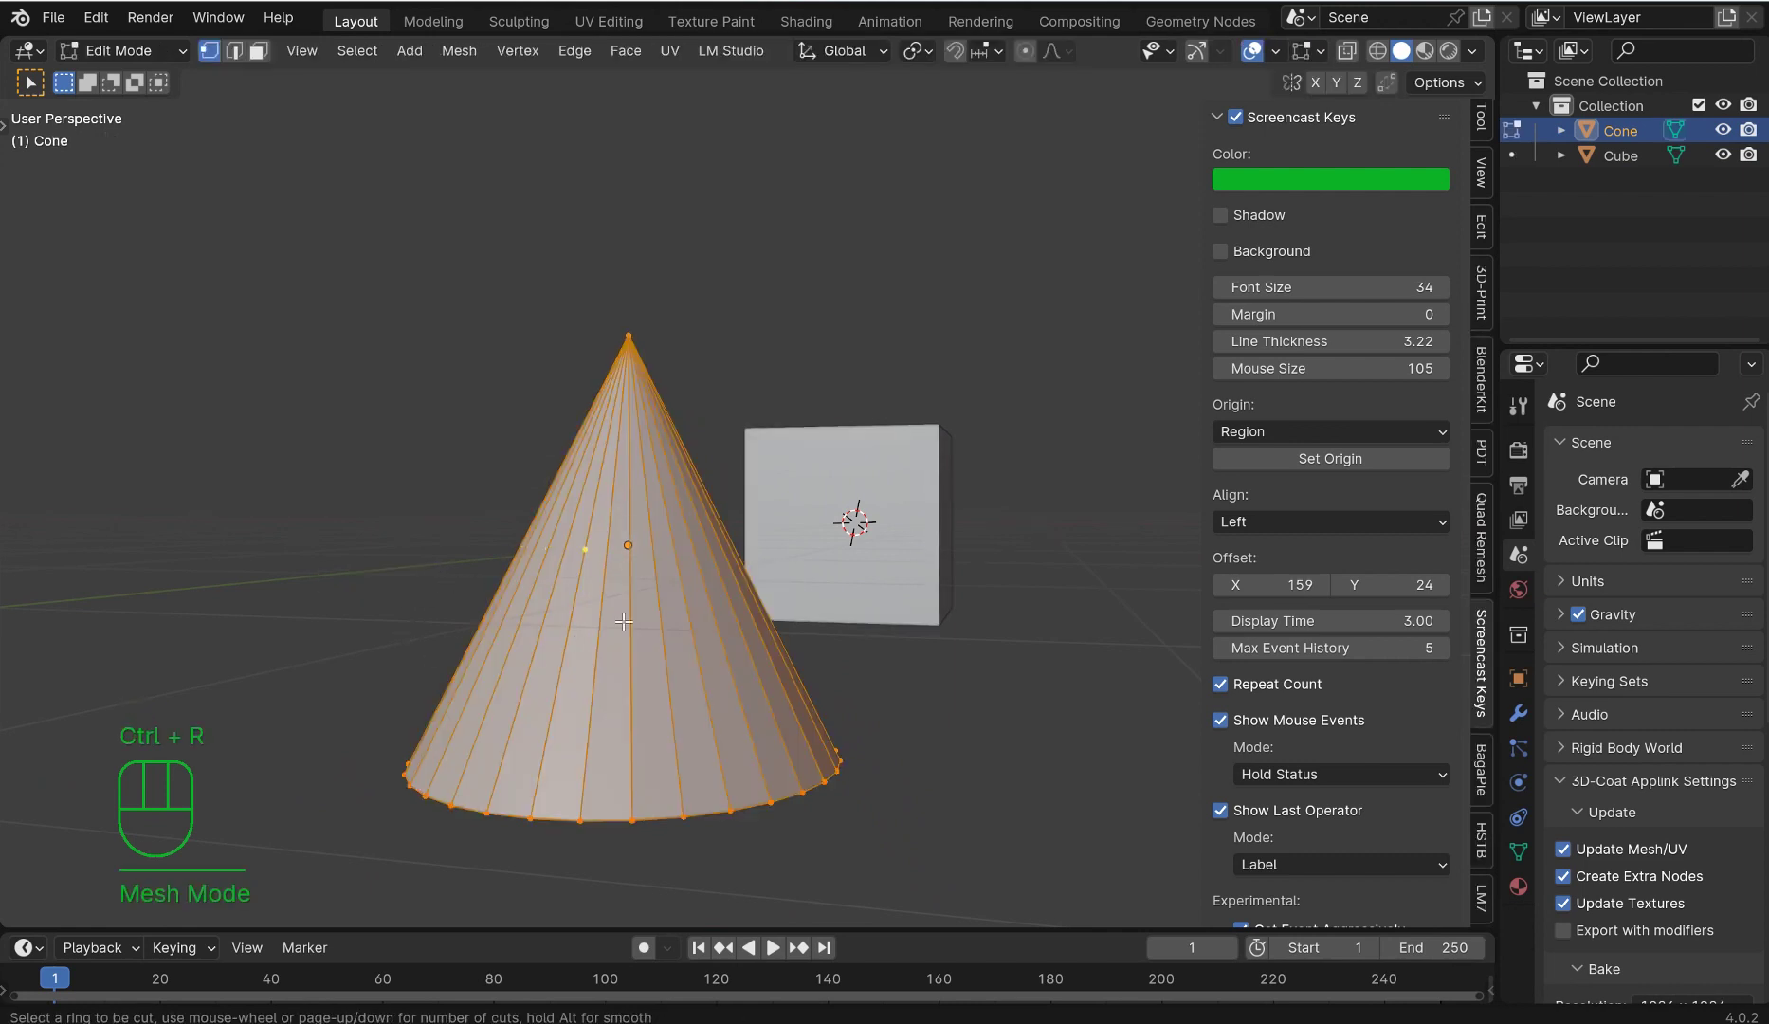
click(580, 550)
middle_drag(650, 527, 675, 542)
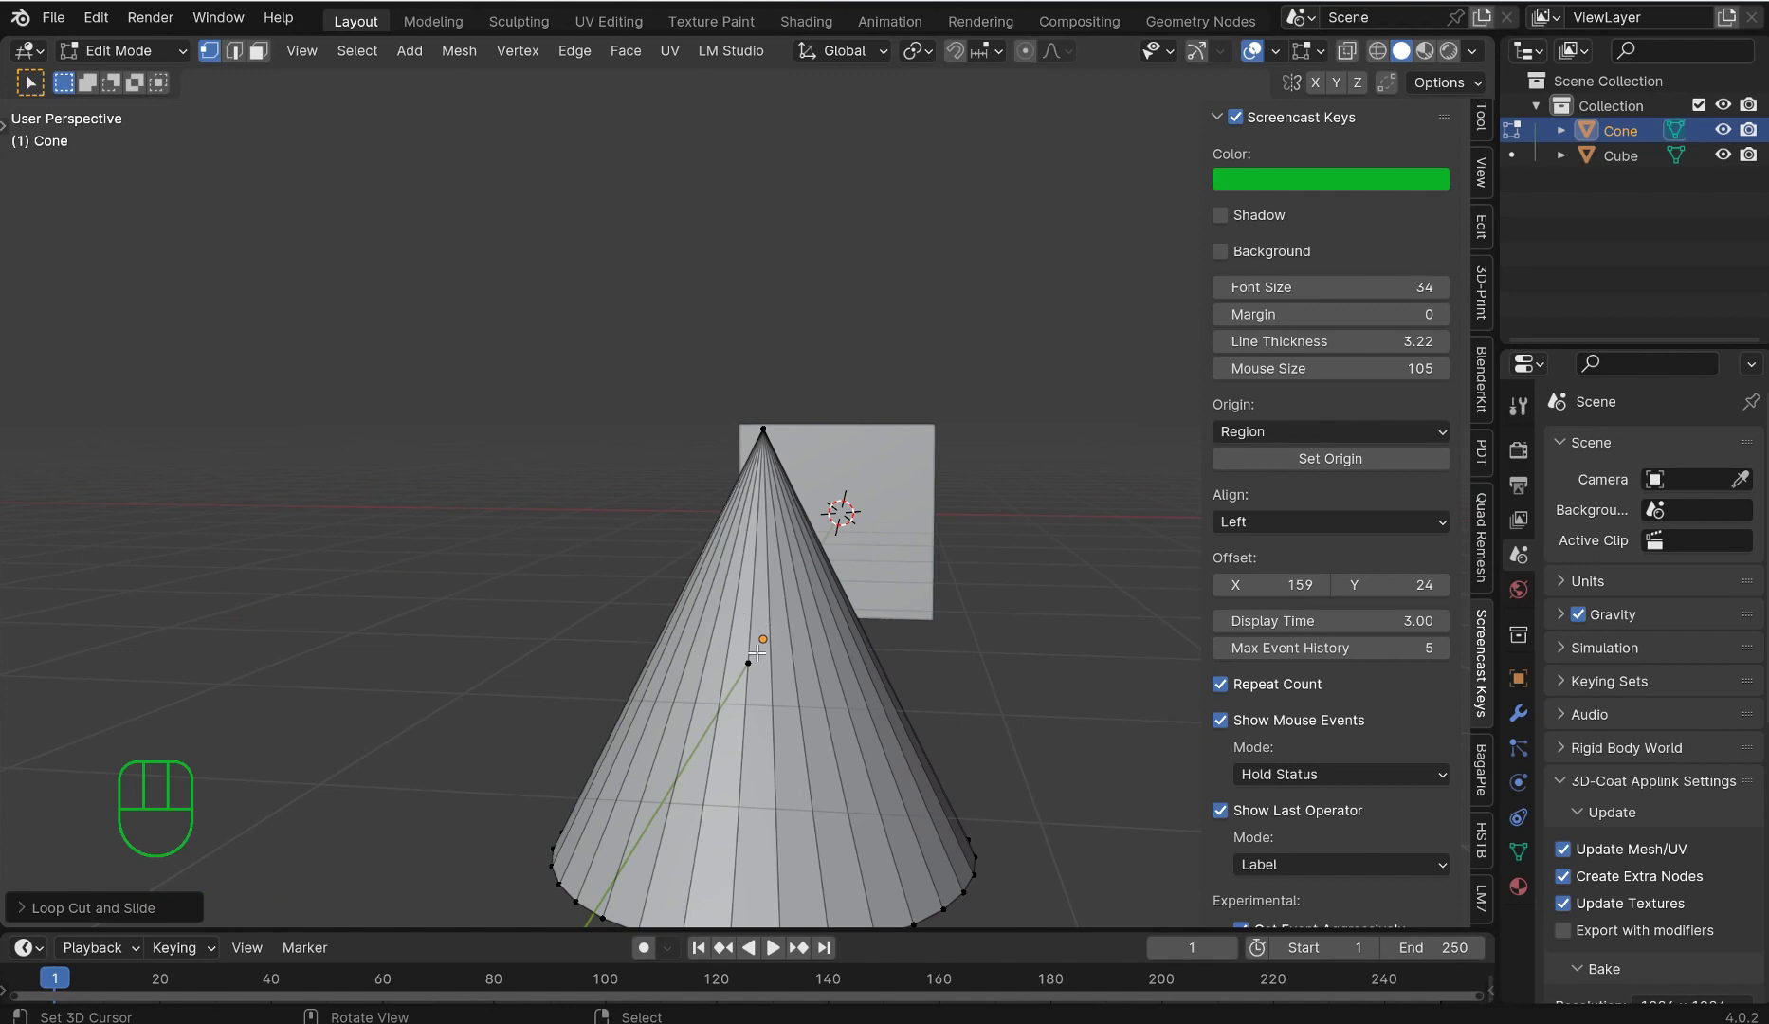
key(ctrl+z)
key(Tab)
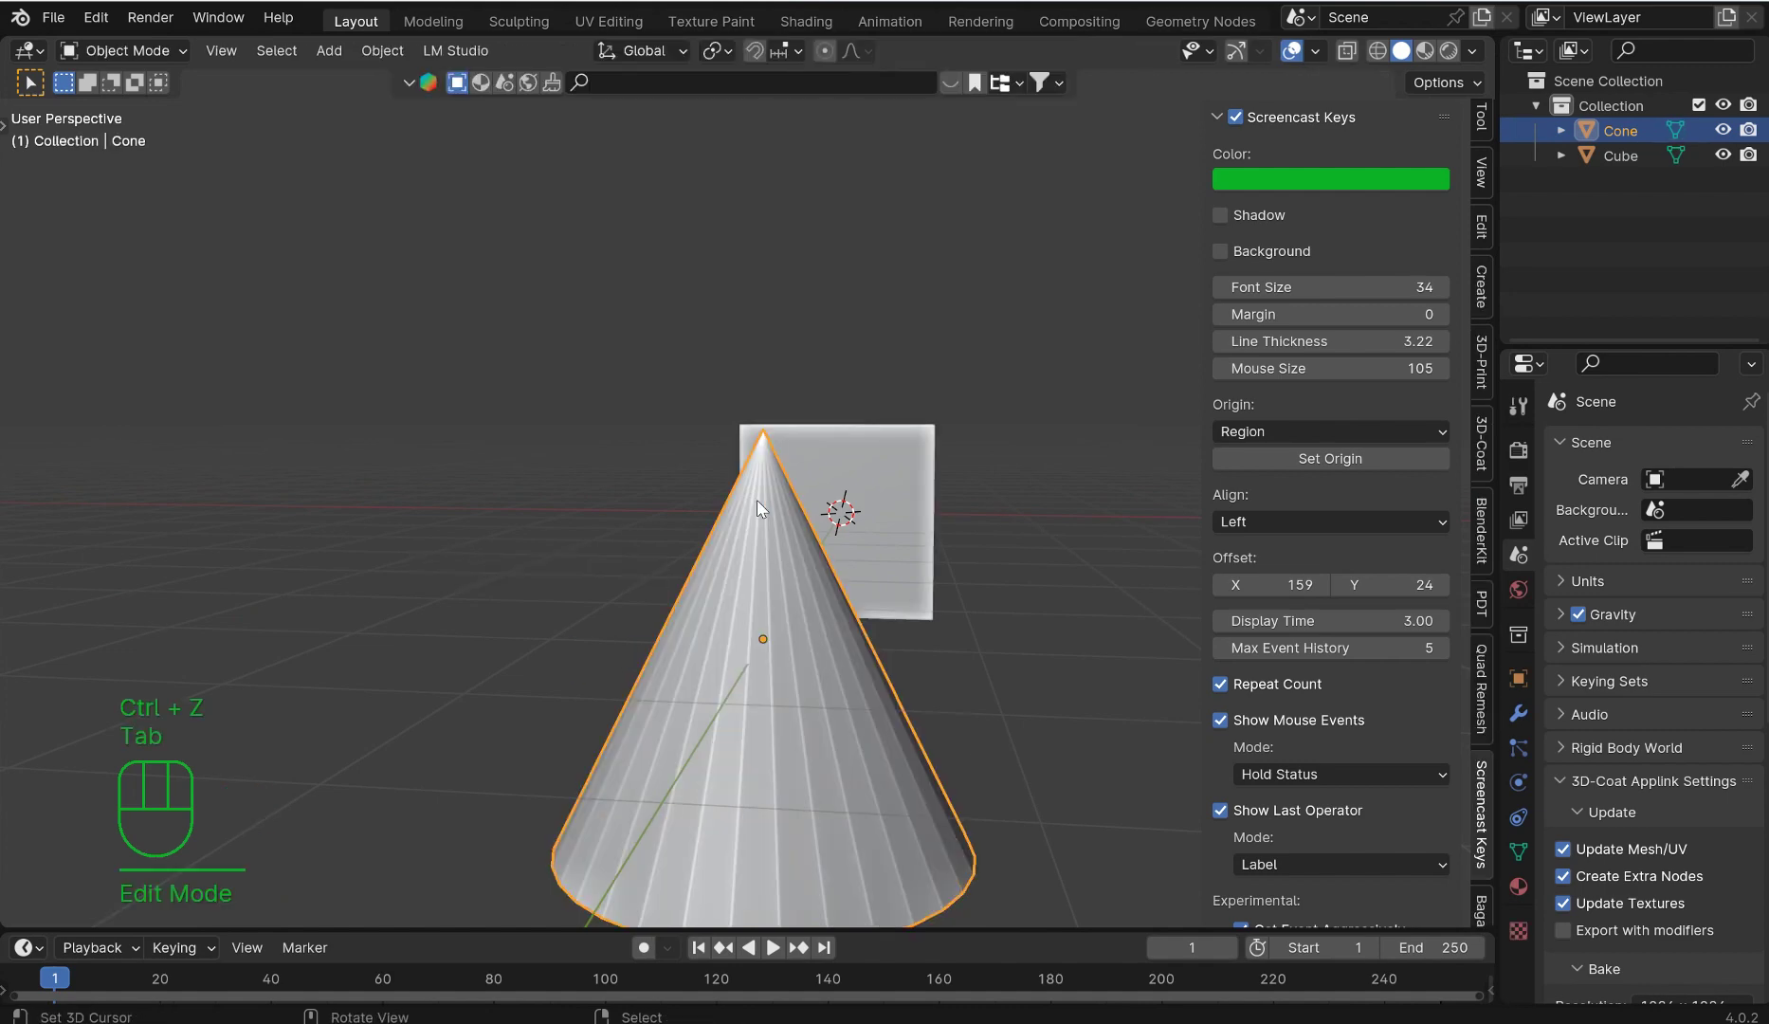
Step: Hide the sidebar, check the front and right views, and open the Edit menu
middle_drag(756, 499, 1147, 428)
middle_drag(1040, 461, 1061, 461)
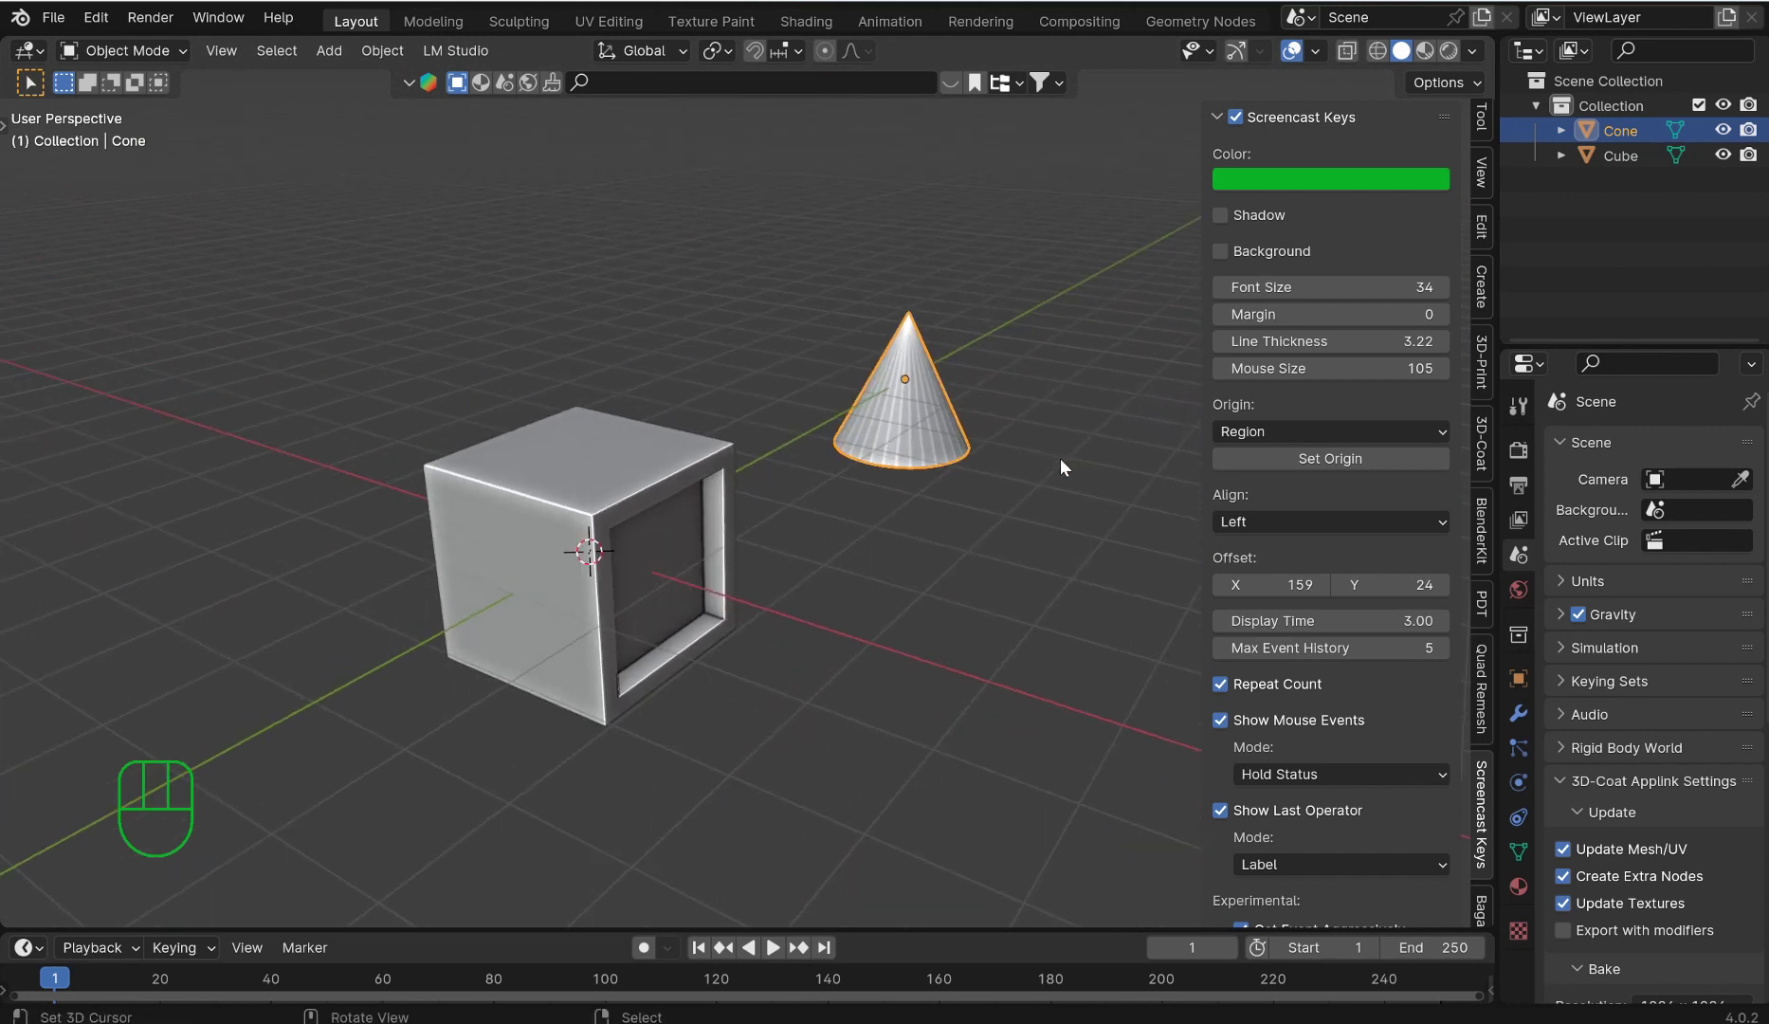
click(1476, 905)
scroll(924, 479, up, 4)
key(n)
middle_drag(918, 470, 724, 416)
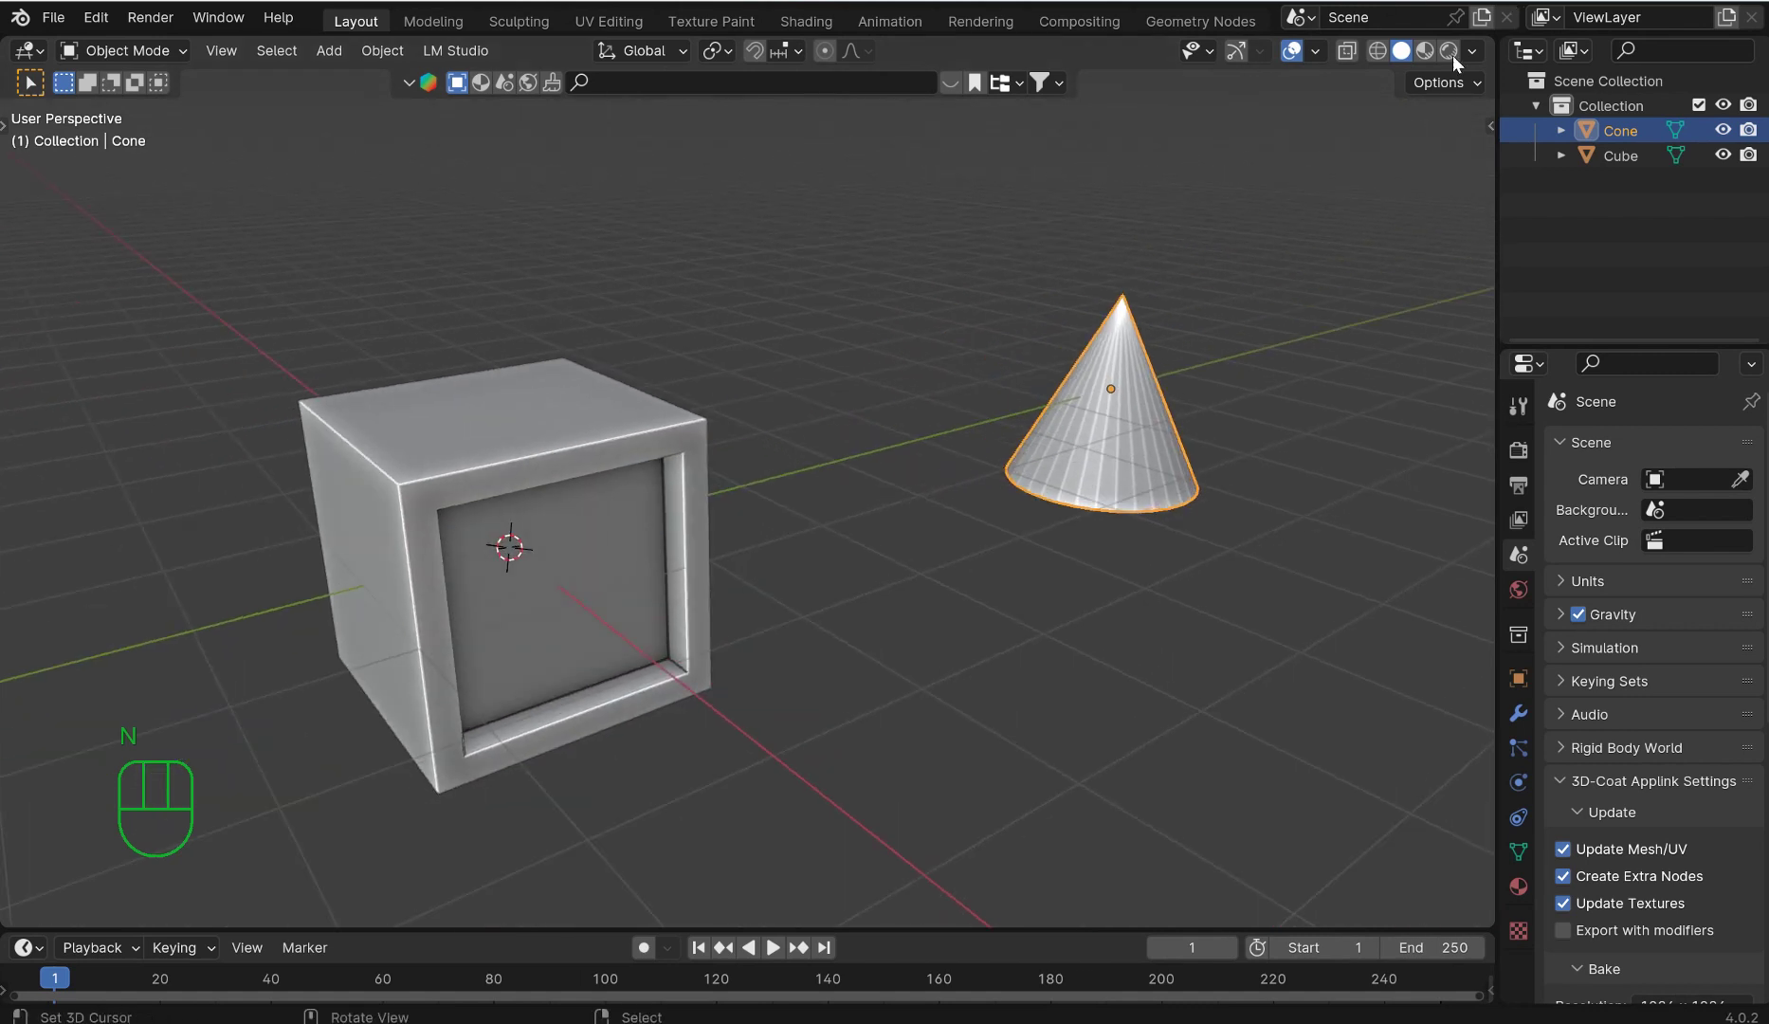
middle_drag(874, 360, 840, 360)
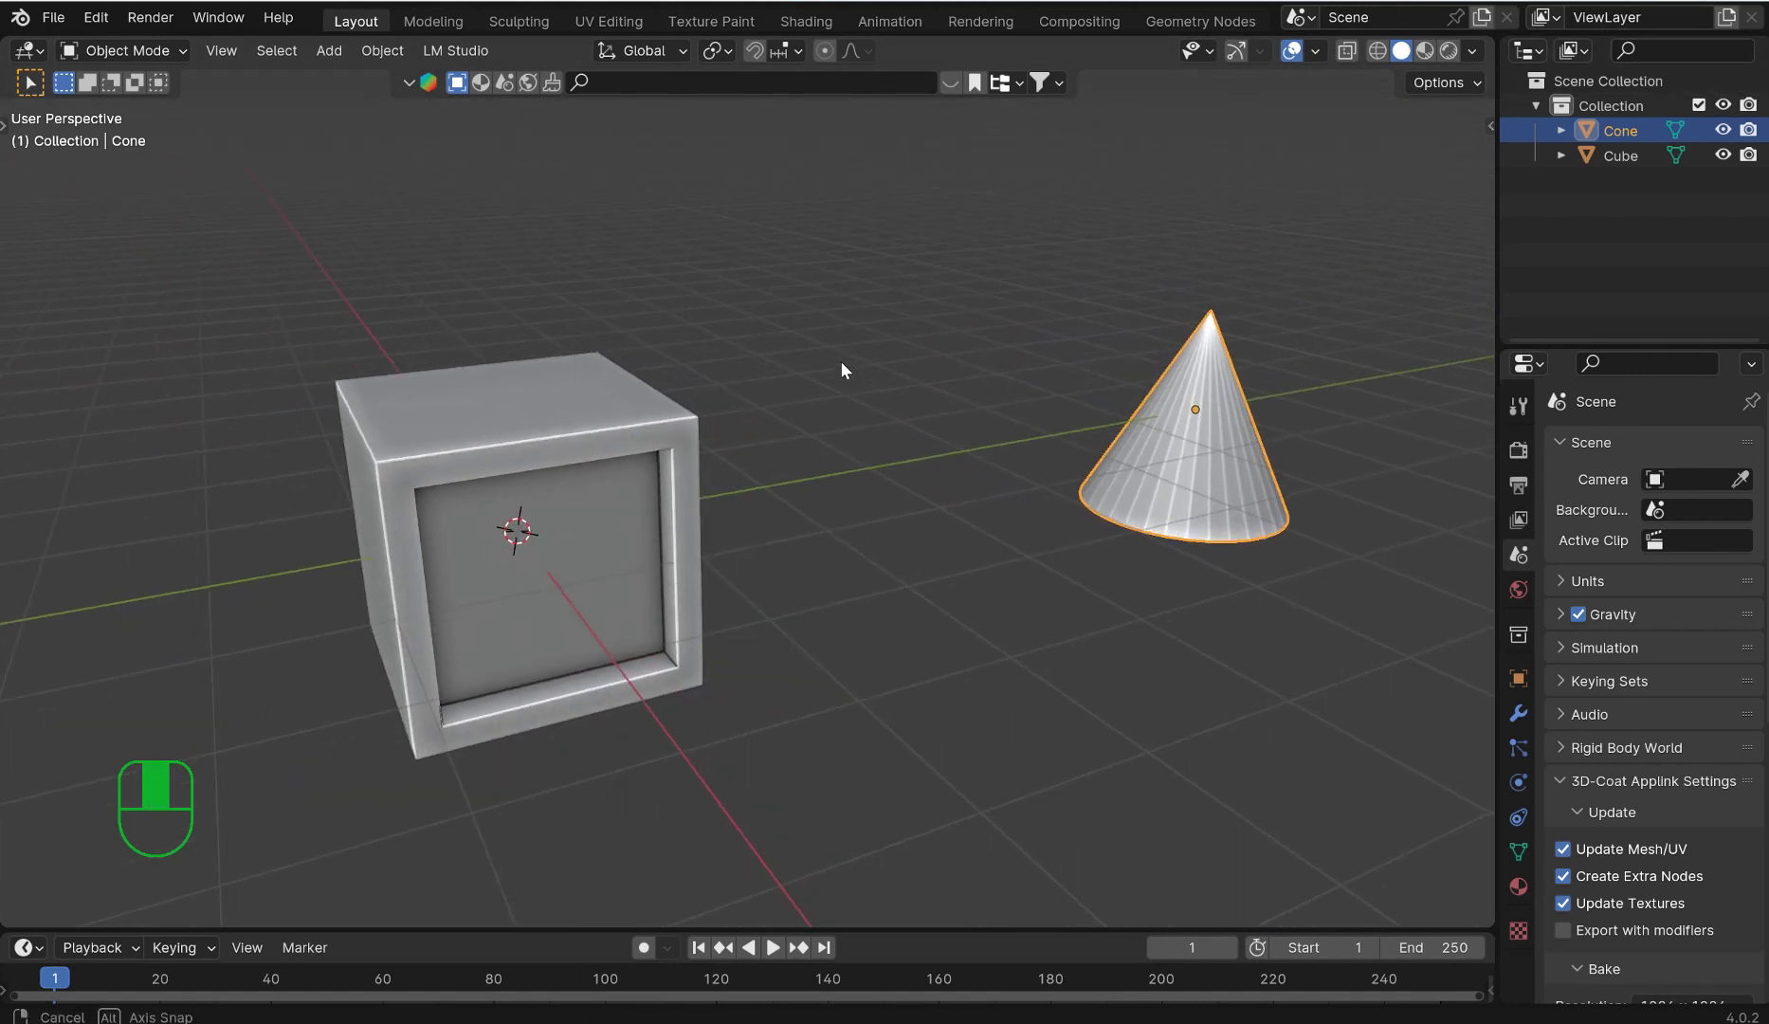
scroll(768, 343, up, 2)
key(KP_1)
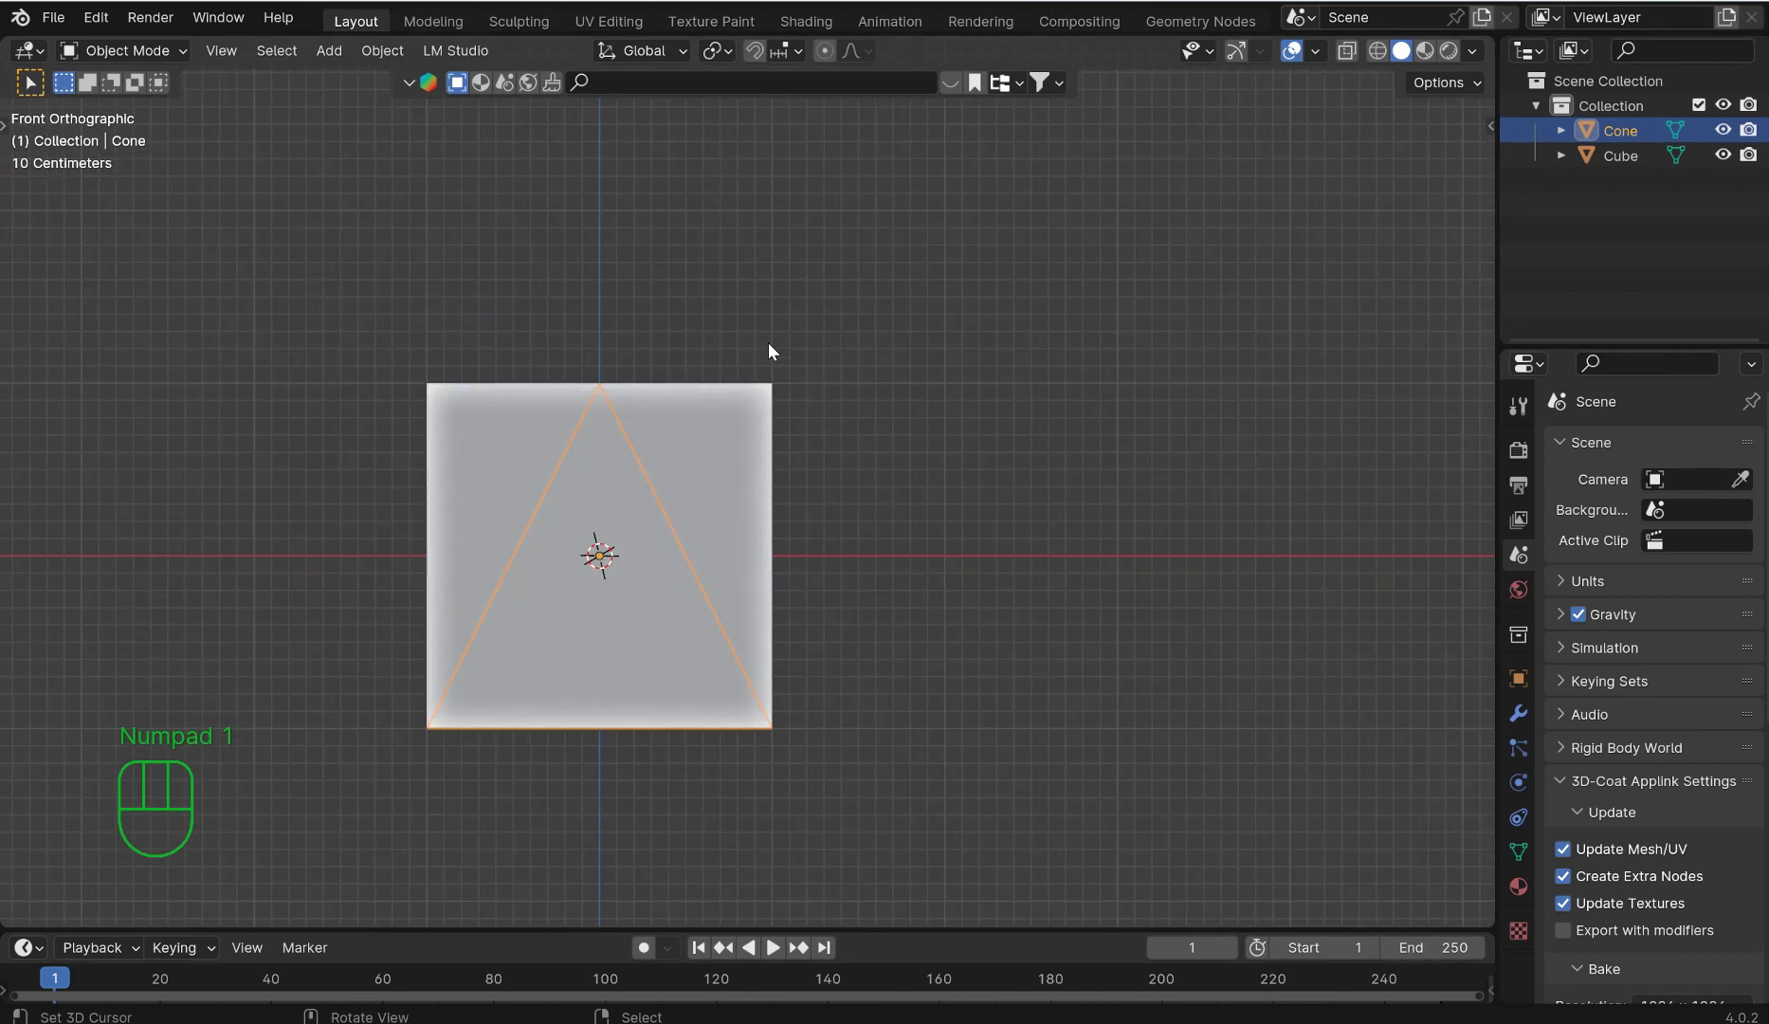
key(KP_3)
scroll(769, 351, down, 5)
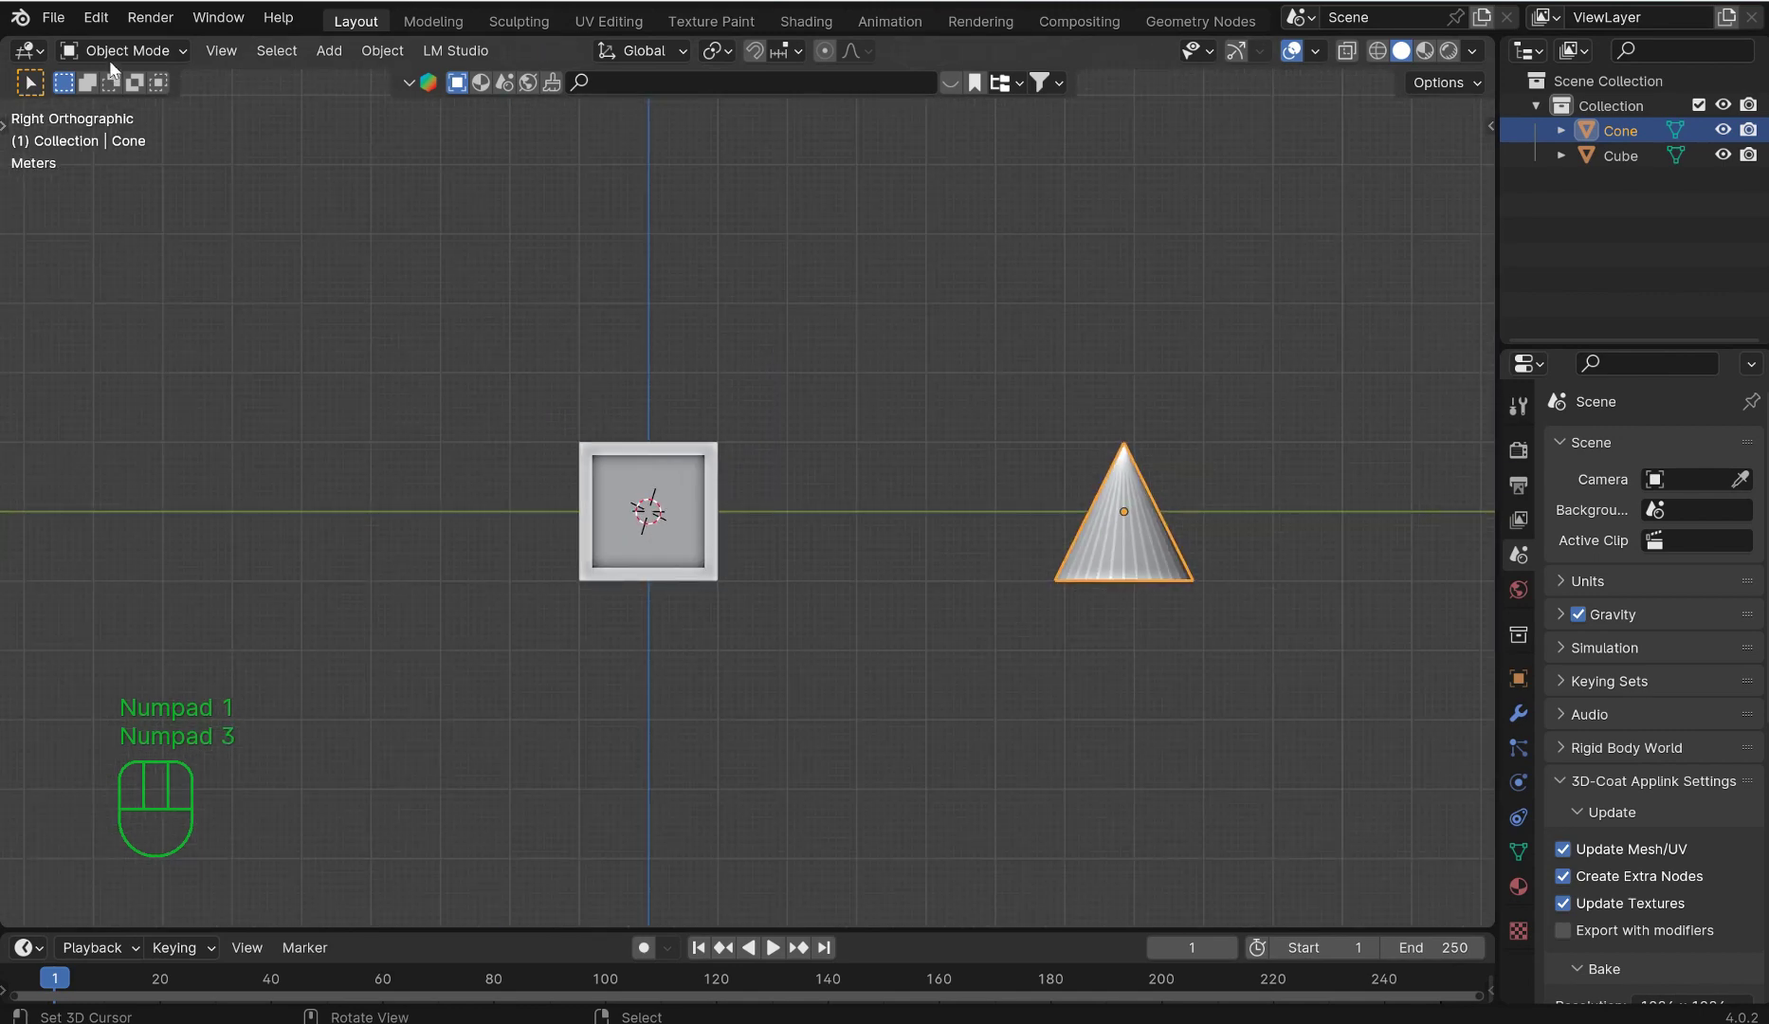
click(96, 17)
Step: In Keymap preferences, rebind the Knife Topology Tool shortcut from K to H and back to K
click(86, 361)
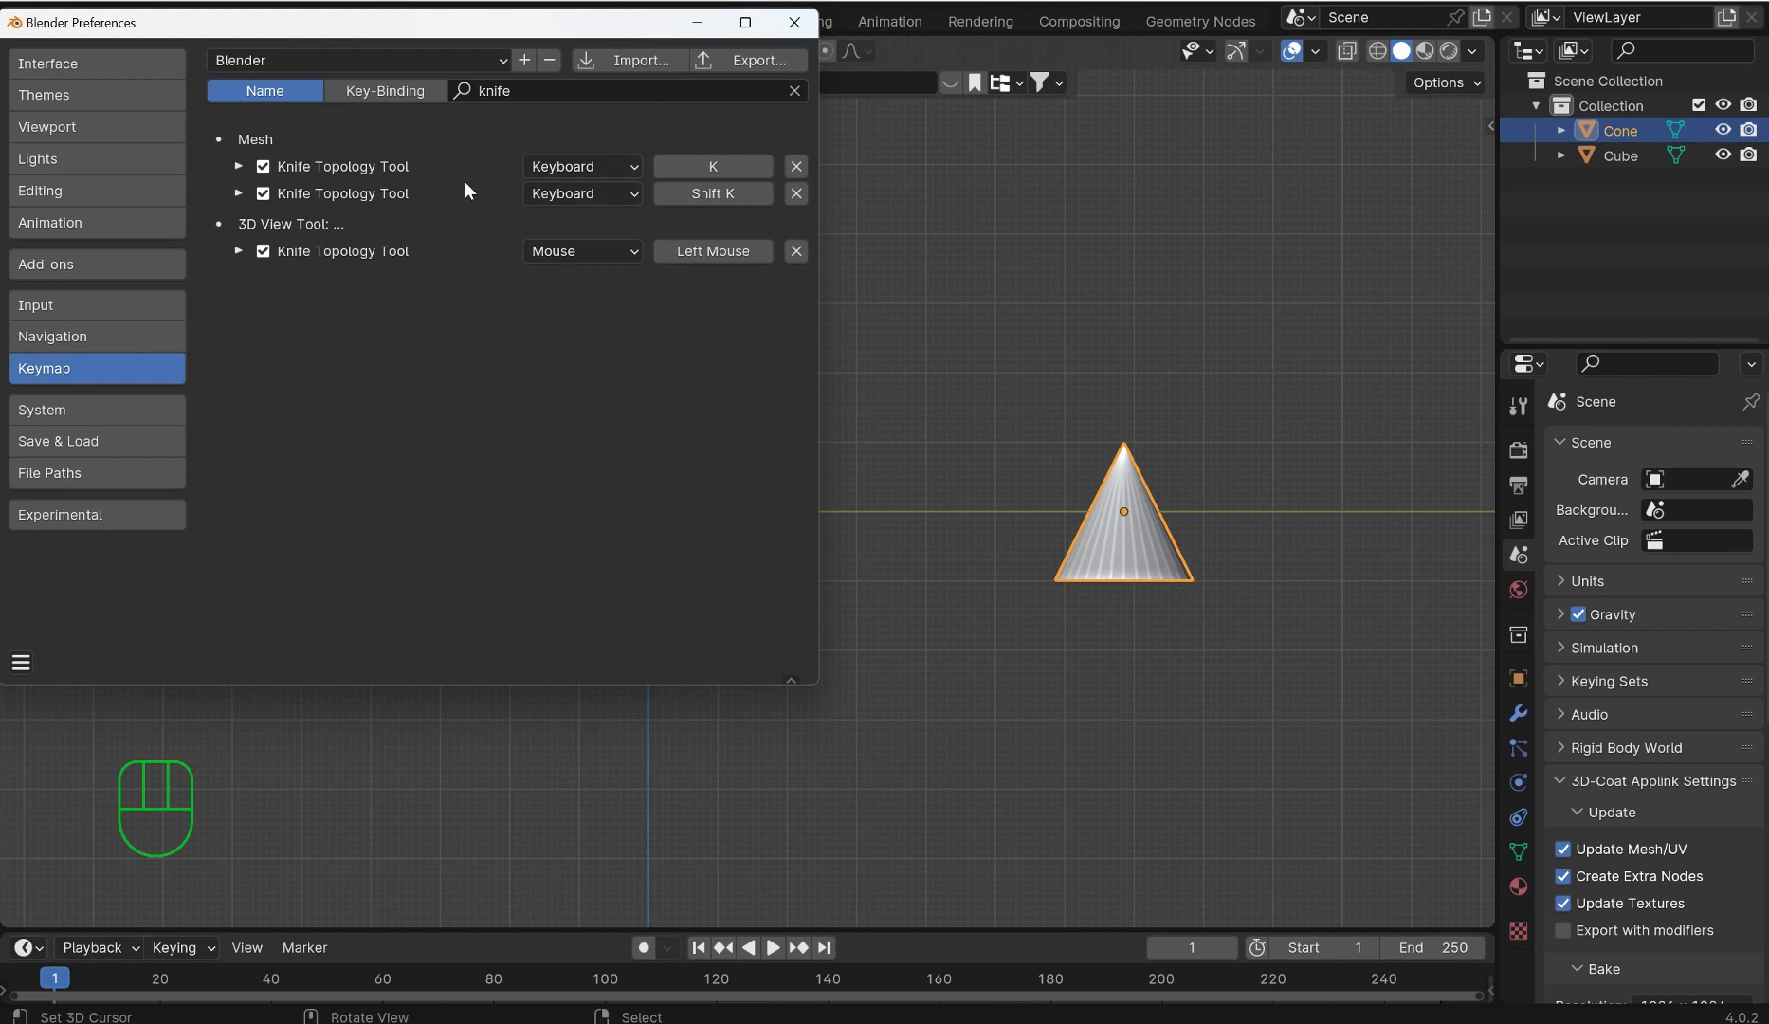
click(240, 167)
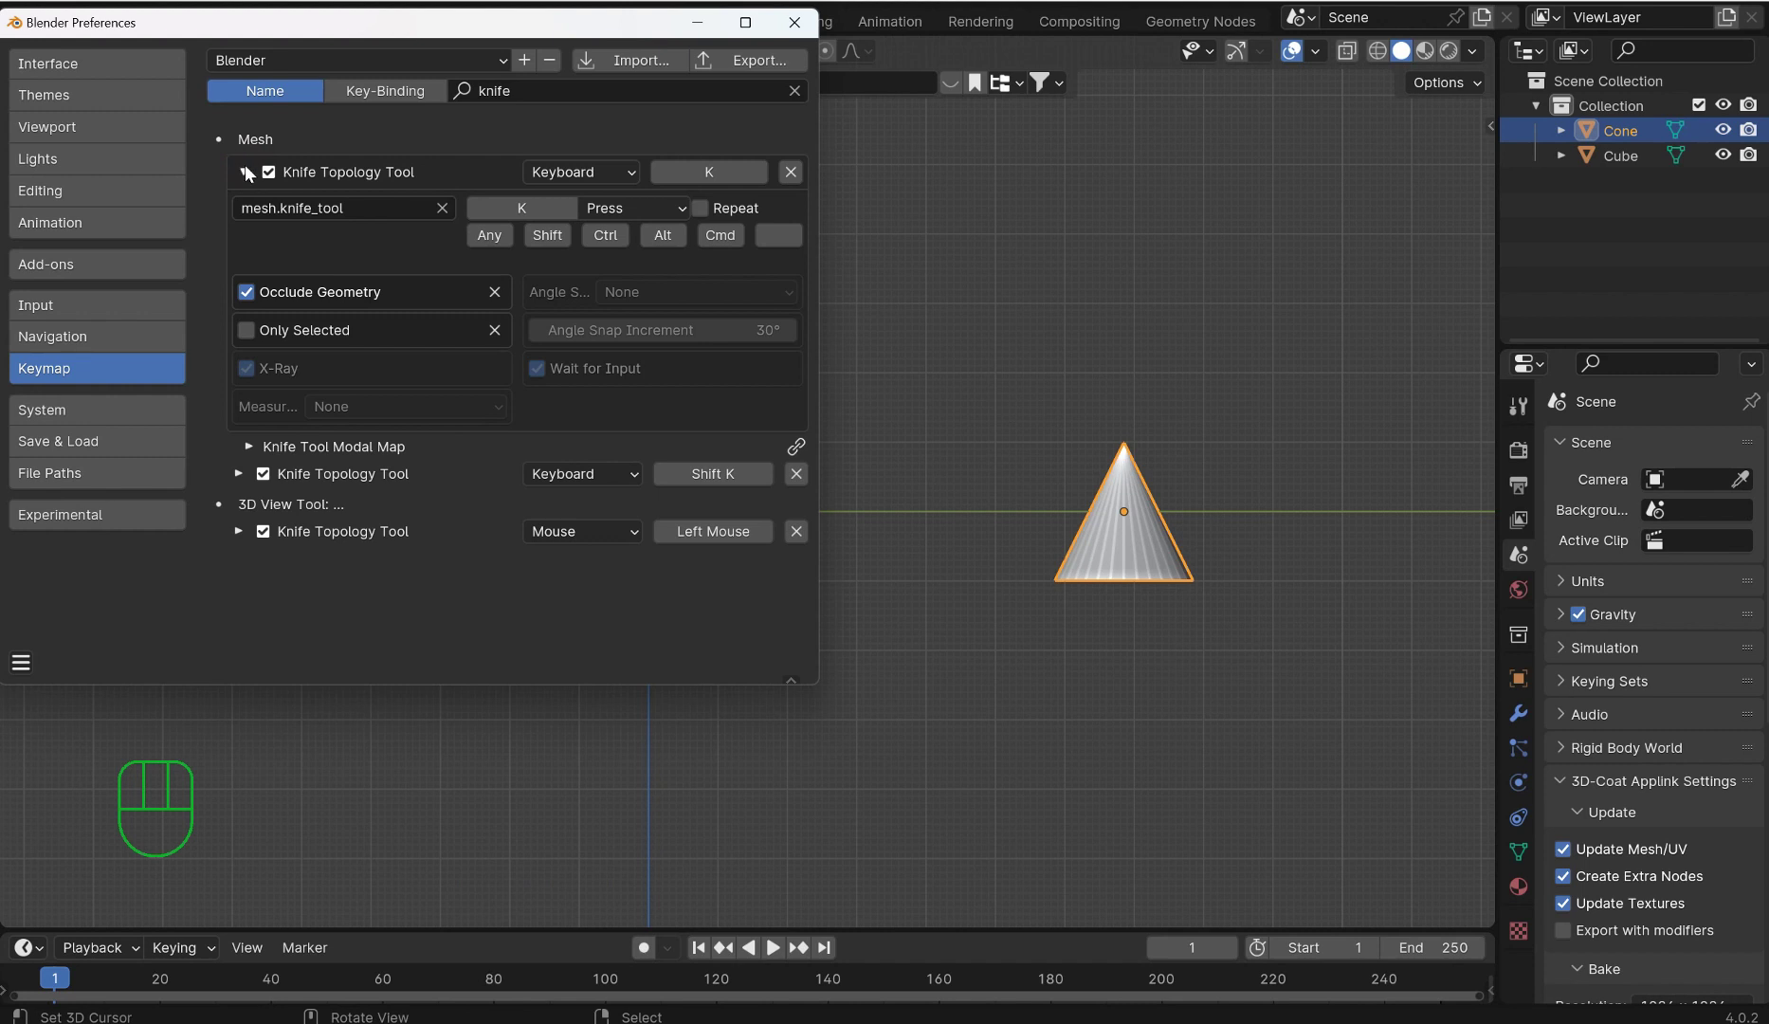
click(244, 170)
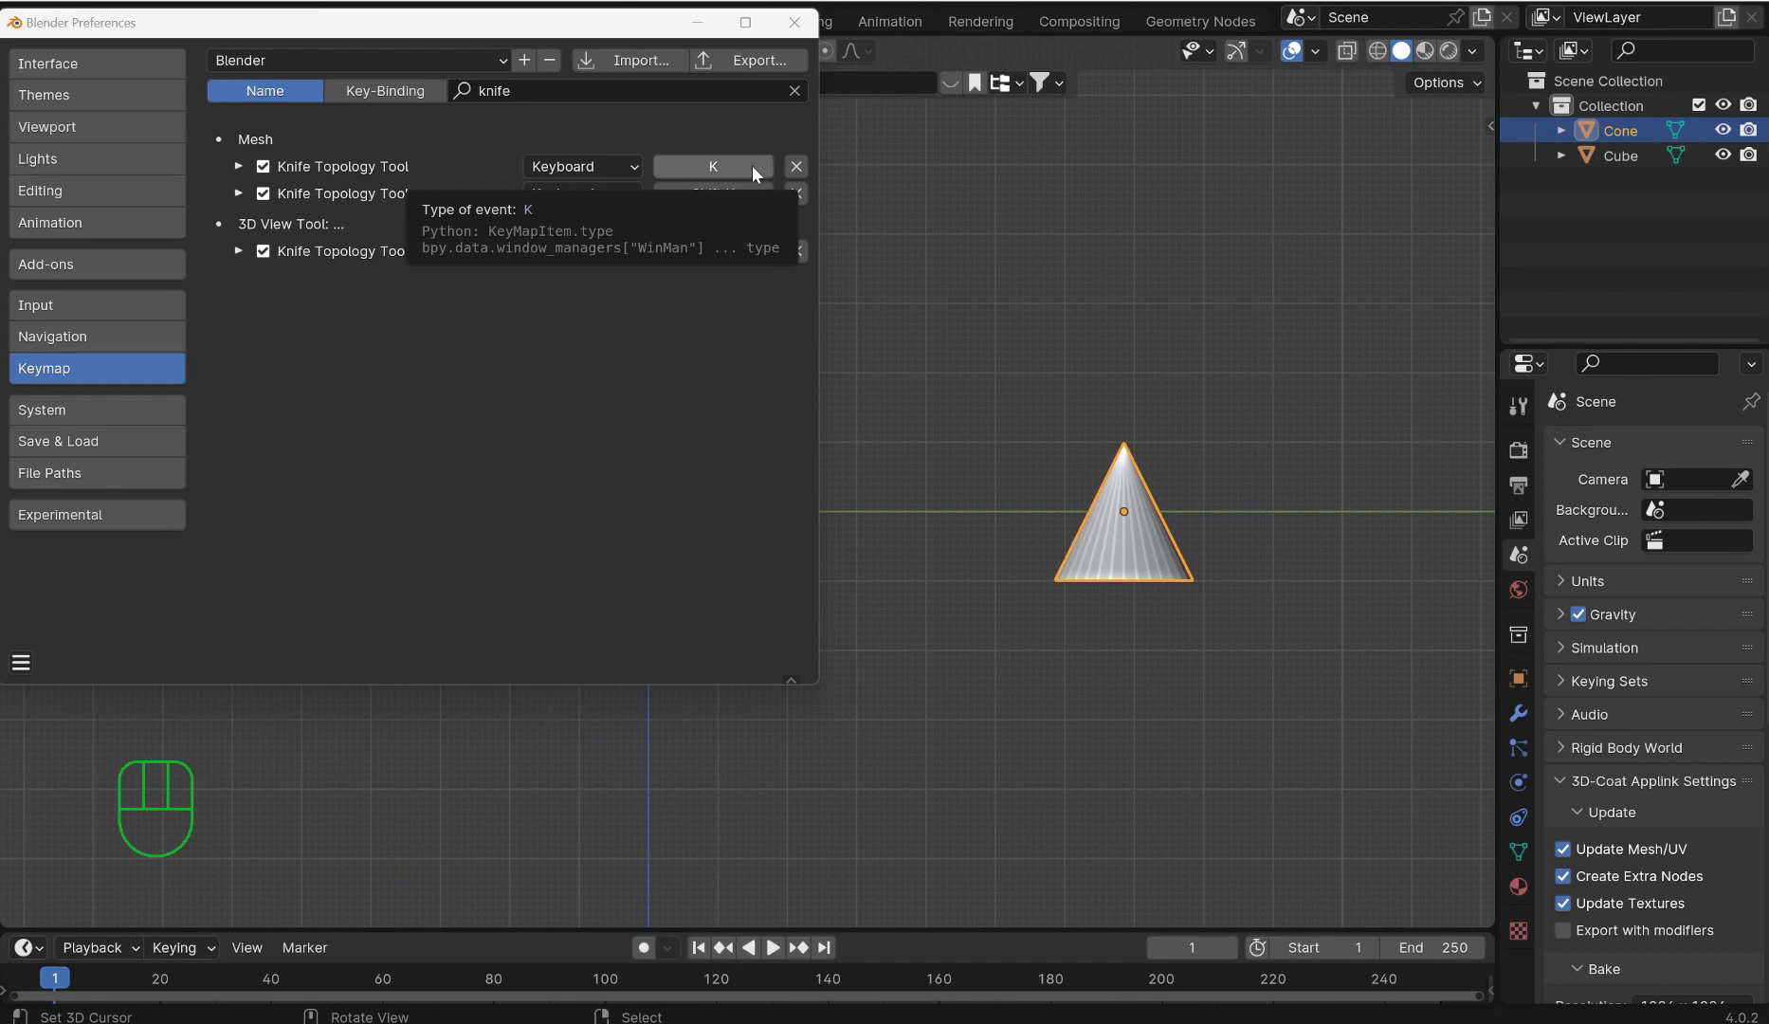
click(712, 168)
key(h)
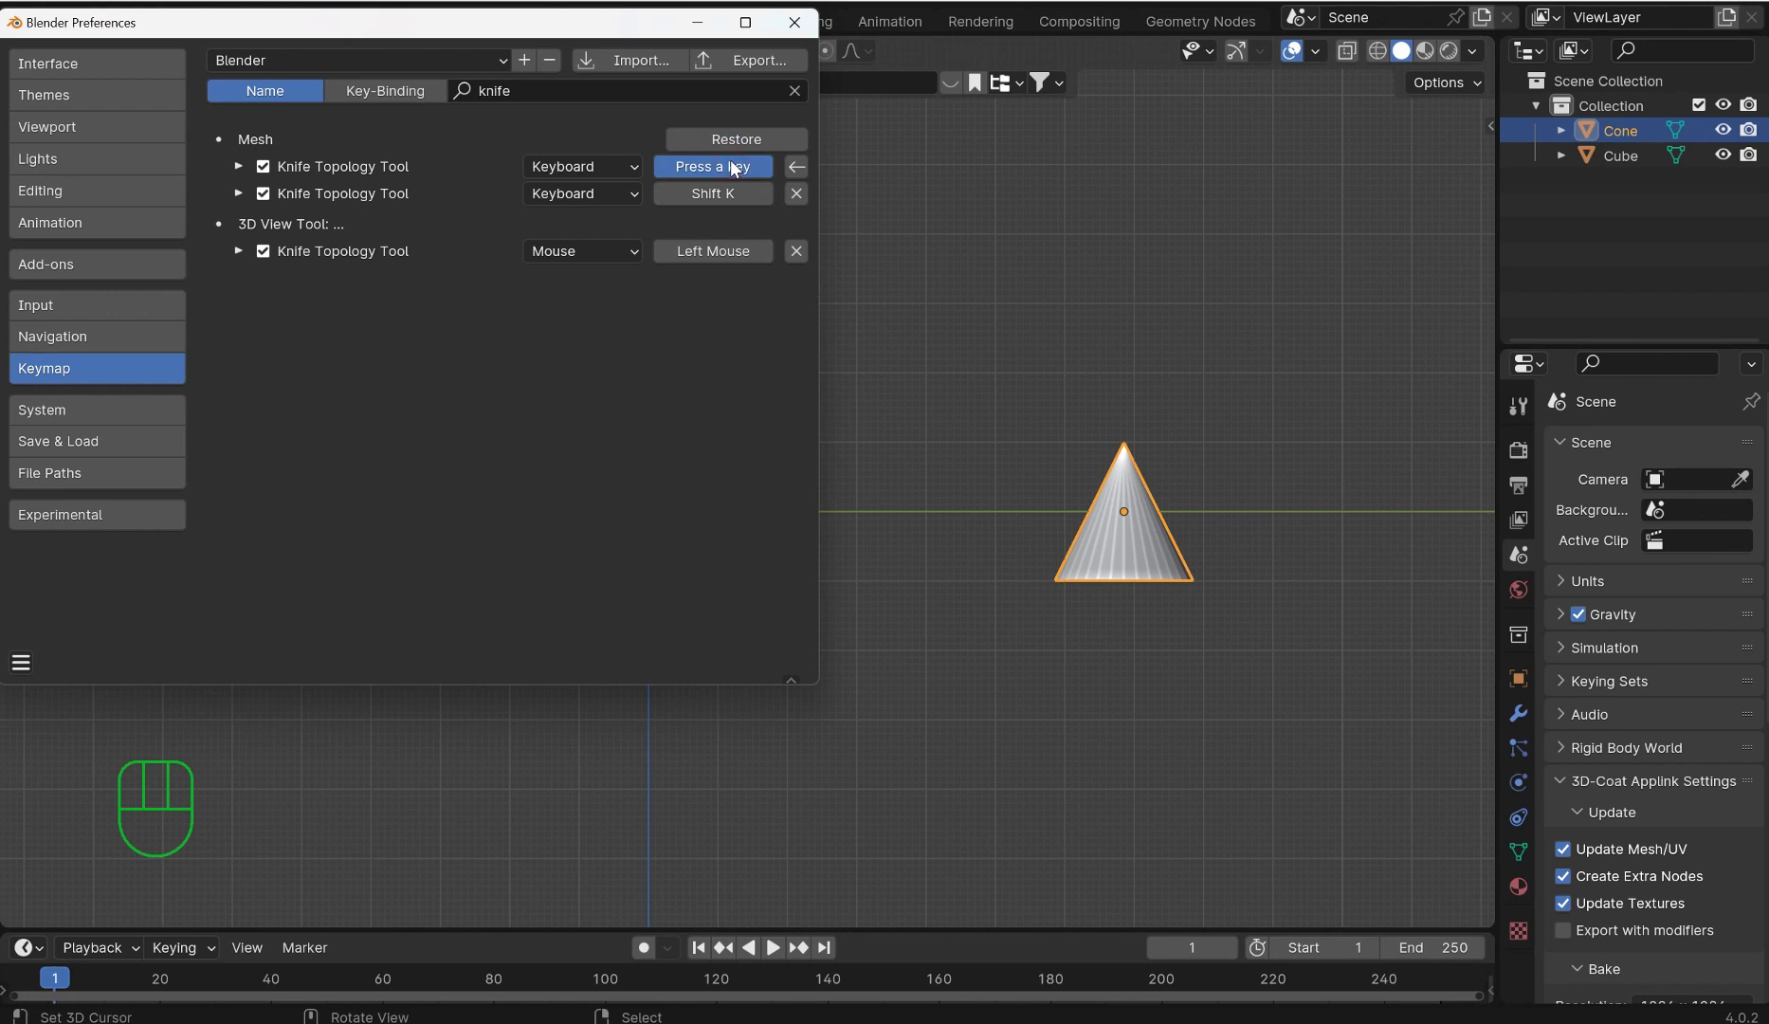
key(k)
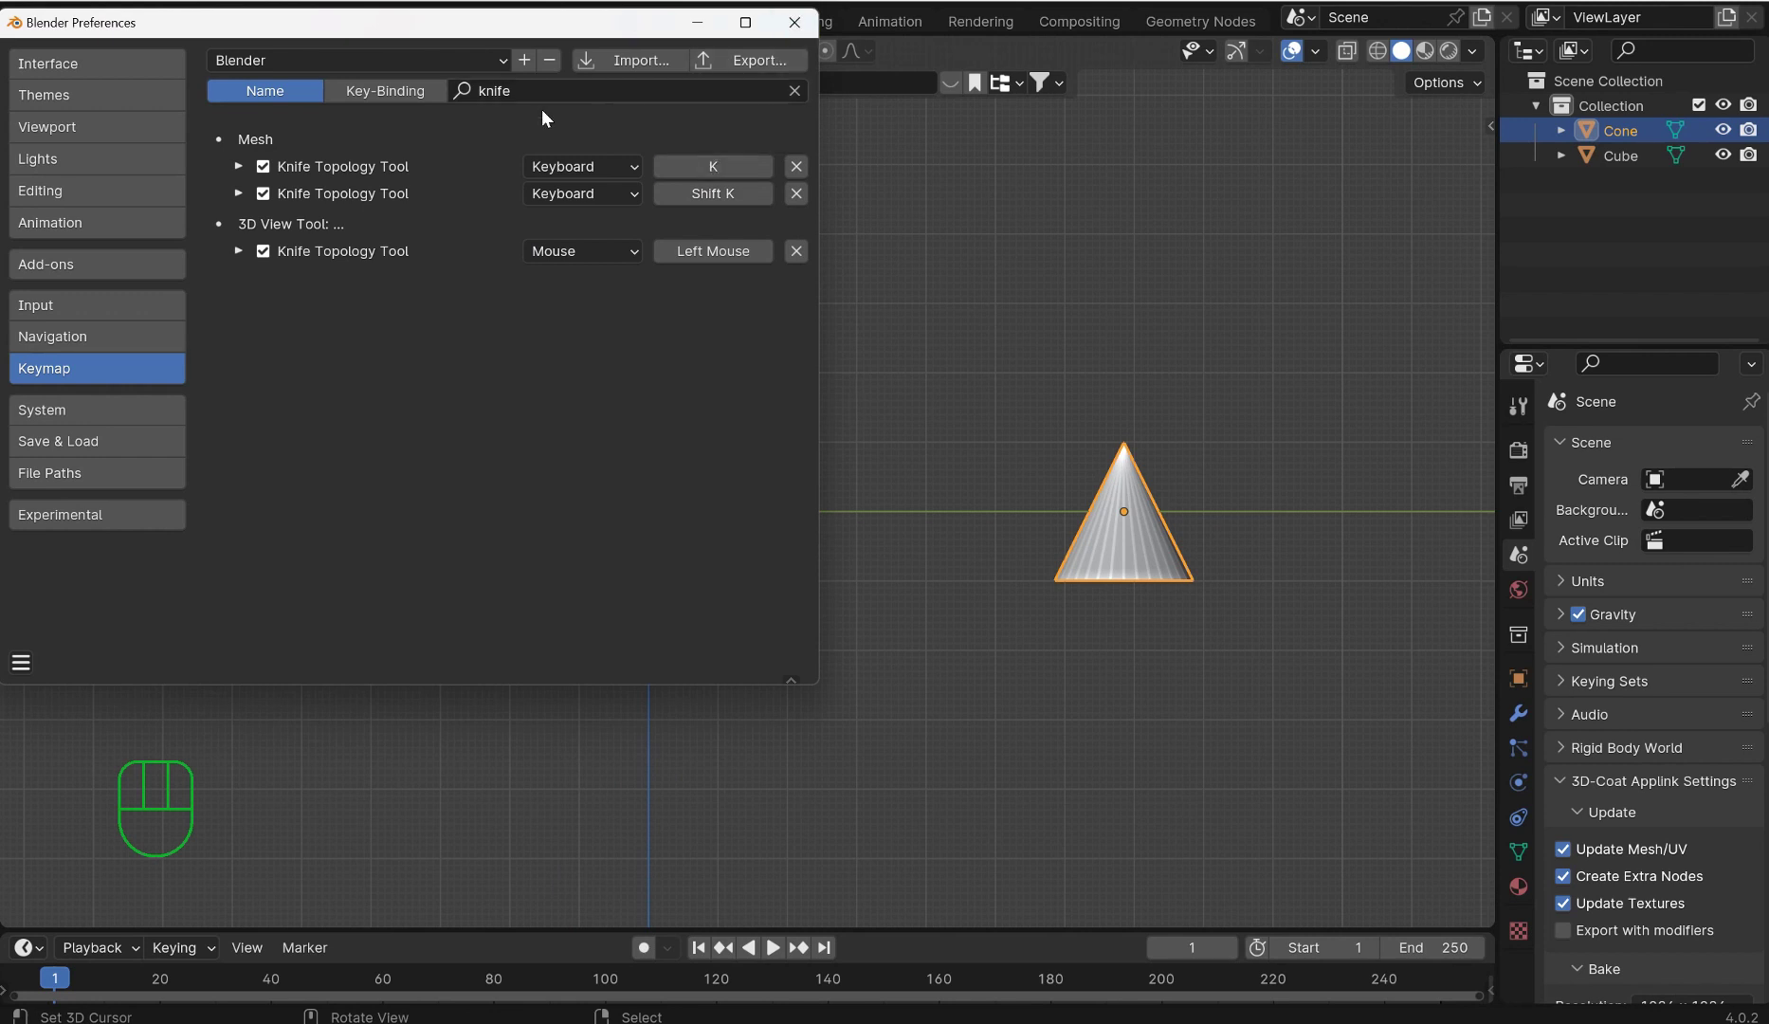
Step: Close the Preferences window and select the cube in the viewport
click(240, 165)
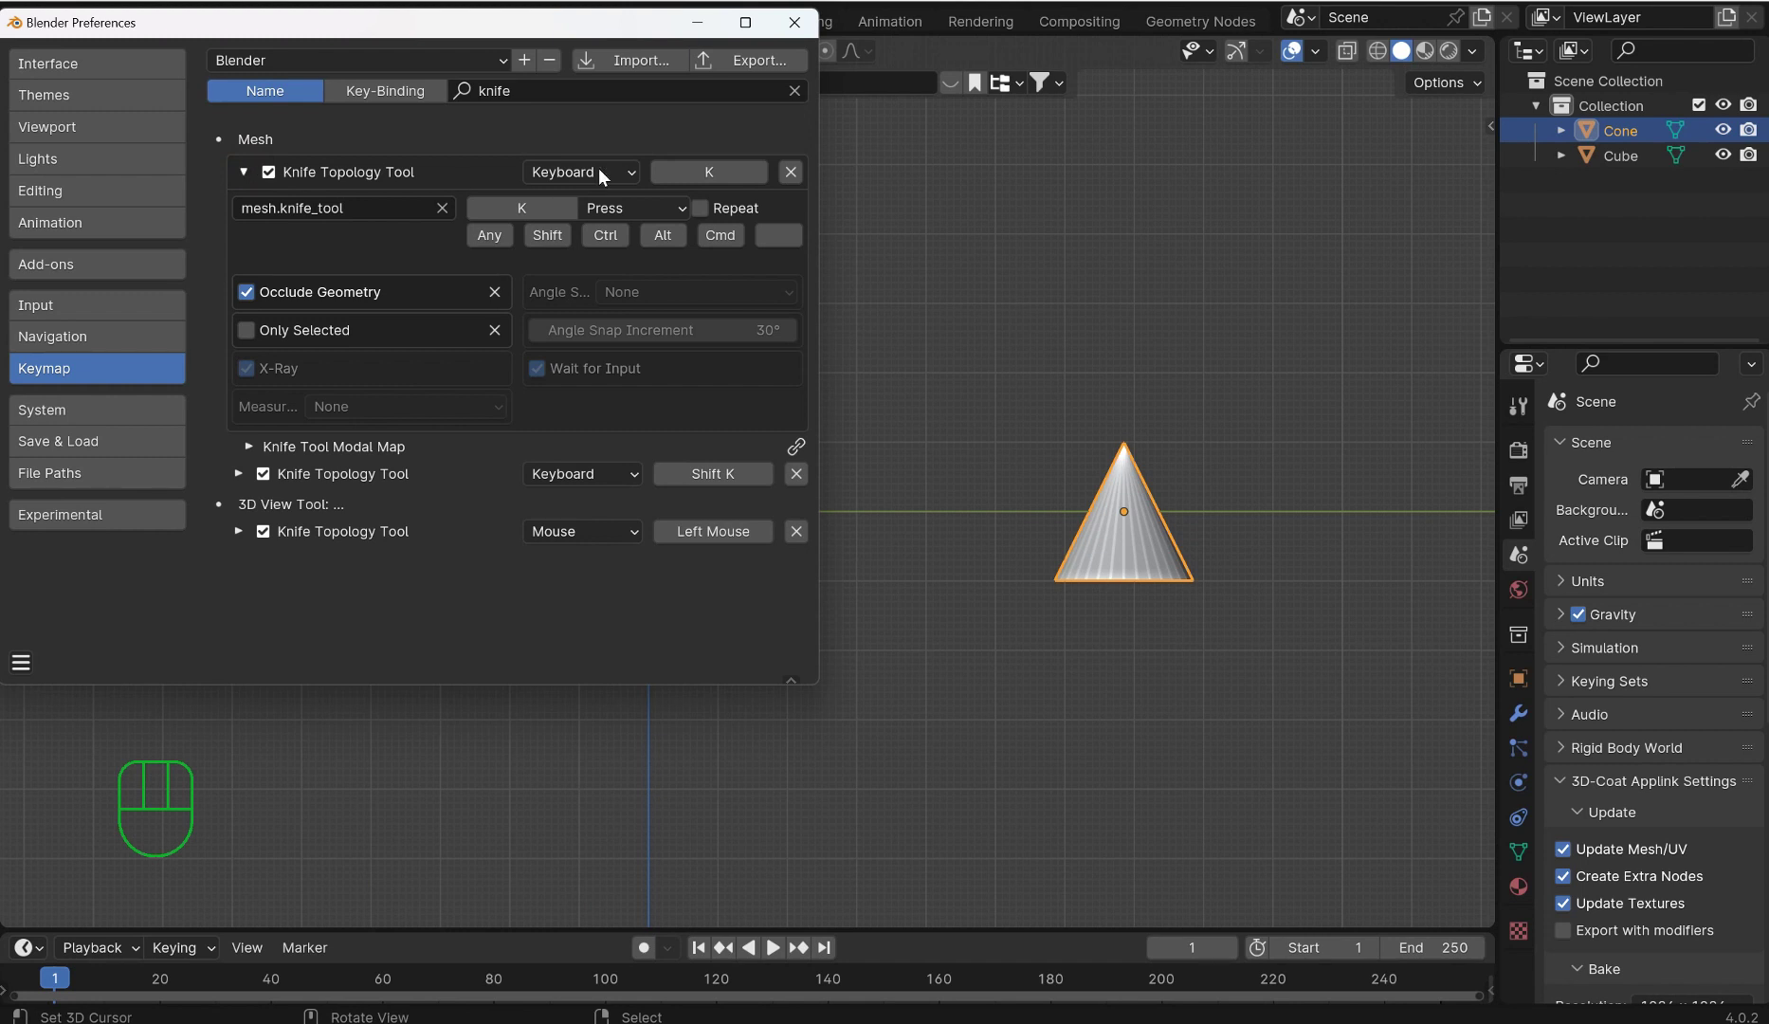
click(796, 23)
scroll(729, 493, up, 3)
click(674, 514)
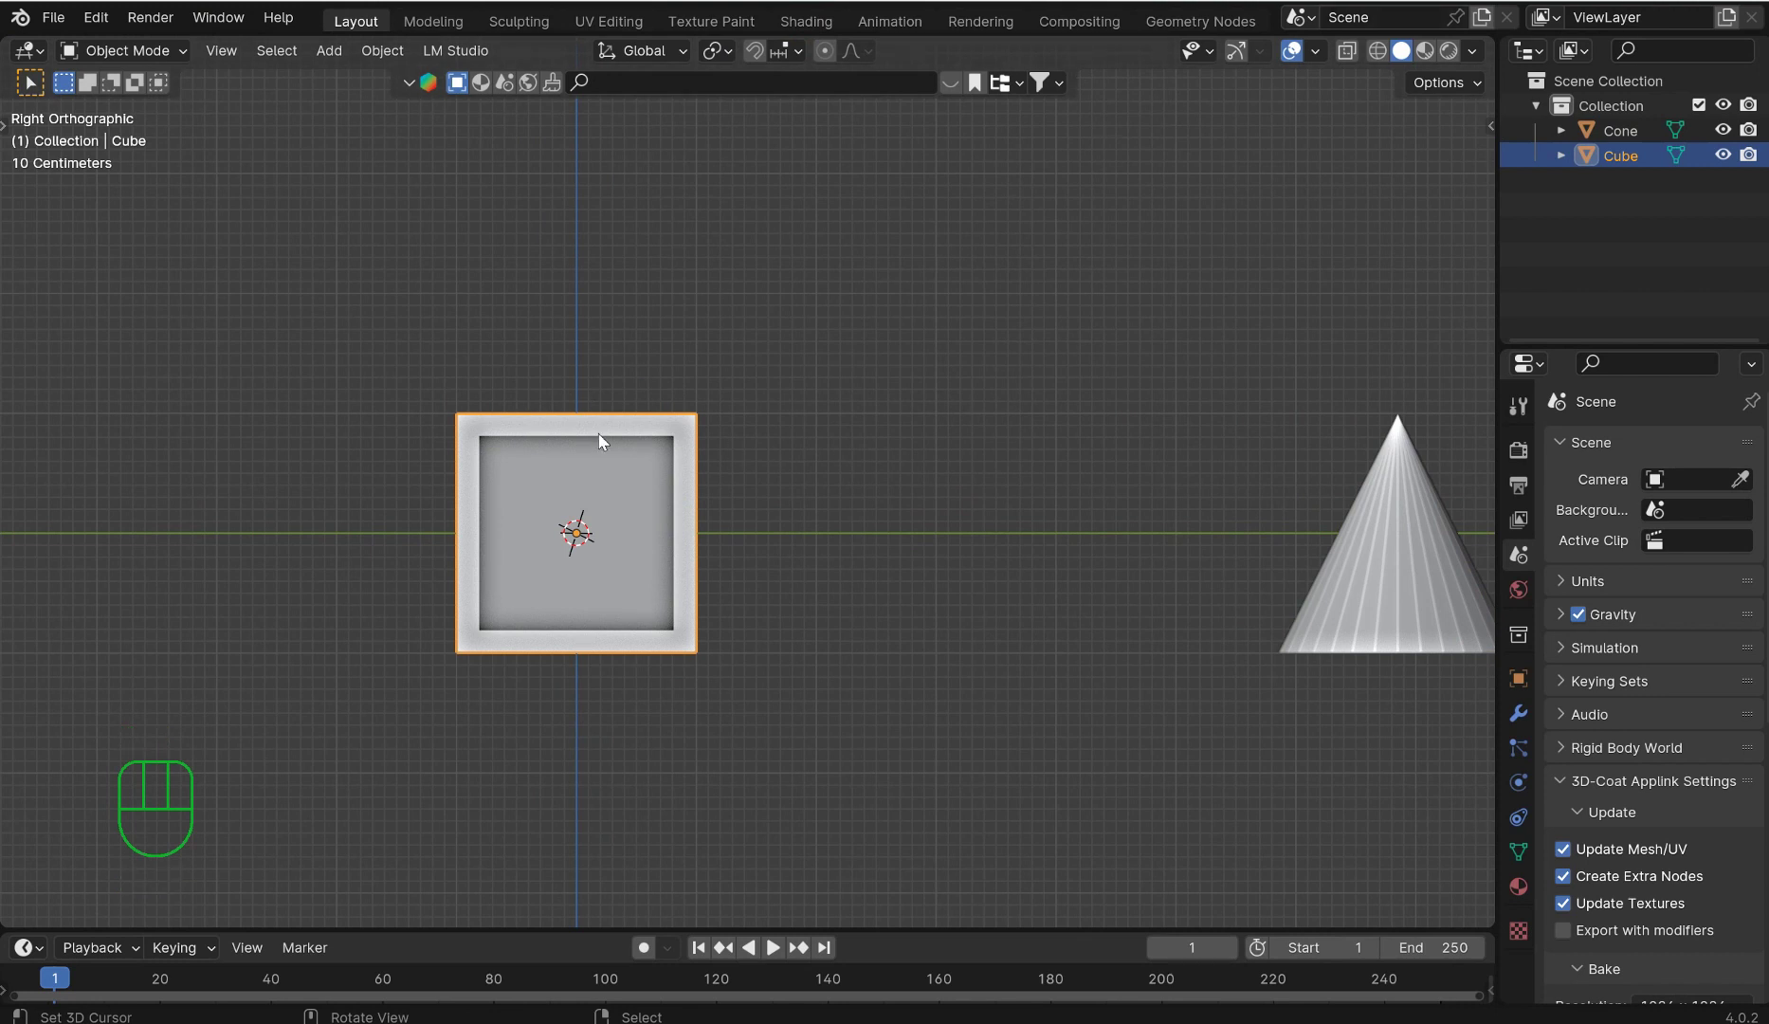
key(Tab)
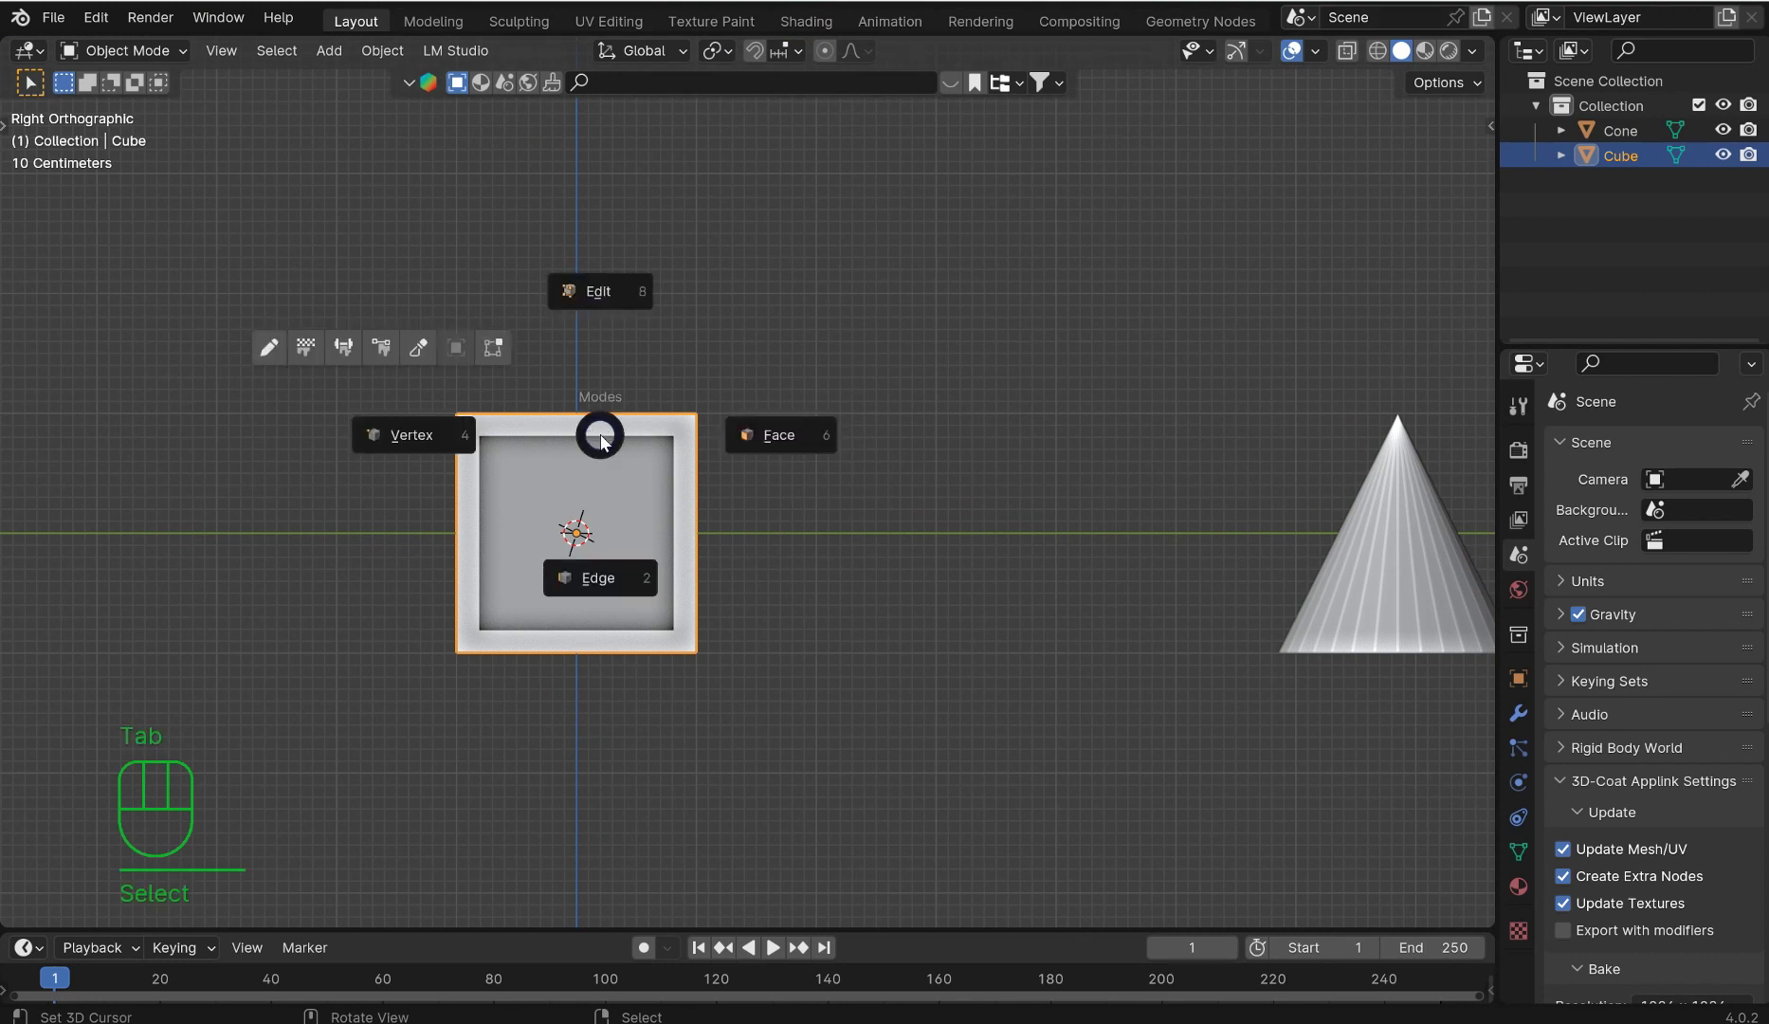
middle_drag(417, 444, 620, 502)
click(541, 505)
key(g)
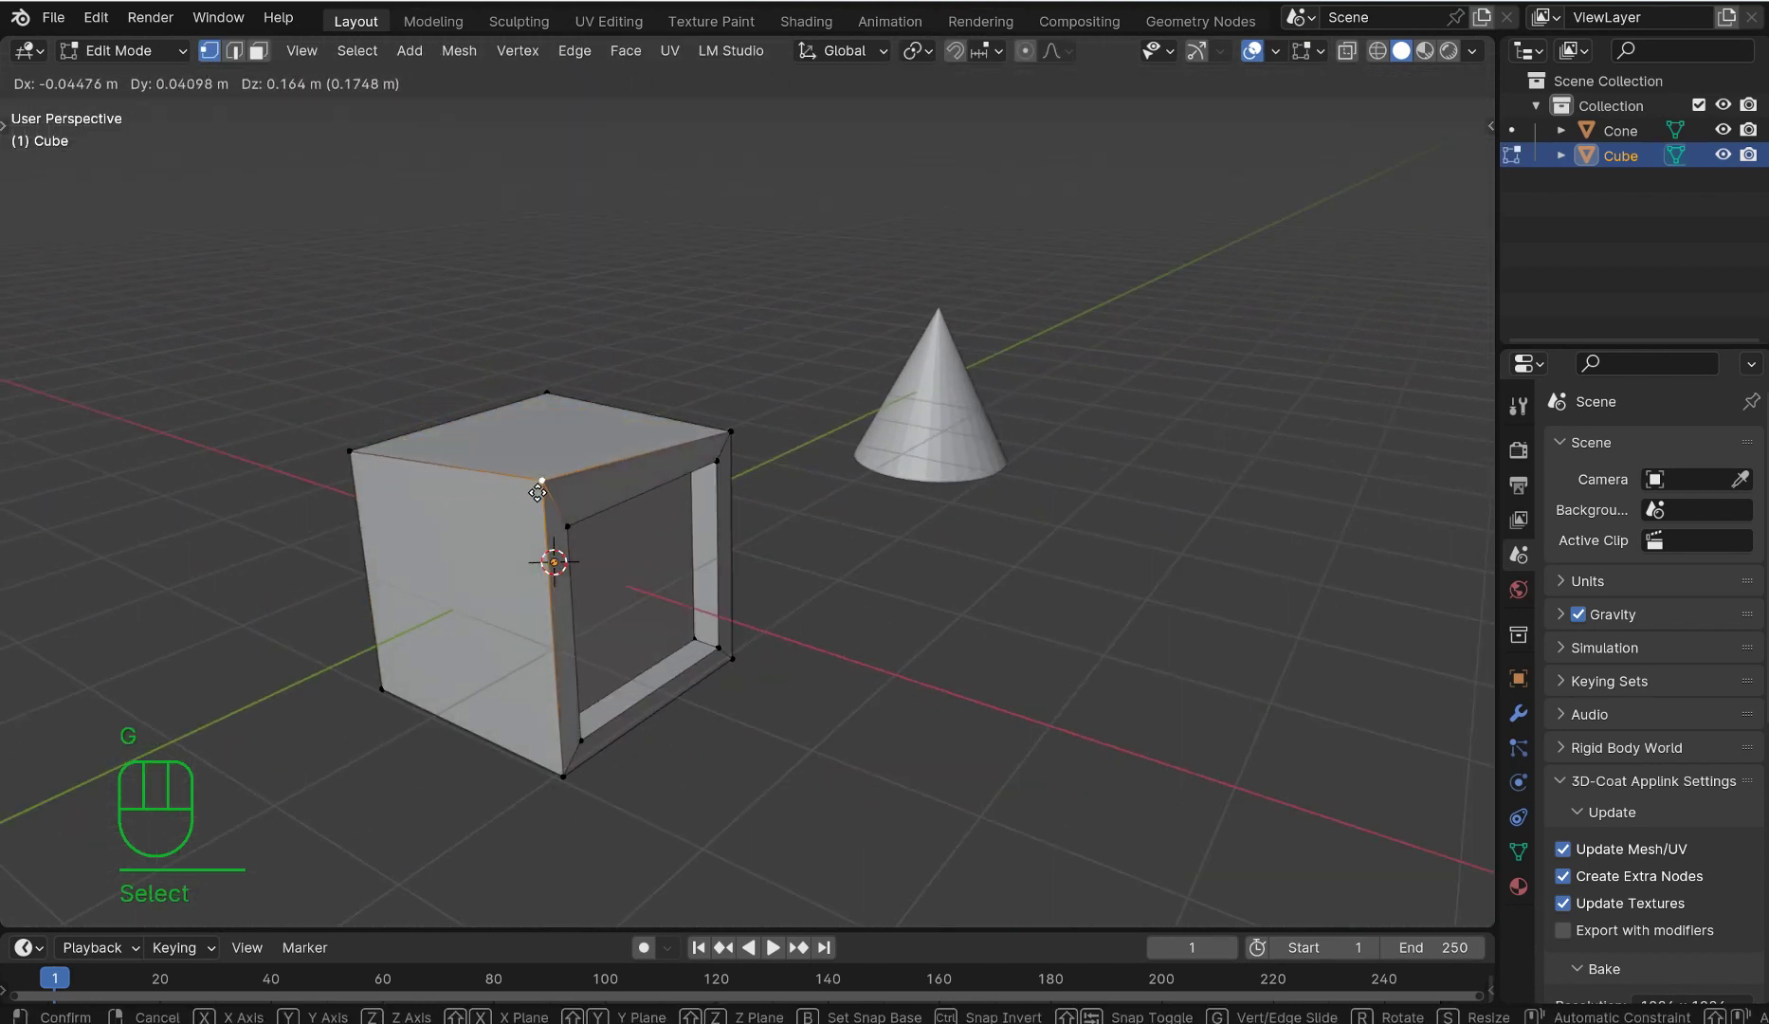
key(Escape)
key(k)
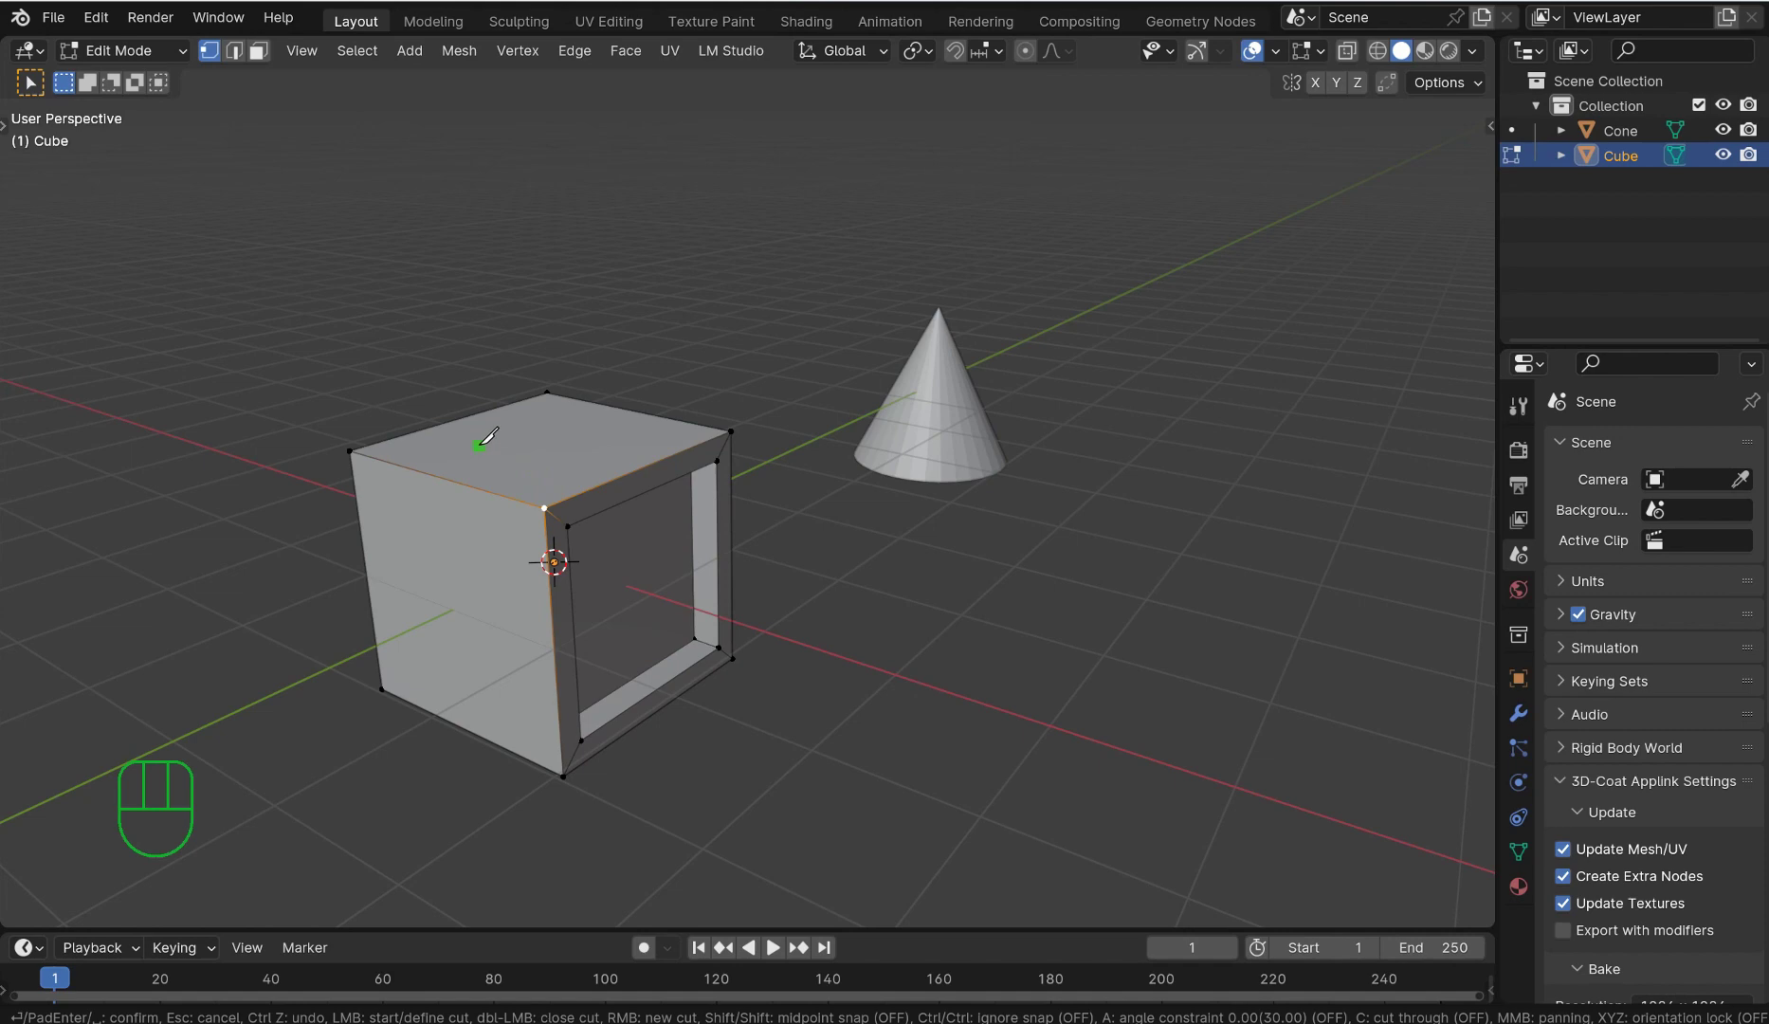
key(Escape)
key(KP_1)
scroll(687, 478, up, 4)
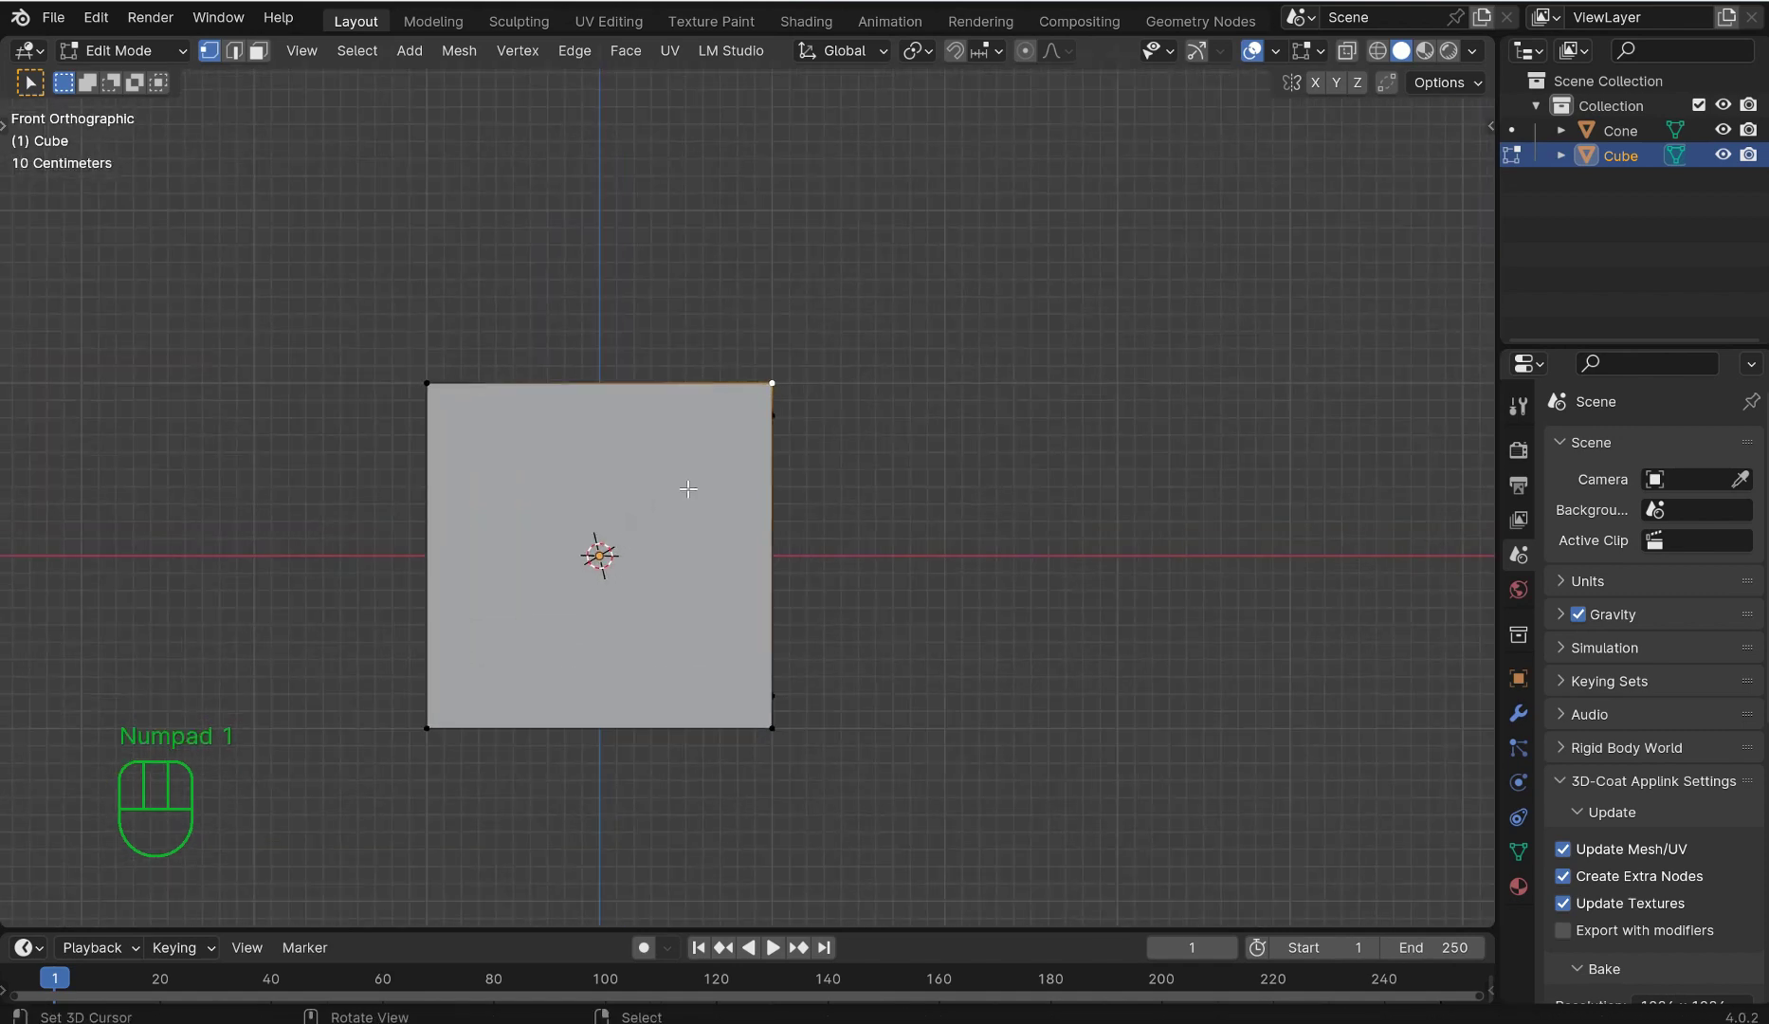
shift+middle_drag(693, 472, 864, 481)
scroll(915, 406, up, 2)
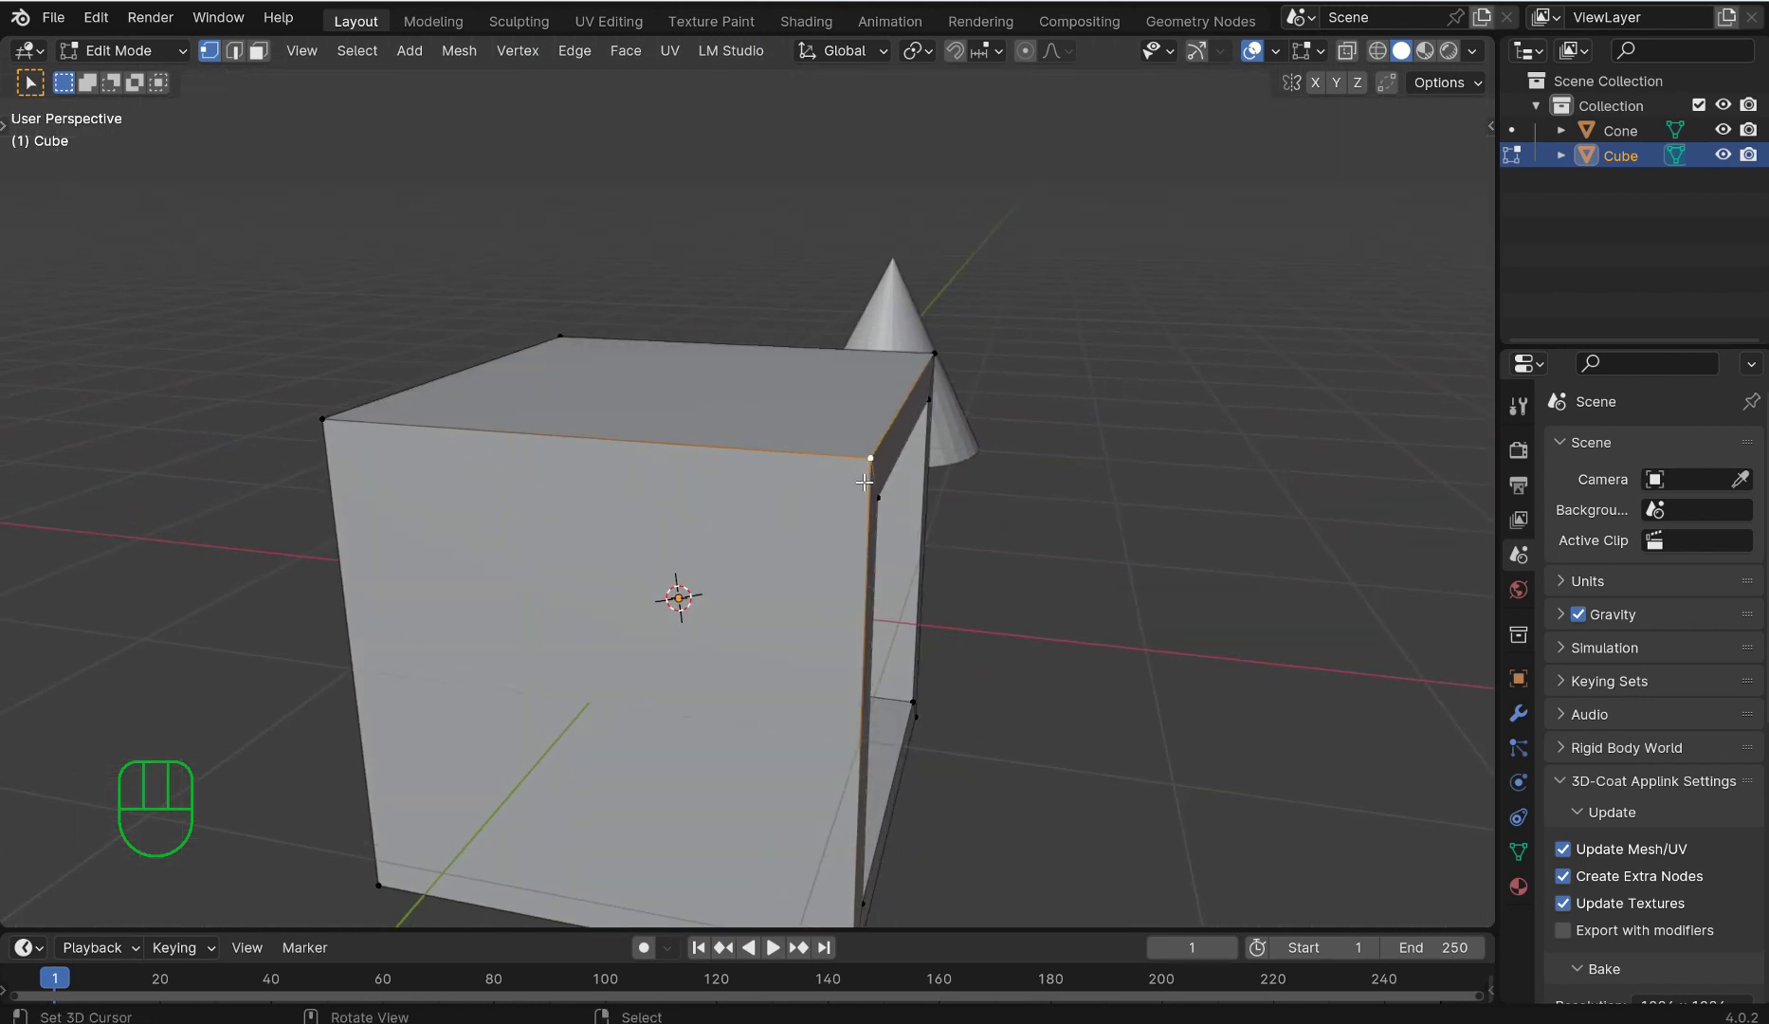
key(Tab)
click(873, 339)
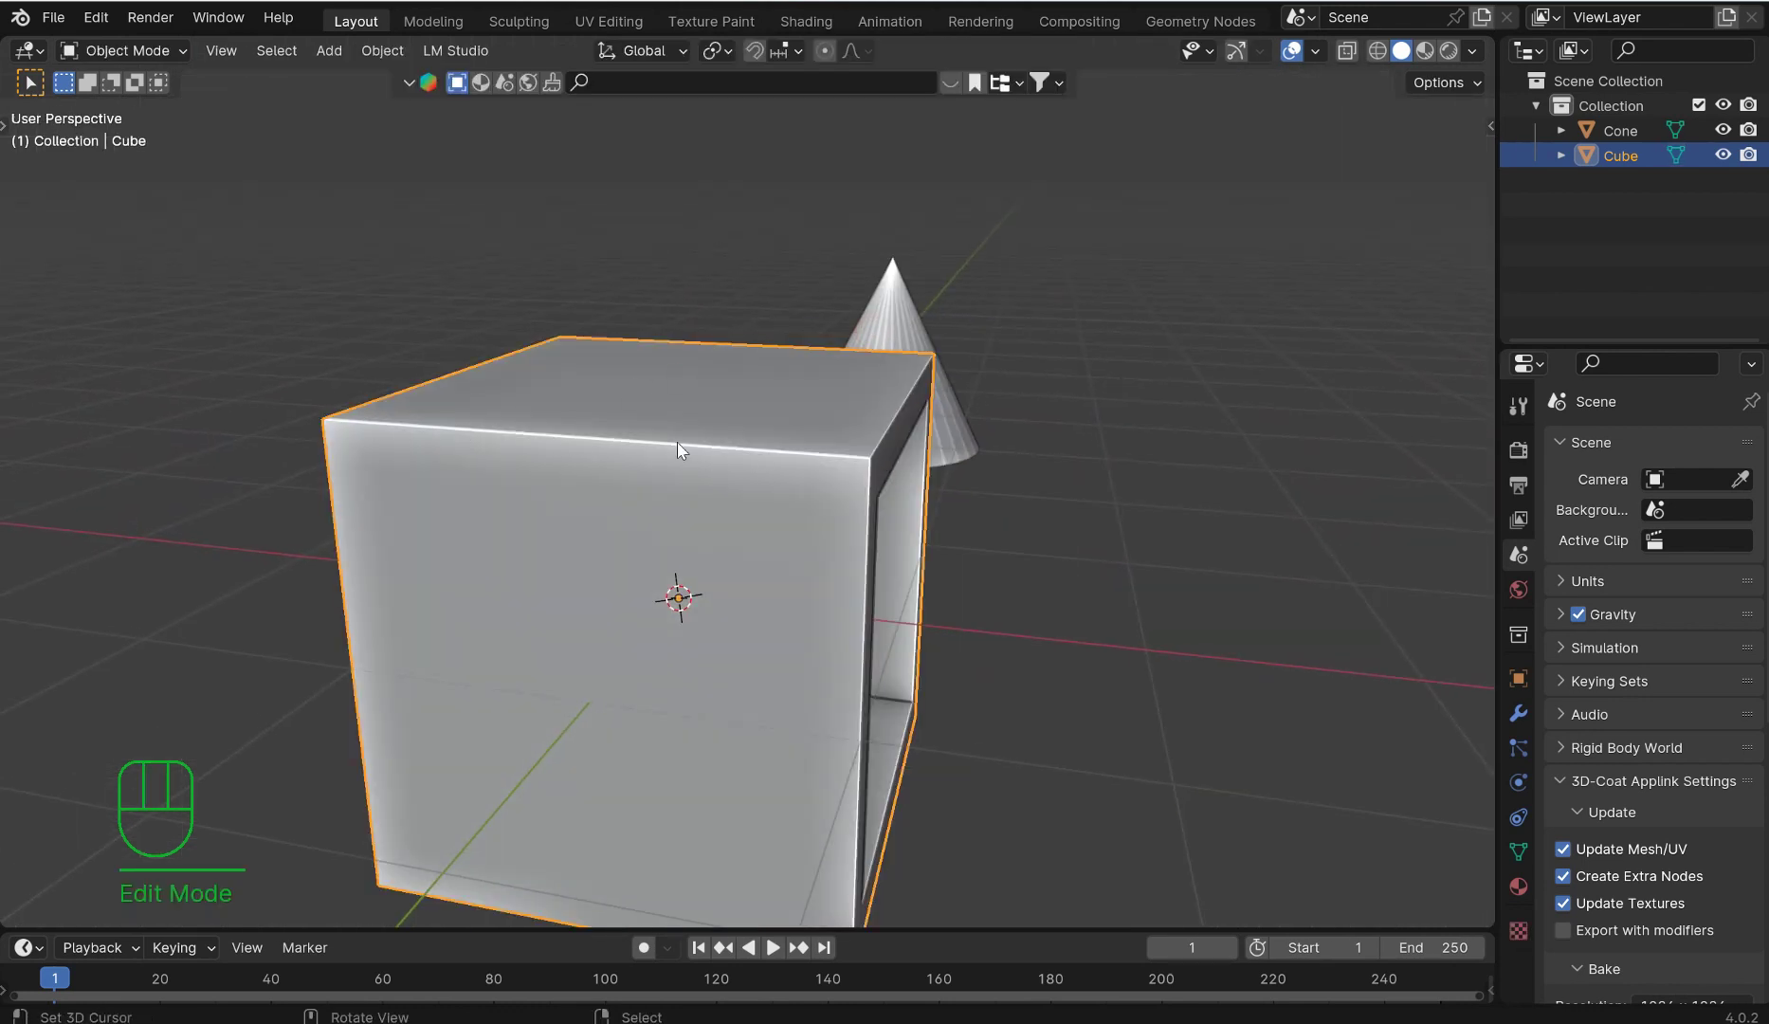
click(1472, 51)
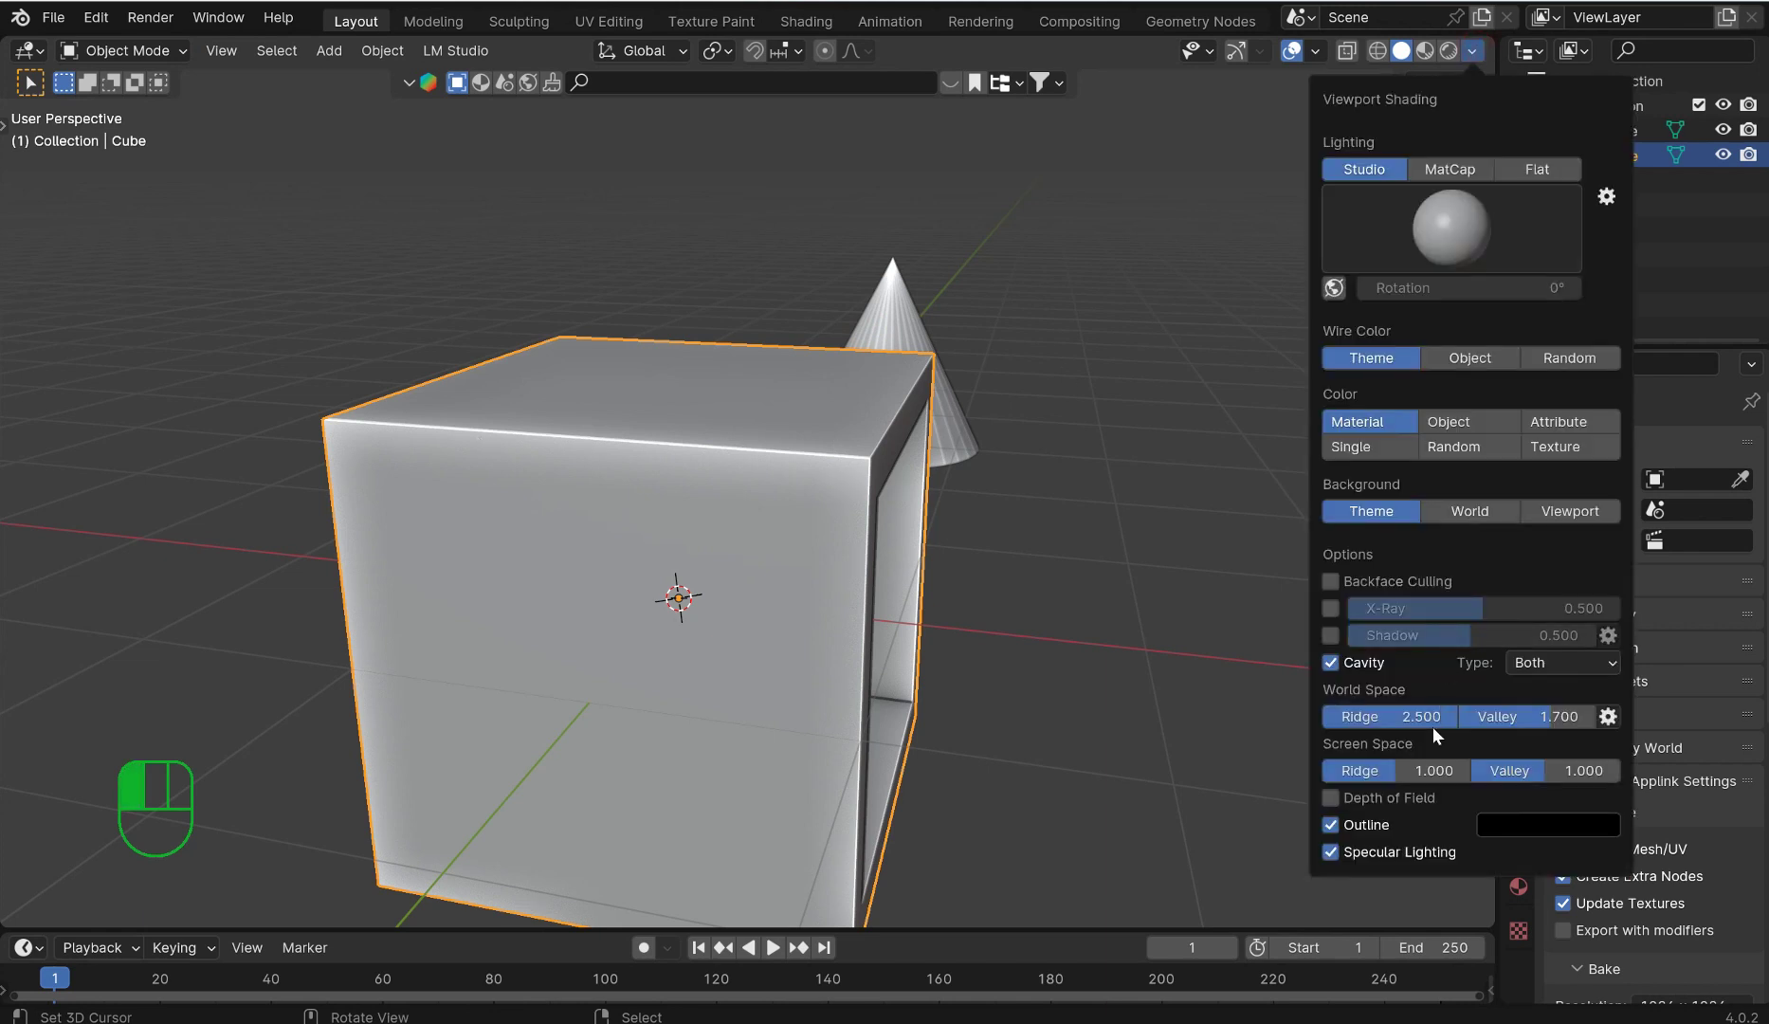
click(1331, 663)
click(1331, 663)
scroll(700, 414, down, 3)
middle_drag(700, 415, 903, 442)
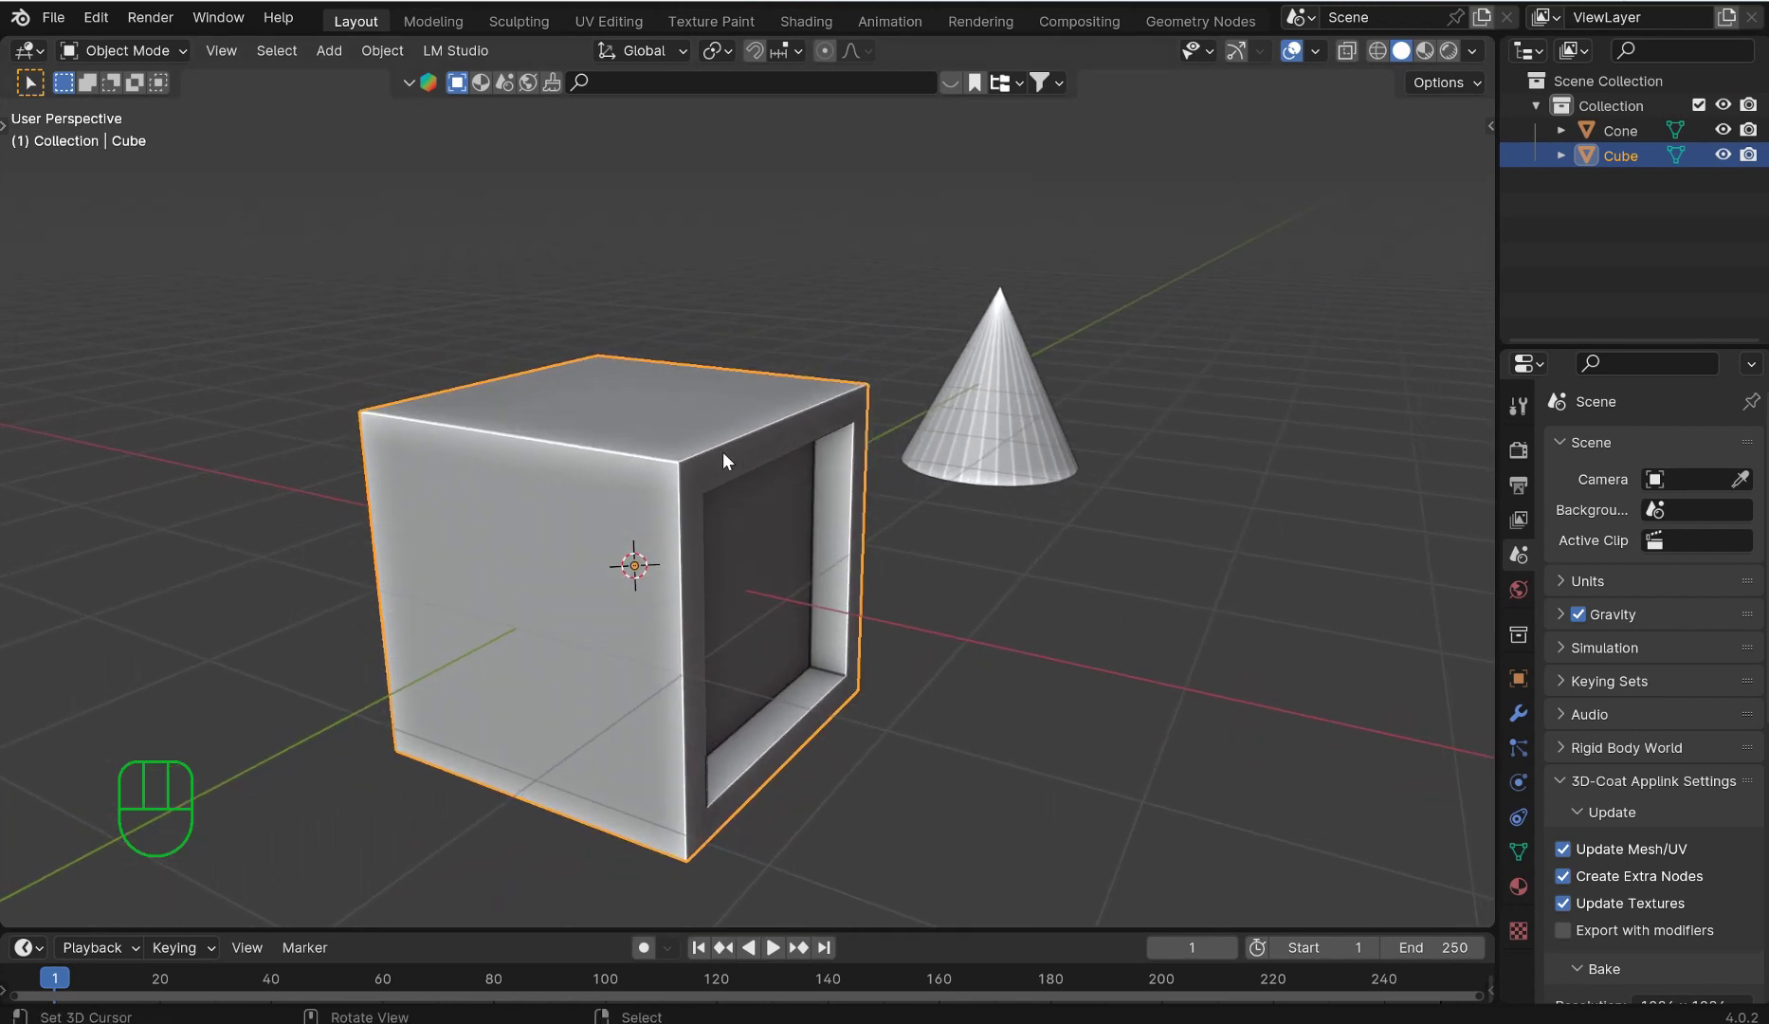
Step: Put the cube in Edit Mode with vertex selection, viewed straight from the front
key(KP_1)
key(Tab)
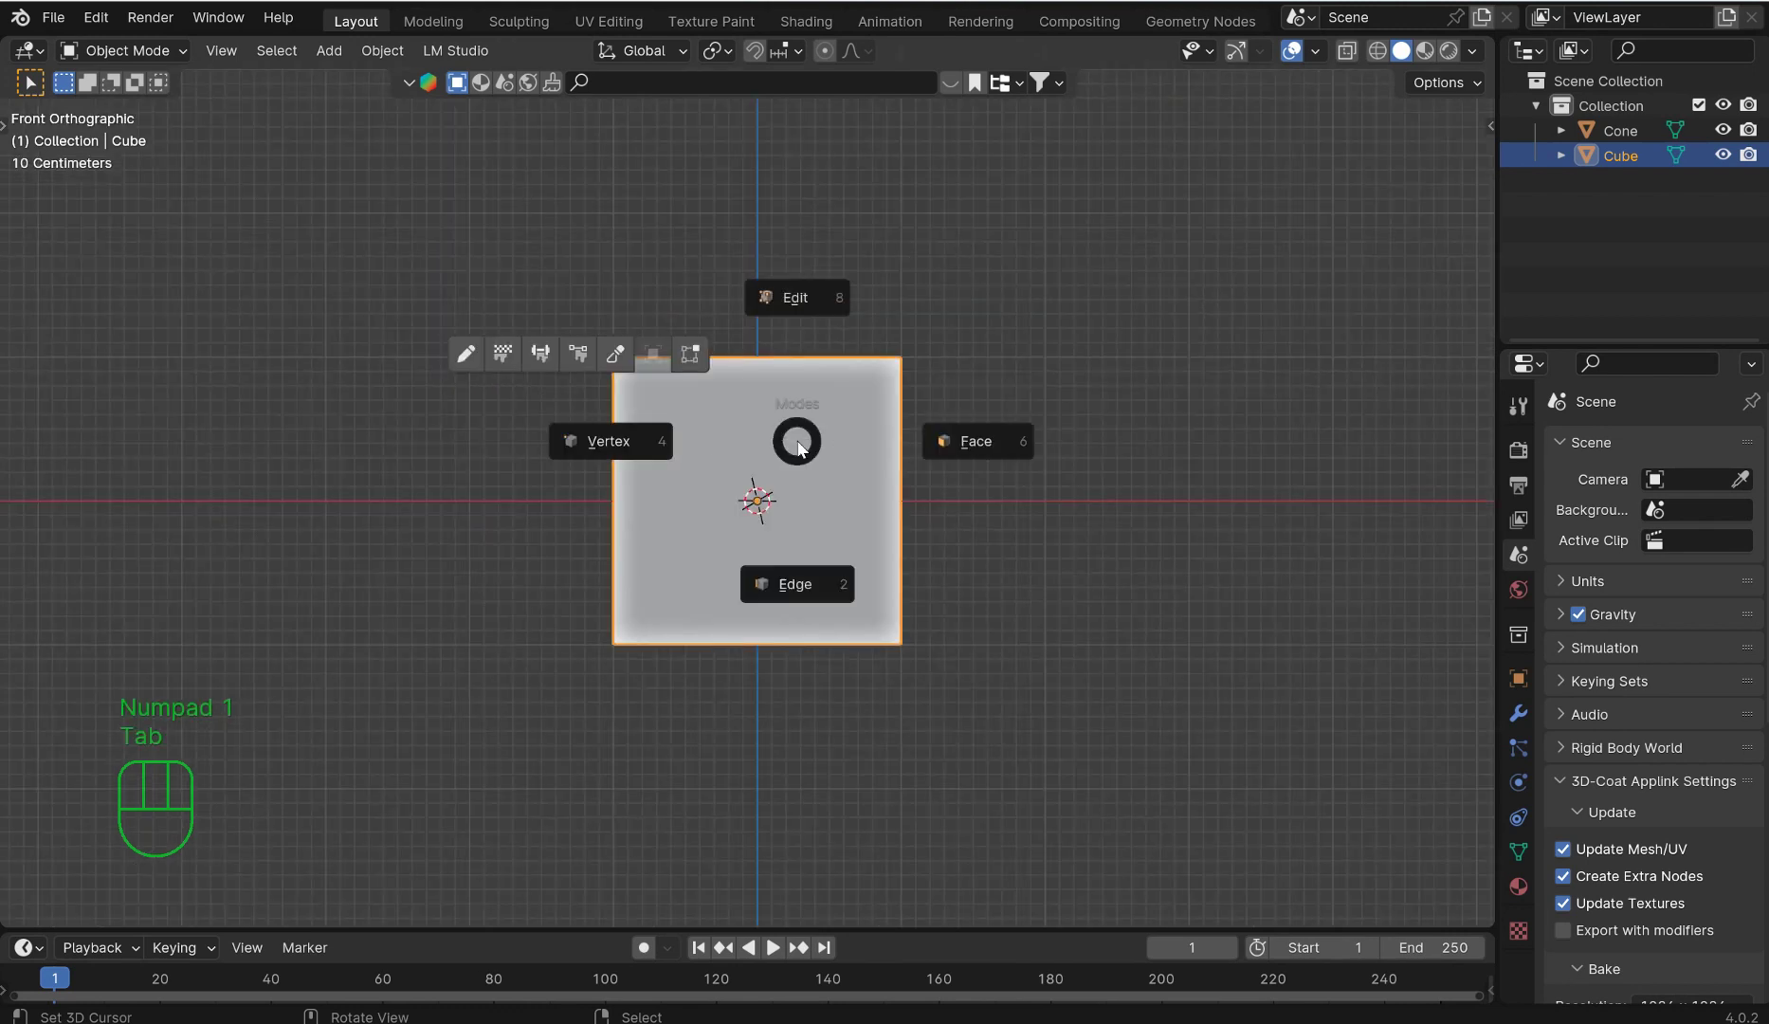
click(612, 441)
scroll(828, 387, up, 3)
mouse_move(828, 387)
middle_down()
mouse_move(827, 354)
mouse_move(821, 399)
middle_up()
scroll(821, 399, down, 3)
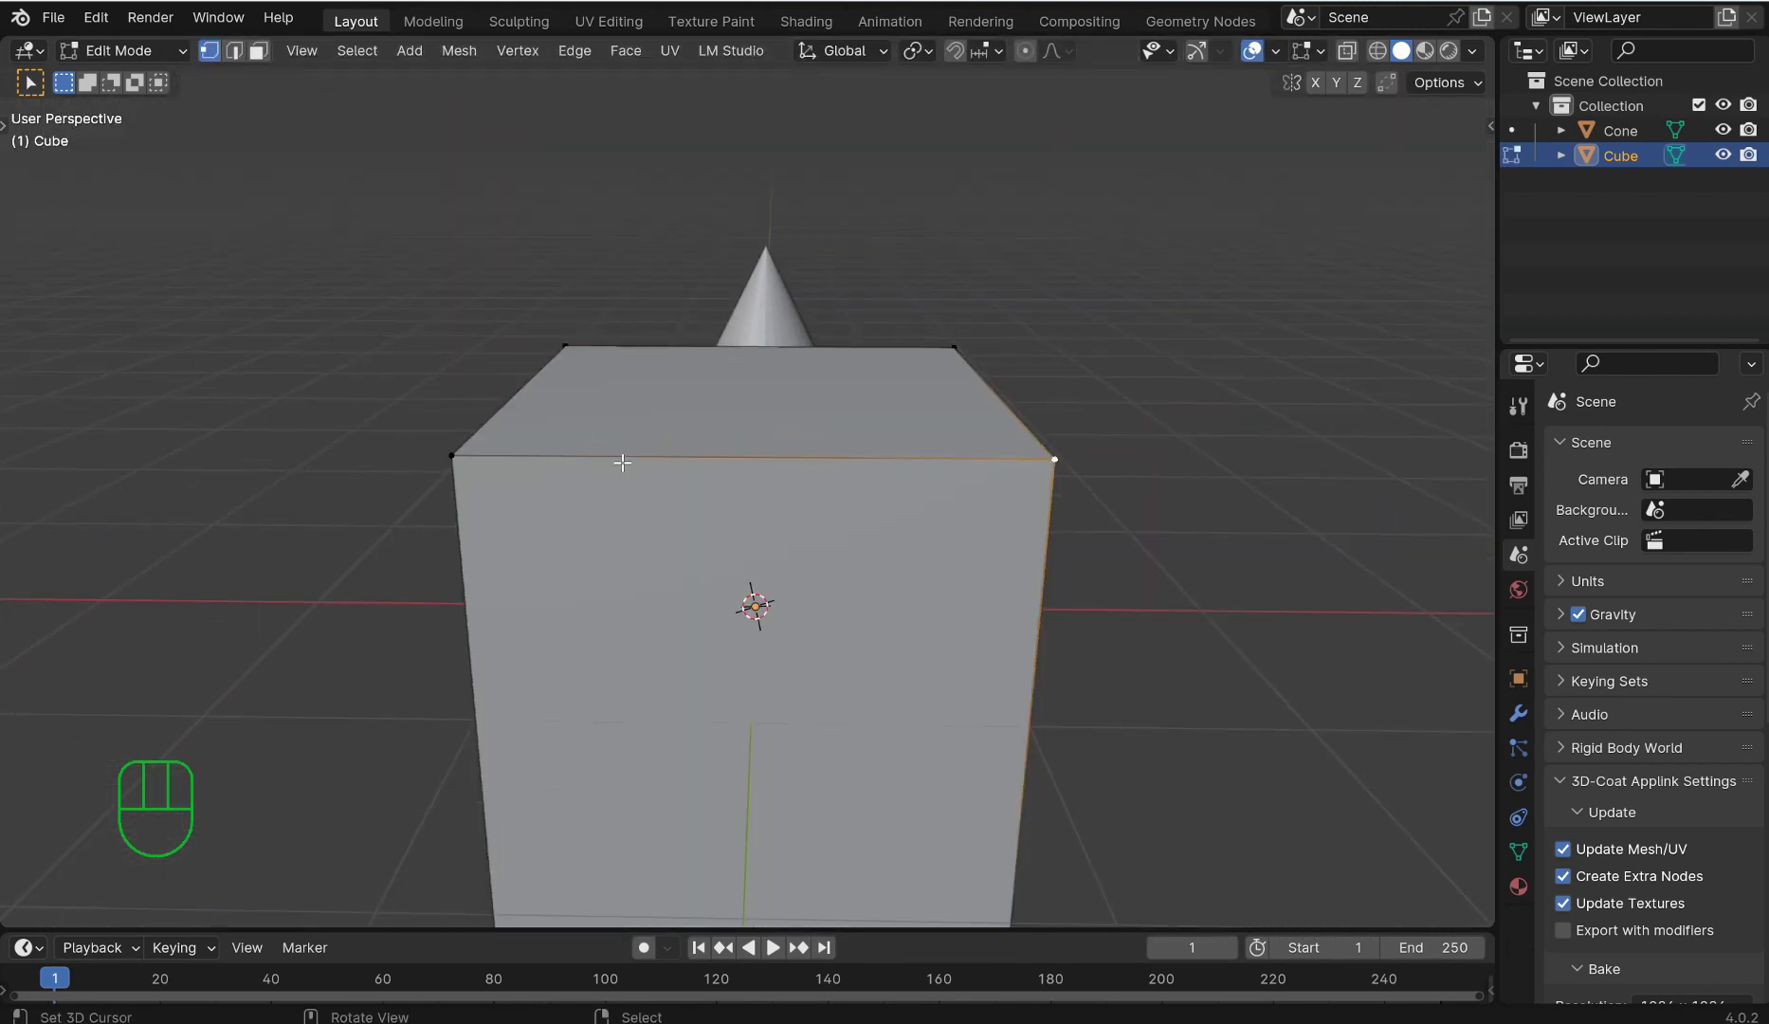
key(KP_1)
scroll(645, 360, up, 3)
Step: Start a knife cut, cancel it, and reset the front view
key(k)
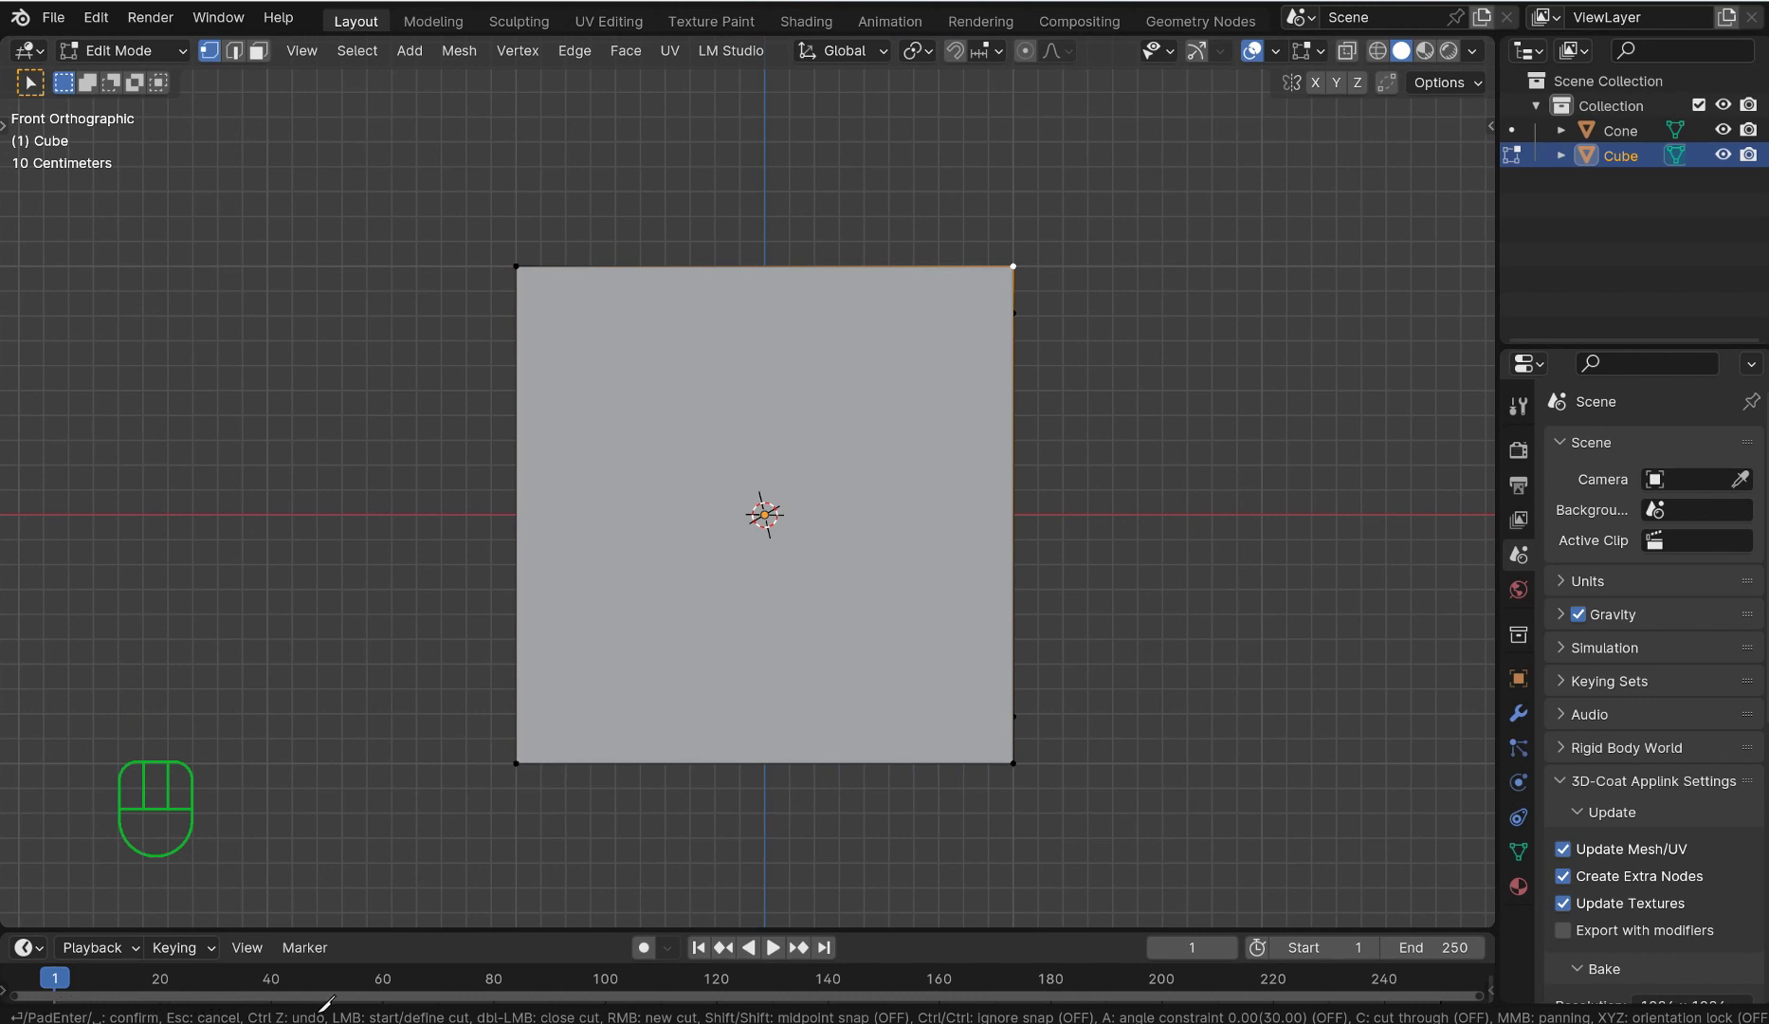
key(Escape)
key(KP_1)
click(370, 358)
Step: Knife a cut from the top-left to bottom-right corner via an upper-right point, and confirm it
key(k)
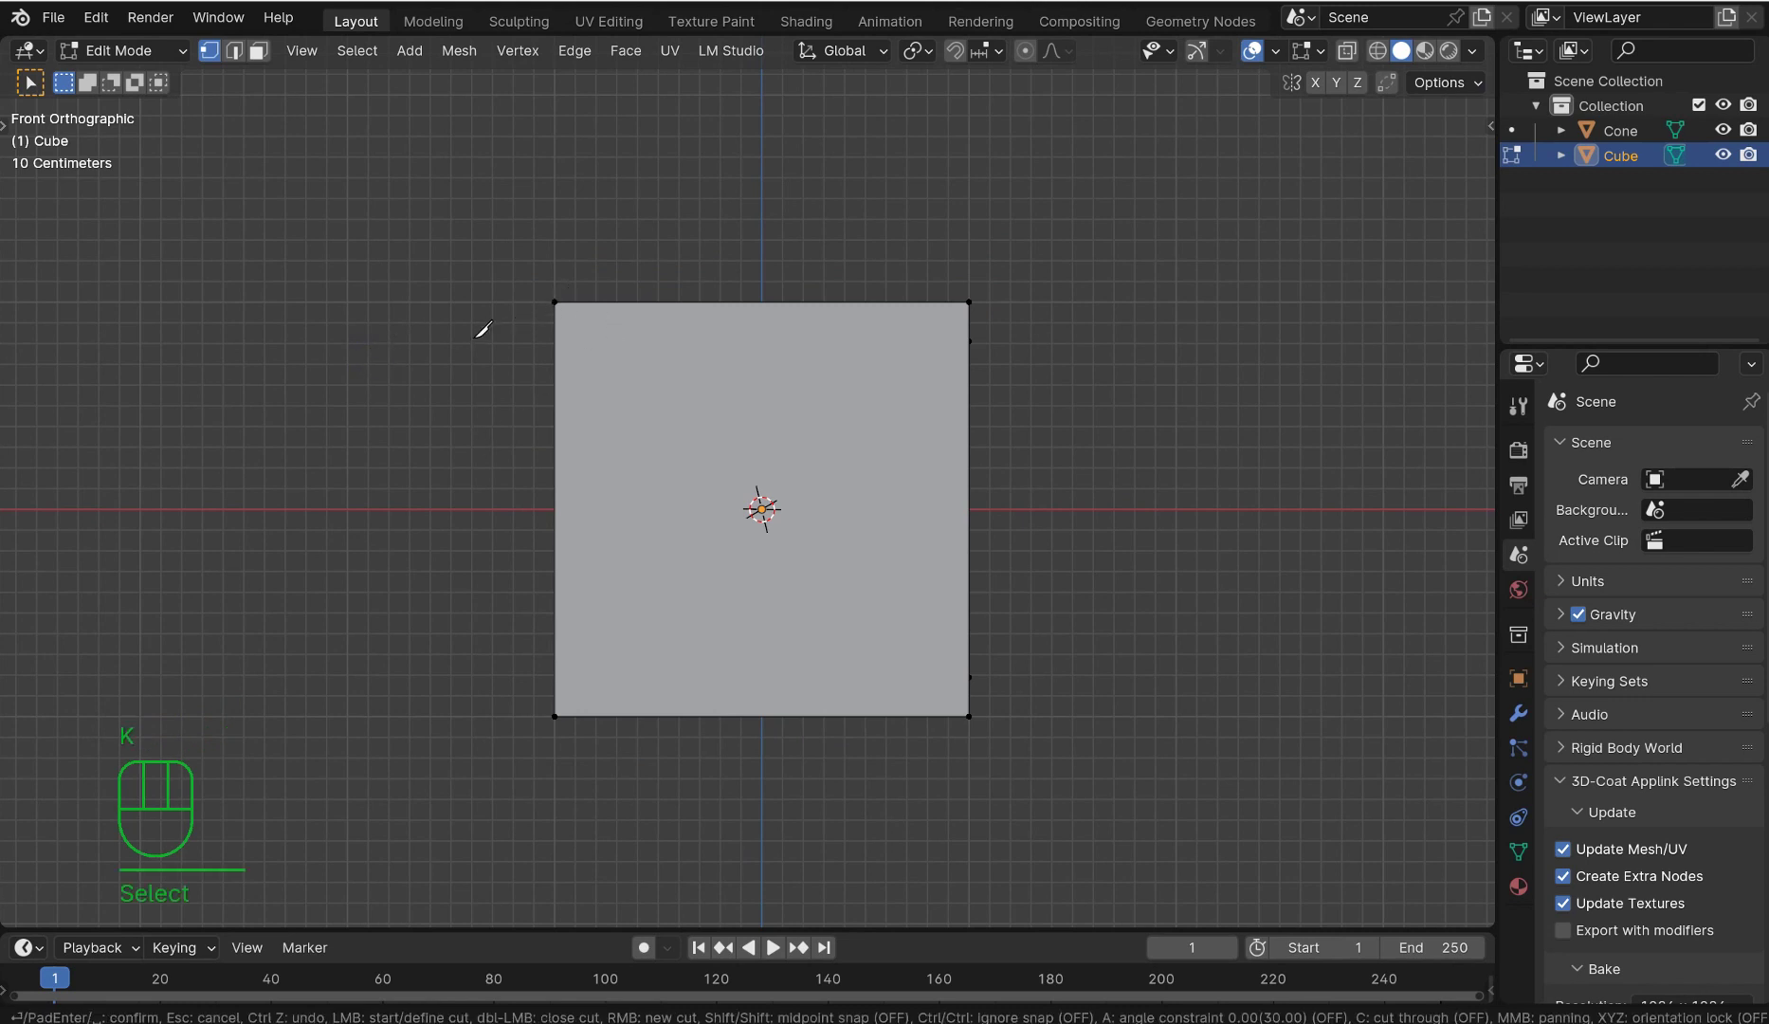
click(554, 302)
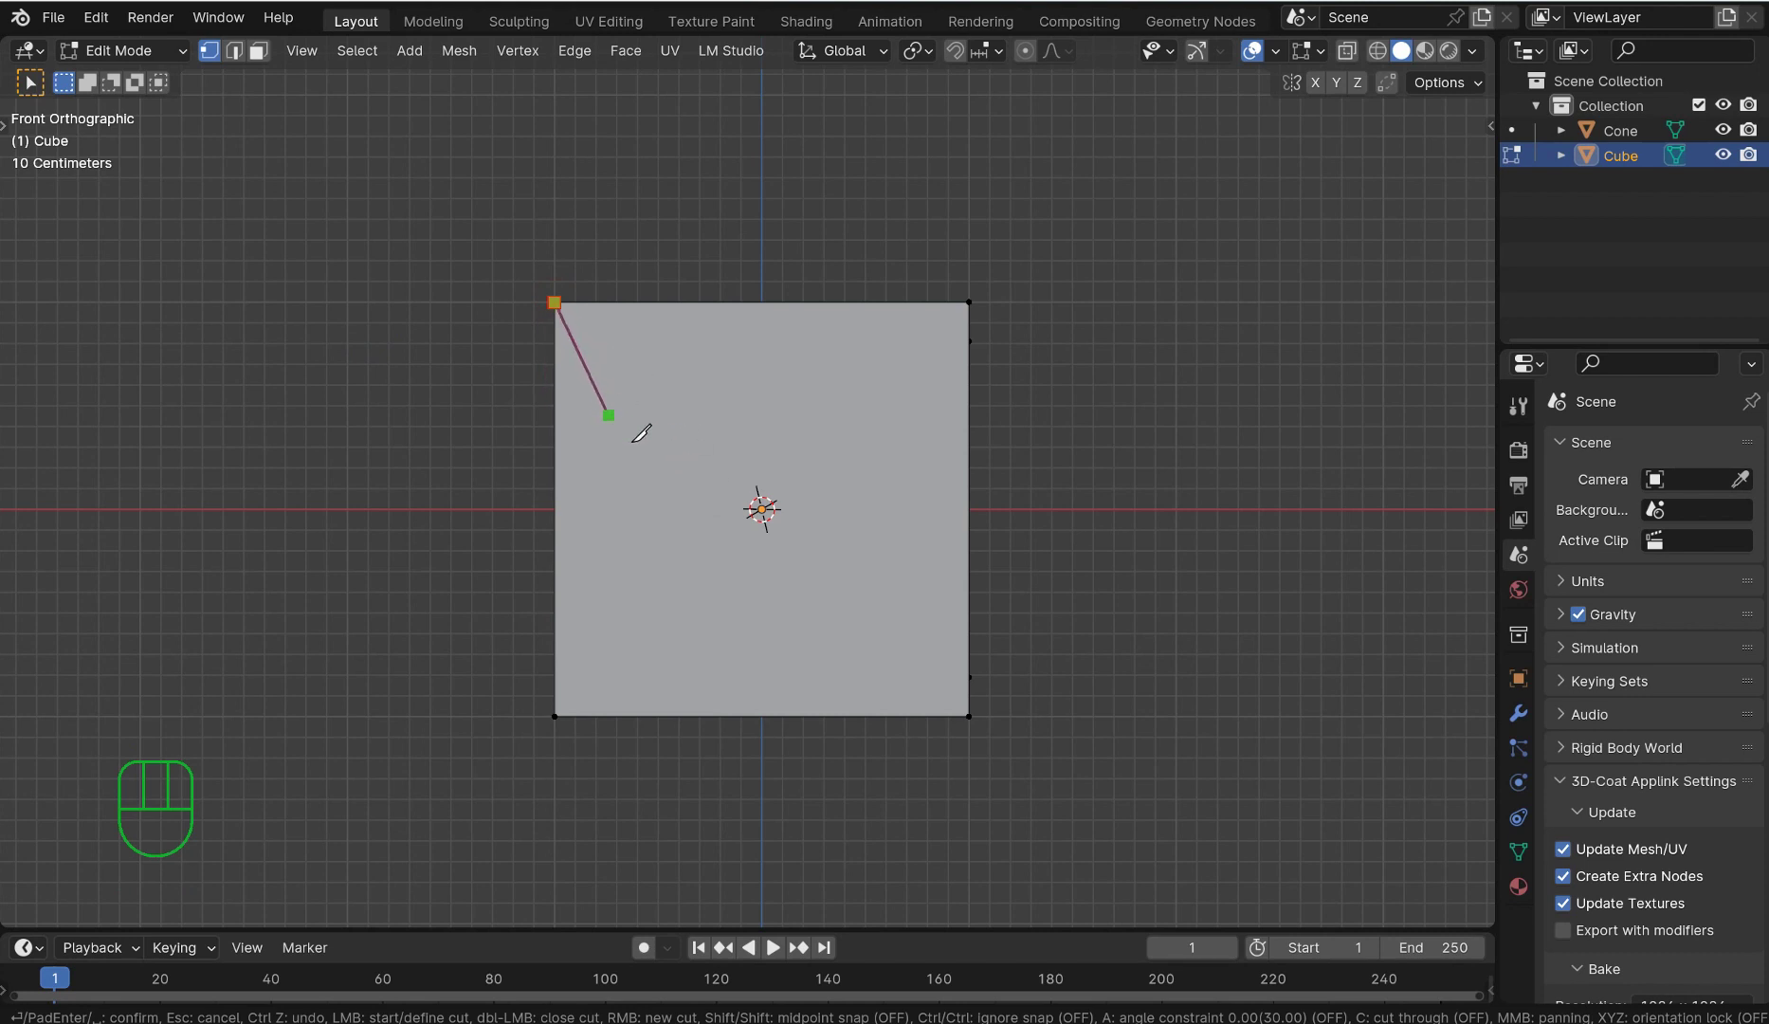
click(972, 714)
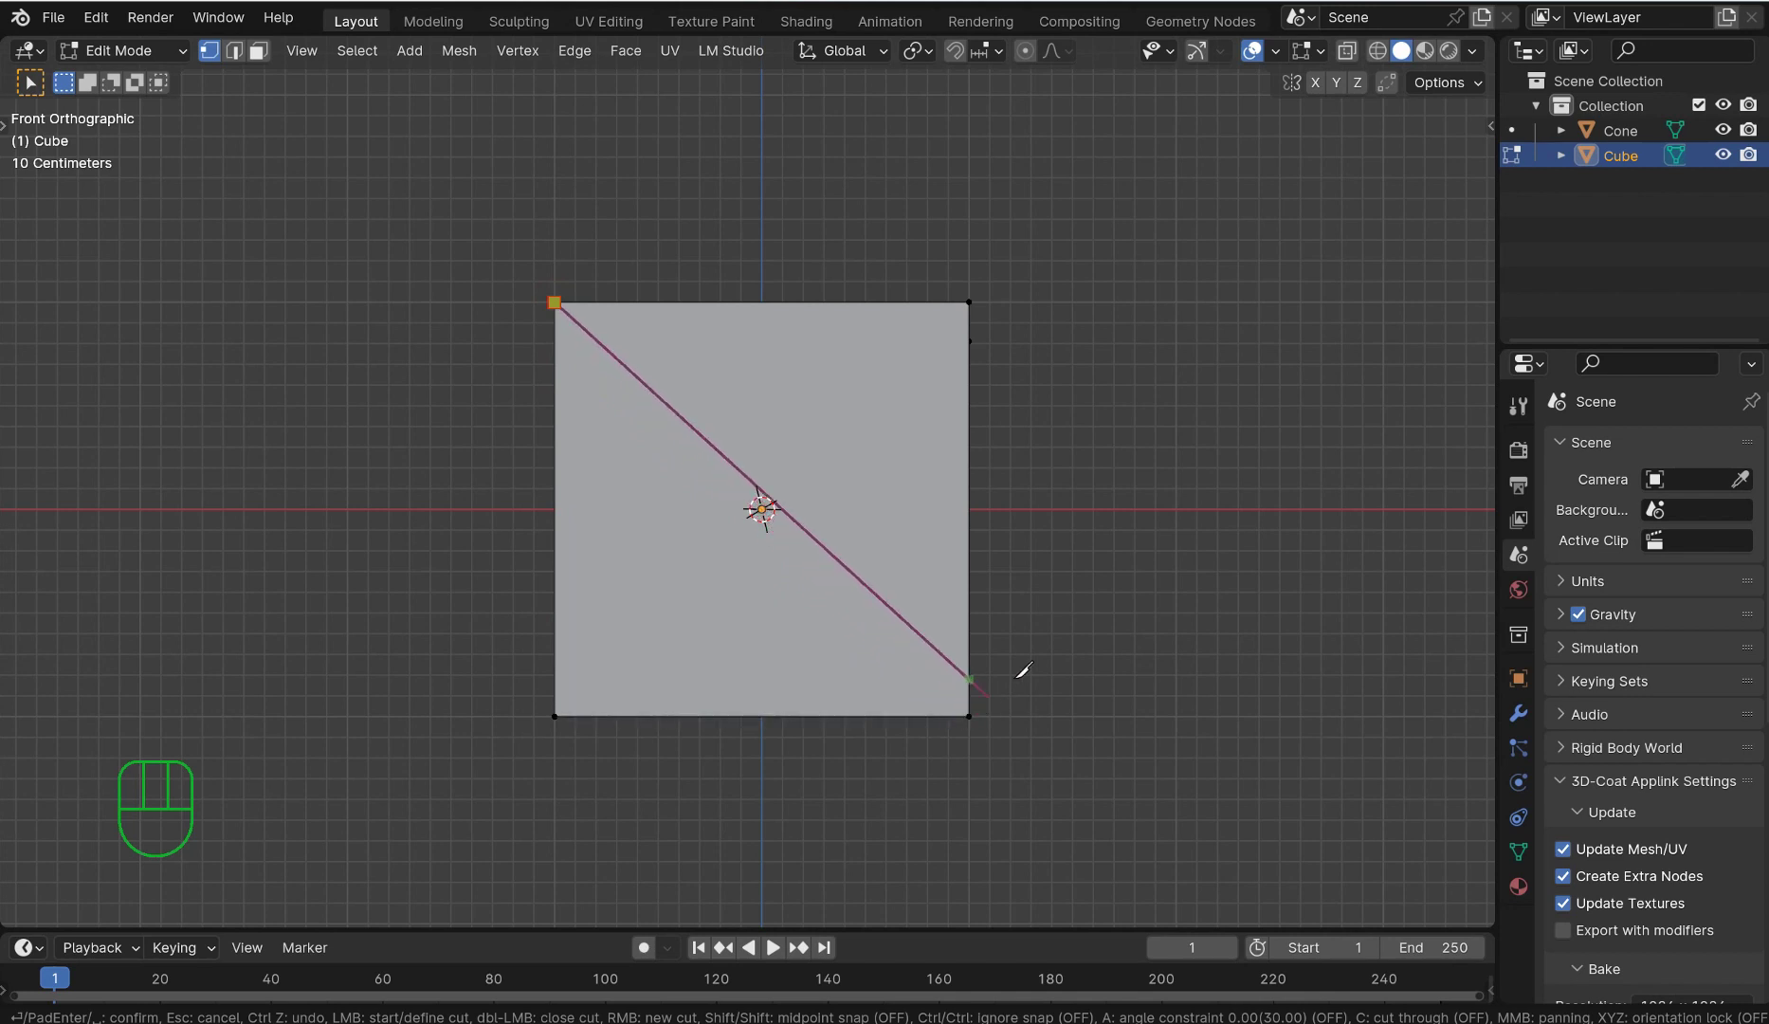
scroll(1024, 665, up, 4)
scroll(1029, 664, down, 1)
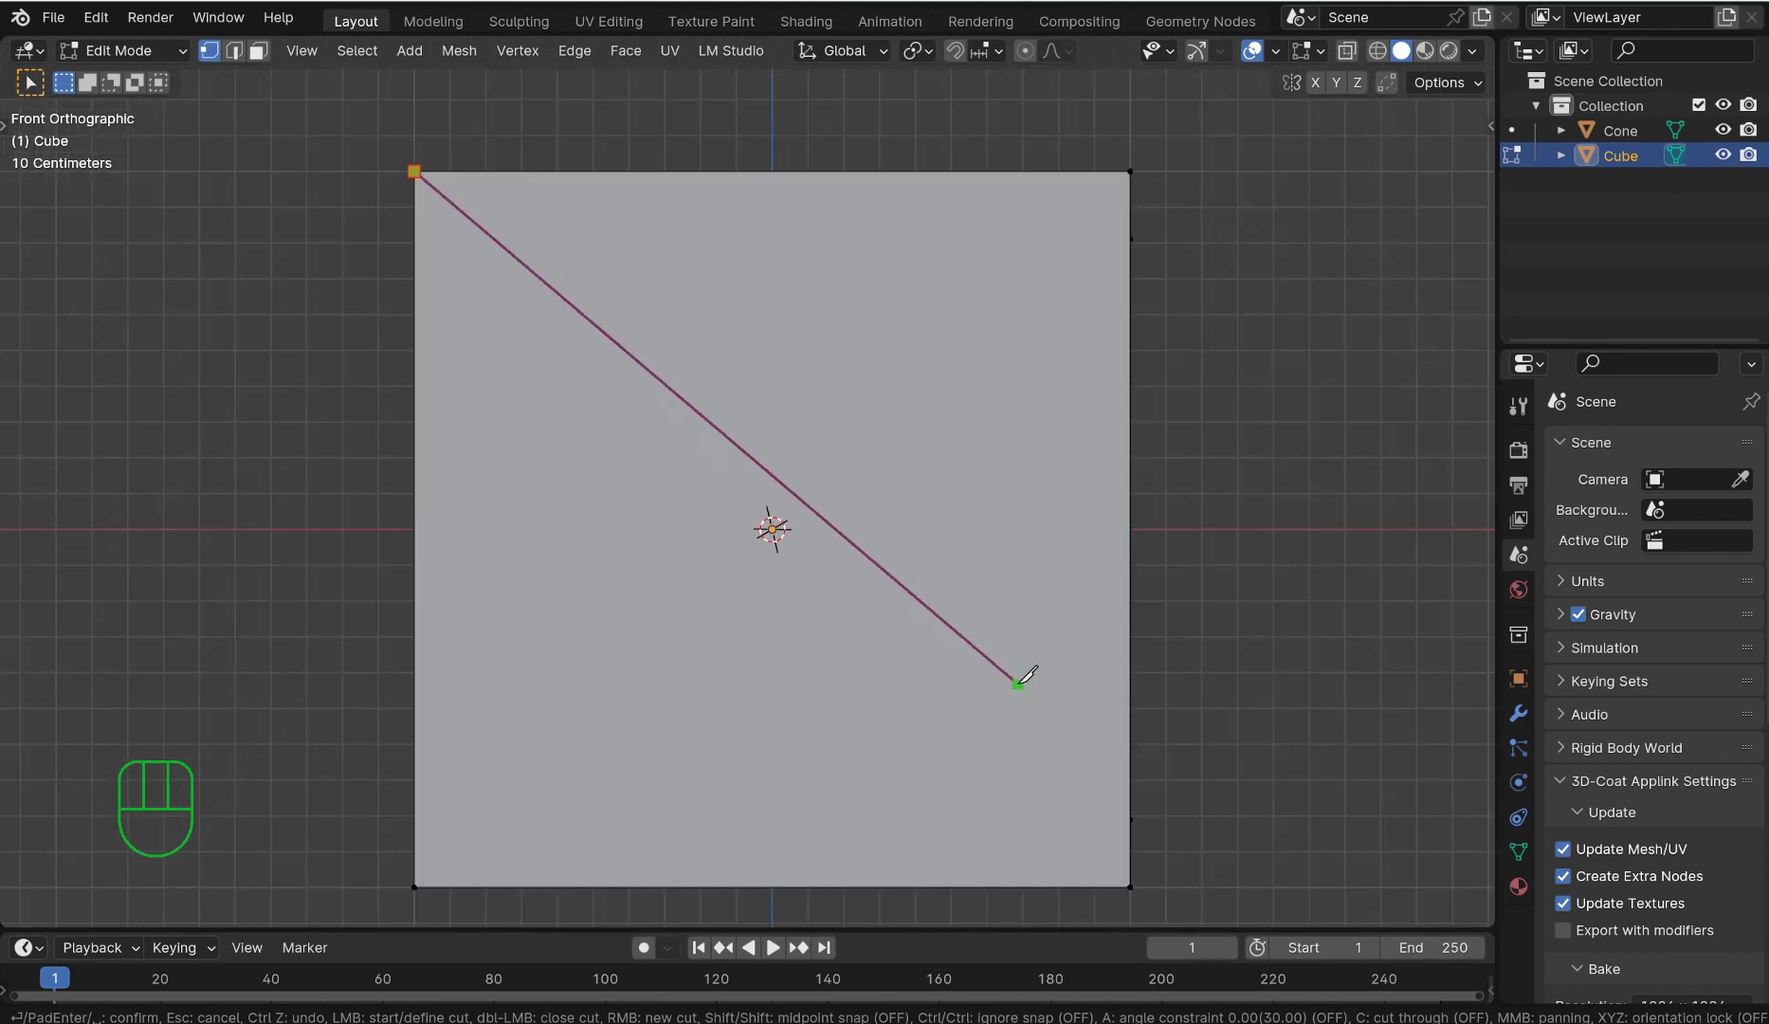
click(1130, 885)
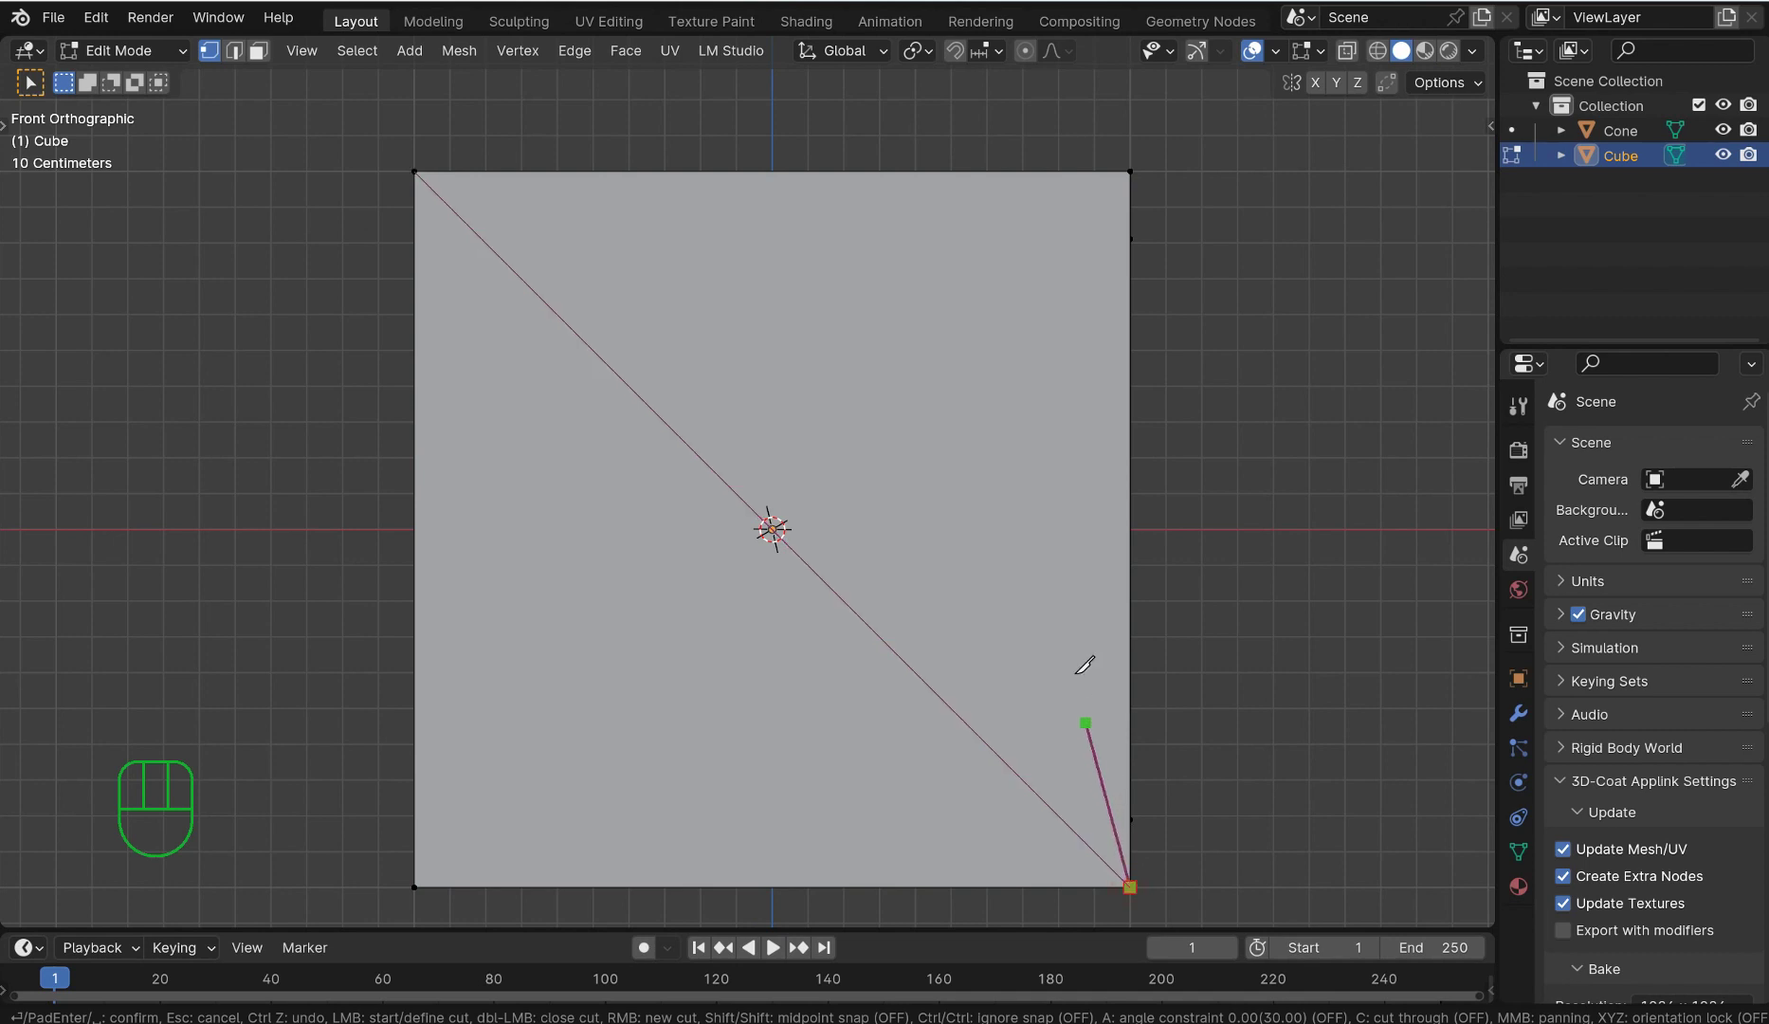
click(967, 340)
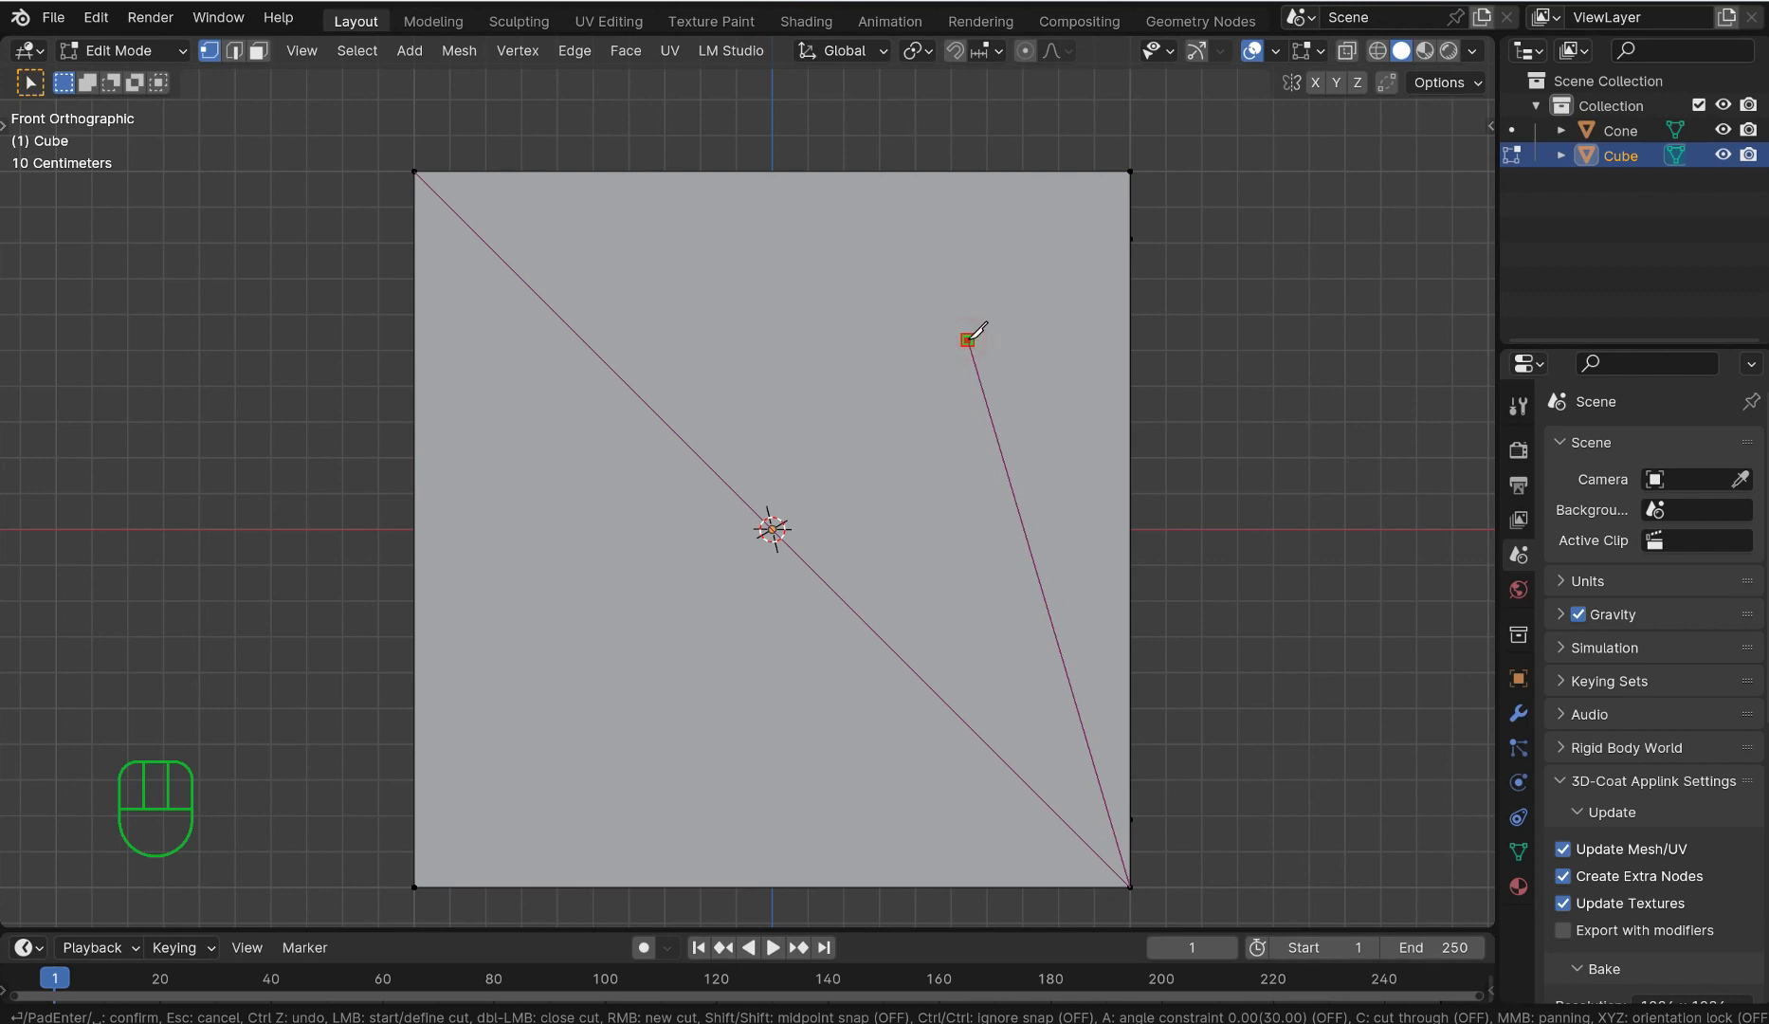
double_click(968, 339)
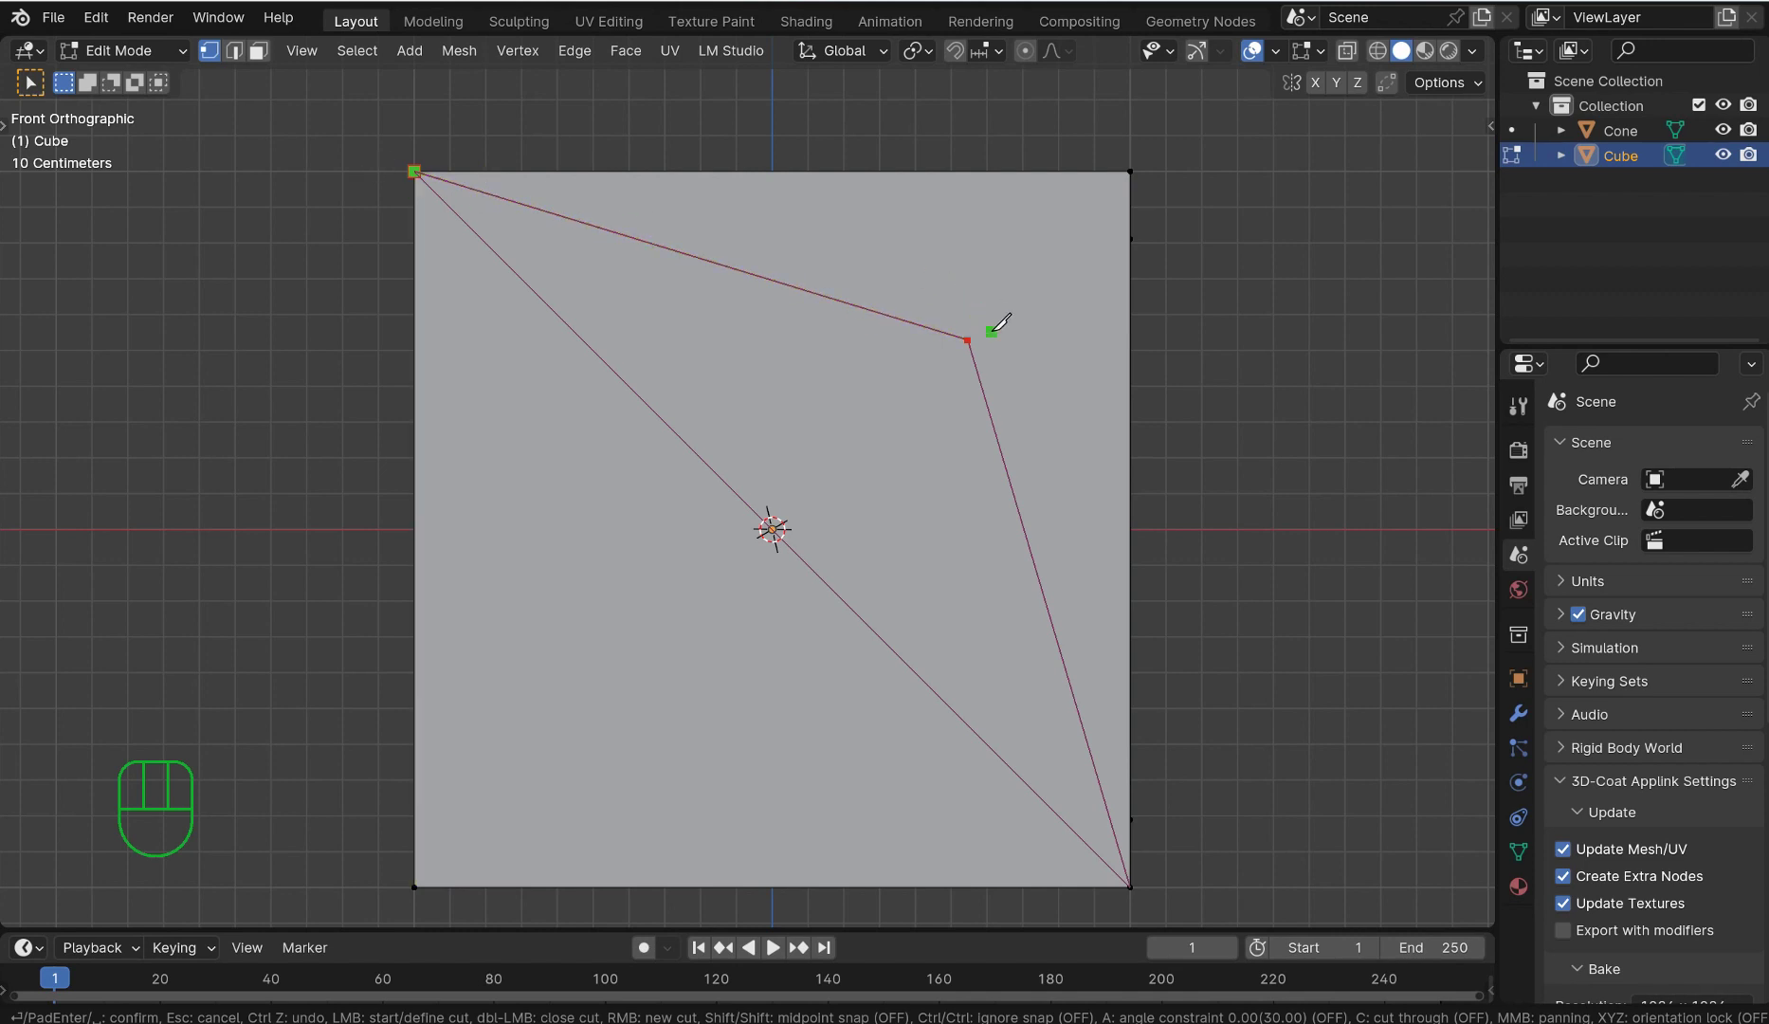
key(Return)
middle_drag(988, 339, 754, 400)
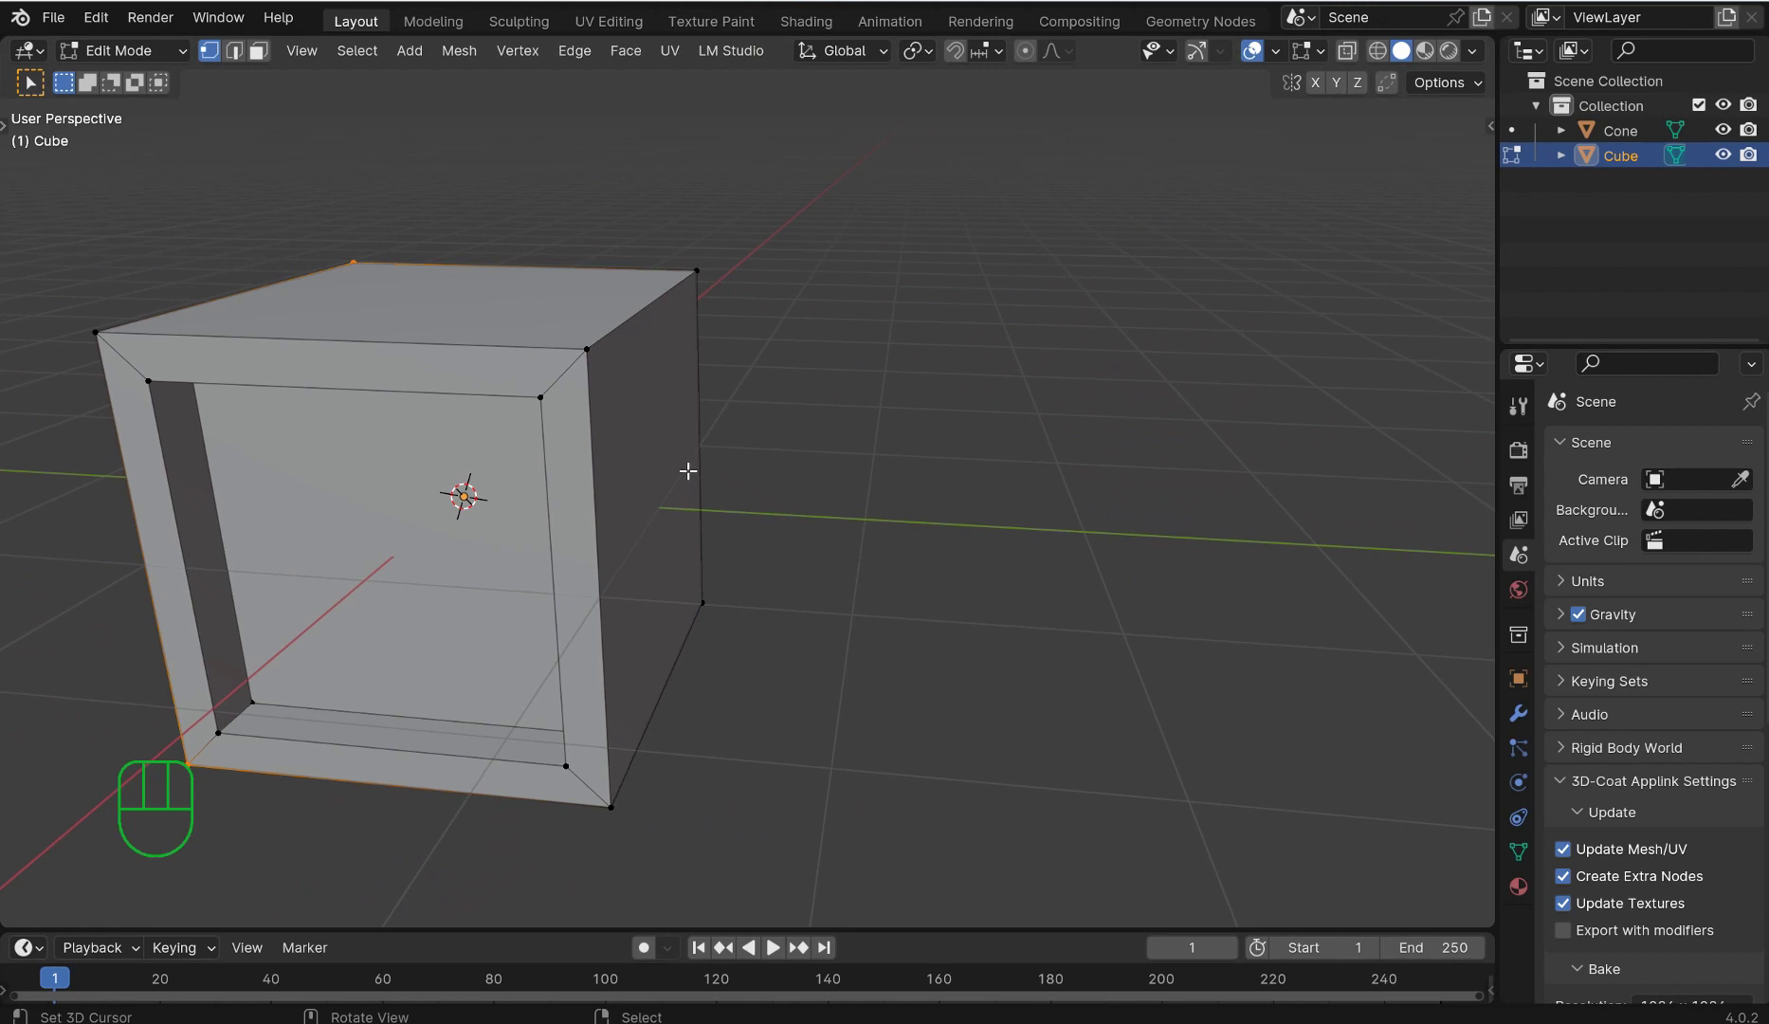
middle_drag(695, 498, 770, 491)
Step: Switch to Object Mode and undo the knife cut, restoring the plain box
key(Tab)
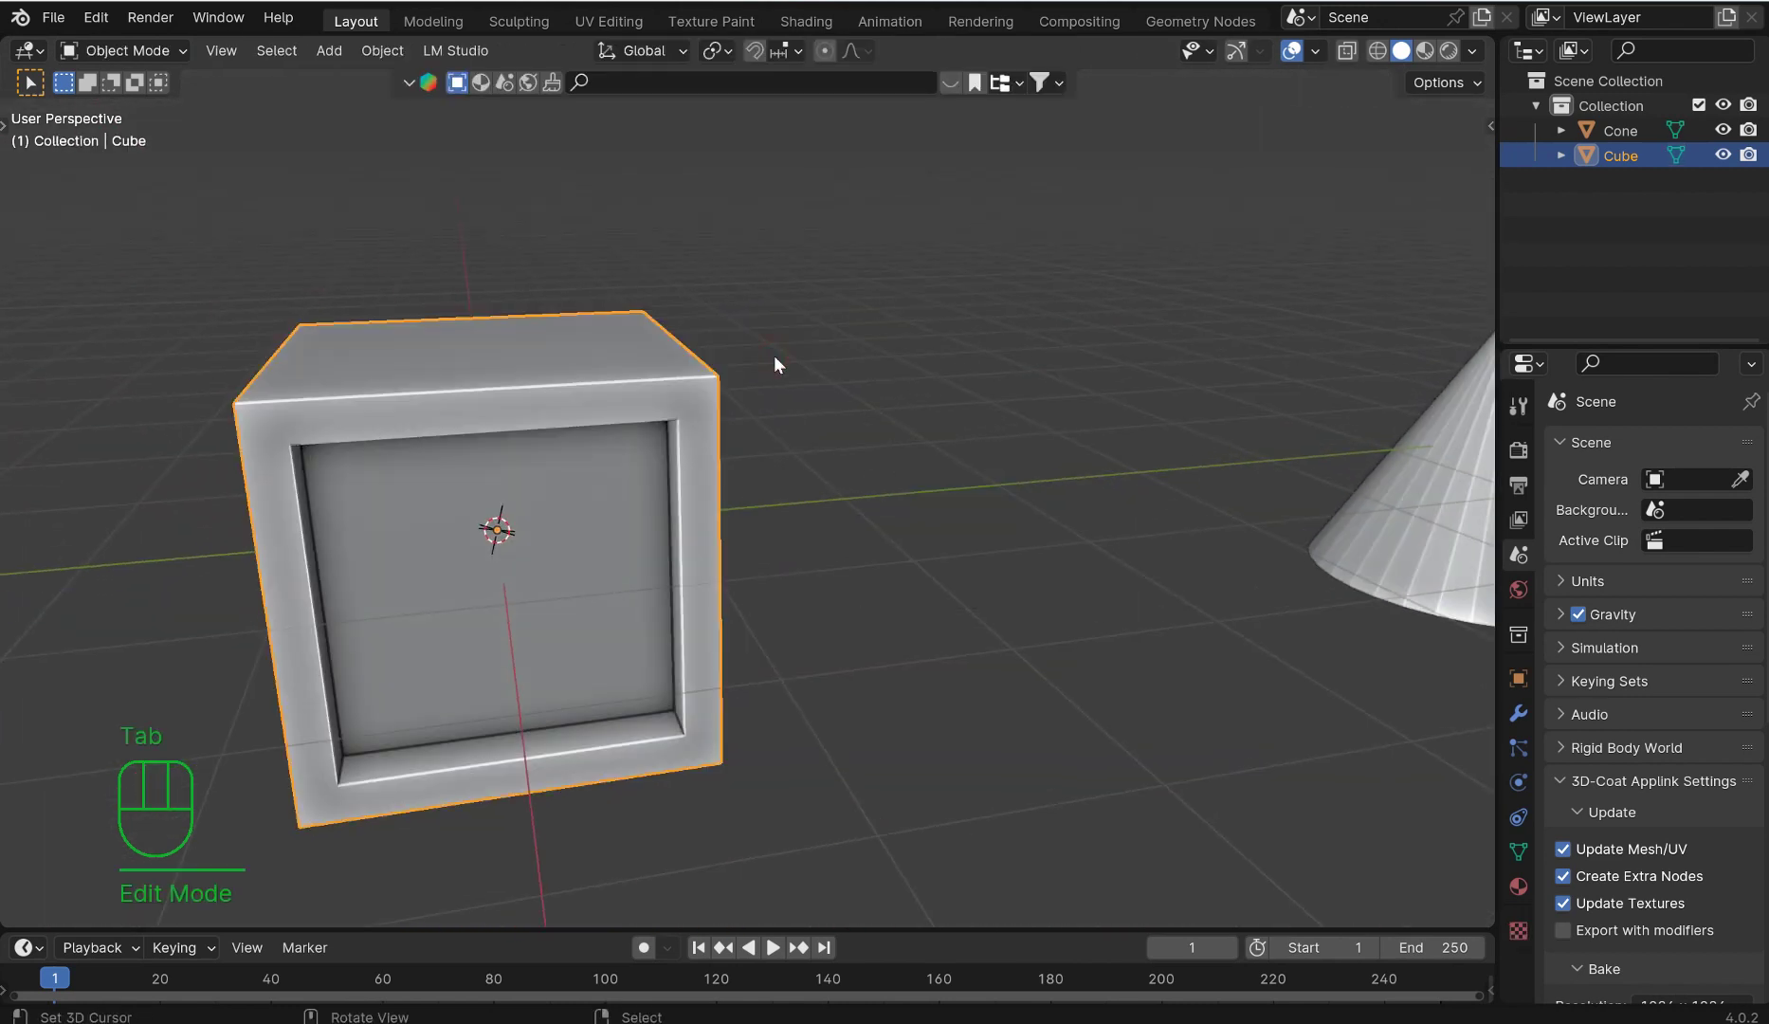
scroll(772, 364, down, 3)
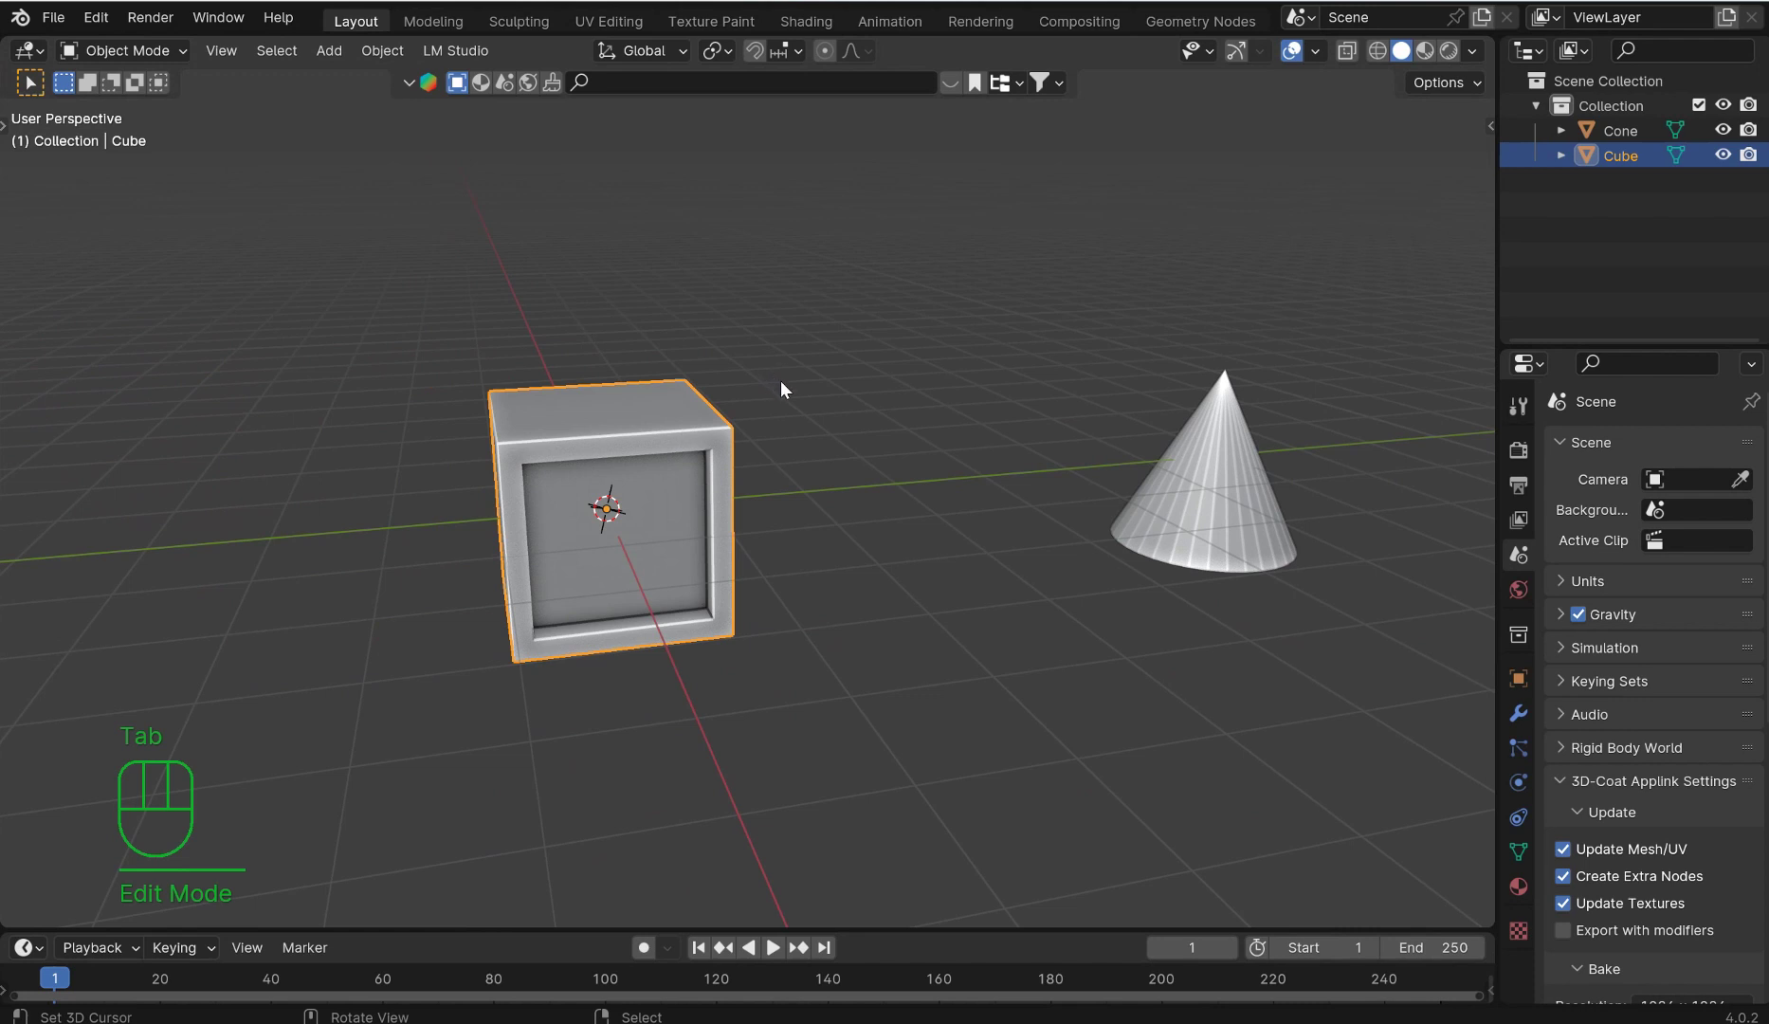
key(n)
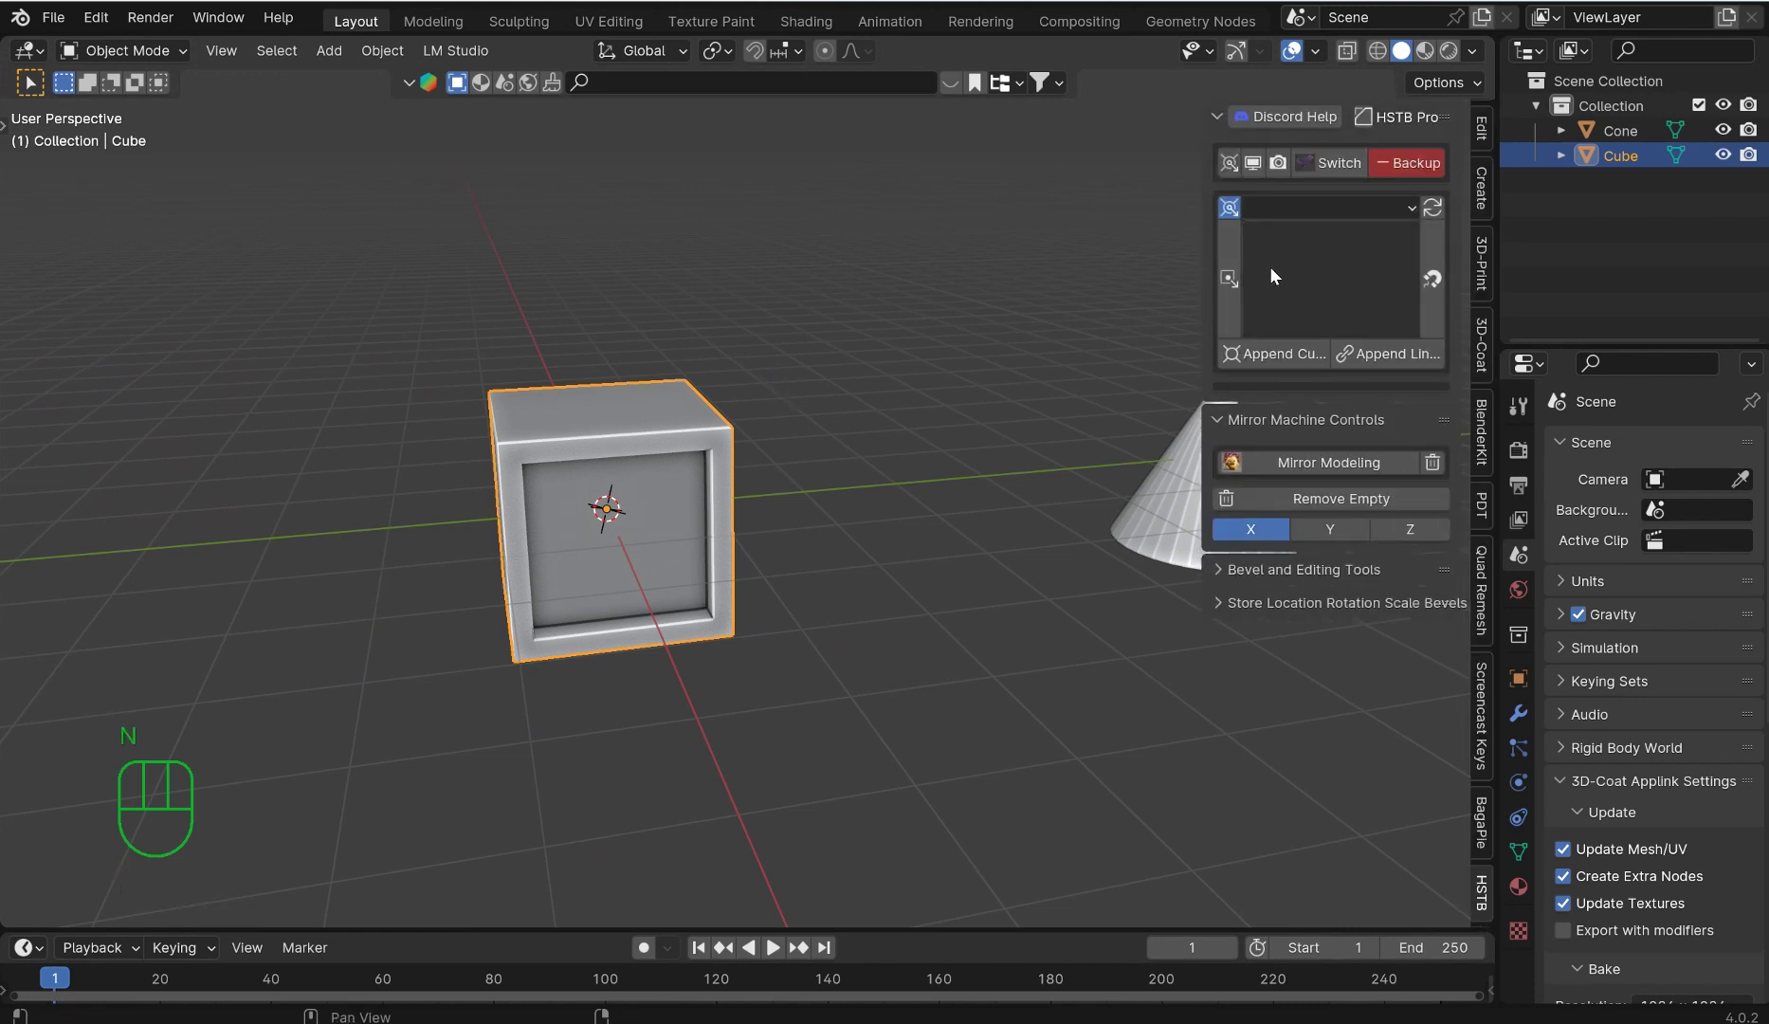
key(n)
middle_drag(737, 341, 917, 391)
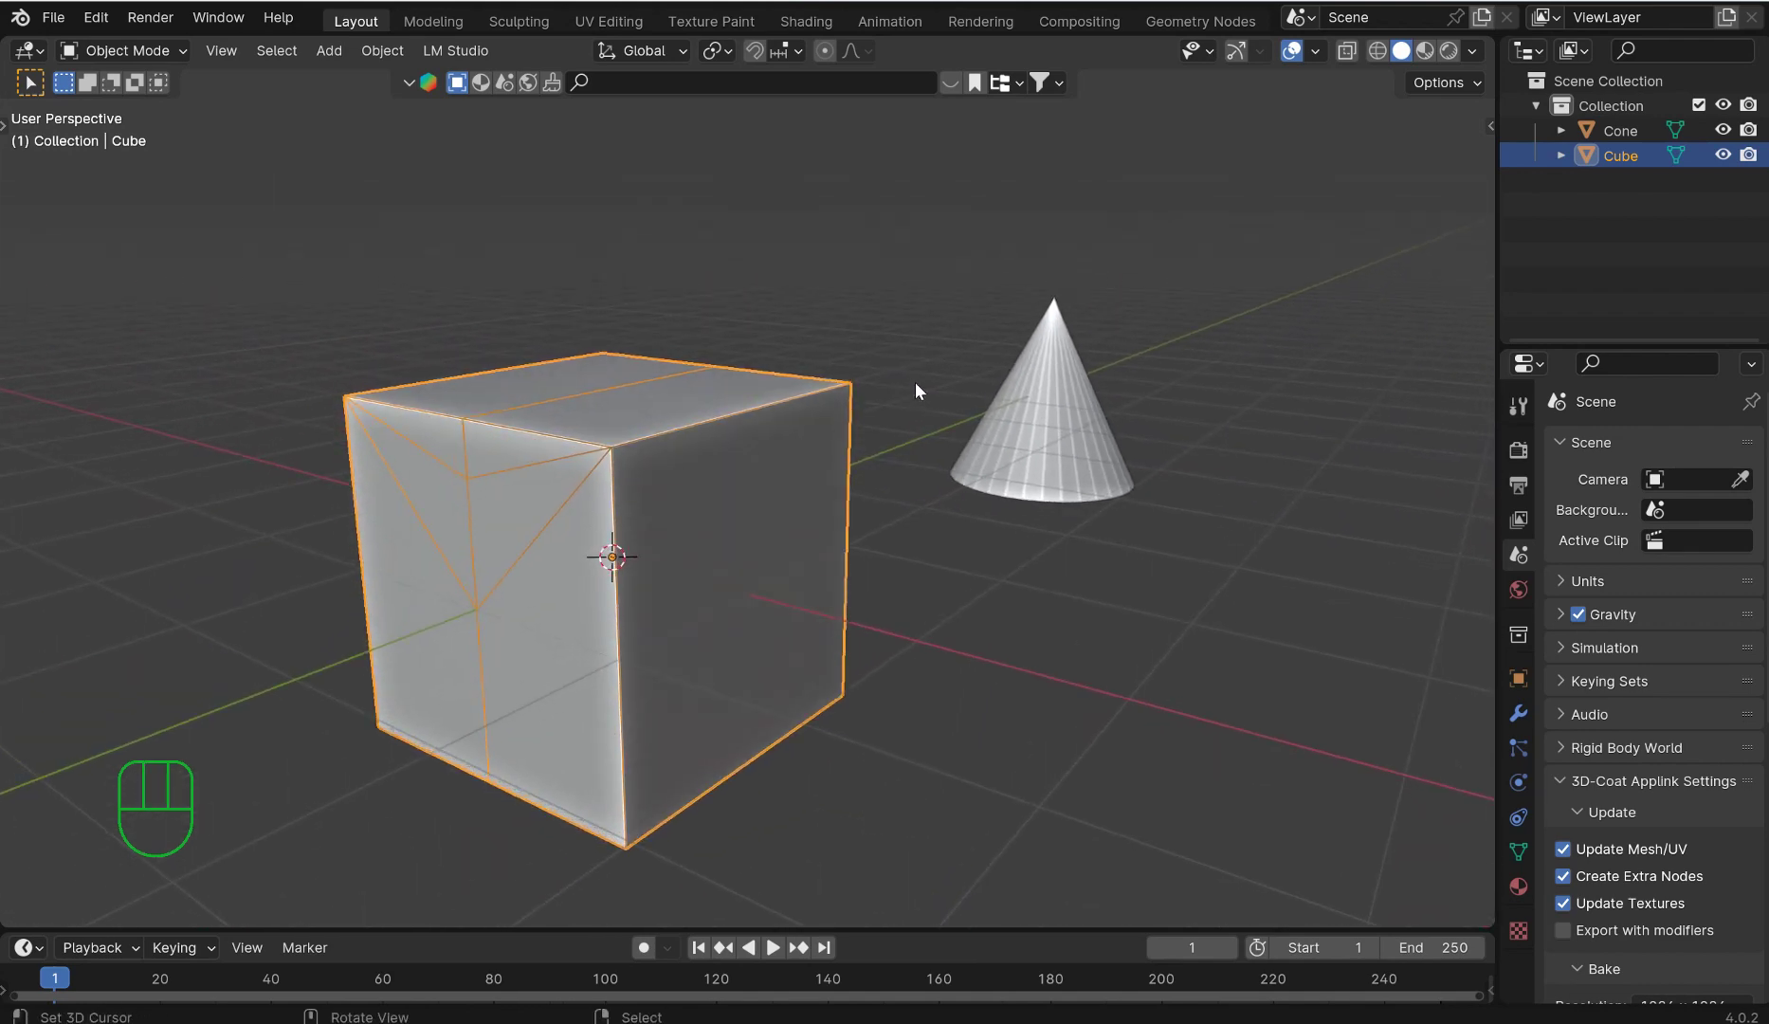
key(ctrl+z)
Step: View the scene from the front and bring up the P pie menu of mirror and origin options
middle_drag(607, 569, 893, 511)
scroll(873, 488, down, 3)
key(KP_1)
middle_drag(776, 420, 863, 459)
key(p)
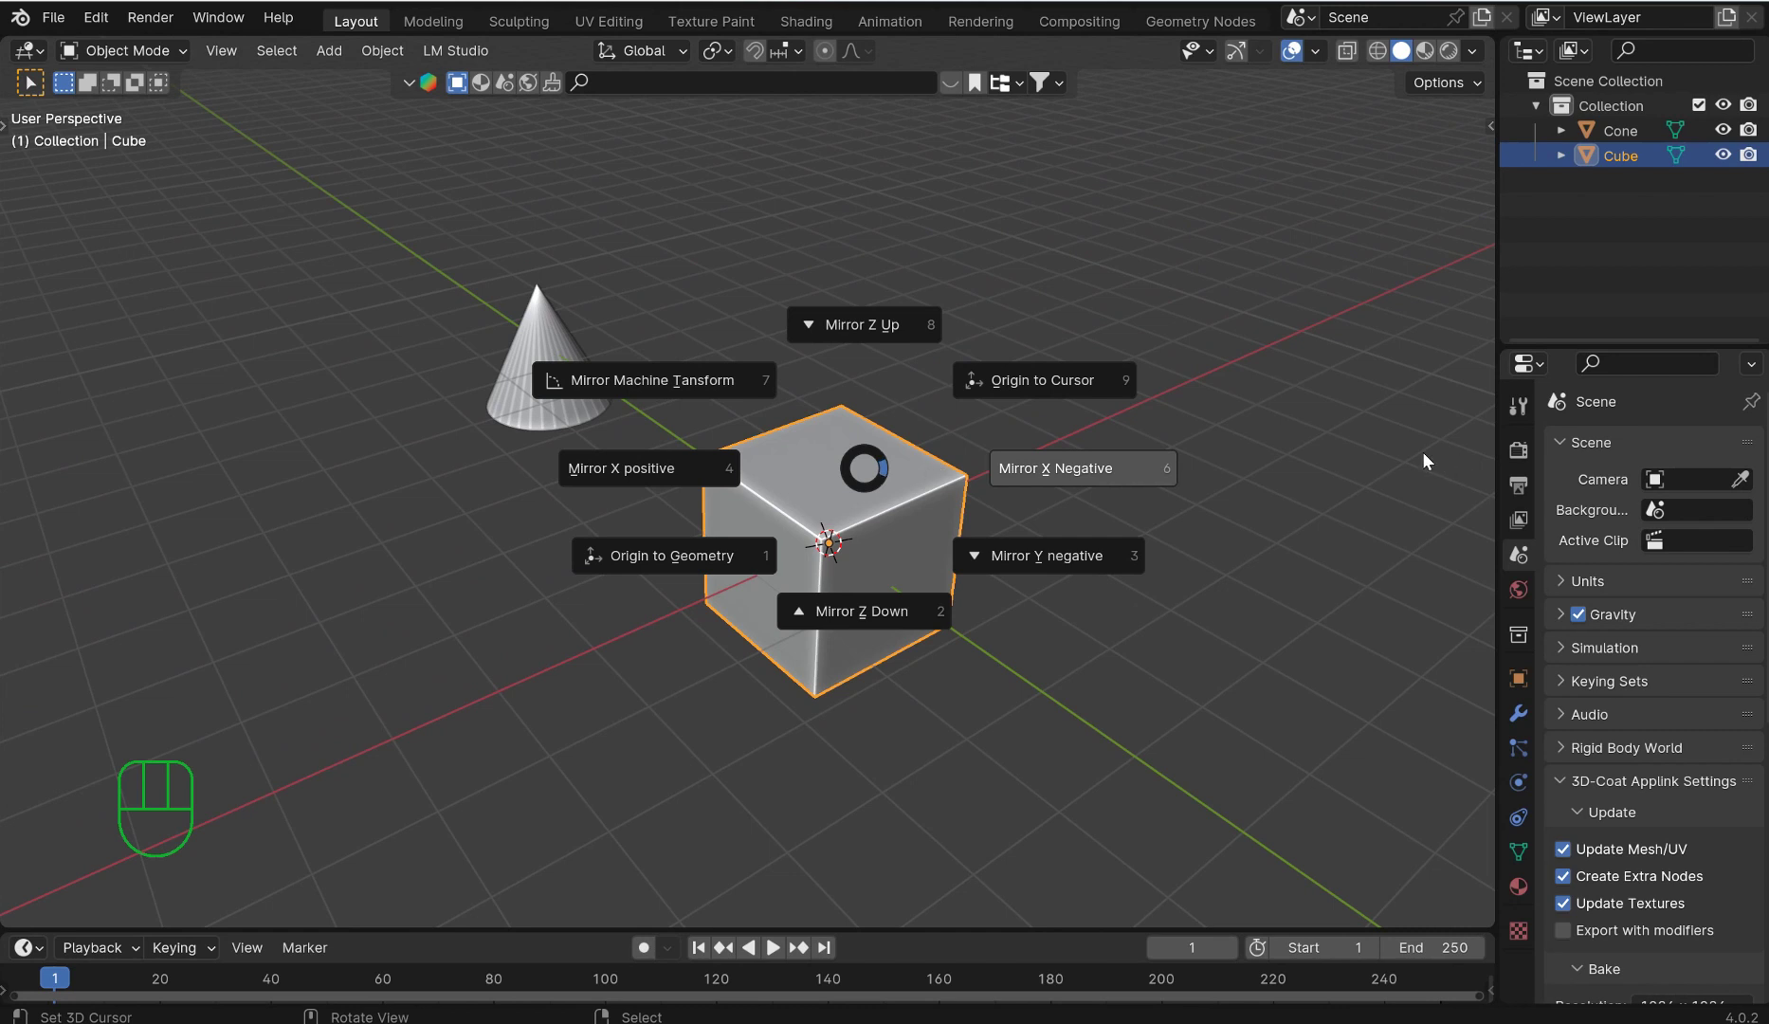
Step: Mirror the cube toward negative Y, then undo the mirror
click(863, 256)
key(p)
click(995, 592)
middle_drag(890, 500, 930, 462)
scroll(901, 480, up, 2)
key(ctrl+z)
Step: Undo back to the edited cube in Edit Mode and view it from the front
middle_drag(1087, 434, 1067, 482)
key(ctrl+z)
key(ctrl+z)
key(ctrl+z)
key(ctrl+z)
key(ctrl+z)
key(ctrl+z)
key(ctrl+z)
key(KP_1)
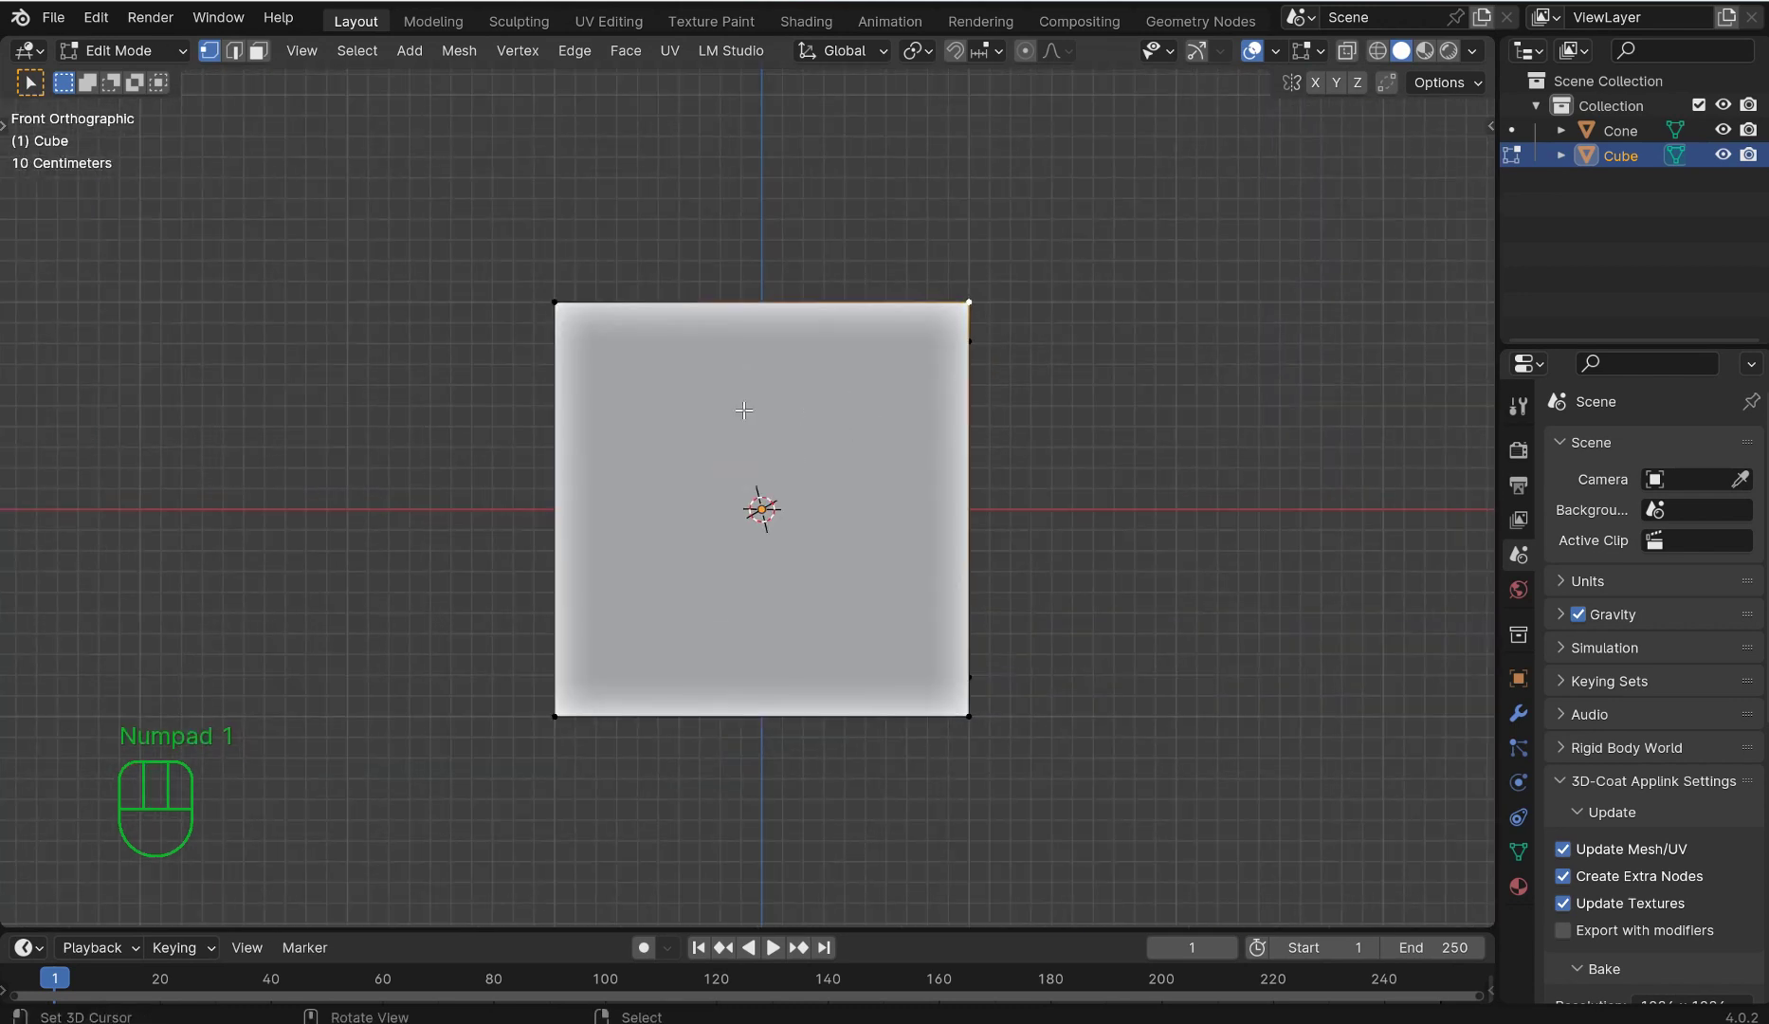
Step: Try and abandon two knife cuts, clearing the edge selection and resetting the front view
key(k)
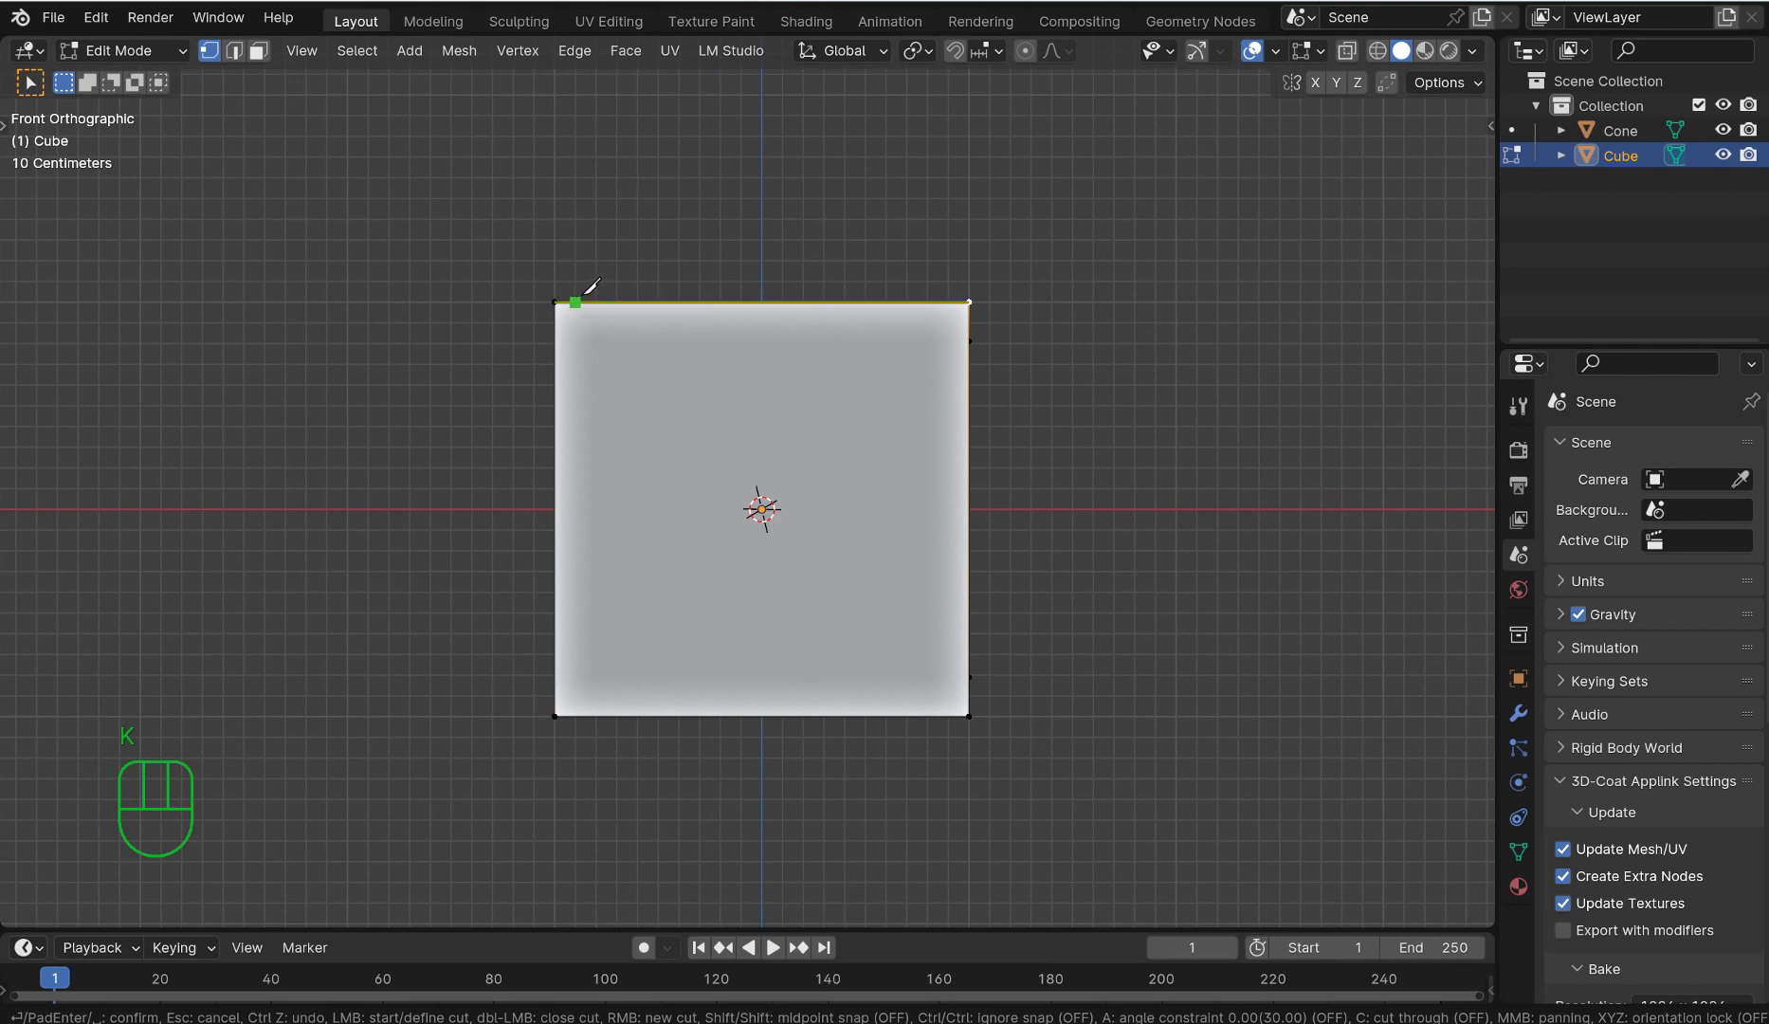
key(Escape)
click(951, 354)
key(k)
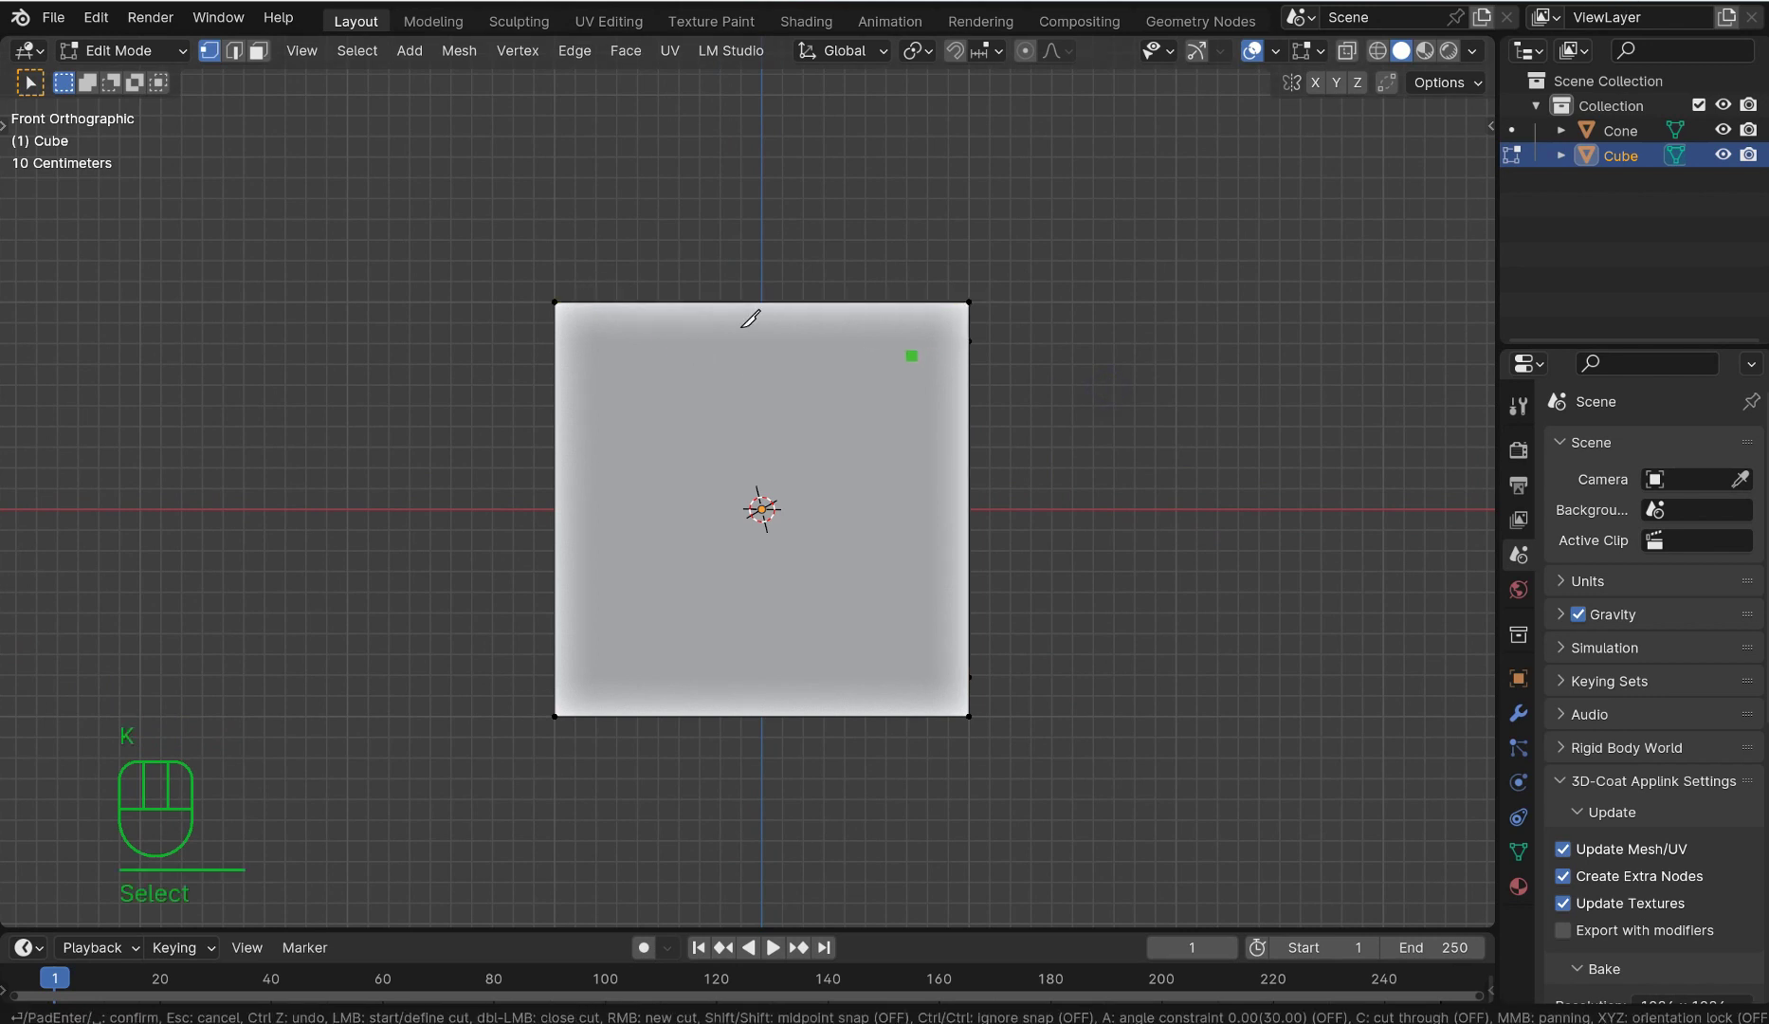
click(555, 302)
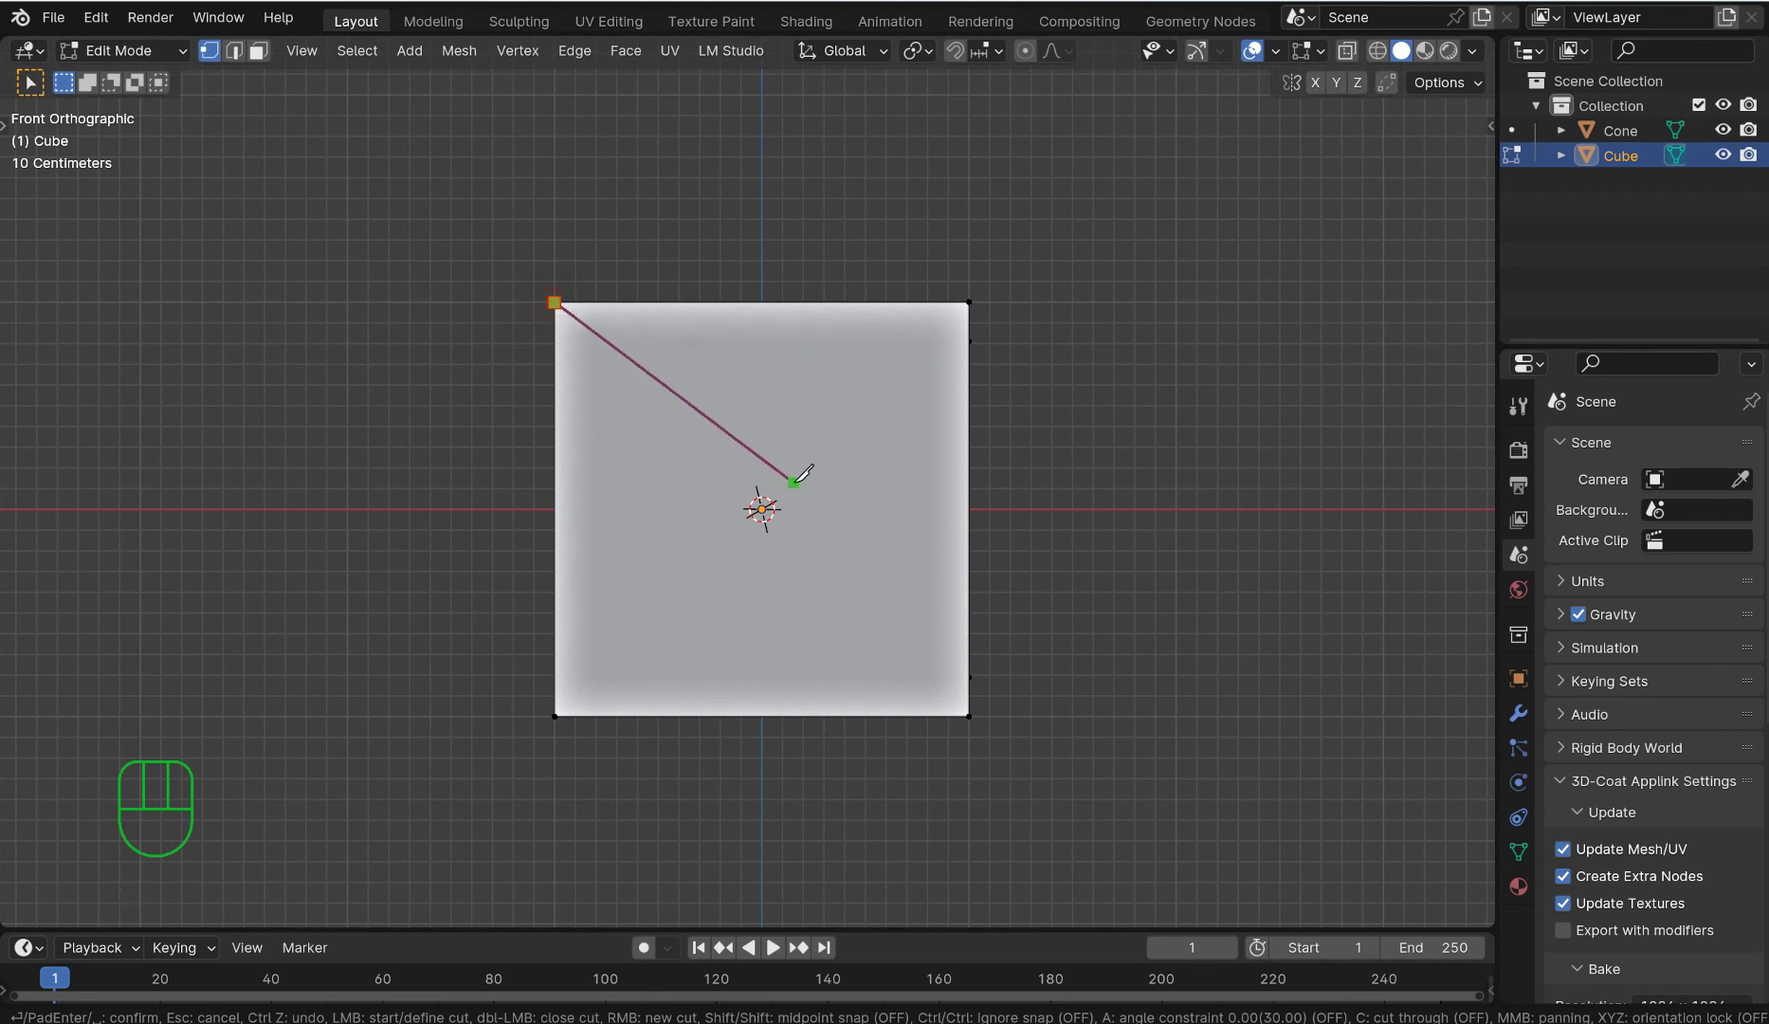
key(KP_1)
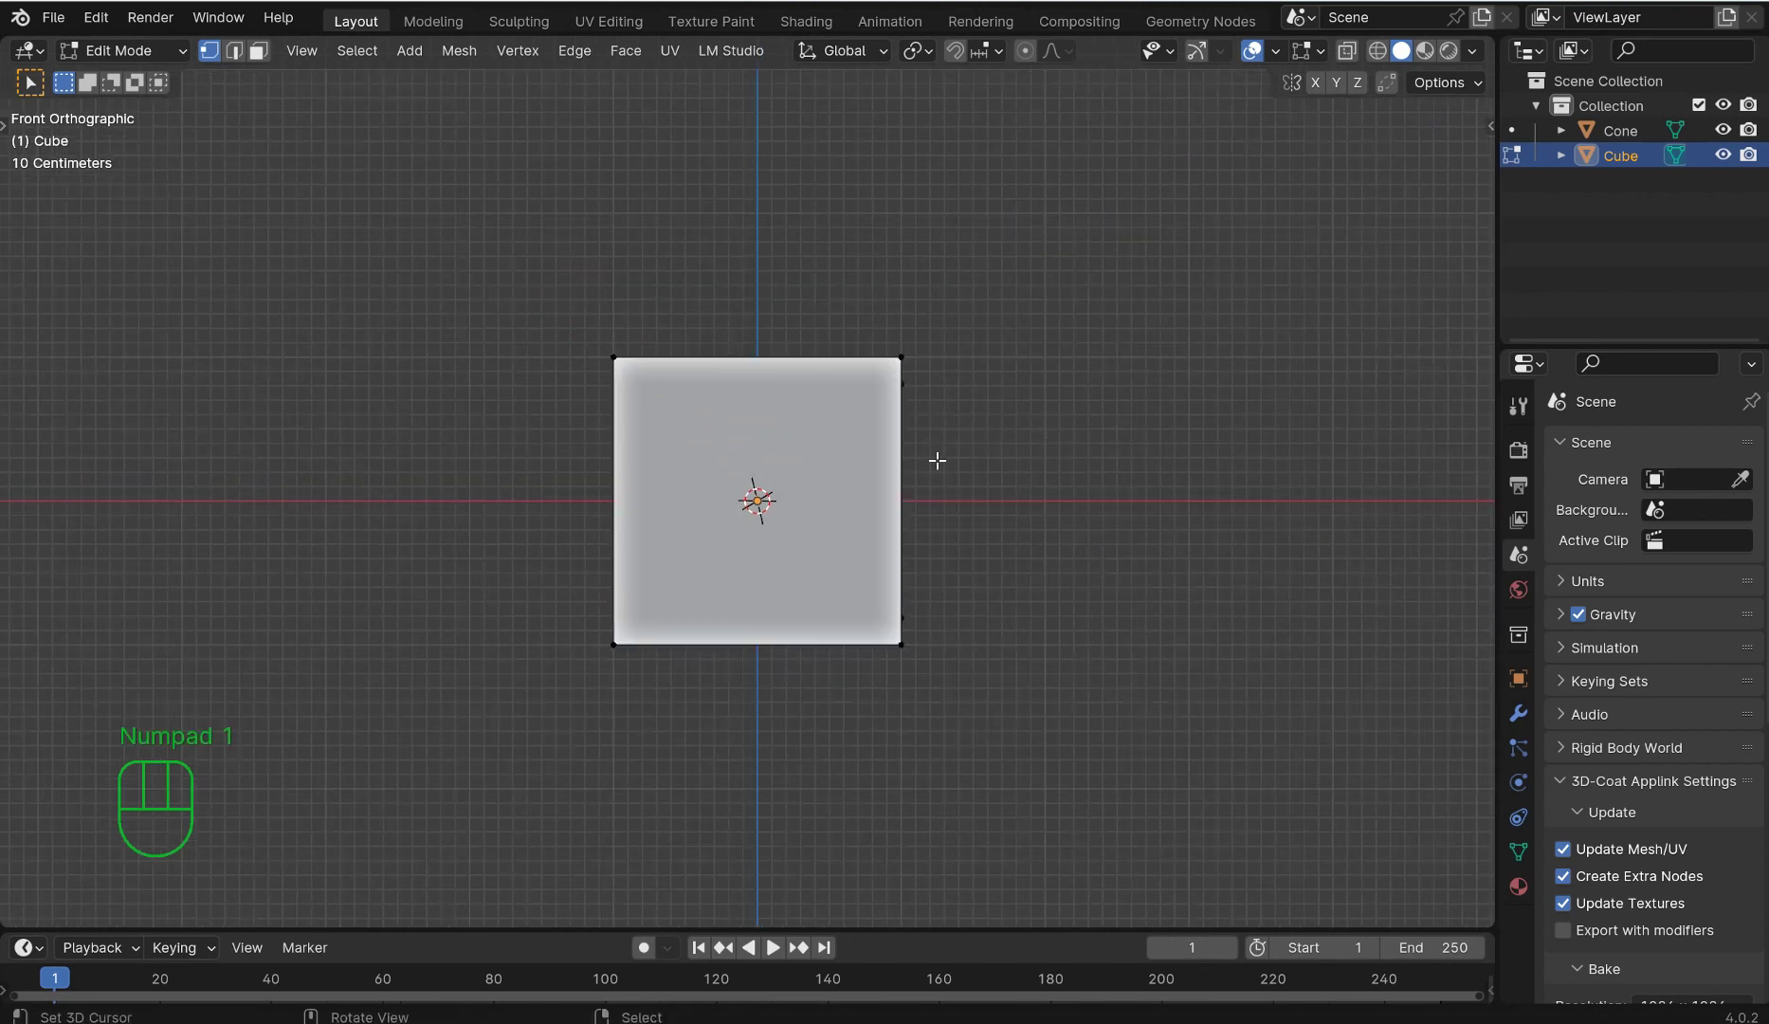
scroll(936, 459, up, 4)
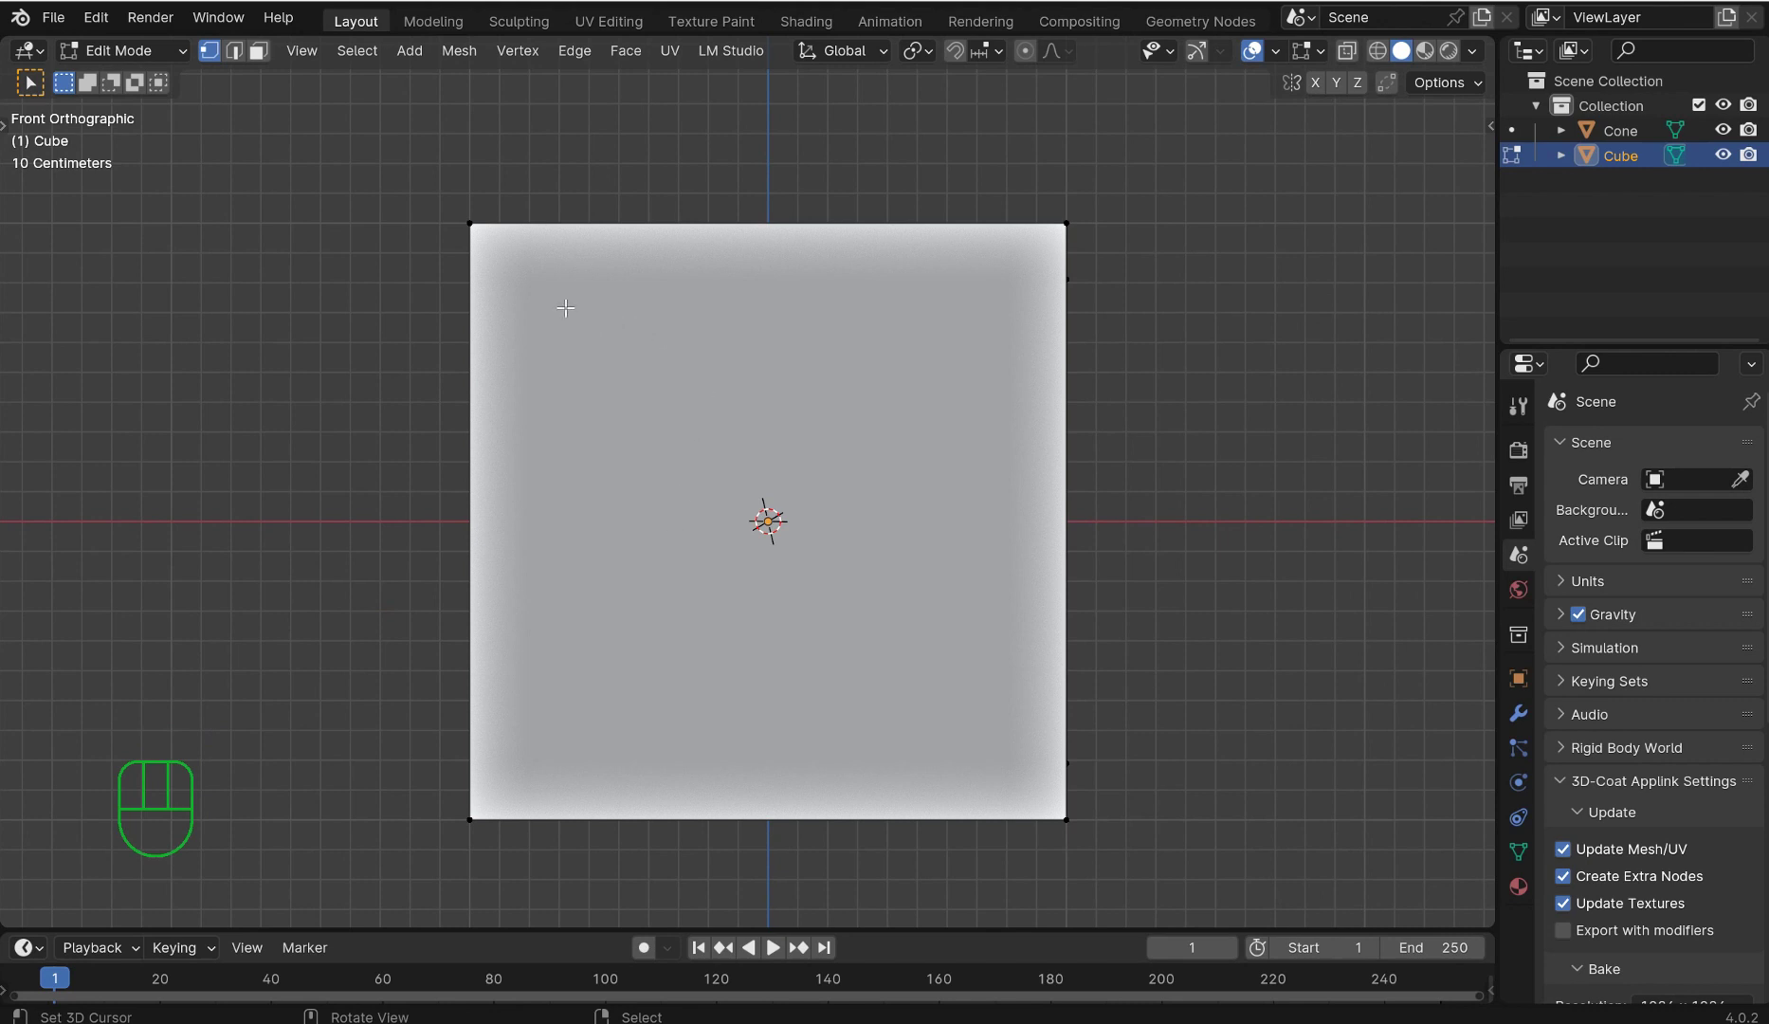
Step: Knife a cut-through from the top-left to bottom-right vertex via a right-side point, and confirm
key(k)
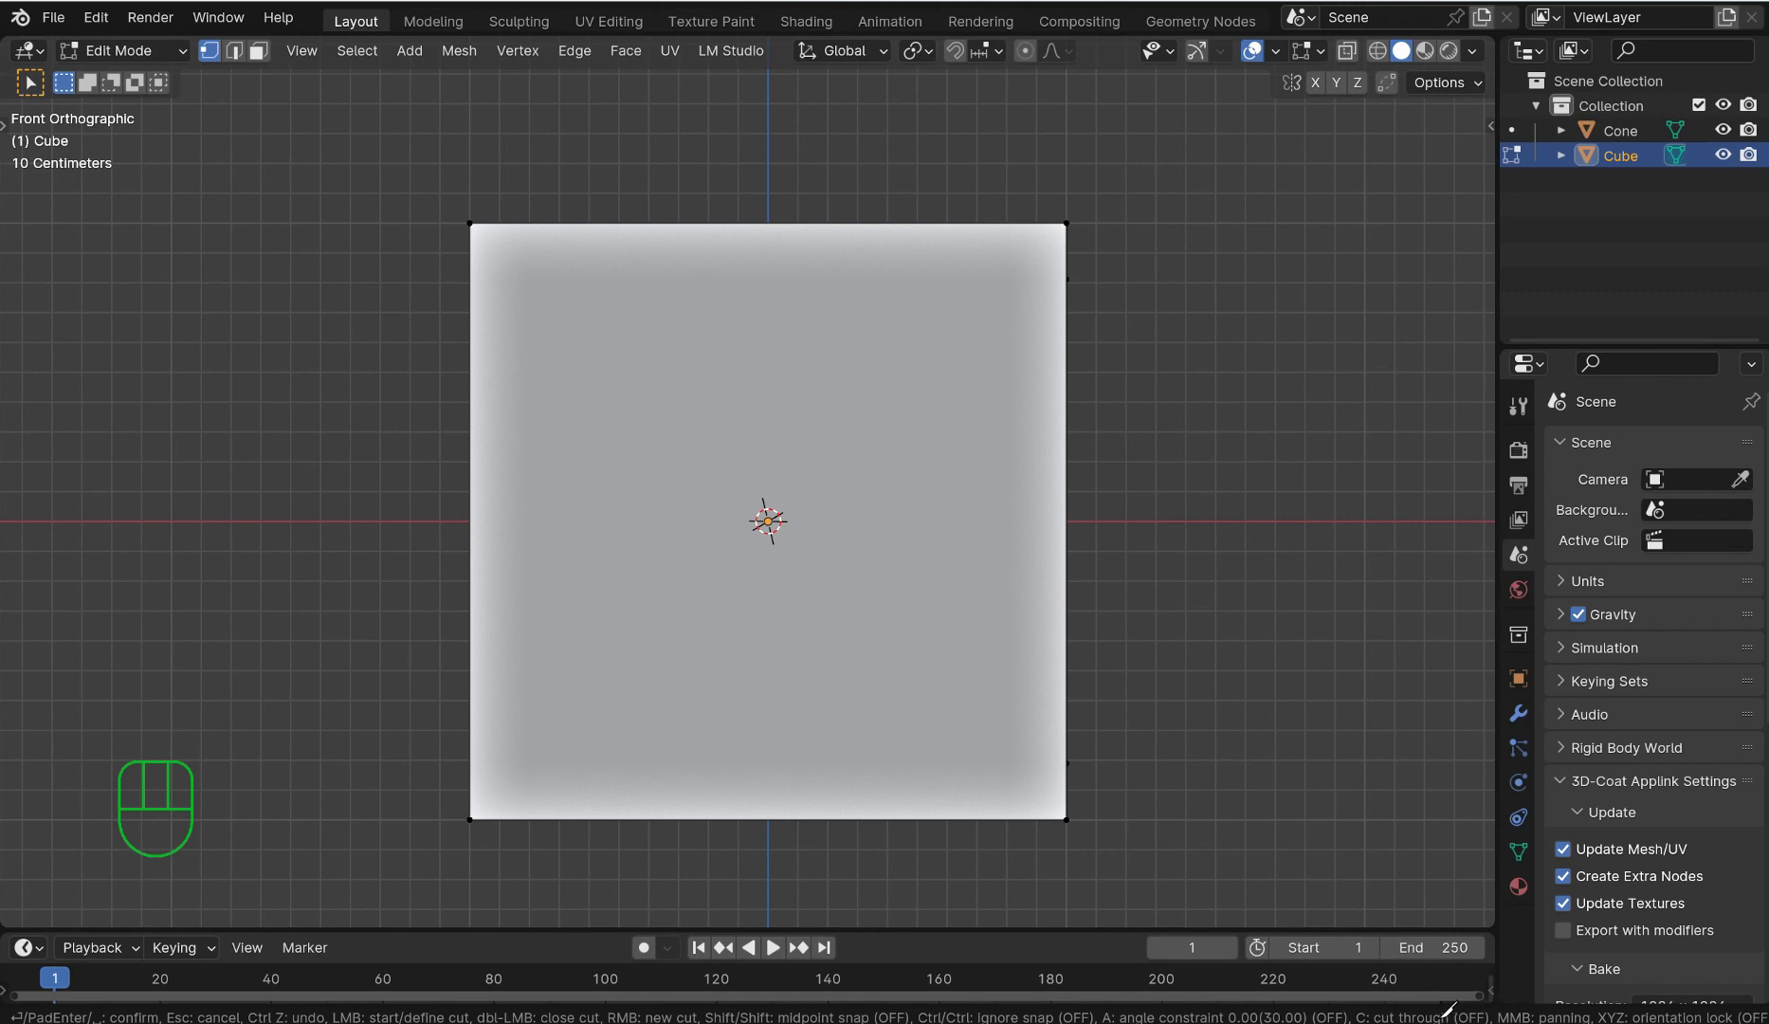
key(c)
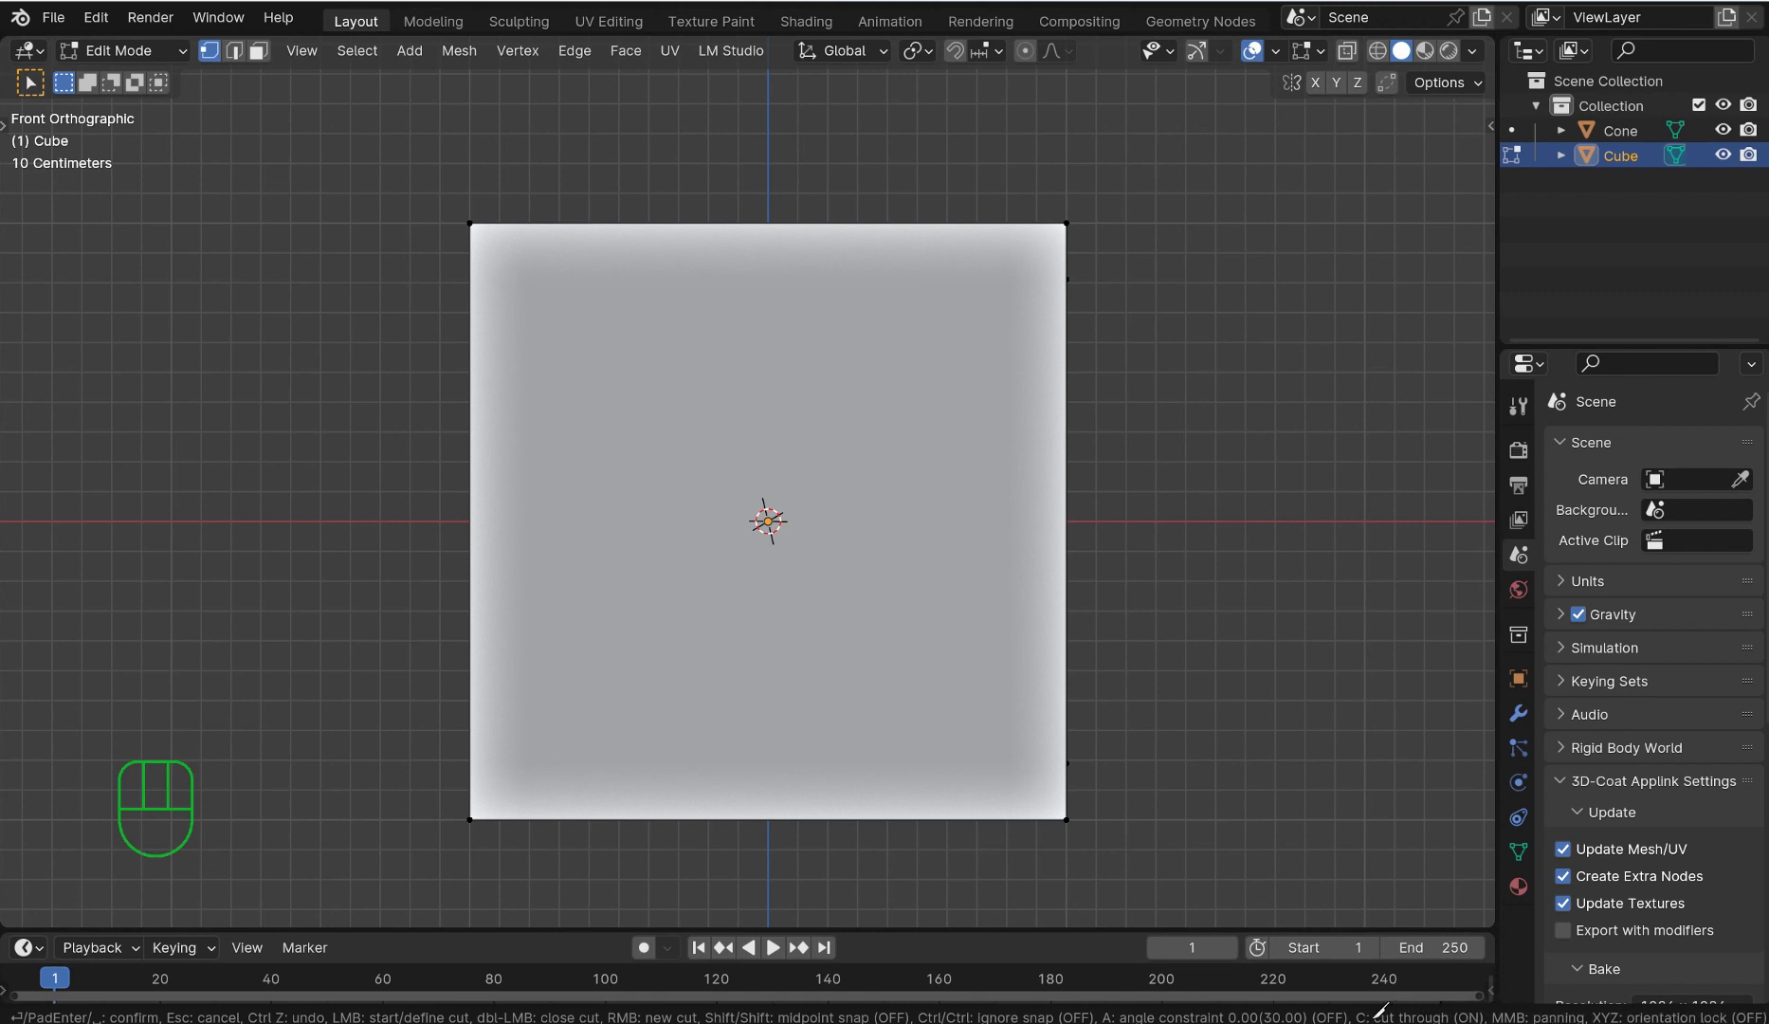
click(470, 223)
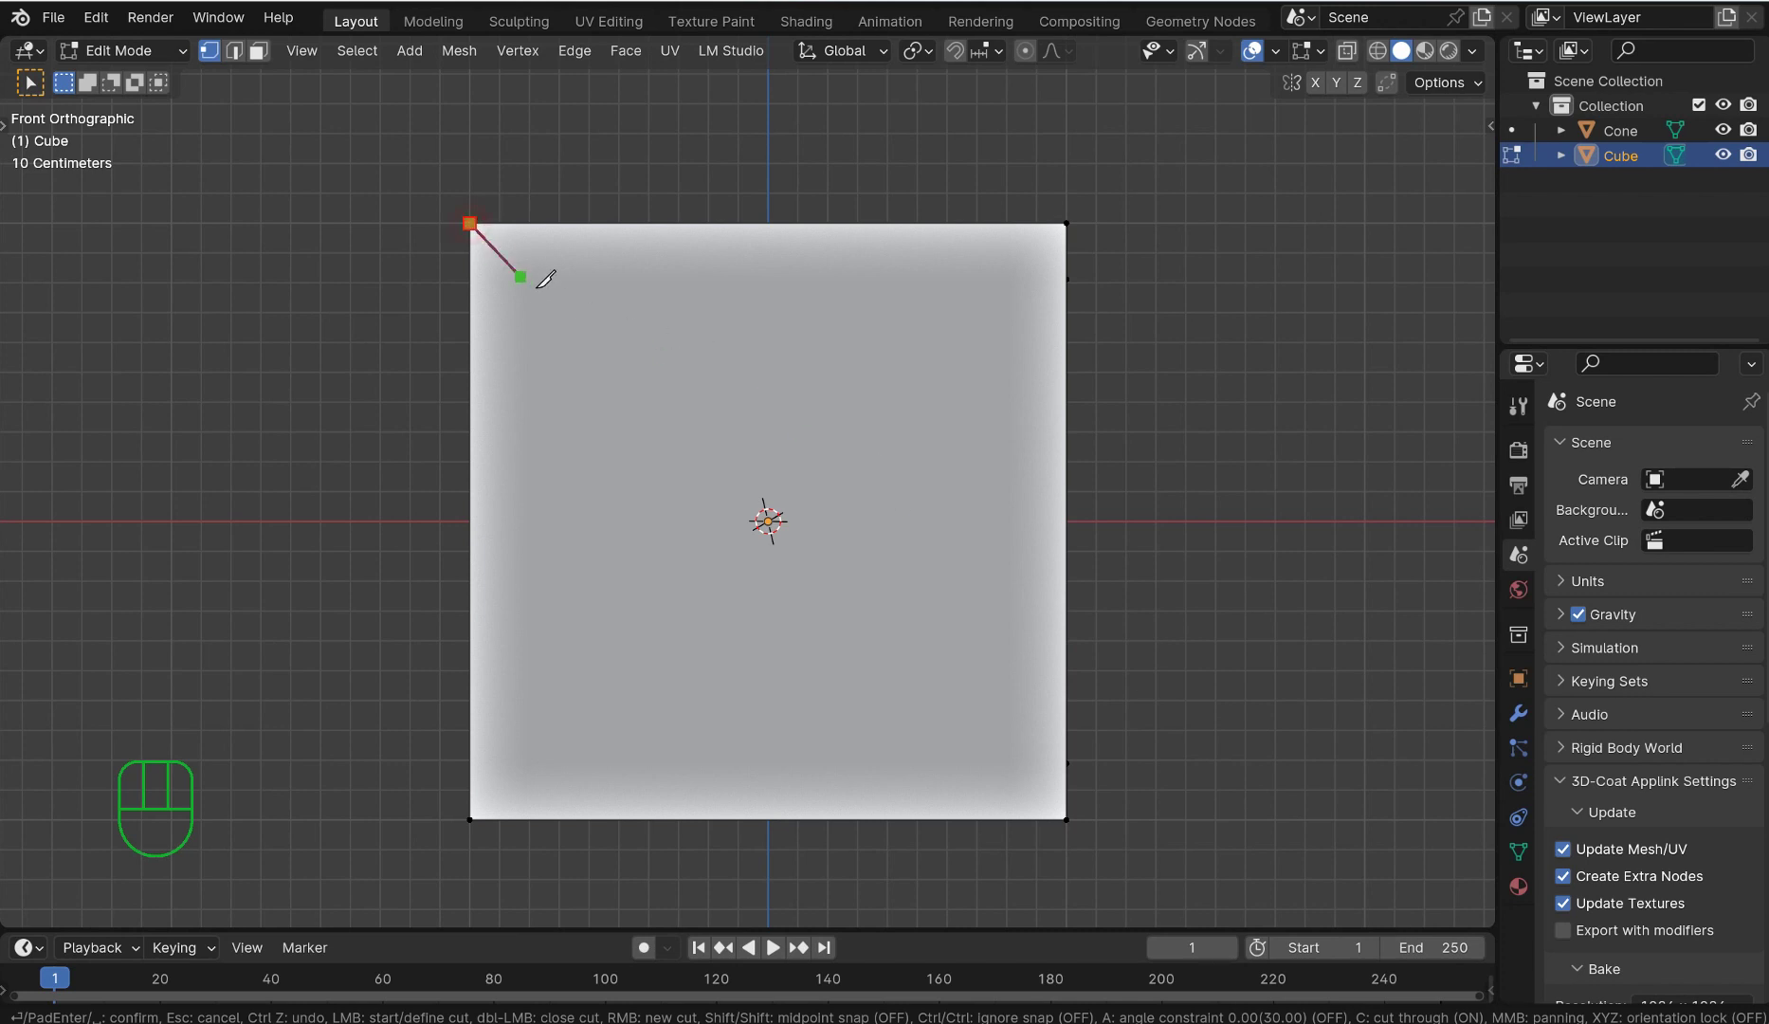
click(1068, 815)
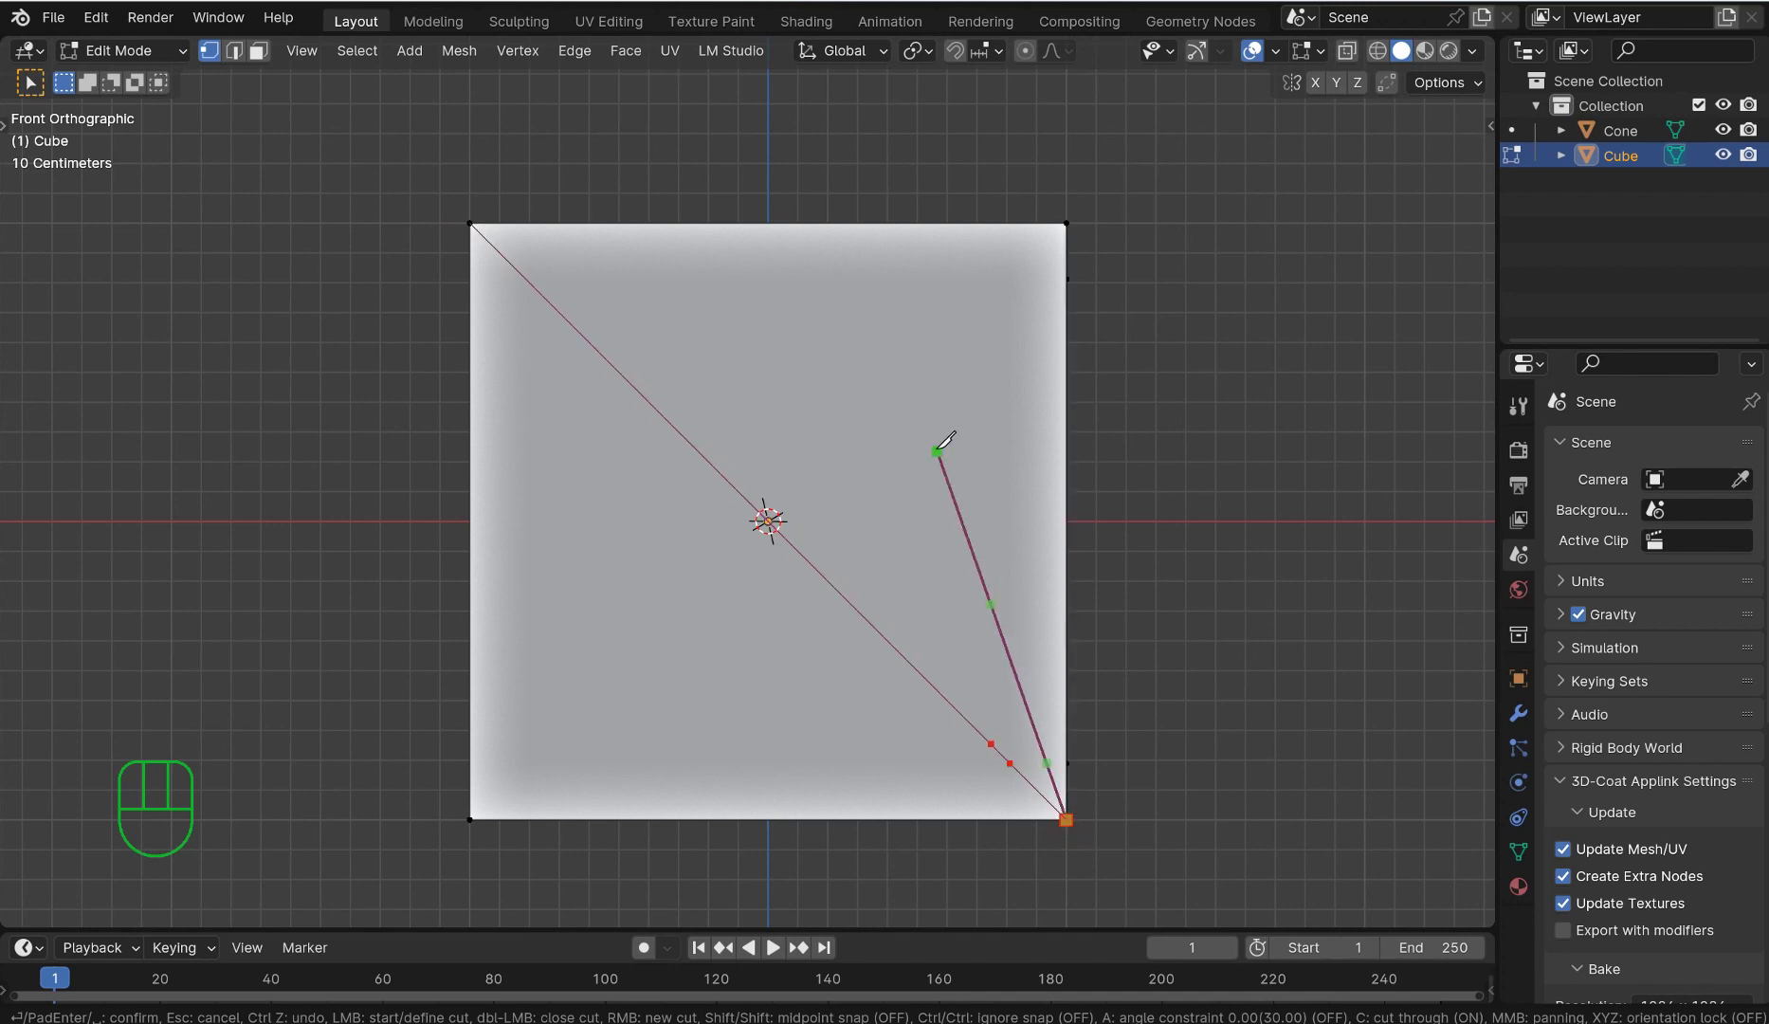
click(909, 390)
key(Return)
Step: In face select, merge the lower, upper and adjacent inner faces of the frame into one face
scroll(1082, 399, down, 3)
middle_drag(1082, 399, 964, 411)
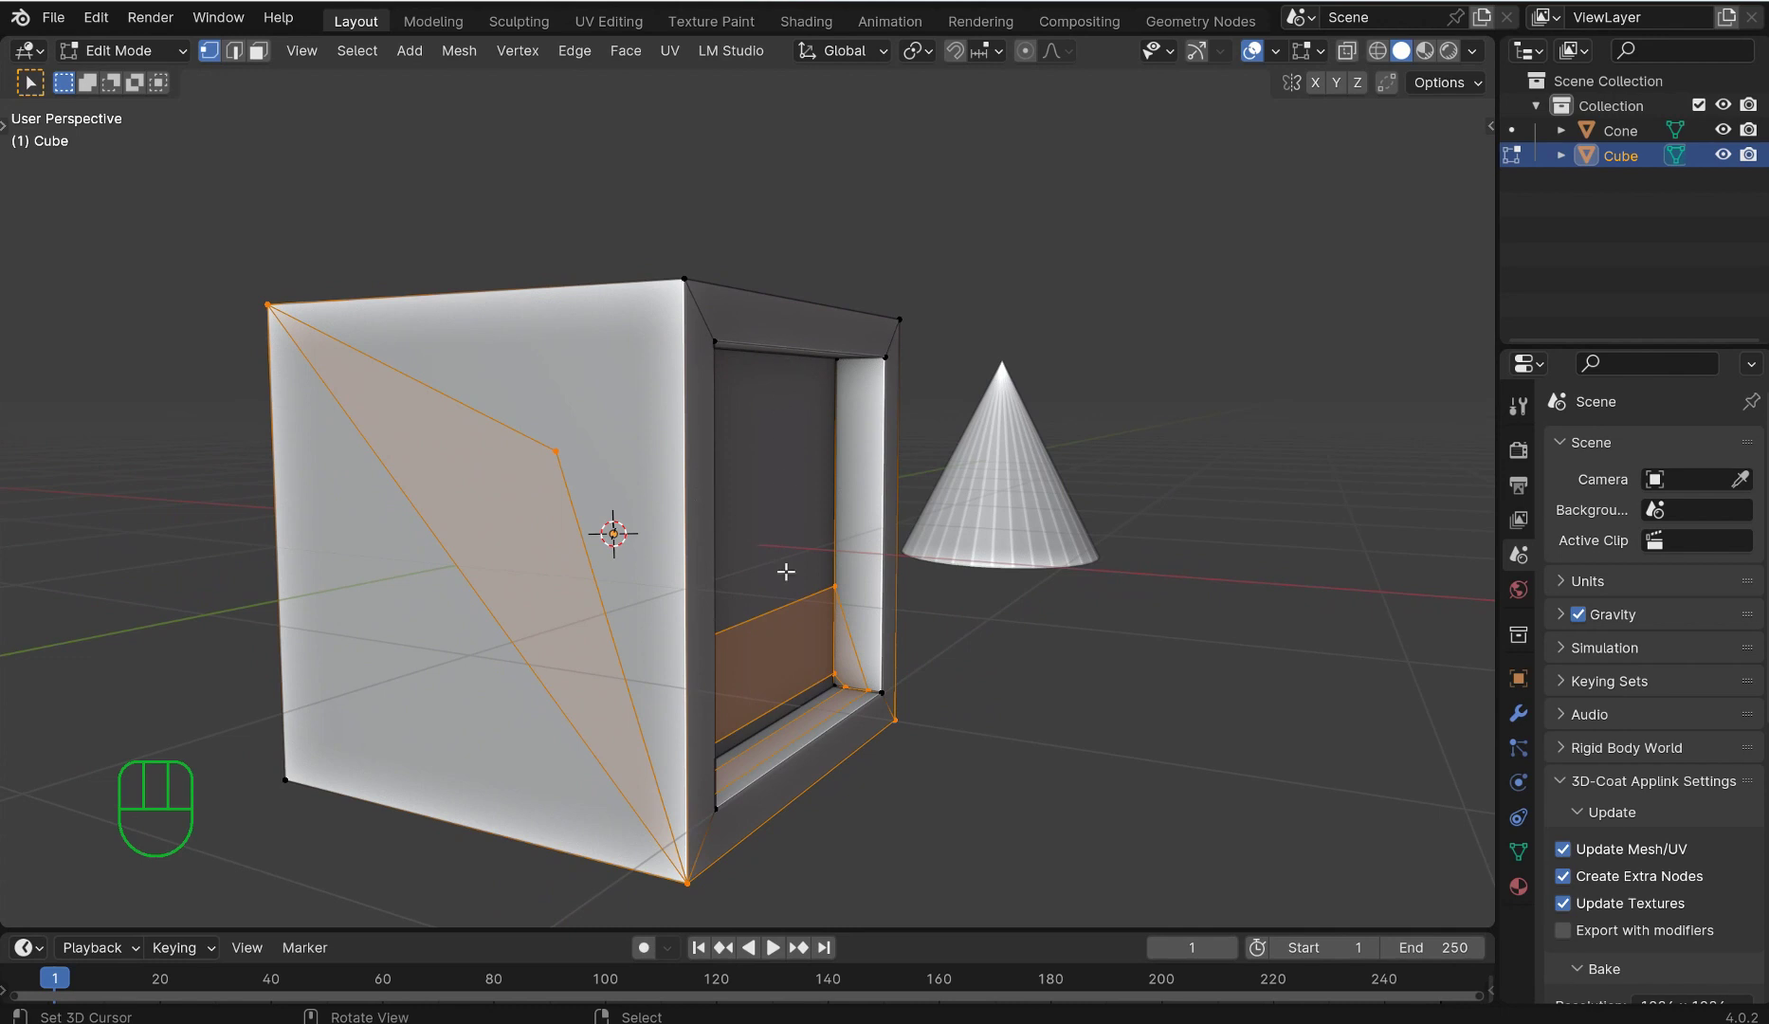
middle_drag(811, 490, 688, 537)
key(ctrl+Tab)
click(713, 617)
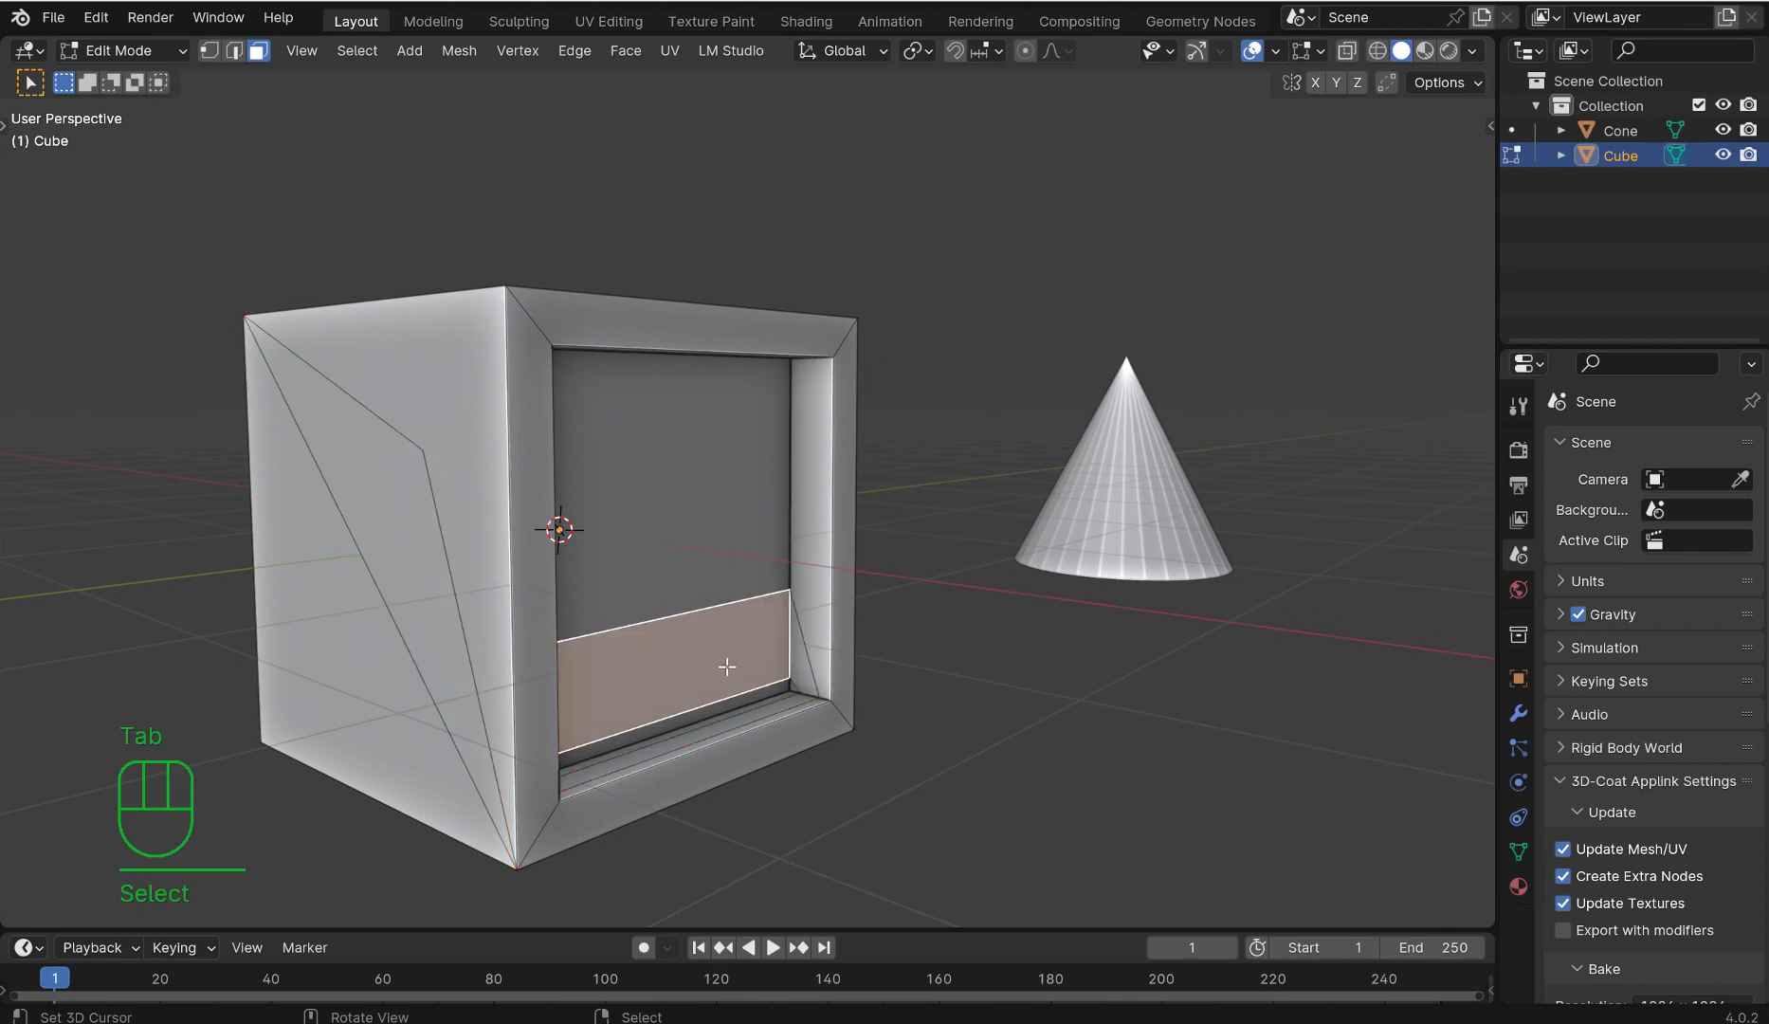
shift+click(679, 517)
shift+click(686, 722)
key(f)
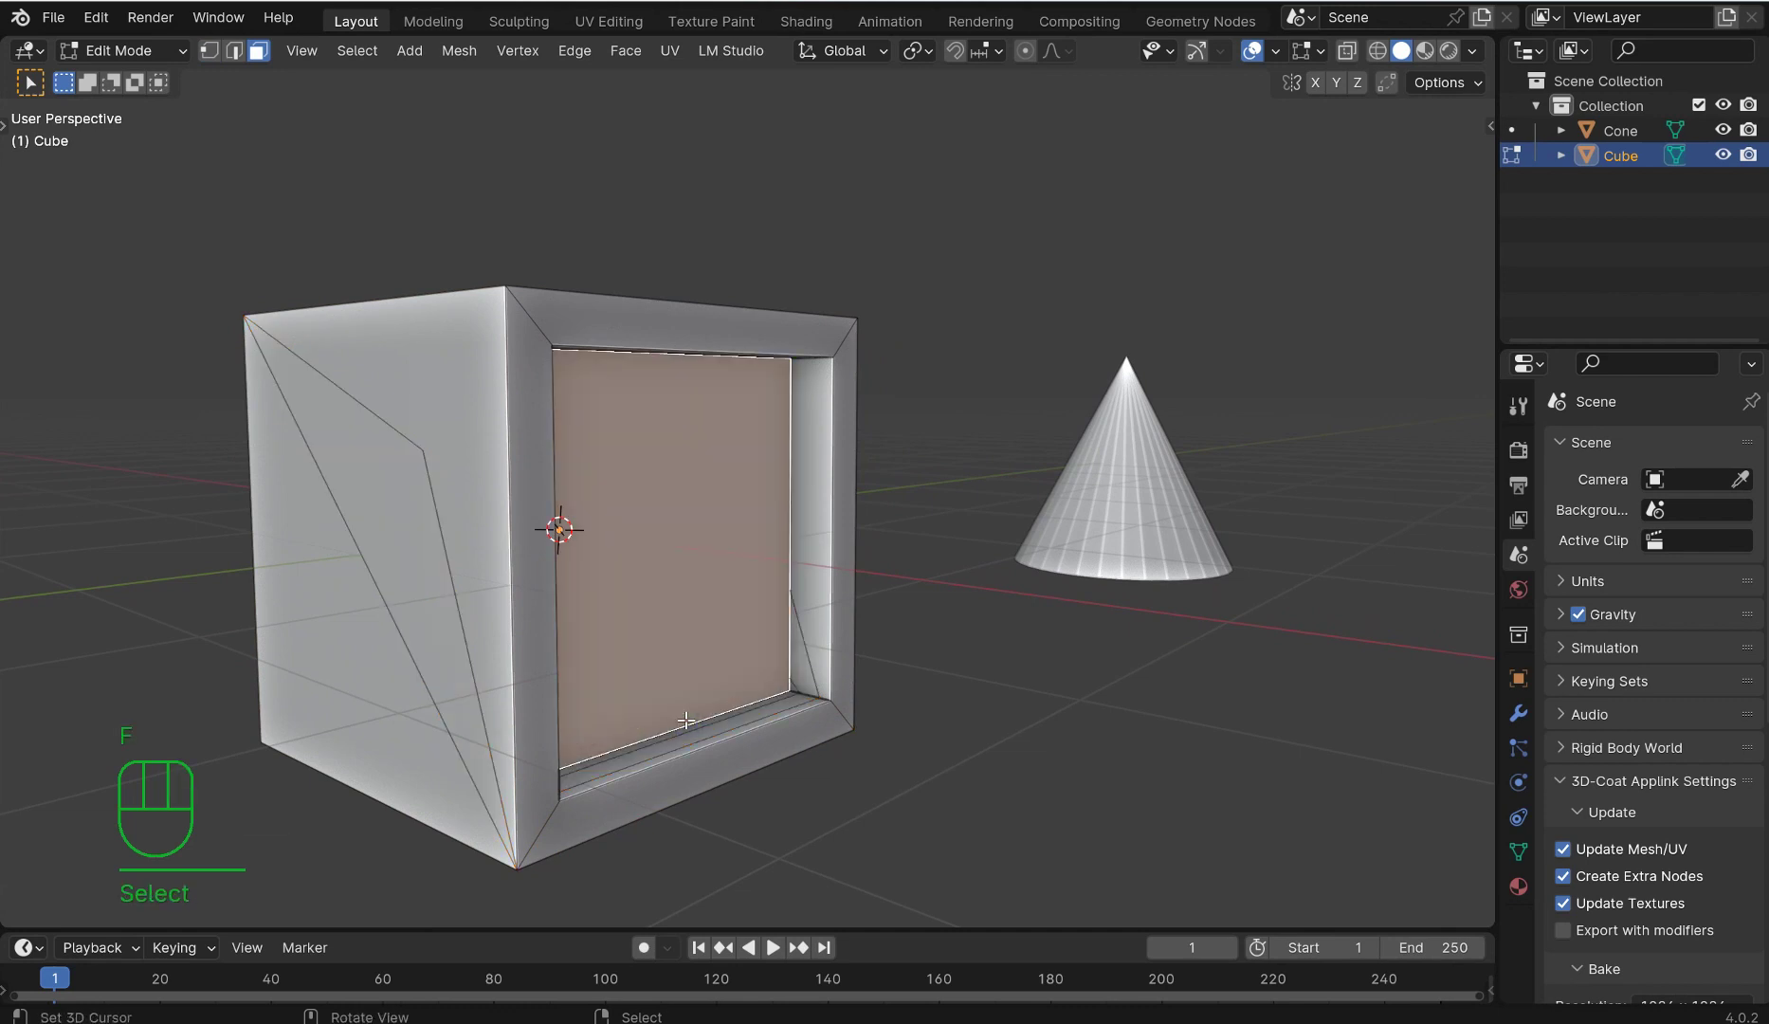
Step: Merge the small triangle faces into the tall inner right face and the inner left face
click(804, 665)
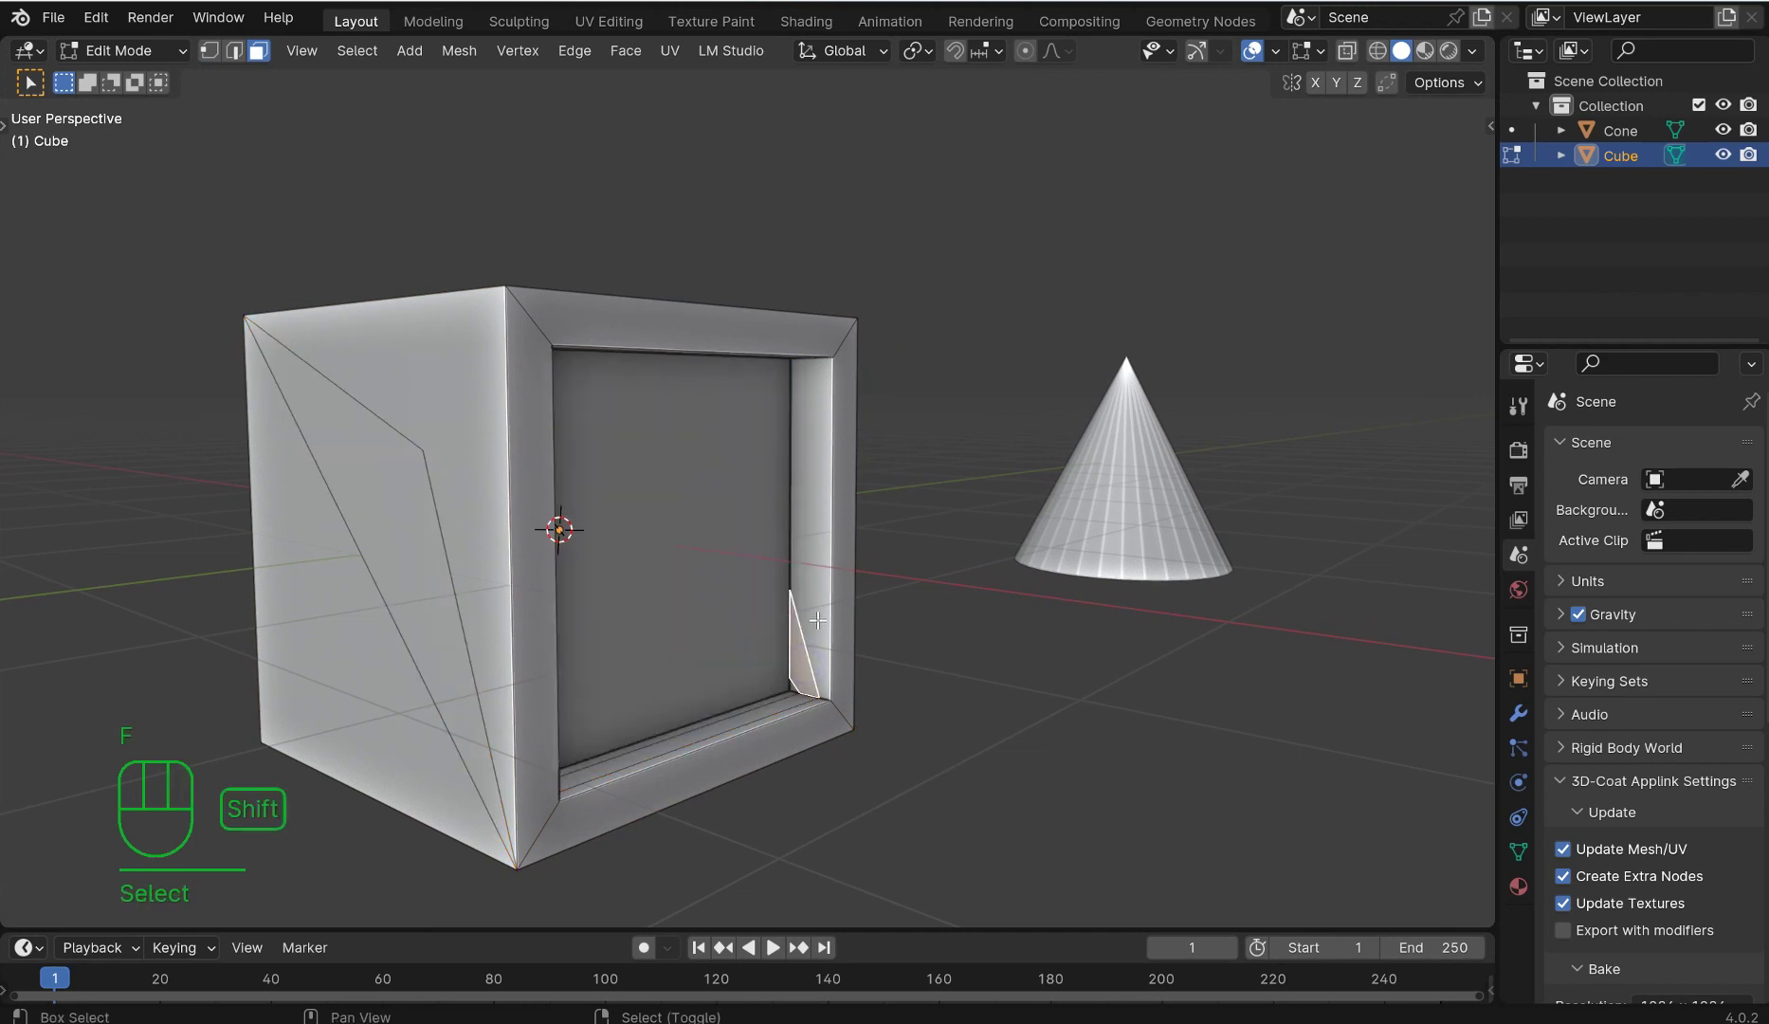
shift+click(817, 620)
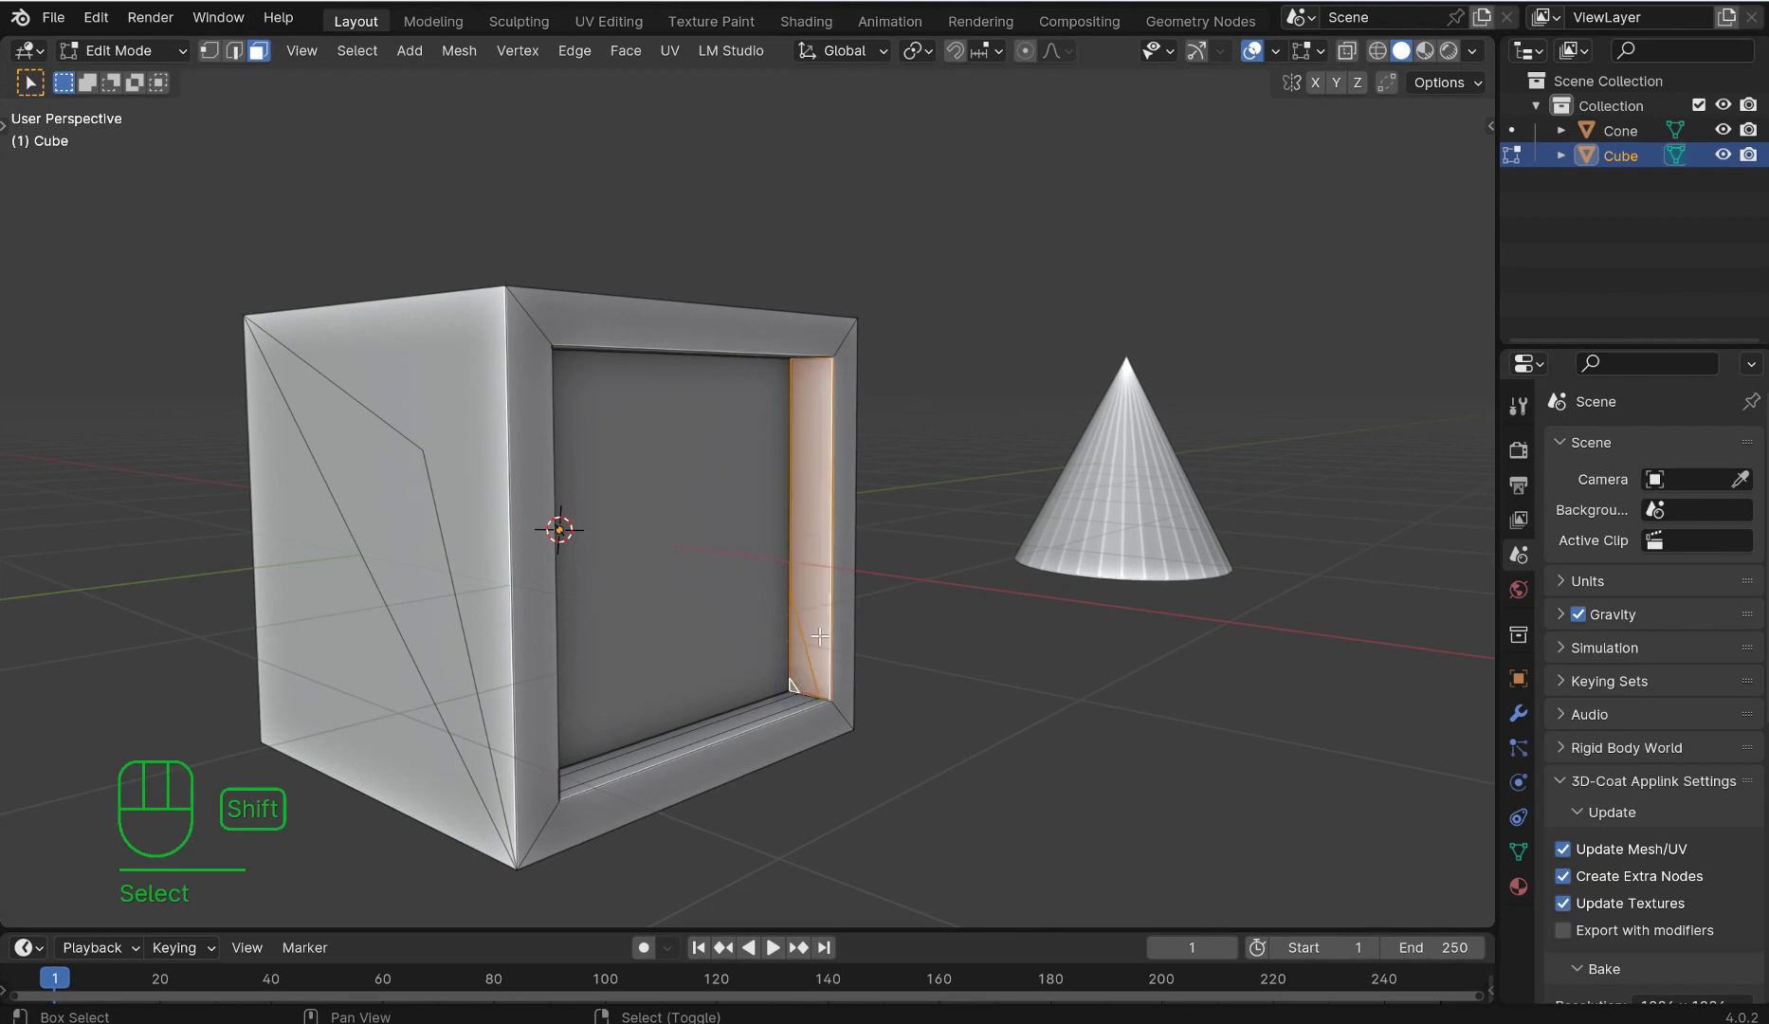
key(f)
middle_drag(849, 523, 545, 466)
middle_drag(386, 450, 790, 545)
scroll(855, 545, up, 6)
shift+click(739, 572)
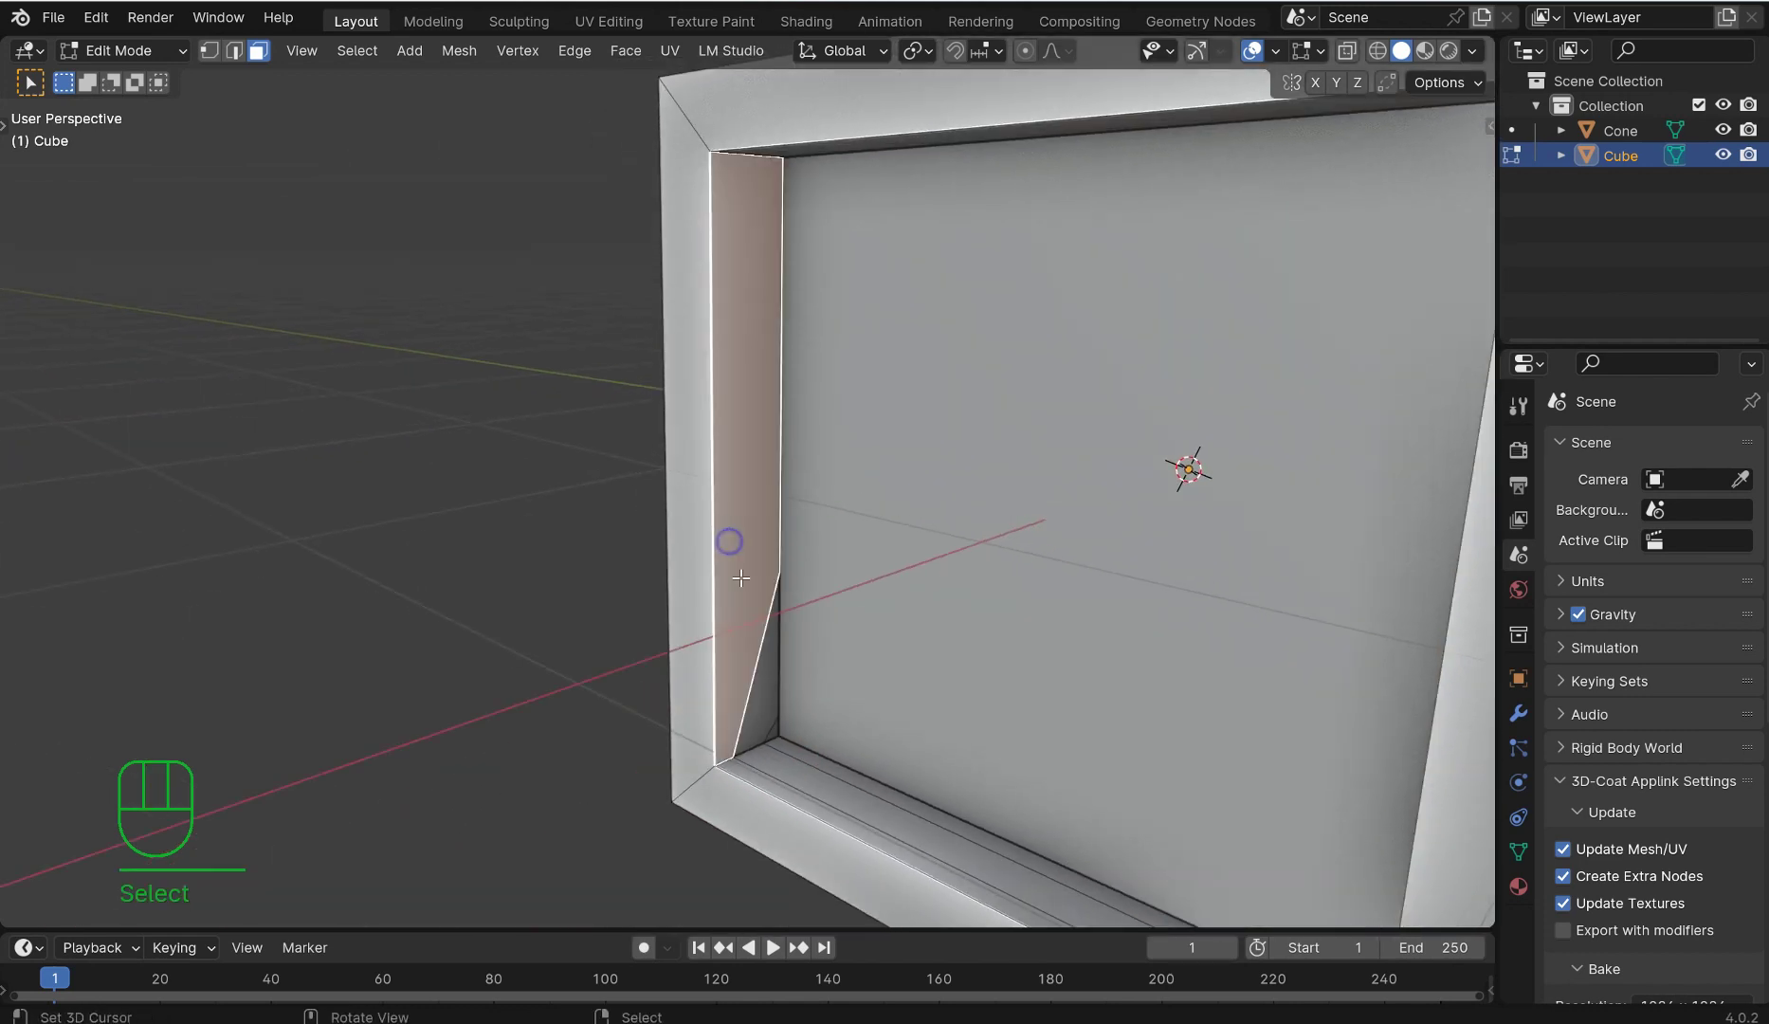
shift+right_click(772, 700)
key(f)
Step: Select the triangle face on the cube's left side
scroll(856, 575, down, 5)
scroll(856, 575, down, 2)
middle_drag(856, 575, 1222, 575)
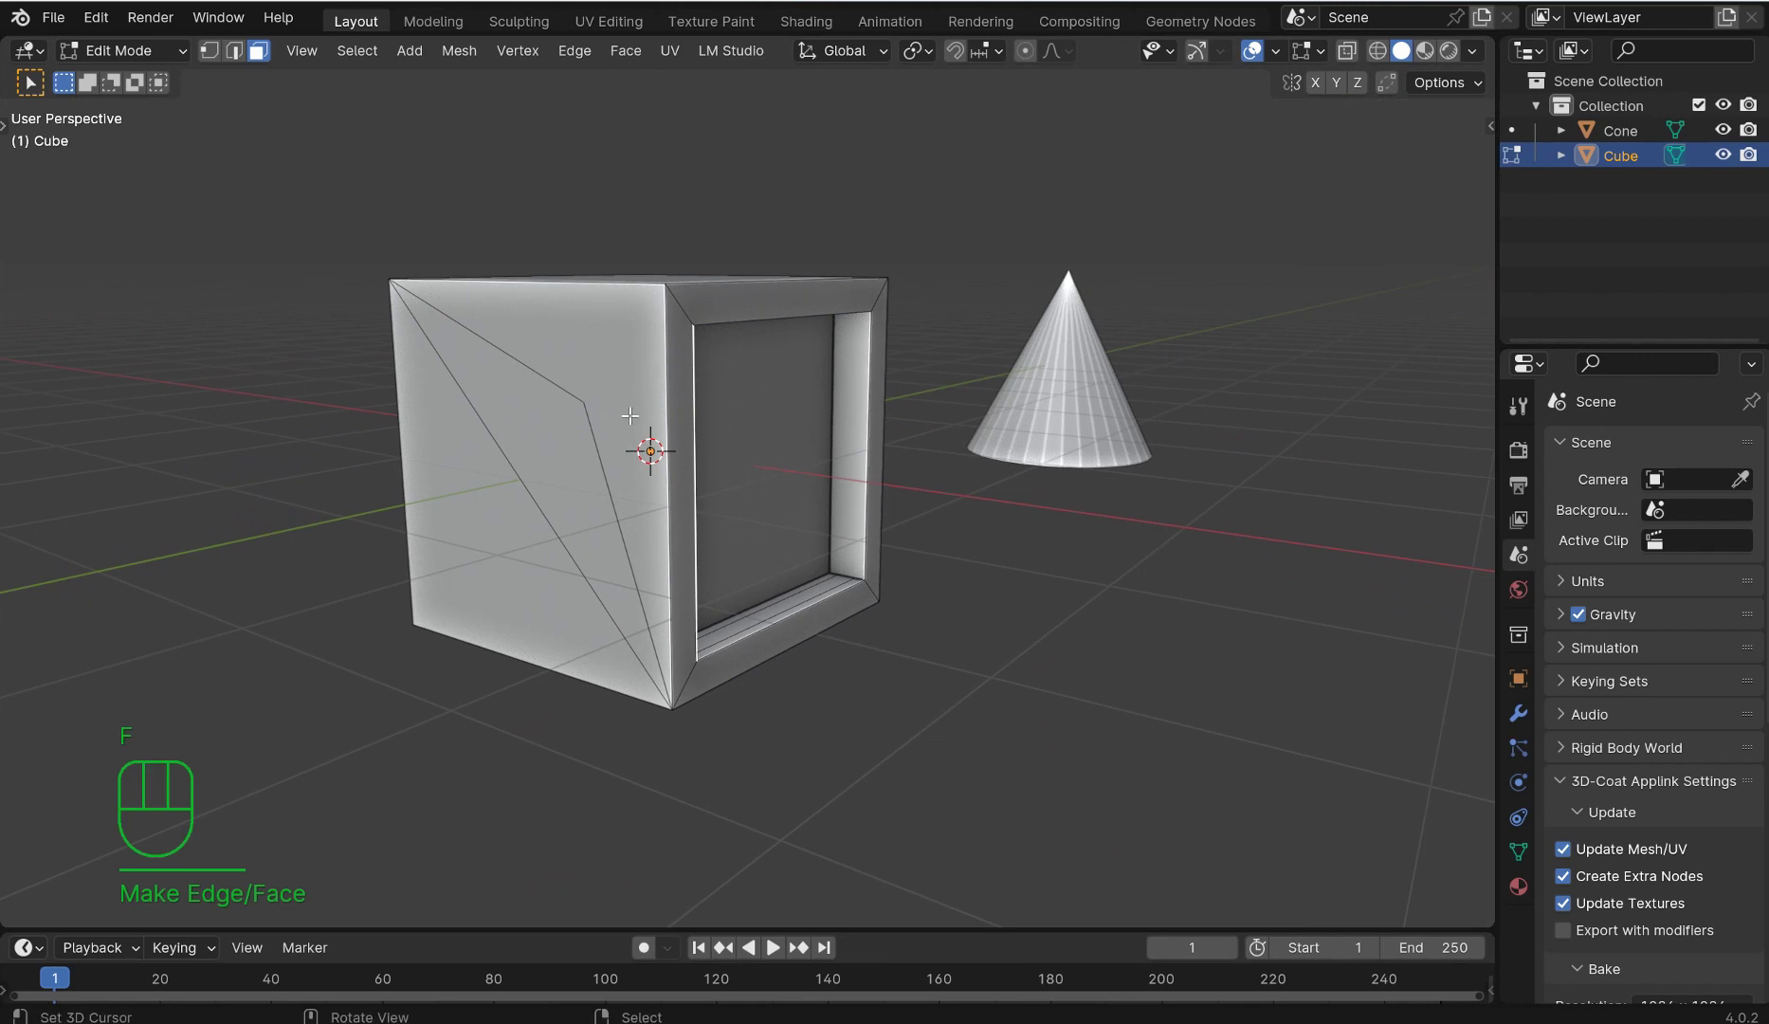
click(530, 441)
middle_drag(530, 442, 1177, 478)
Step: Inset both side triangle faces and delete them, opening a triangular hole through the cube
shift+click(1232, 397)
key(i)
key(i)
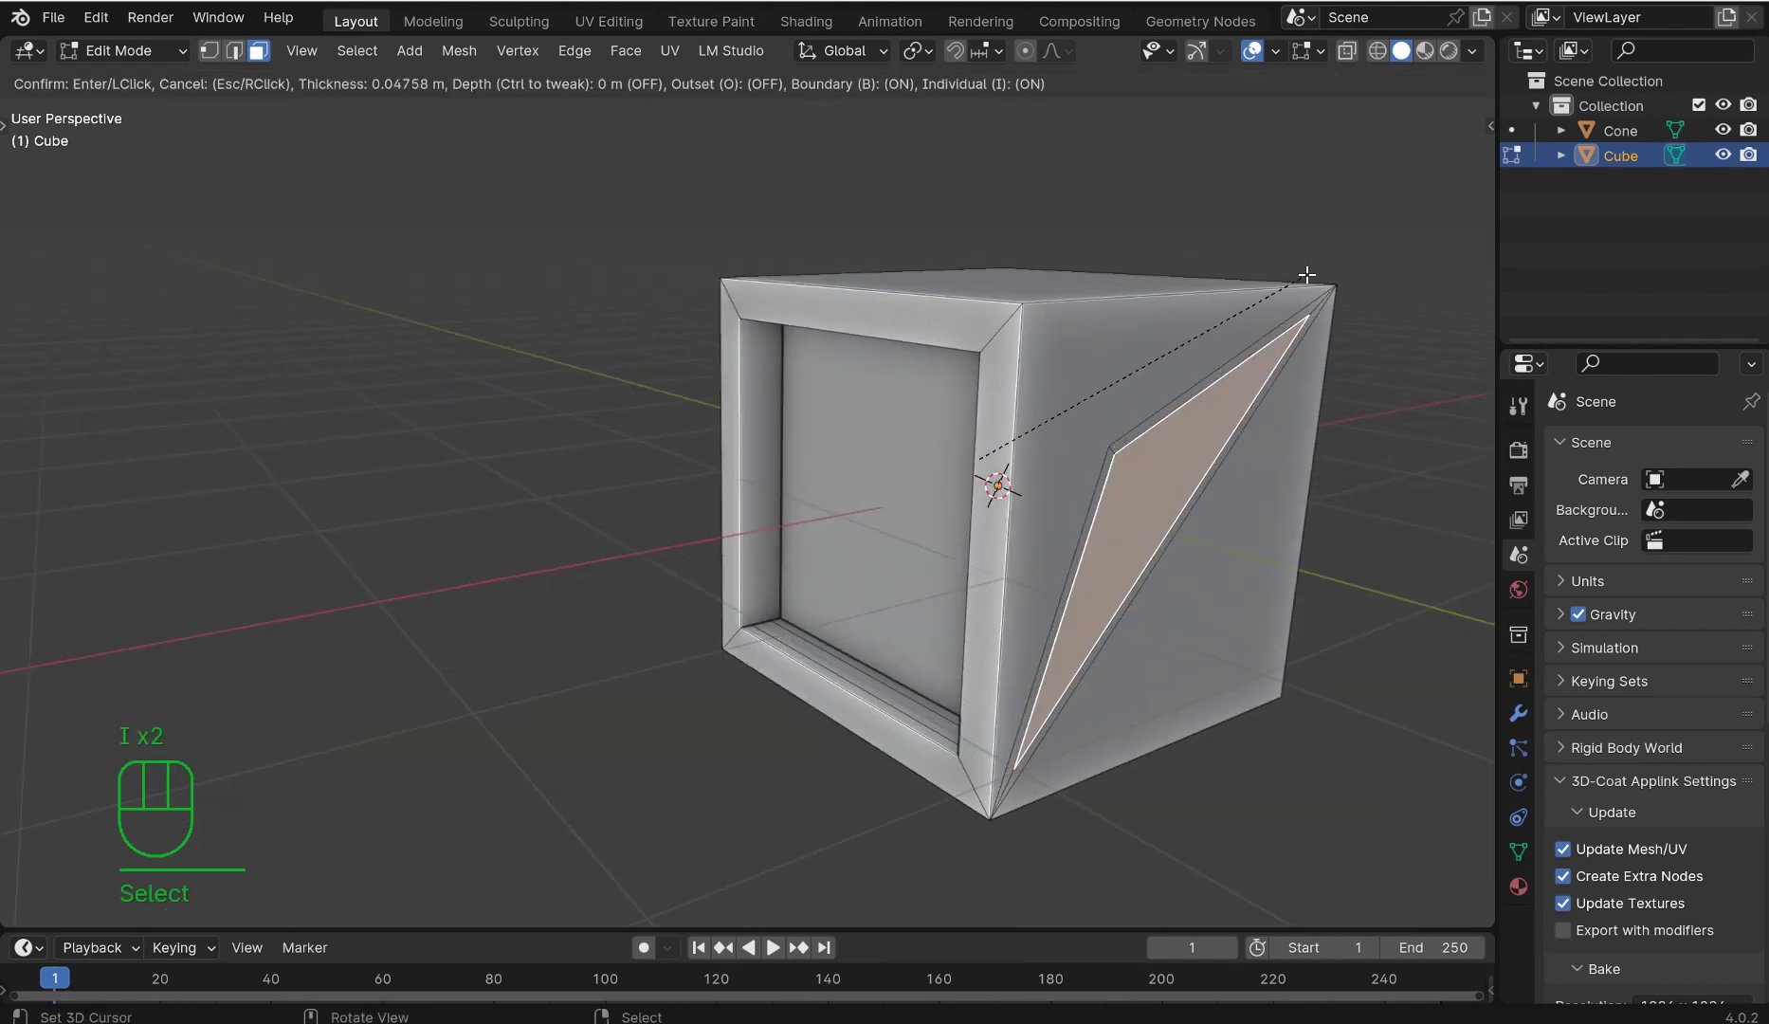
click(1306, 275)
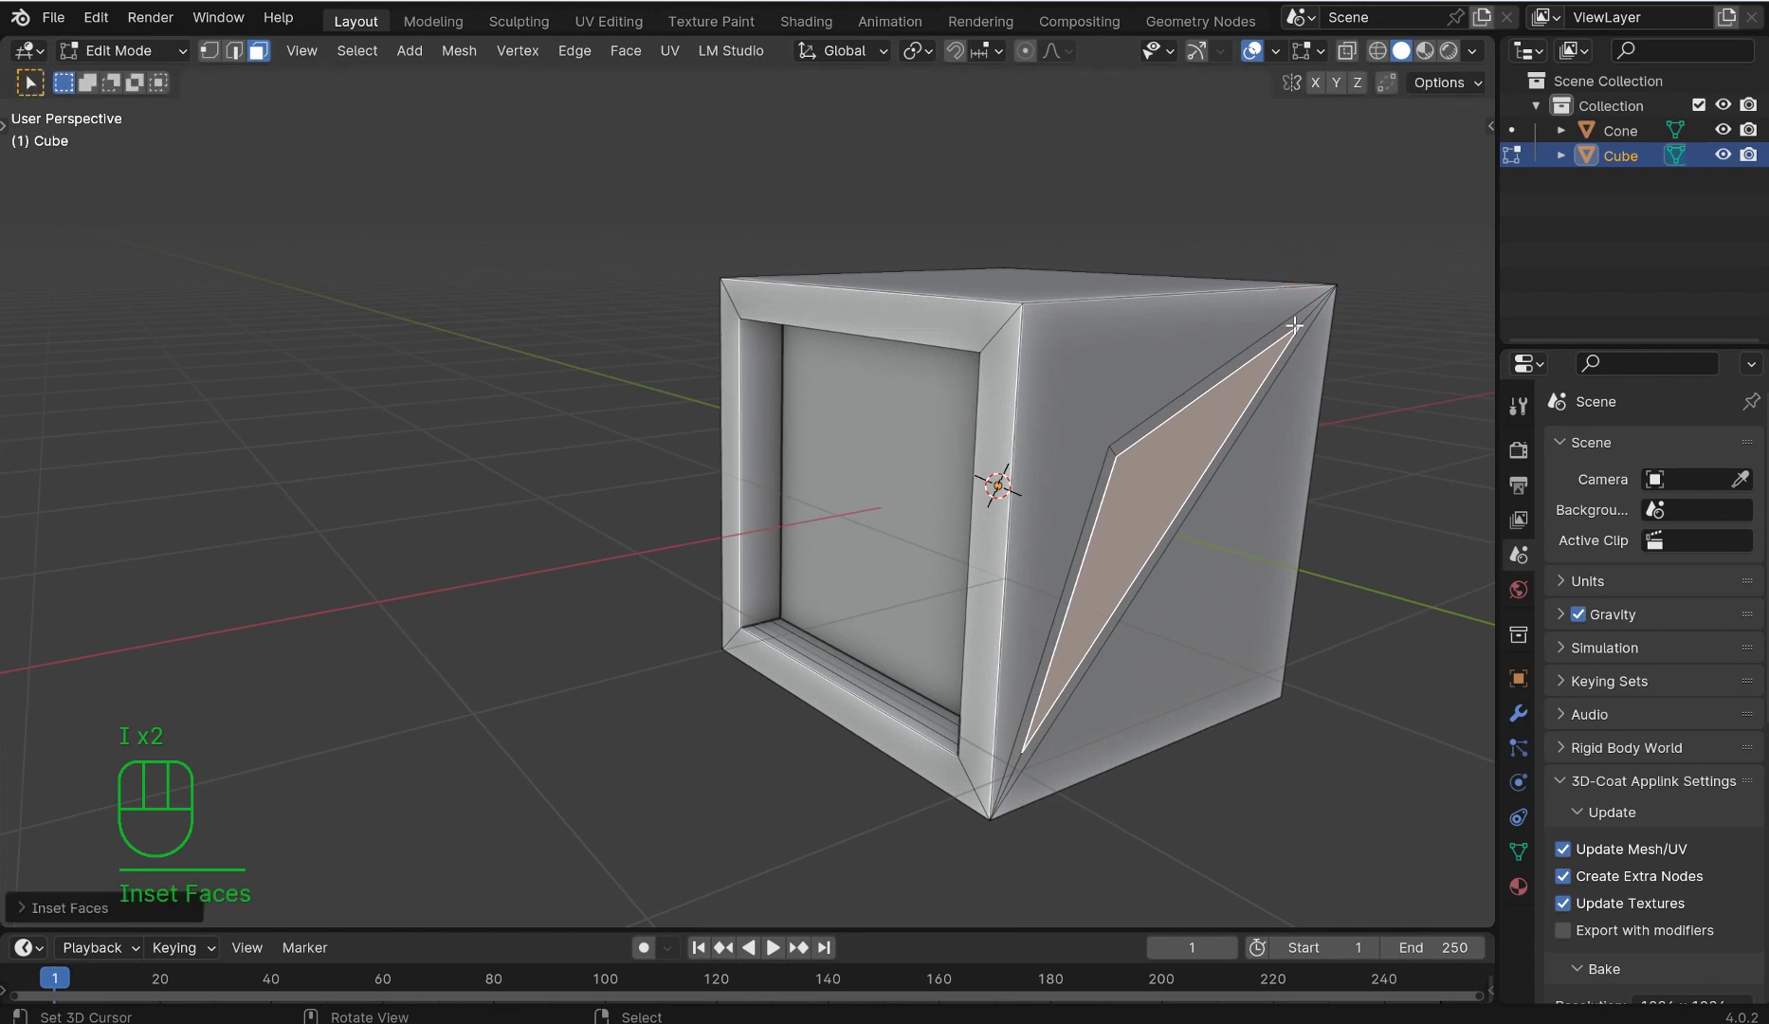
key(x)
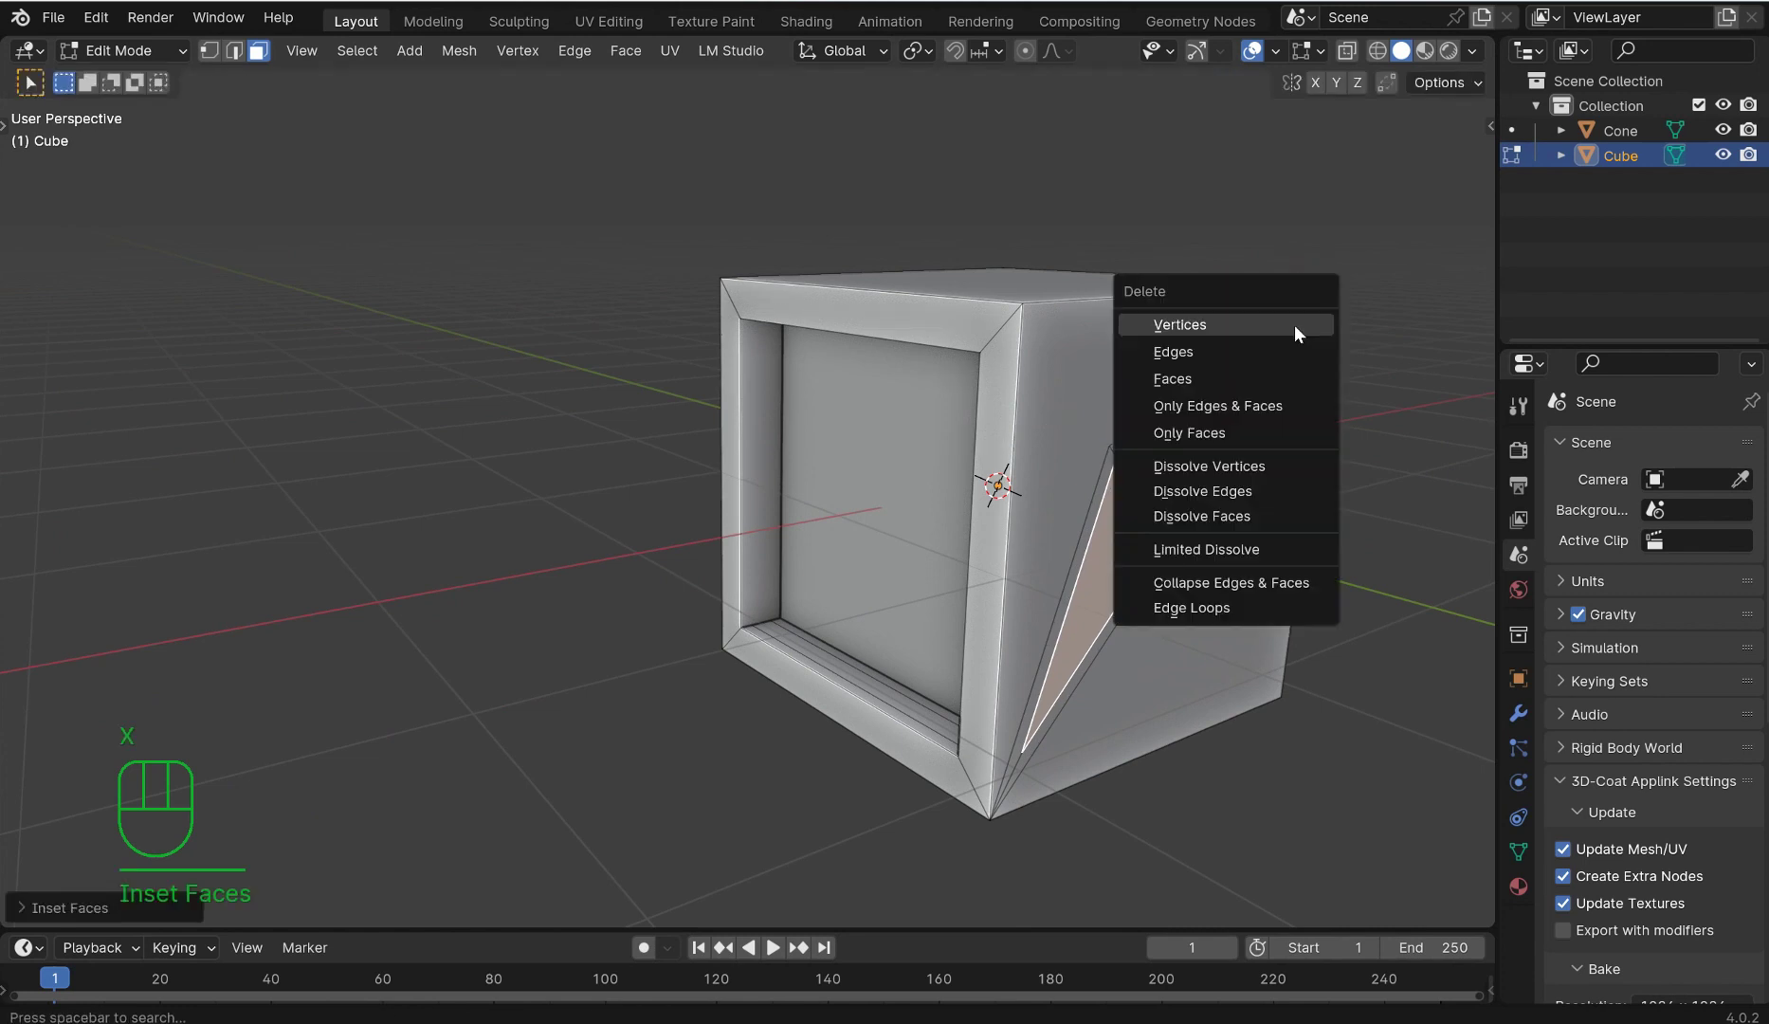
click(1250, 368)
middle_drag(975, 393, 707, 585)
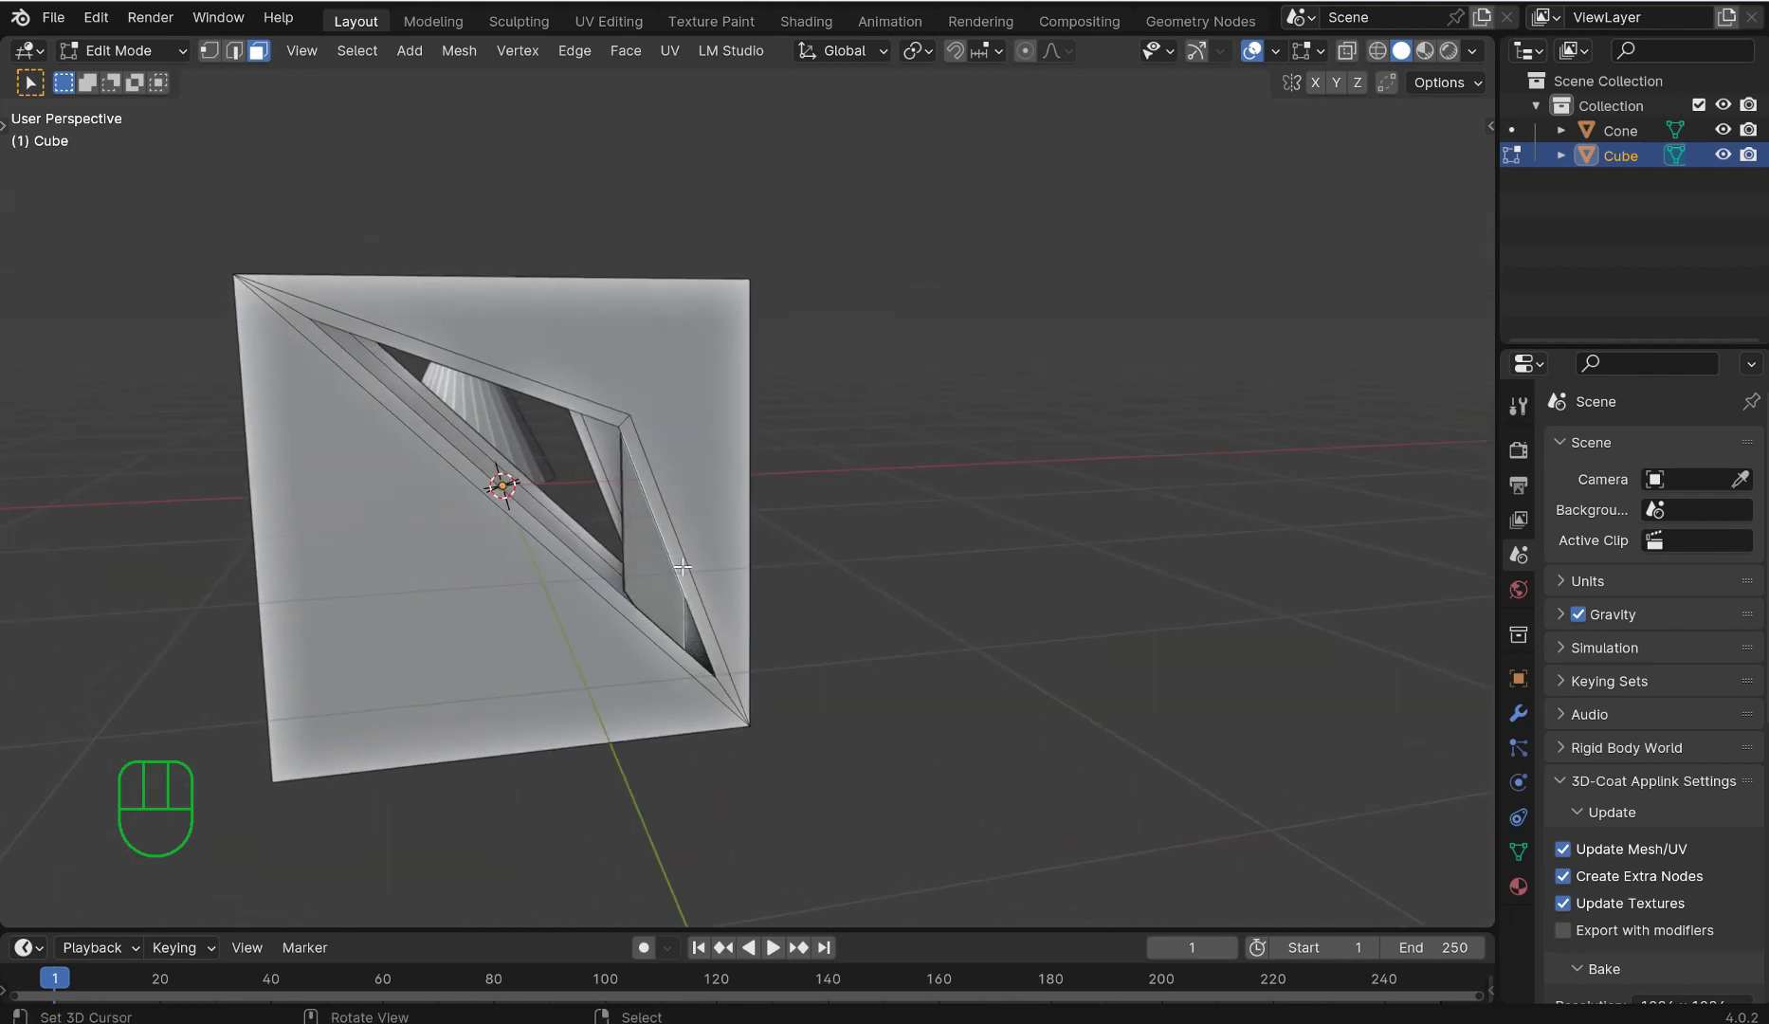
Step: In edge select, select both edge loops around the triangular hole
key(Tab)
click(595, 558)
click(579, 412)
alt+shift+click(579, 412)
middle_drag(579, 412, 478, 446)
alt+shift+click(1159, 432)
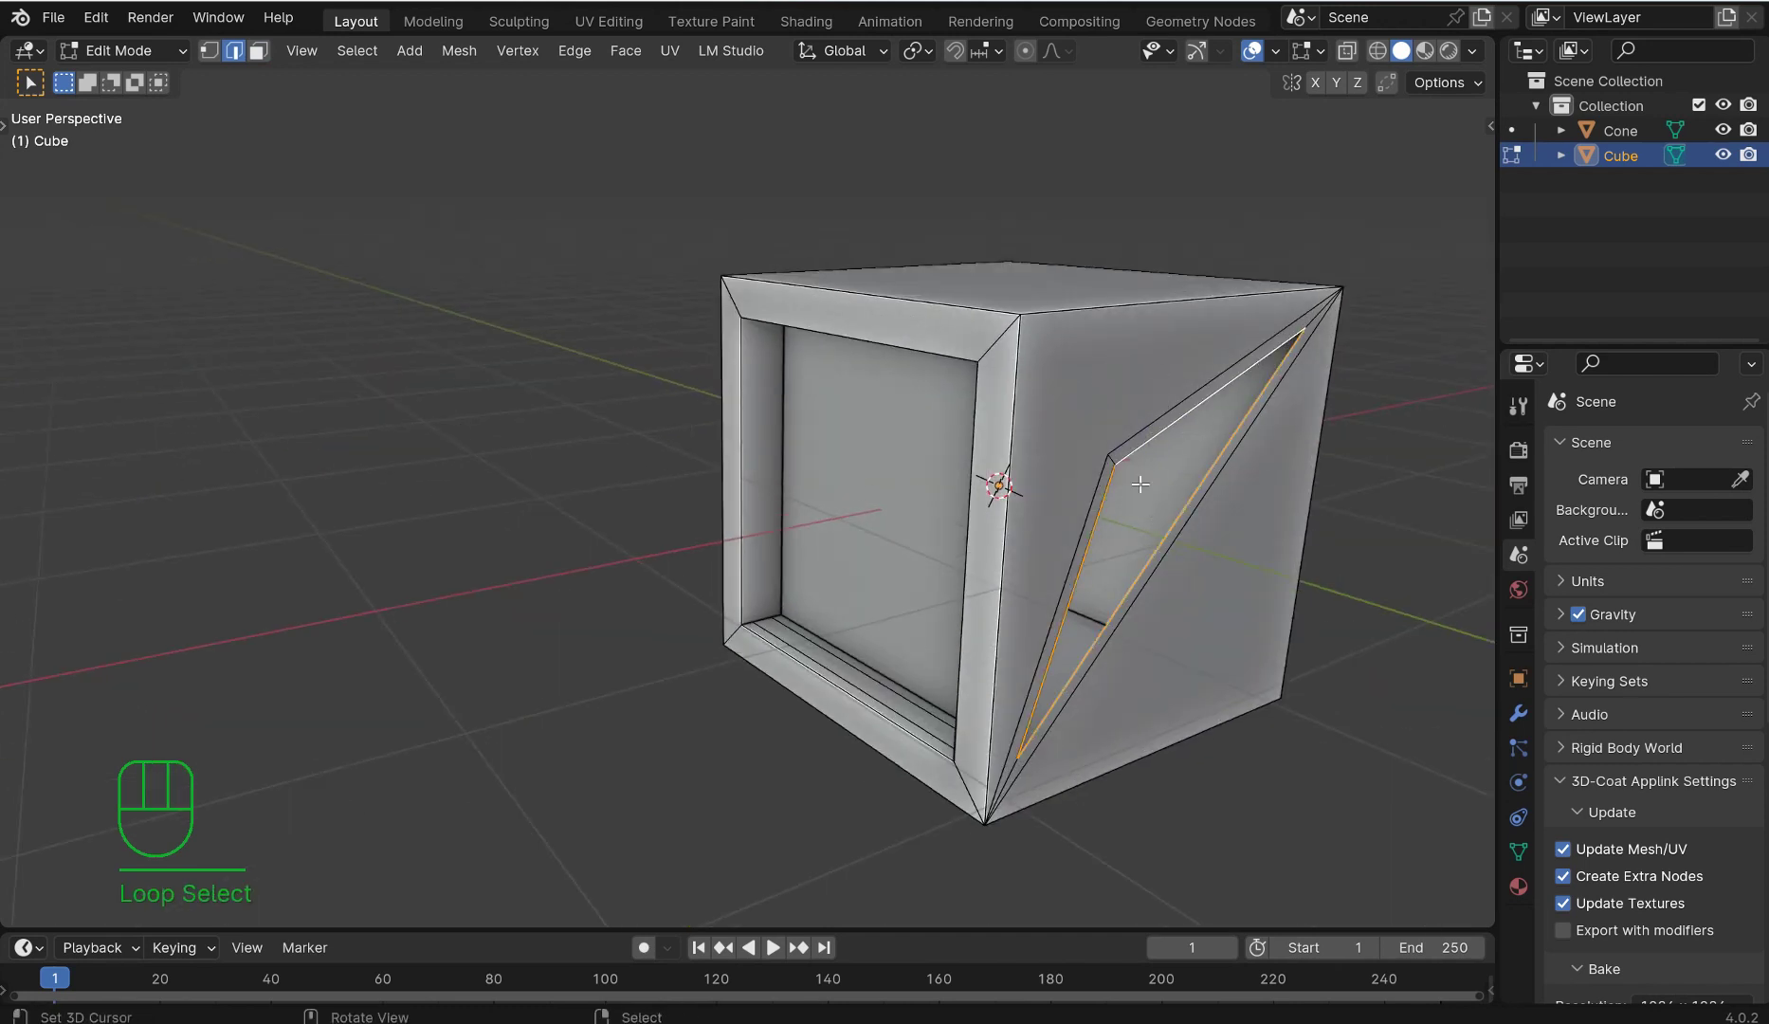
middle_drag(754, 397, 726, 504)
scroll(726, 504, up, 2)
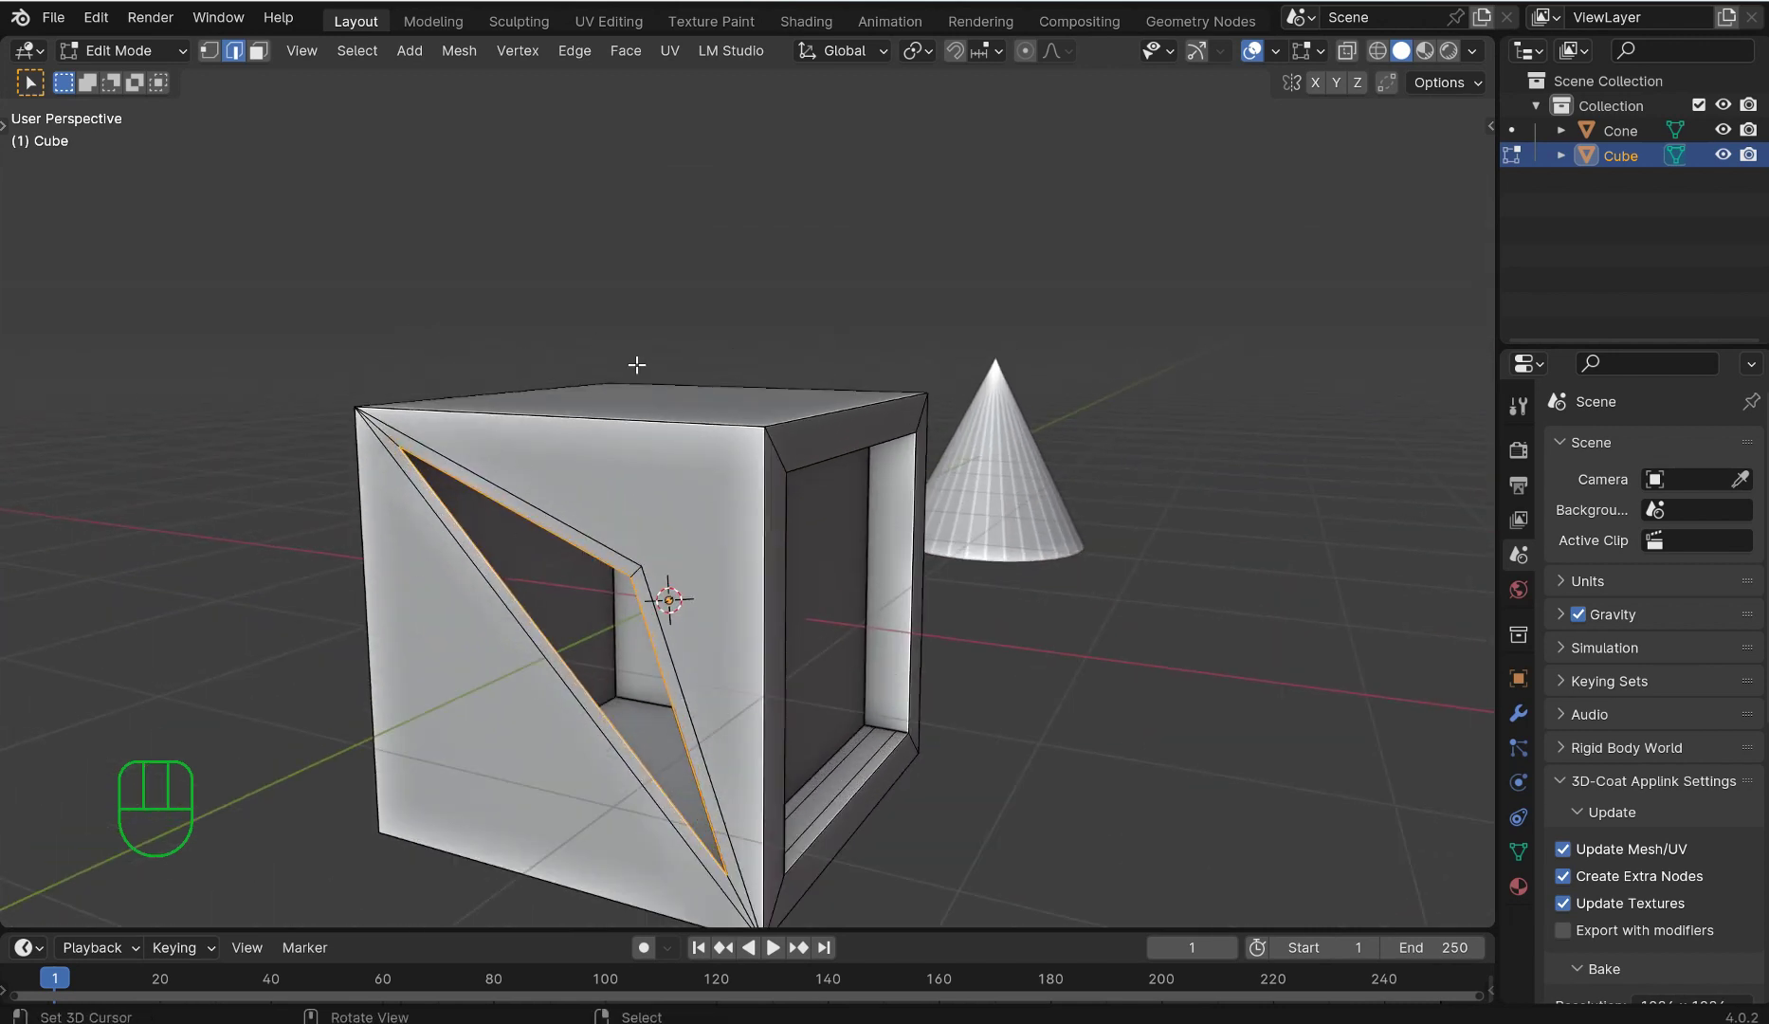
Step: Bridge the two selected loops with LoopTools Bridge and return to Object Mode
key(w)
mouse_move(625, 185)
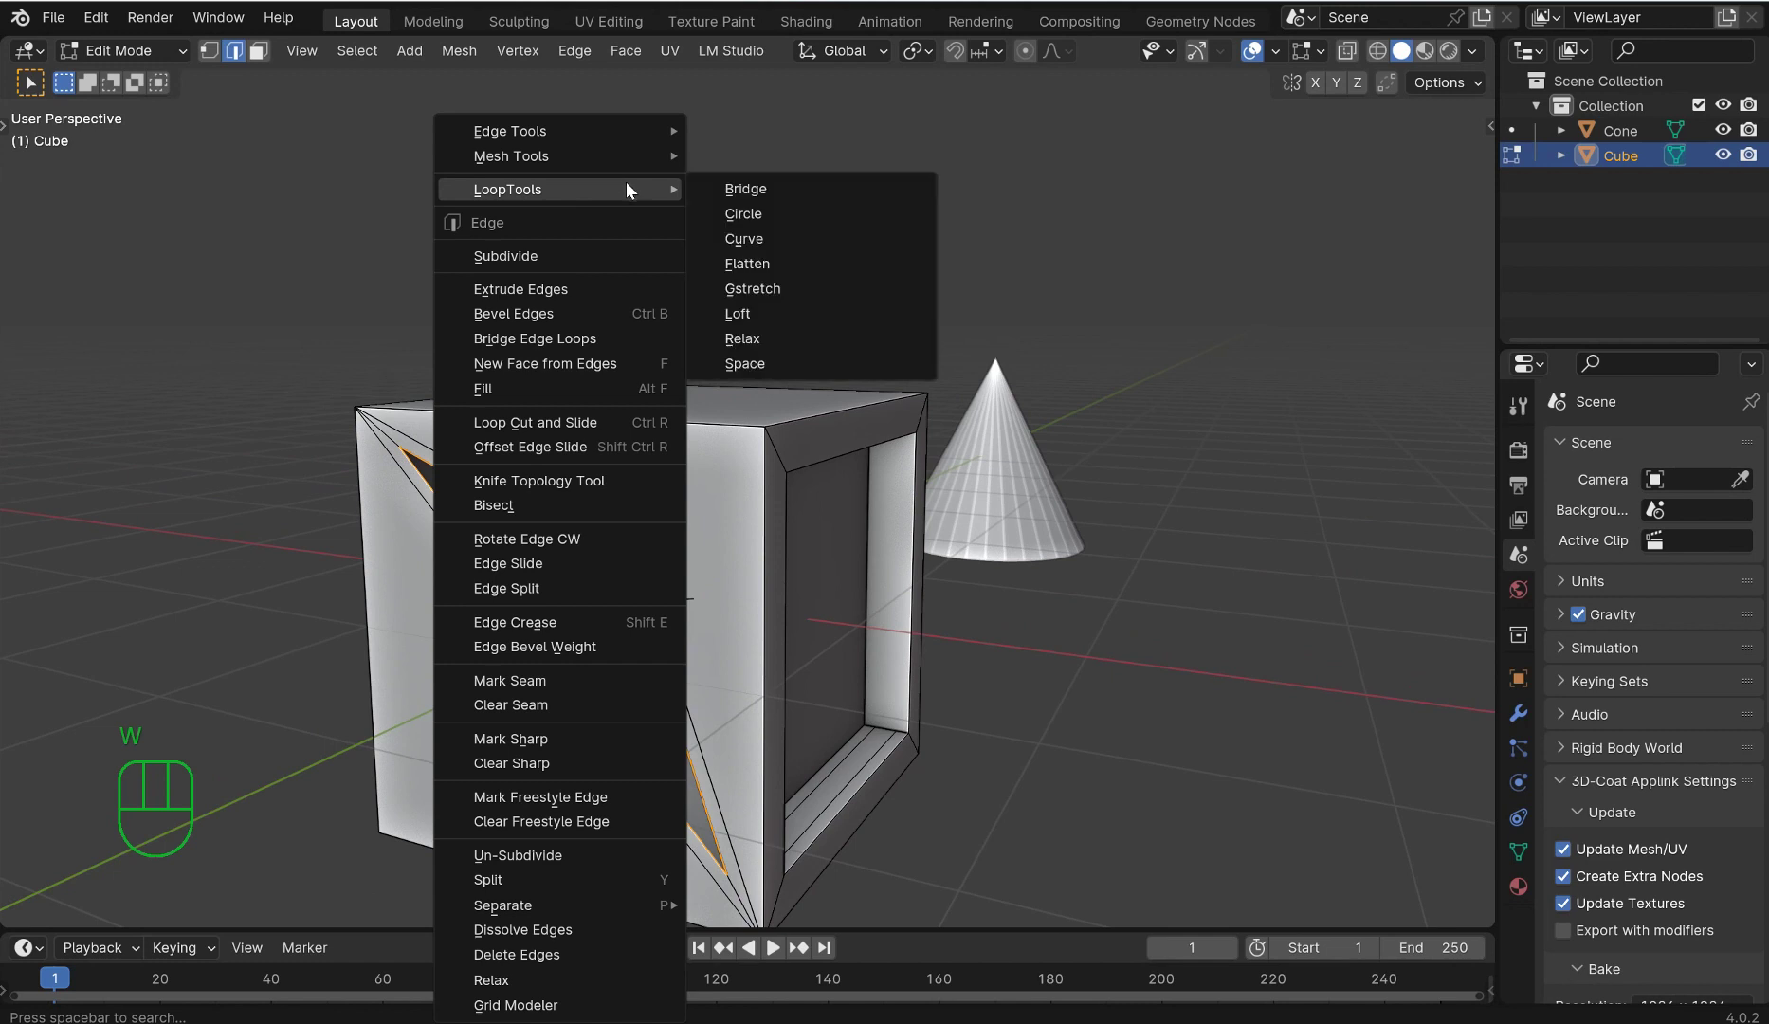
click(748, 185)
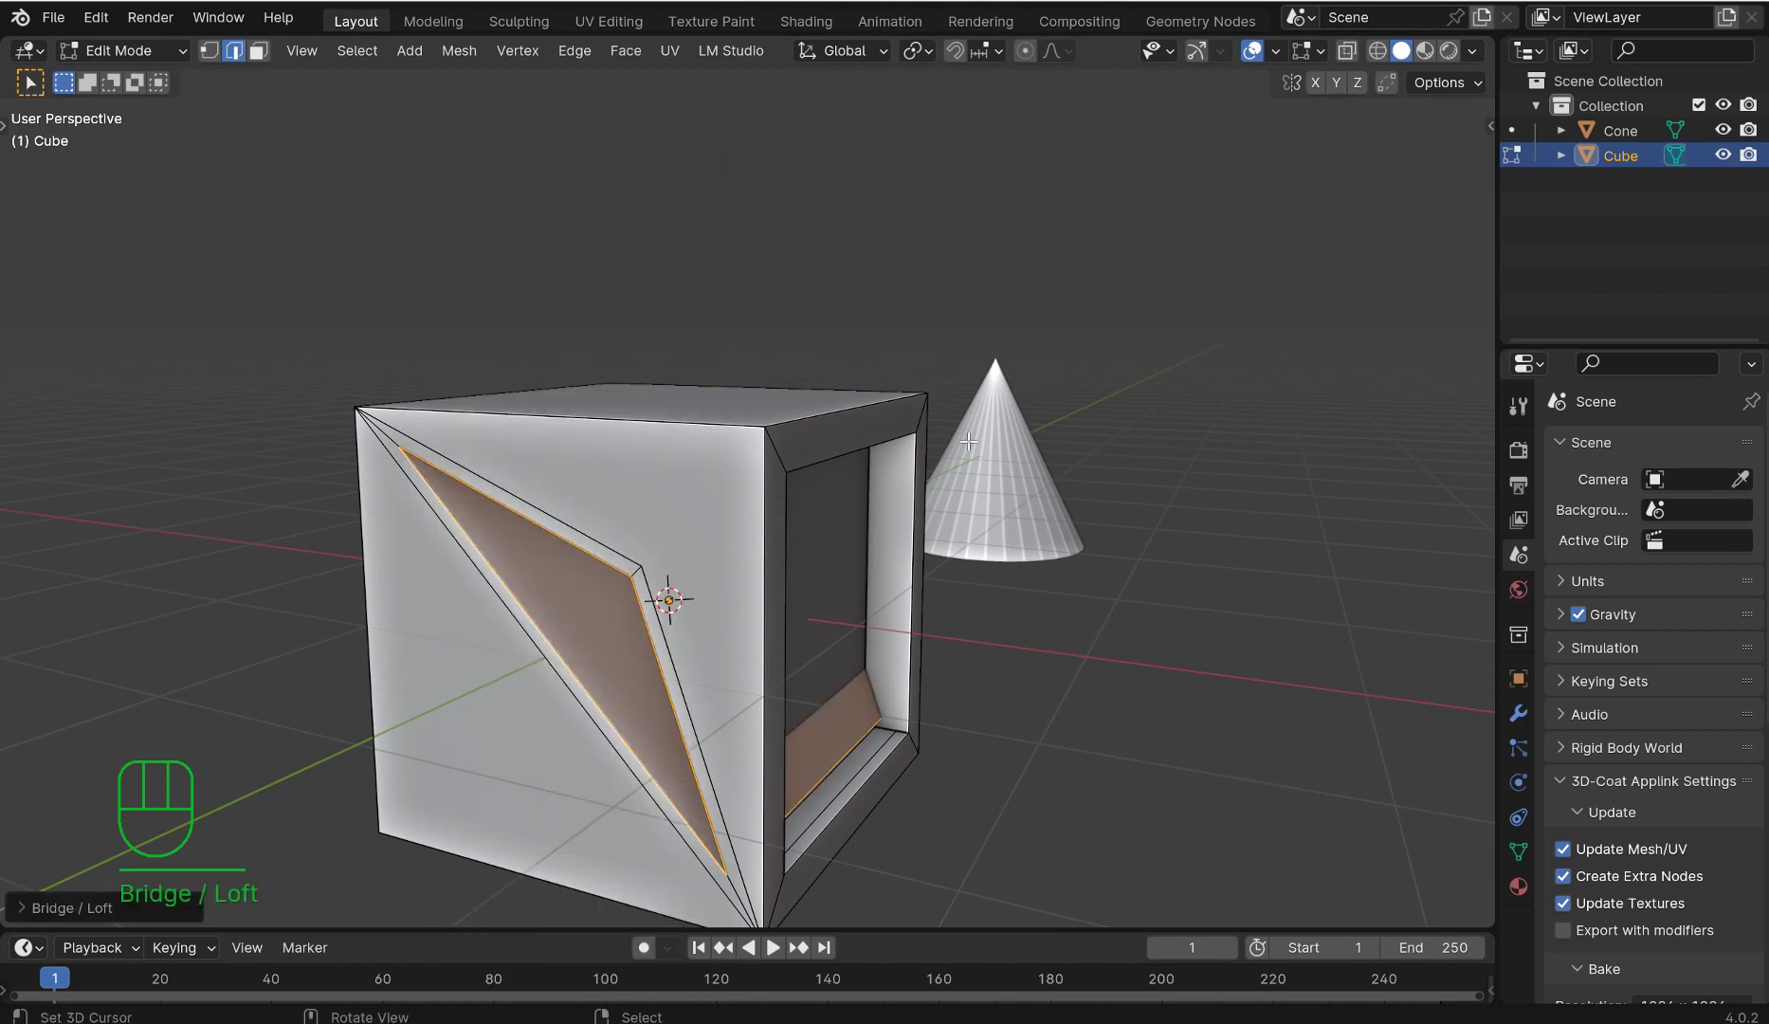
key(Tab)
click(956, 371)
scroll(751, 667, up, 5)
middle_drag(752, 667, 362, 627)
Step: Mirror the cube's geometry across negative Y using Mirror_y_neg
click(773, 808)
middle_drag(782, 699, 1164, 717)
key(KP_1)
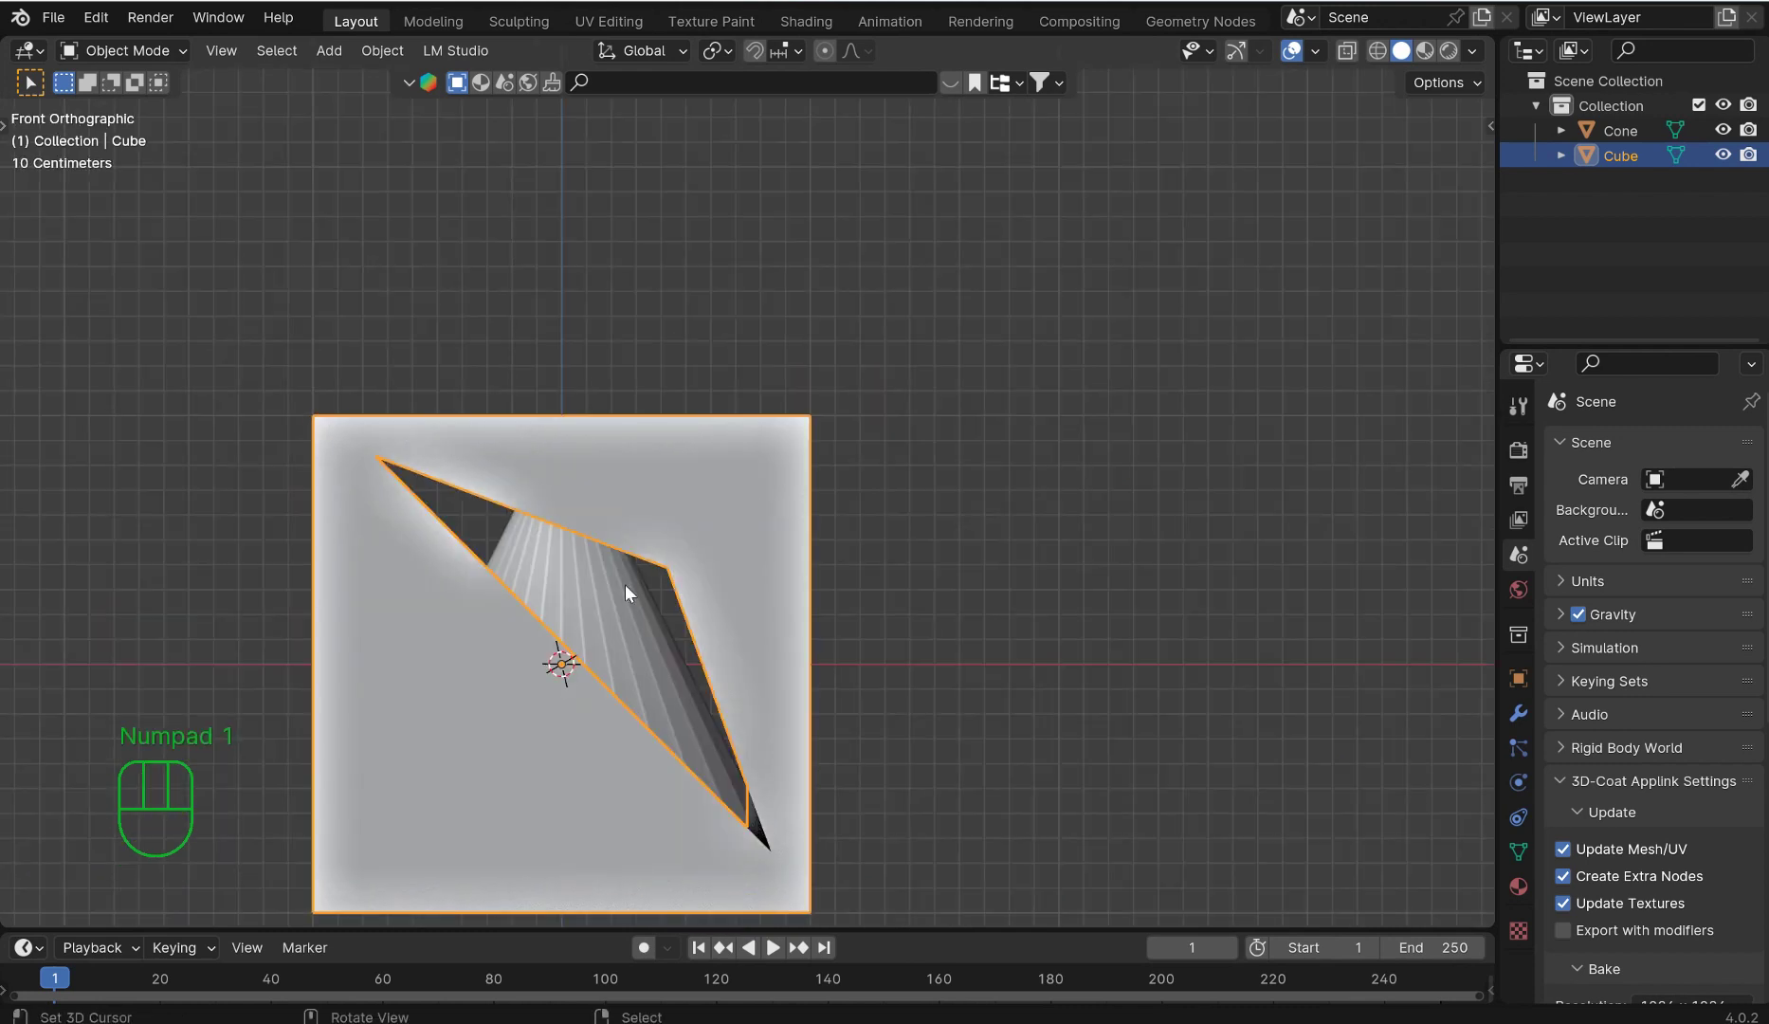
shift+middle_drag(618, 588, 865, 463)
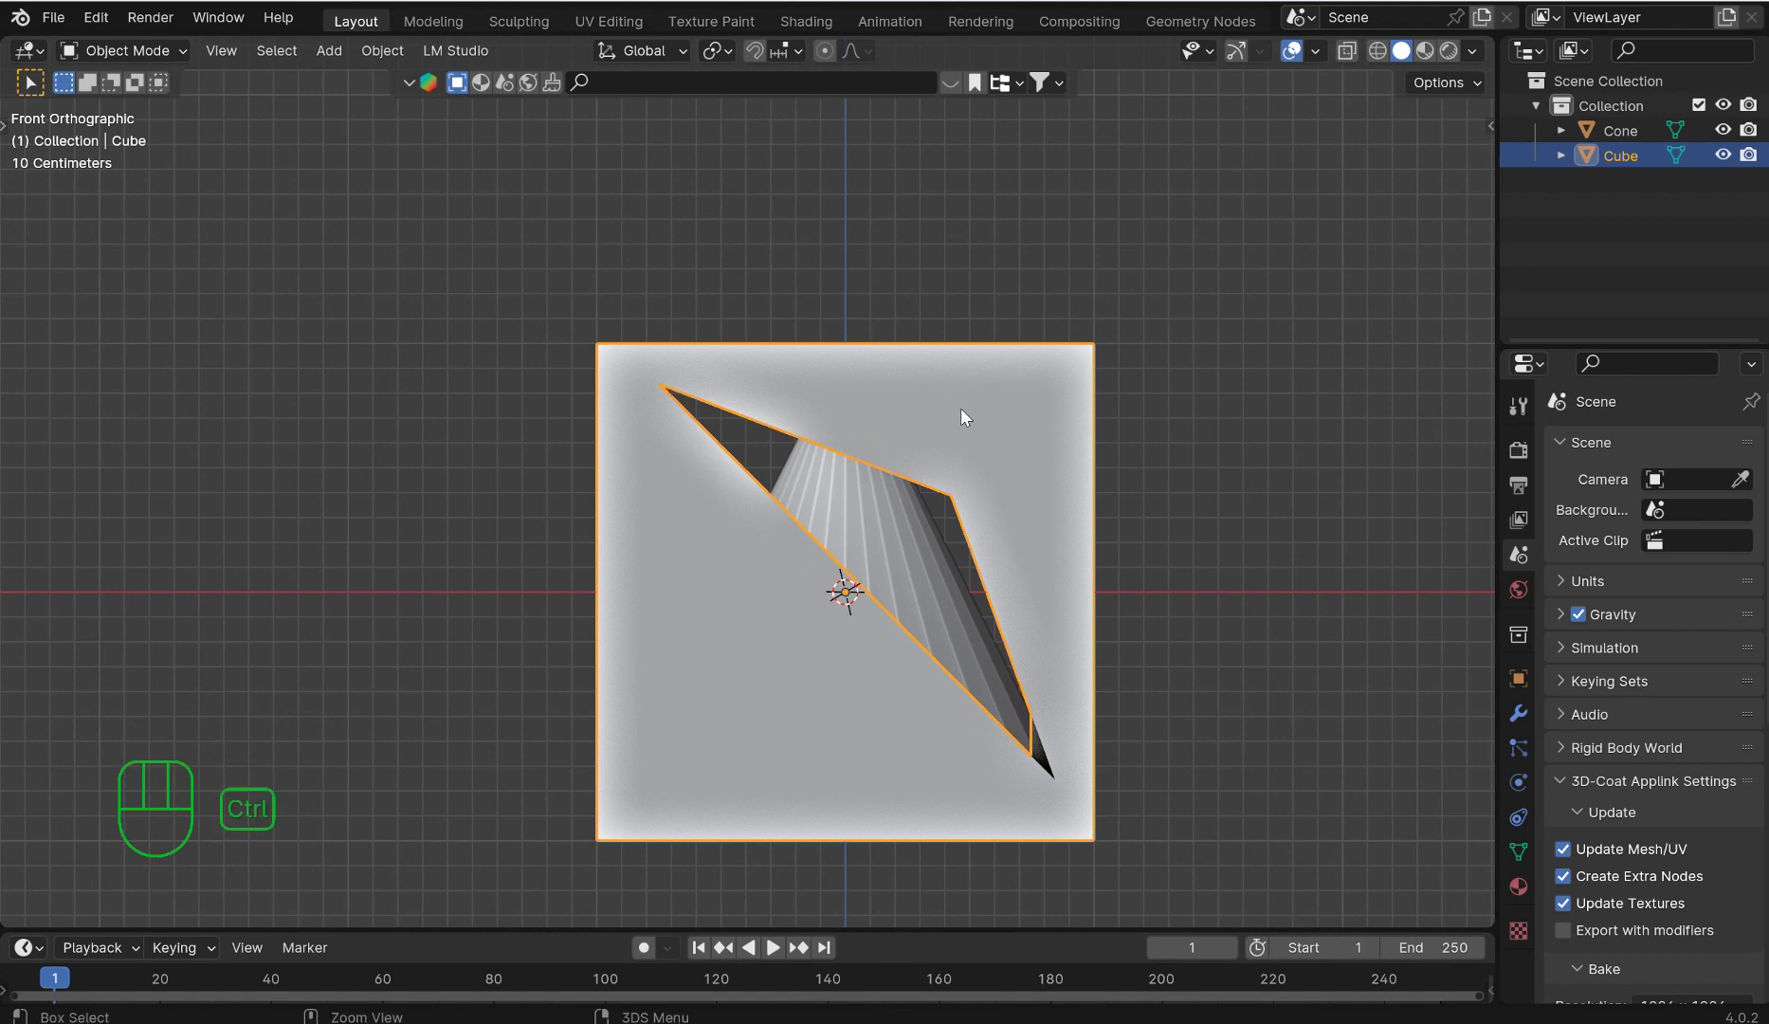
middle_drag(1052, 442, 853, 544)
key(KP_7)
shift+middle_drag(921, 241, 850, 416)
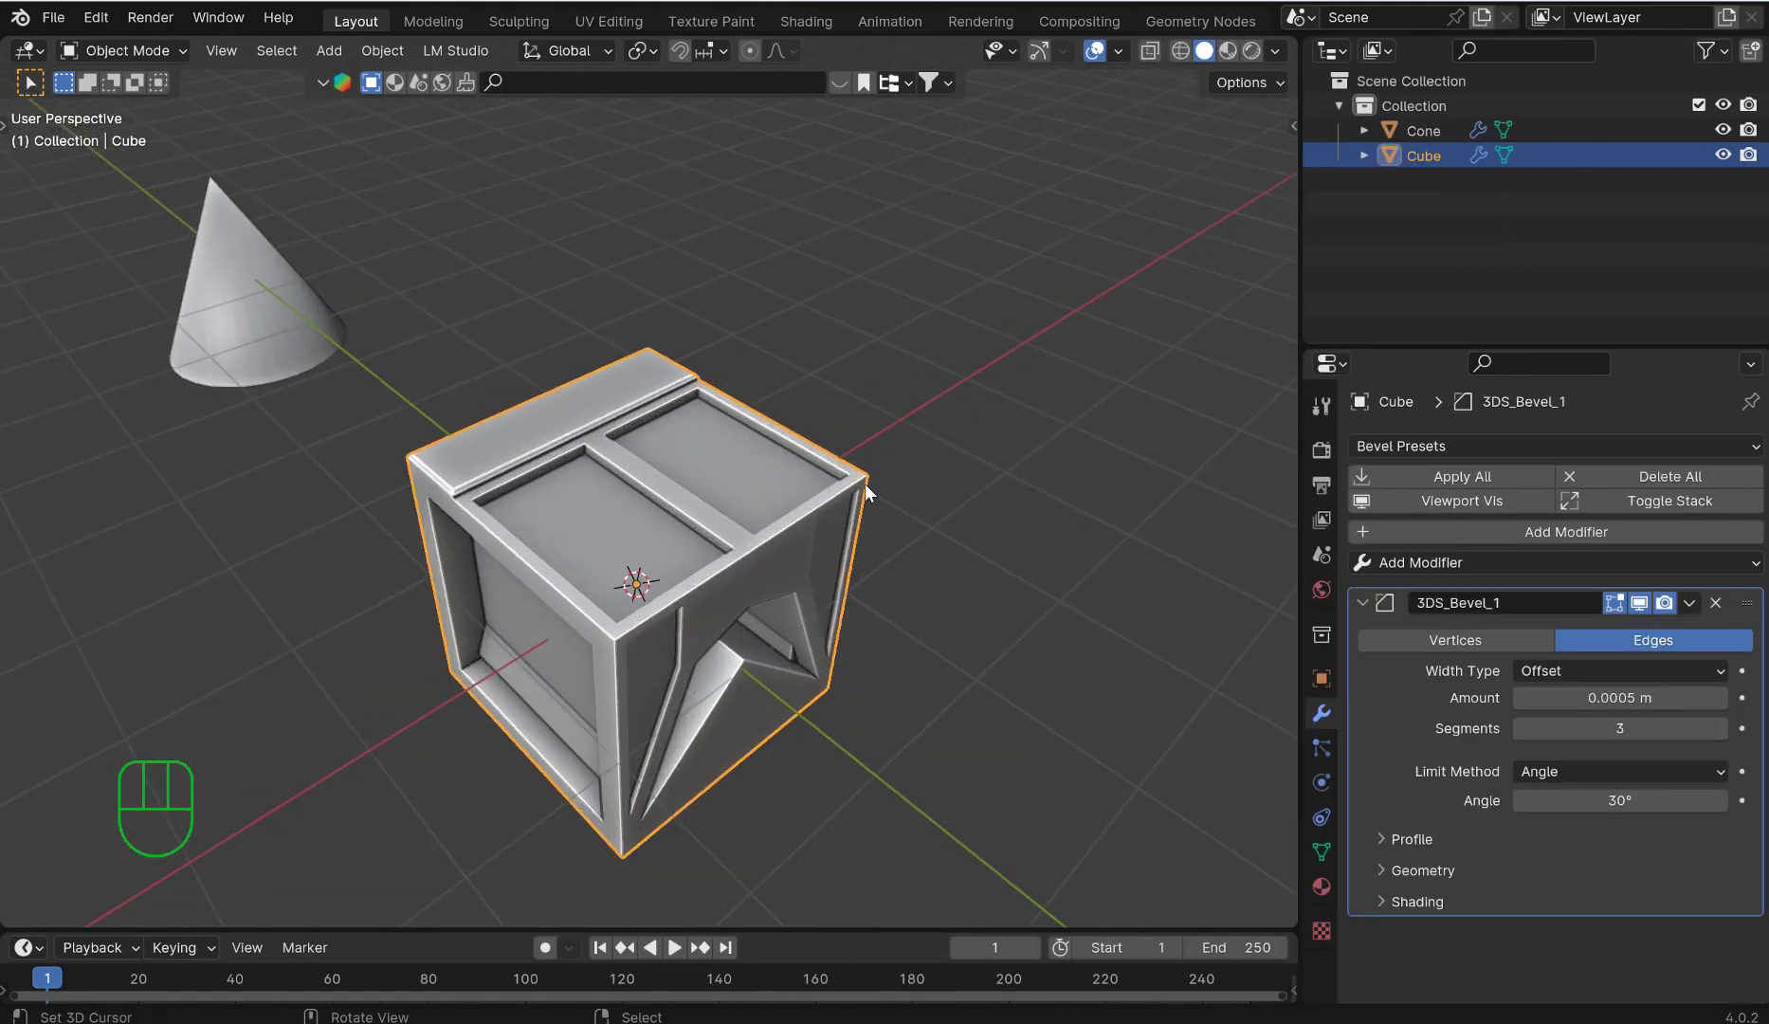
scroll(655, 506, down, 3)
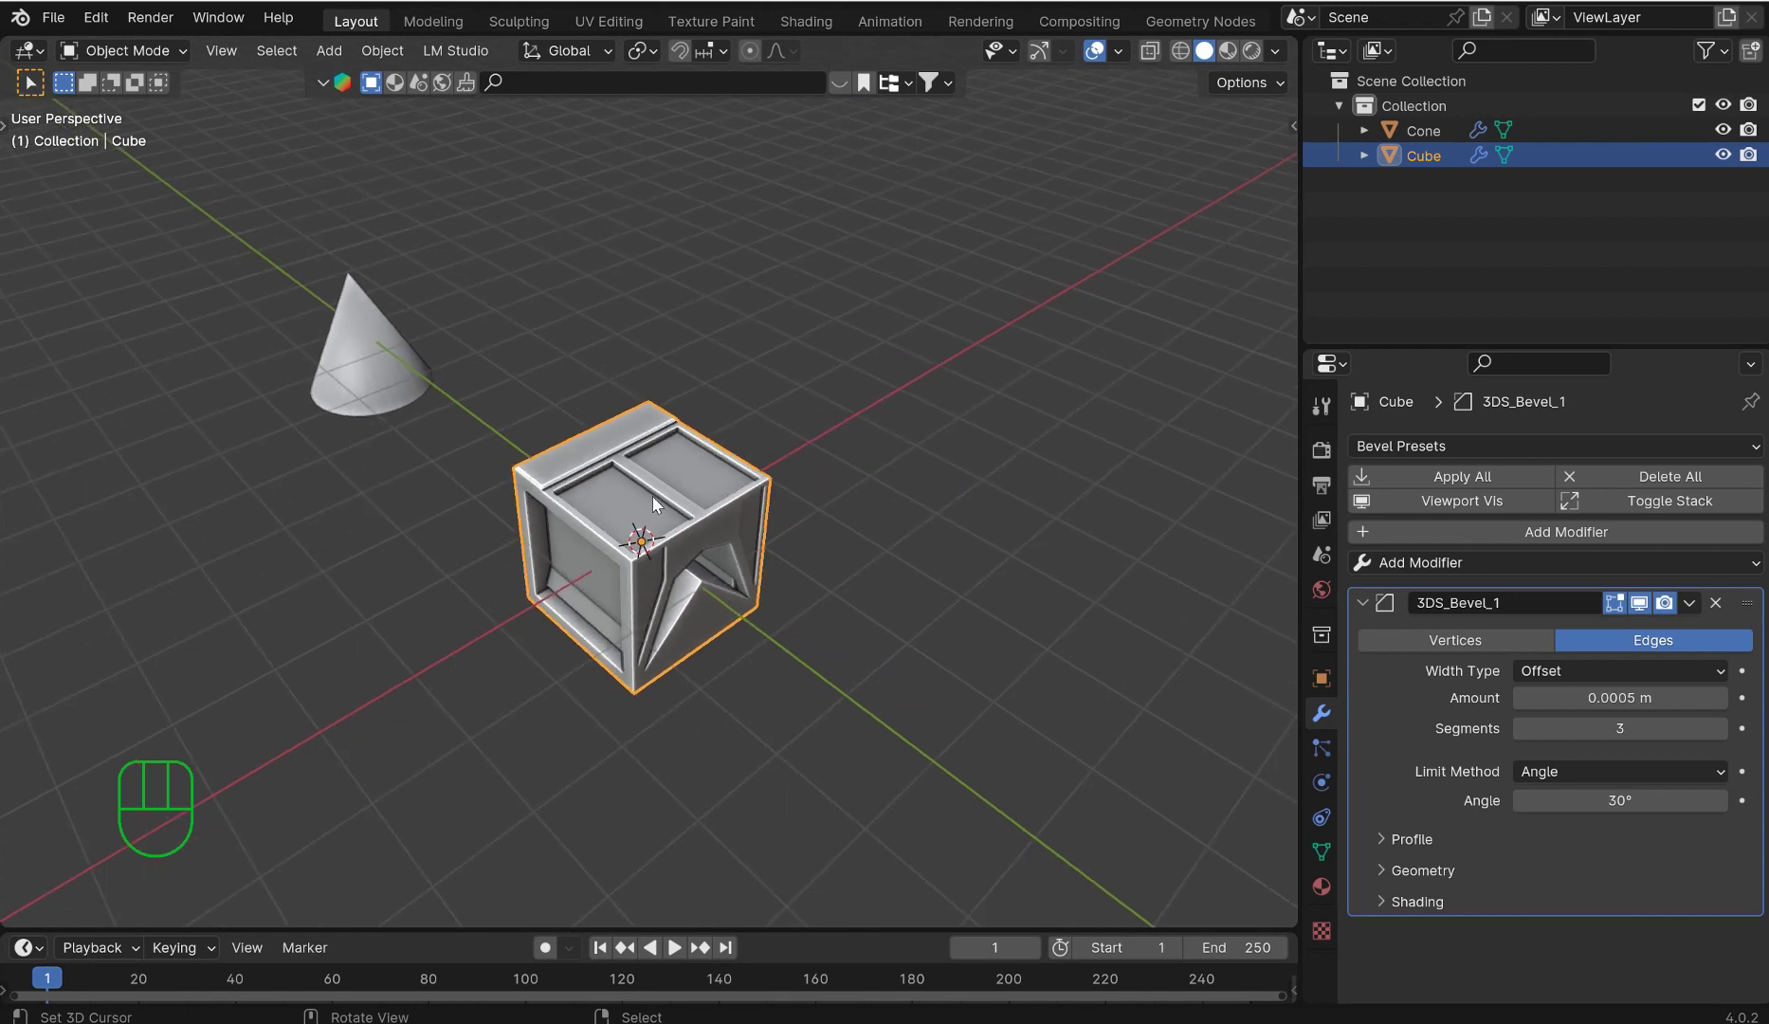
key(p)
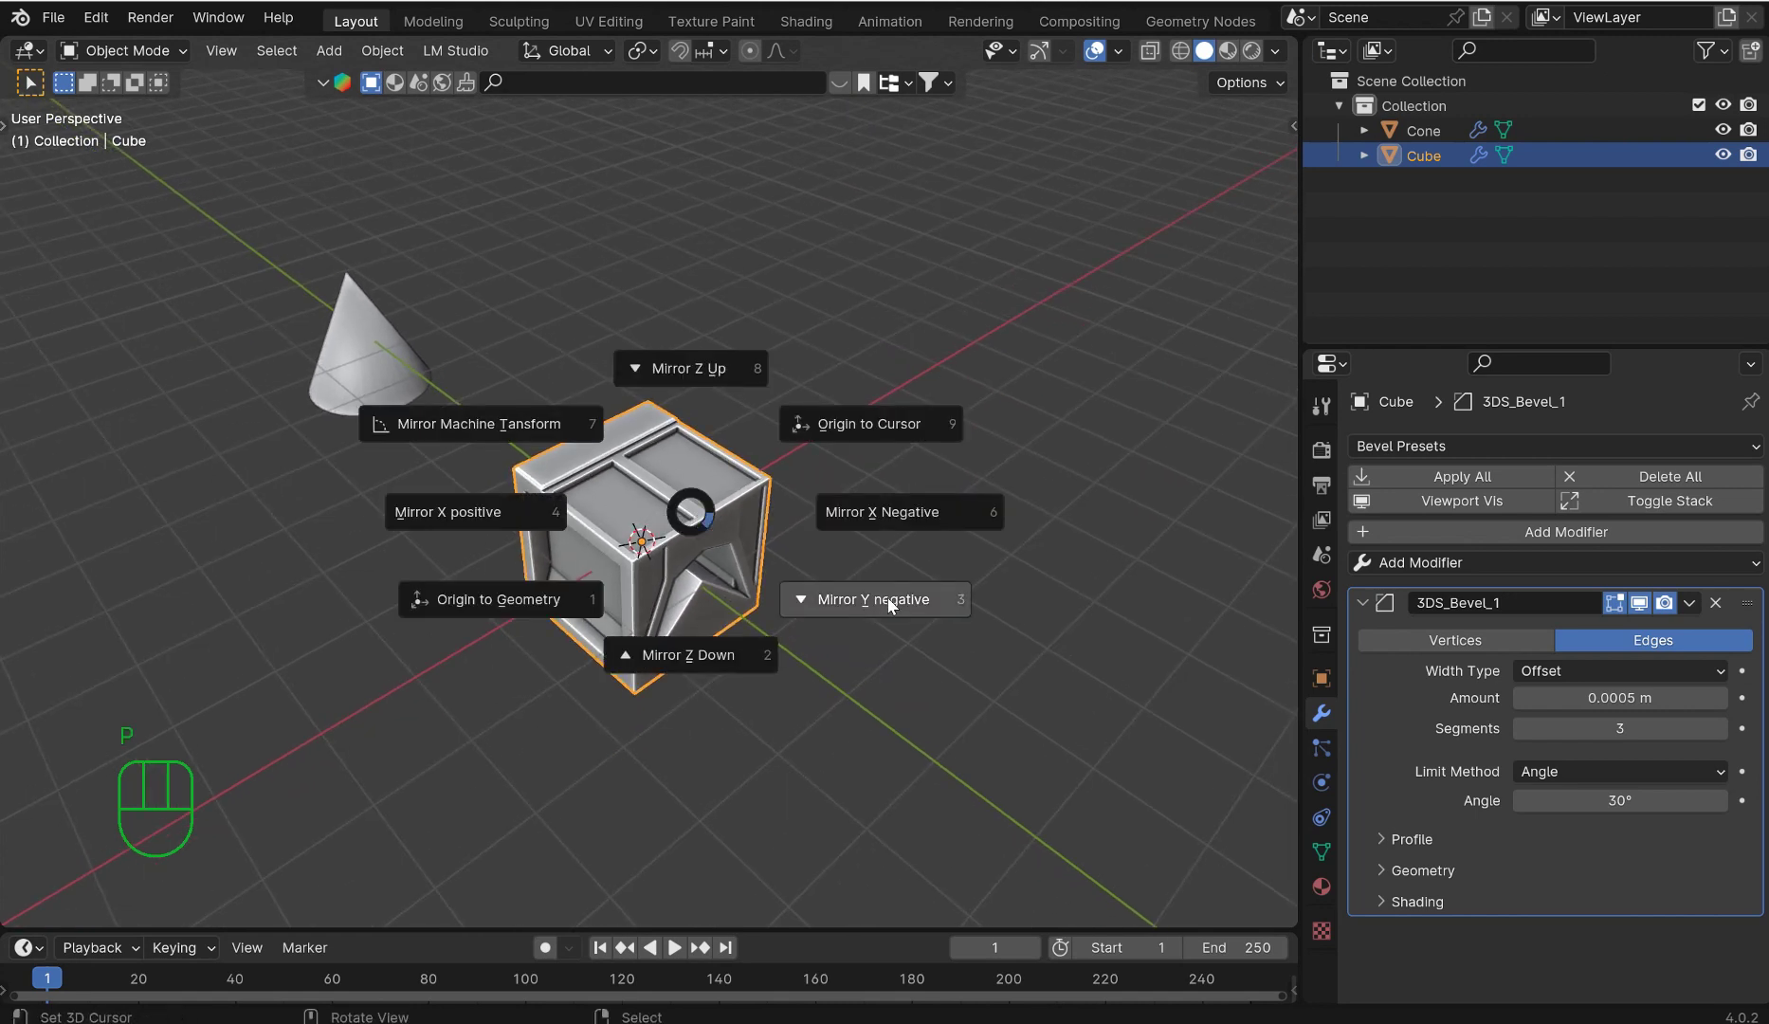
click(593, 759)
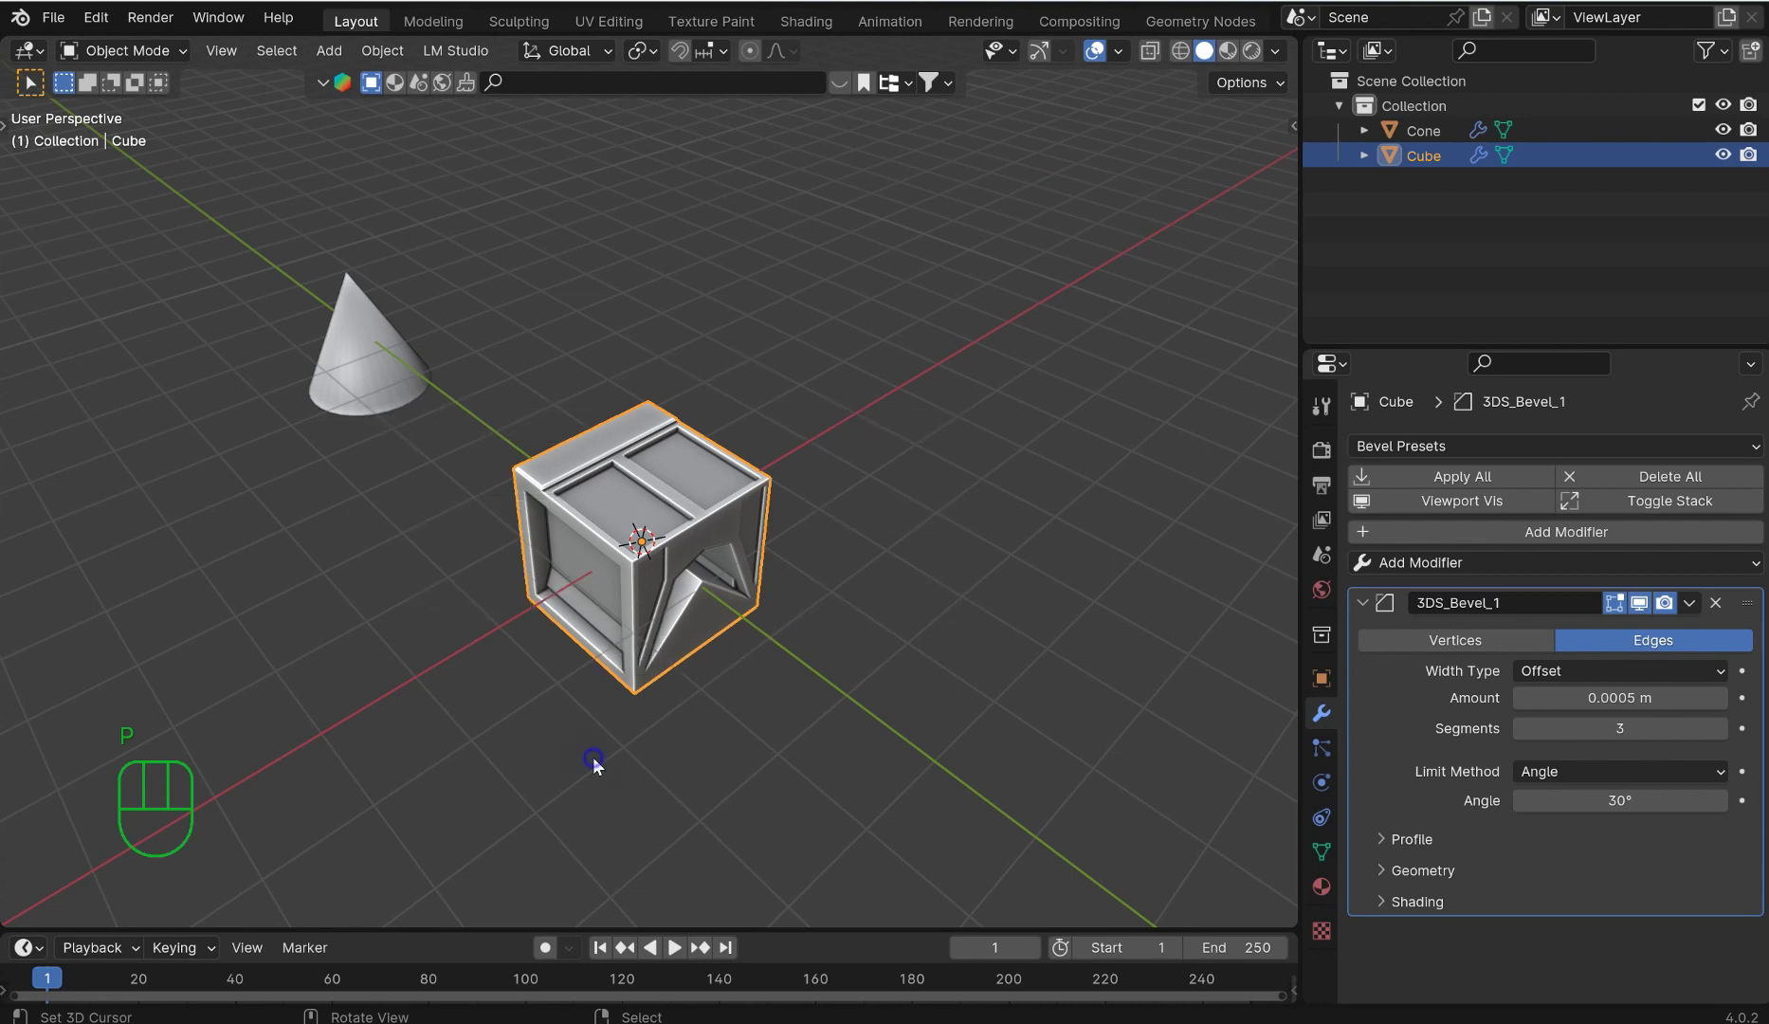
key(p)
click(807, 646)
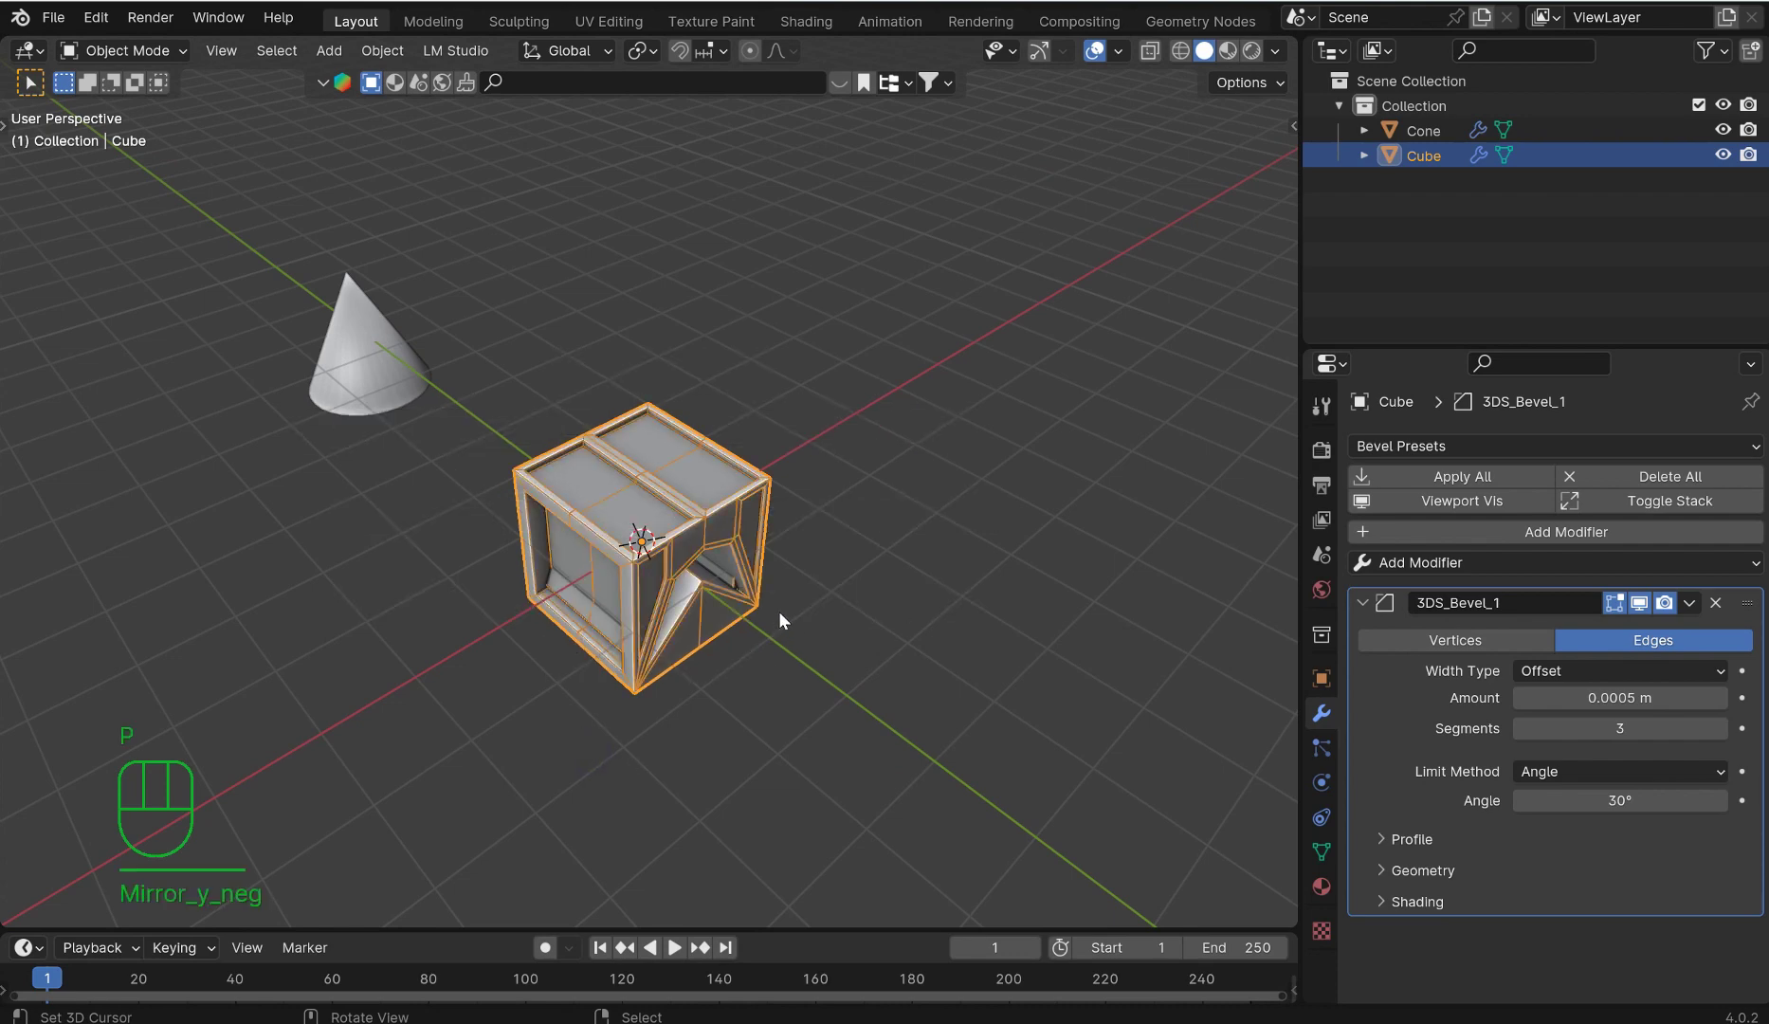
Step: Raise the cube's bevel modifier Amount to 0.0095 m for softer edges
middle_drag(766, 596, 1124, 464)
scroll(929, 535, up, 3)
click(887, 512)
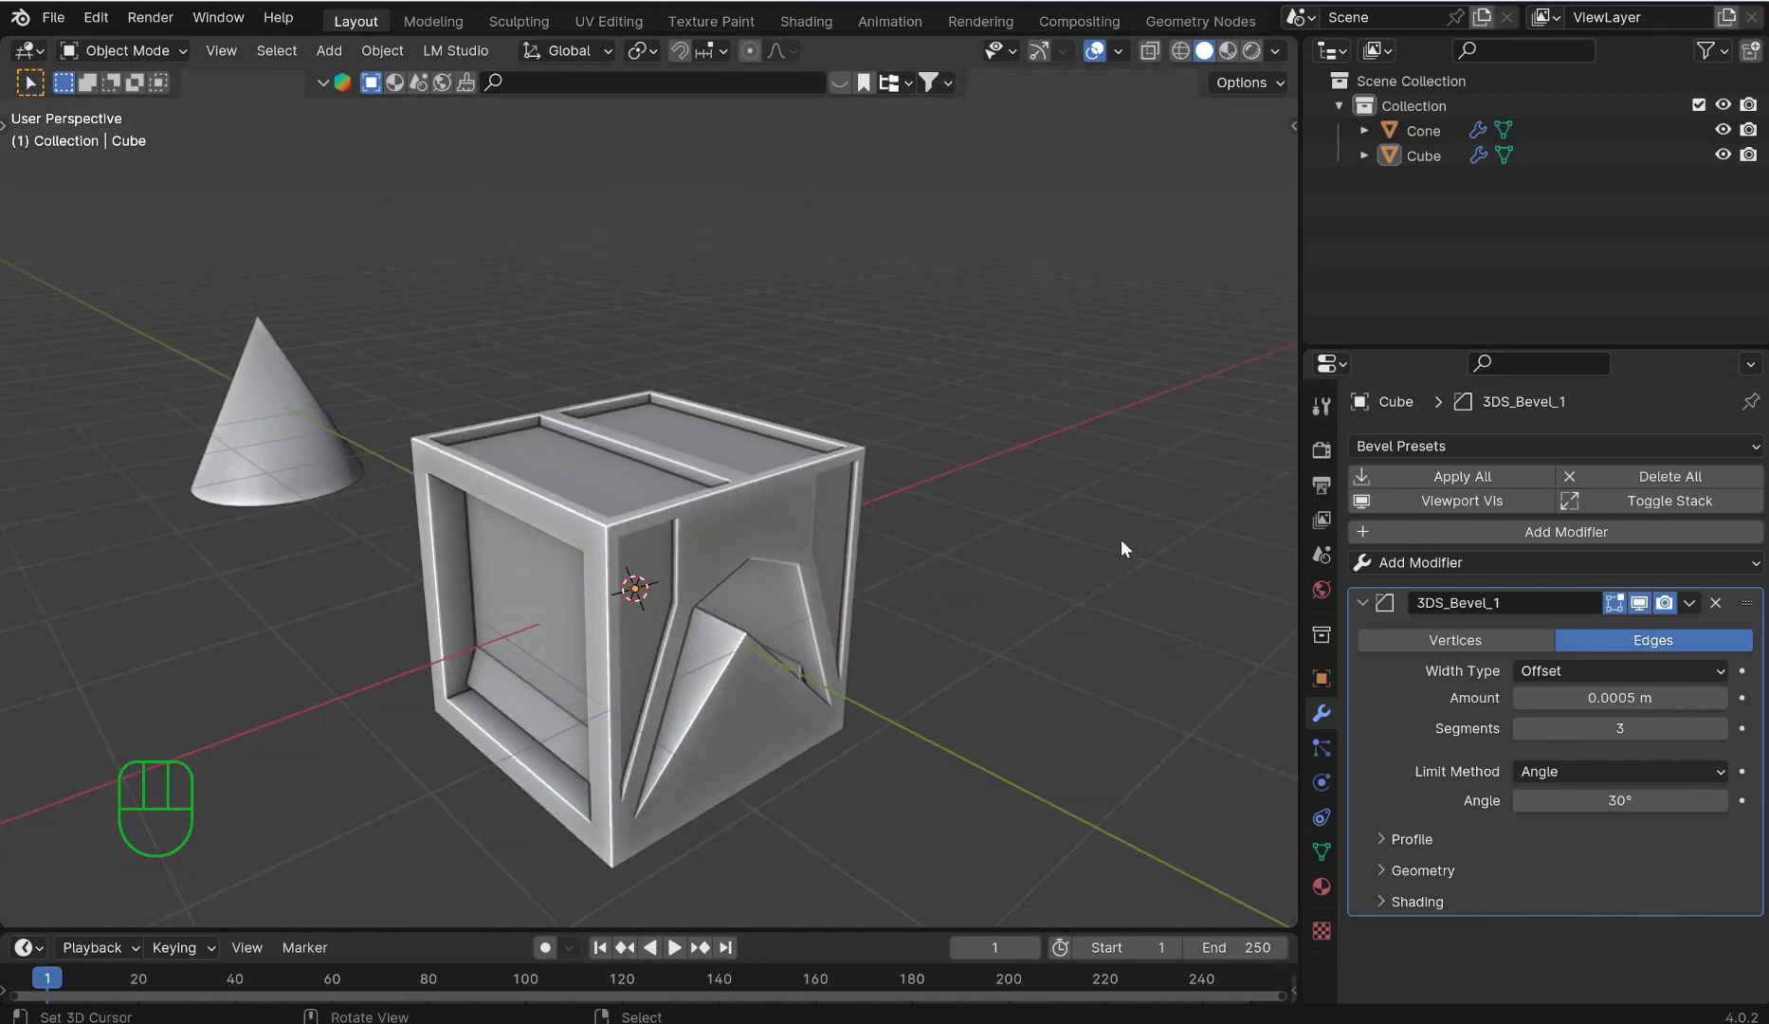
mouse_move(1651, 699)
shift+mouse_down()
mouse_move(1696, 699)
mouse_move(1657, 698)
shift+mouse_up()
middle_drag(1047, 626, 868, 439)
click(801, 451)
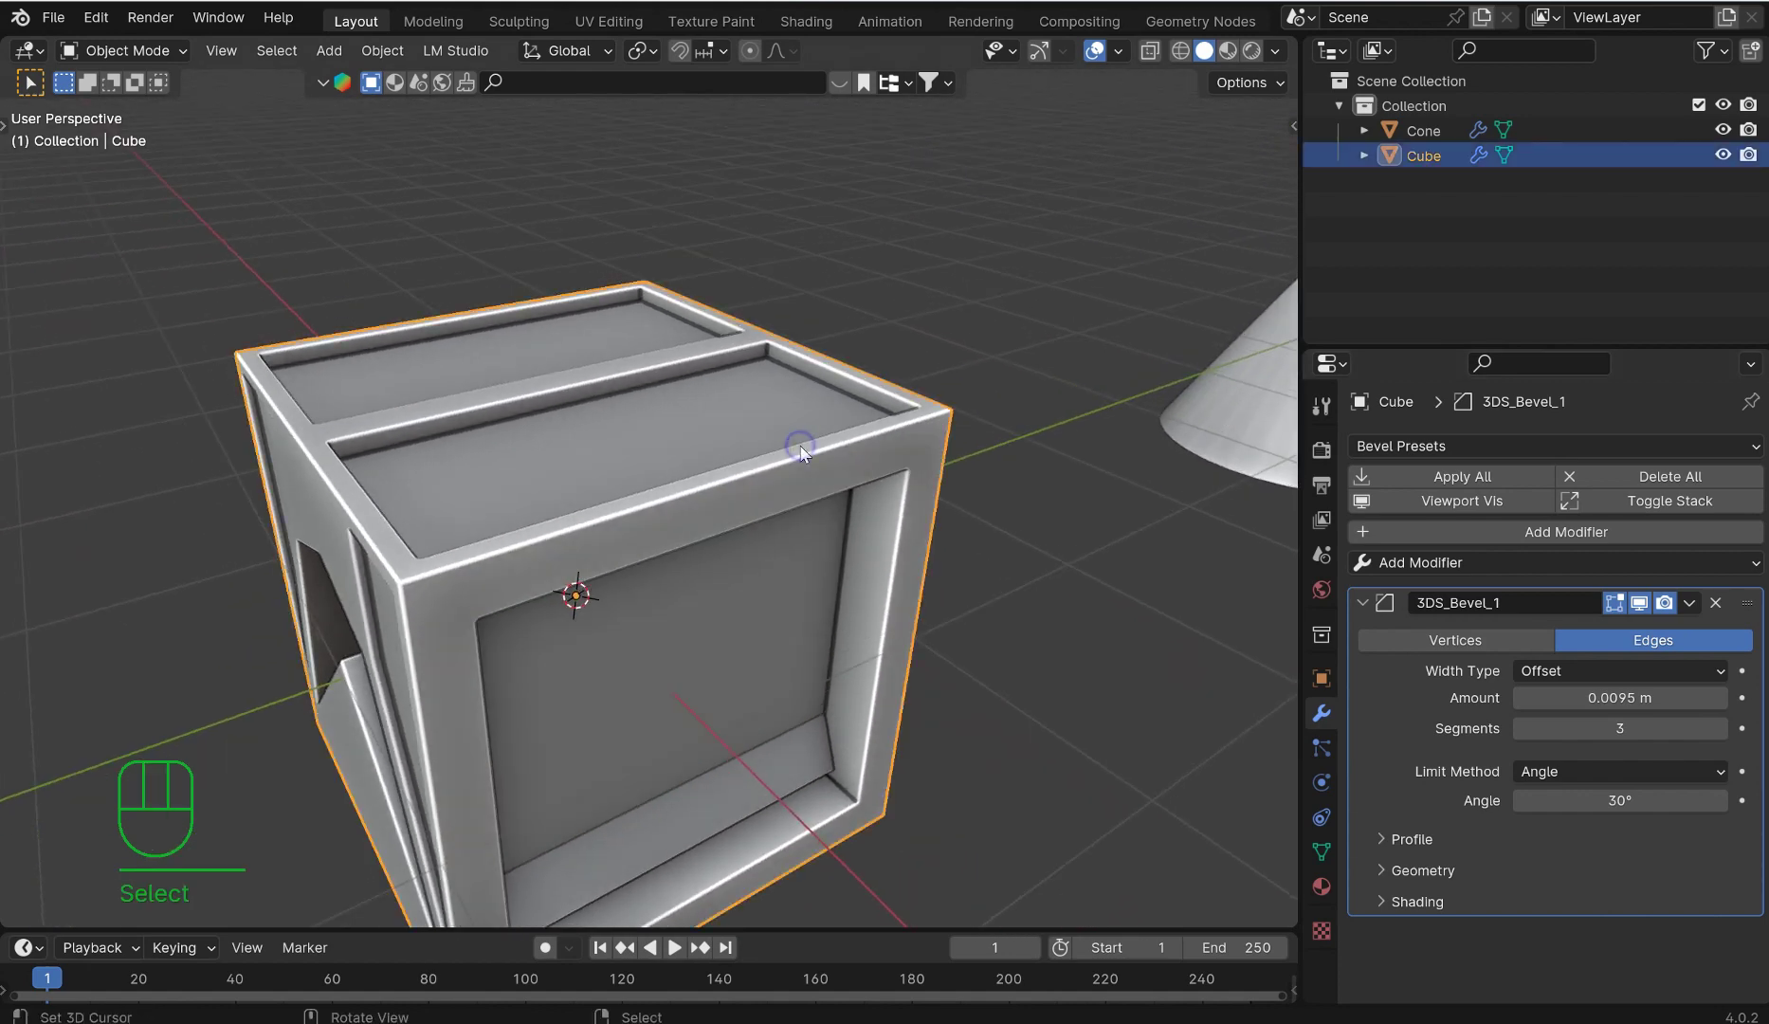
Step: Hide the cube and snap the cone to the world origin via the 3D cursor
key(h)
scroll(873, 444, down, 3)
click(1079, 404)
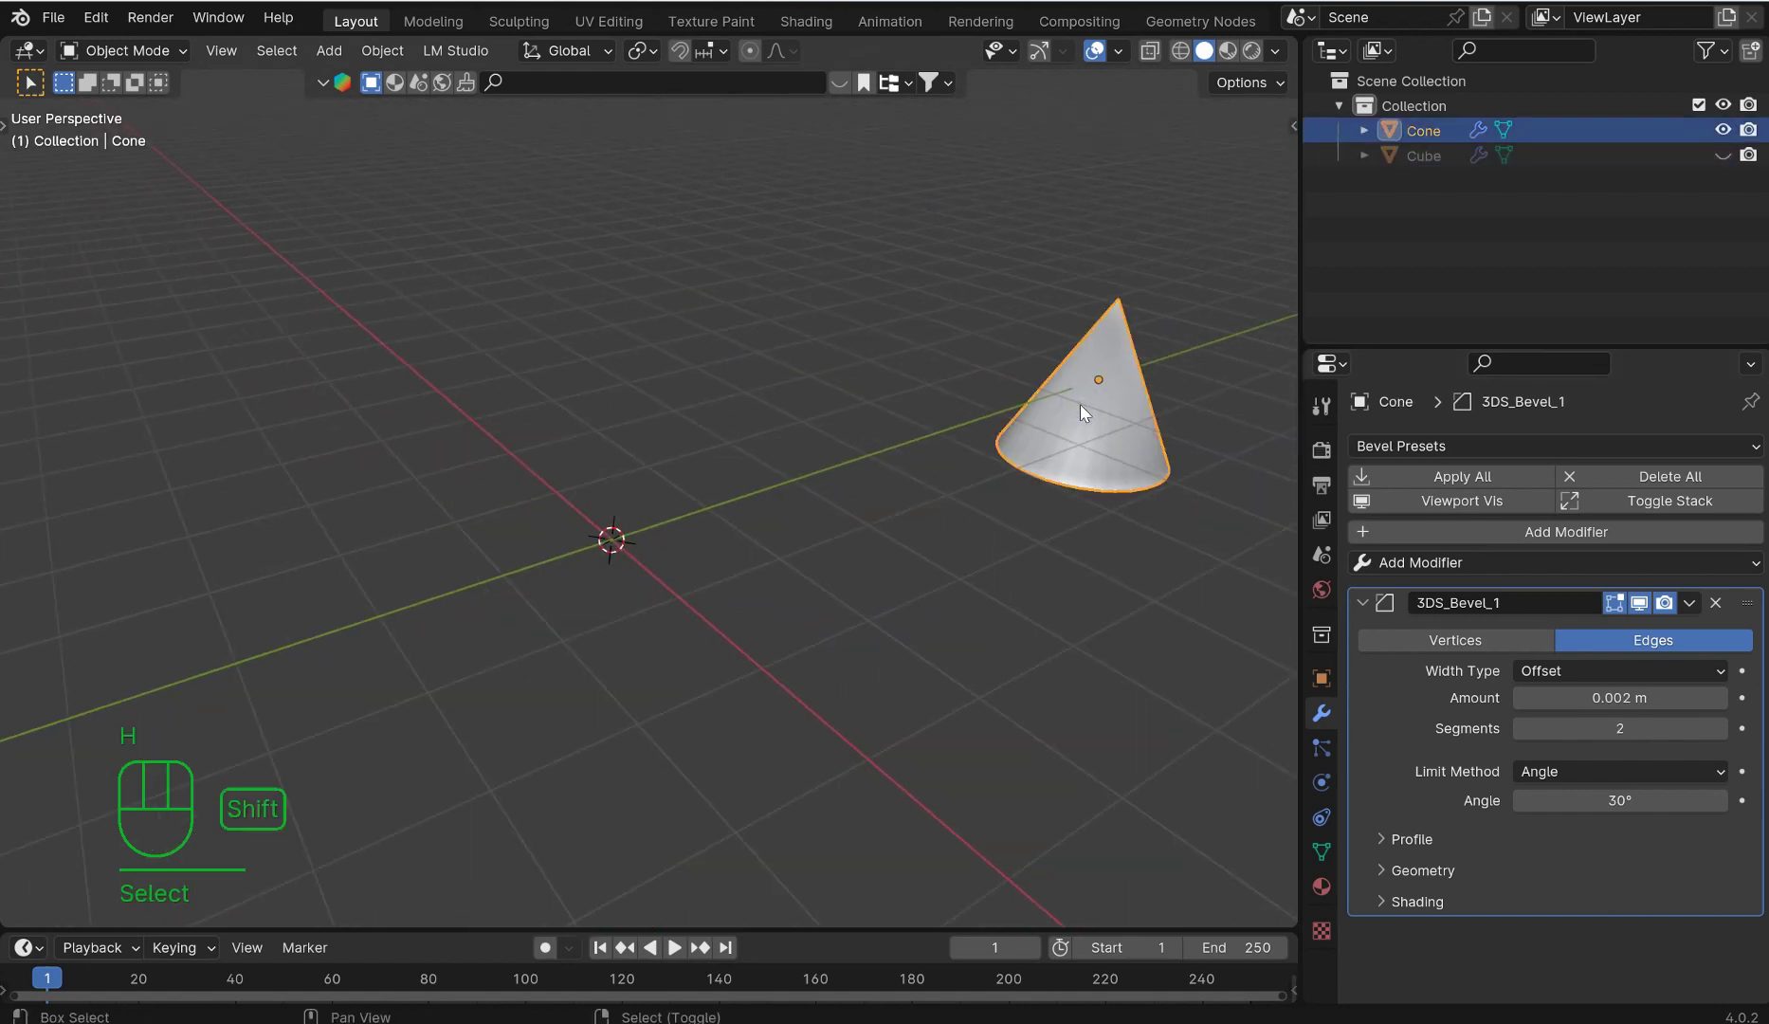
key(shift+s)
click(928, 492)
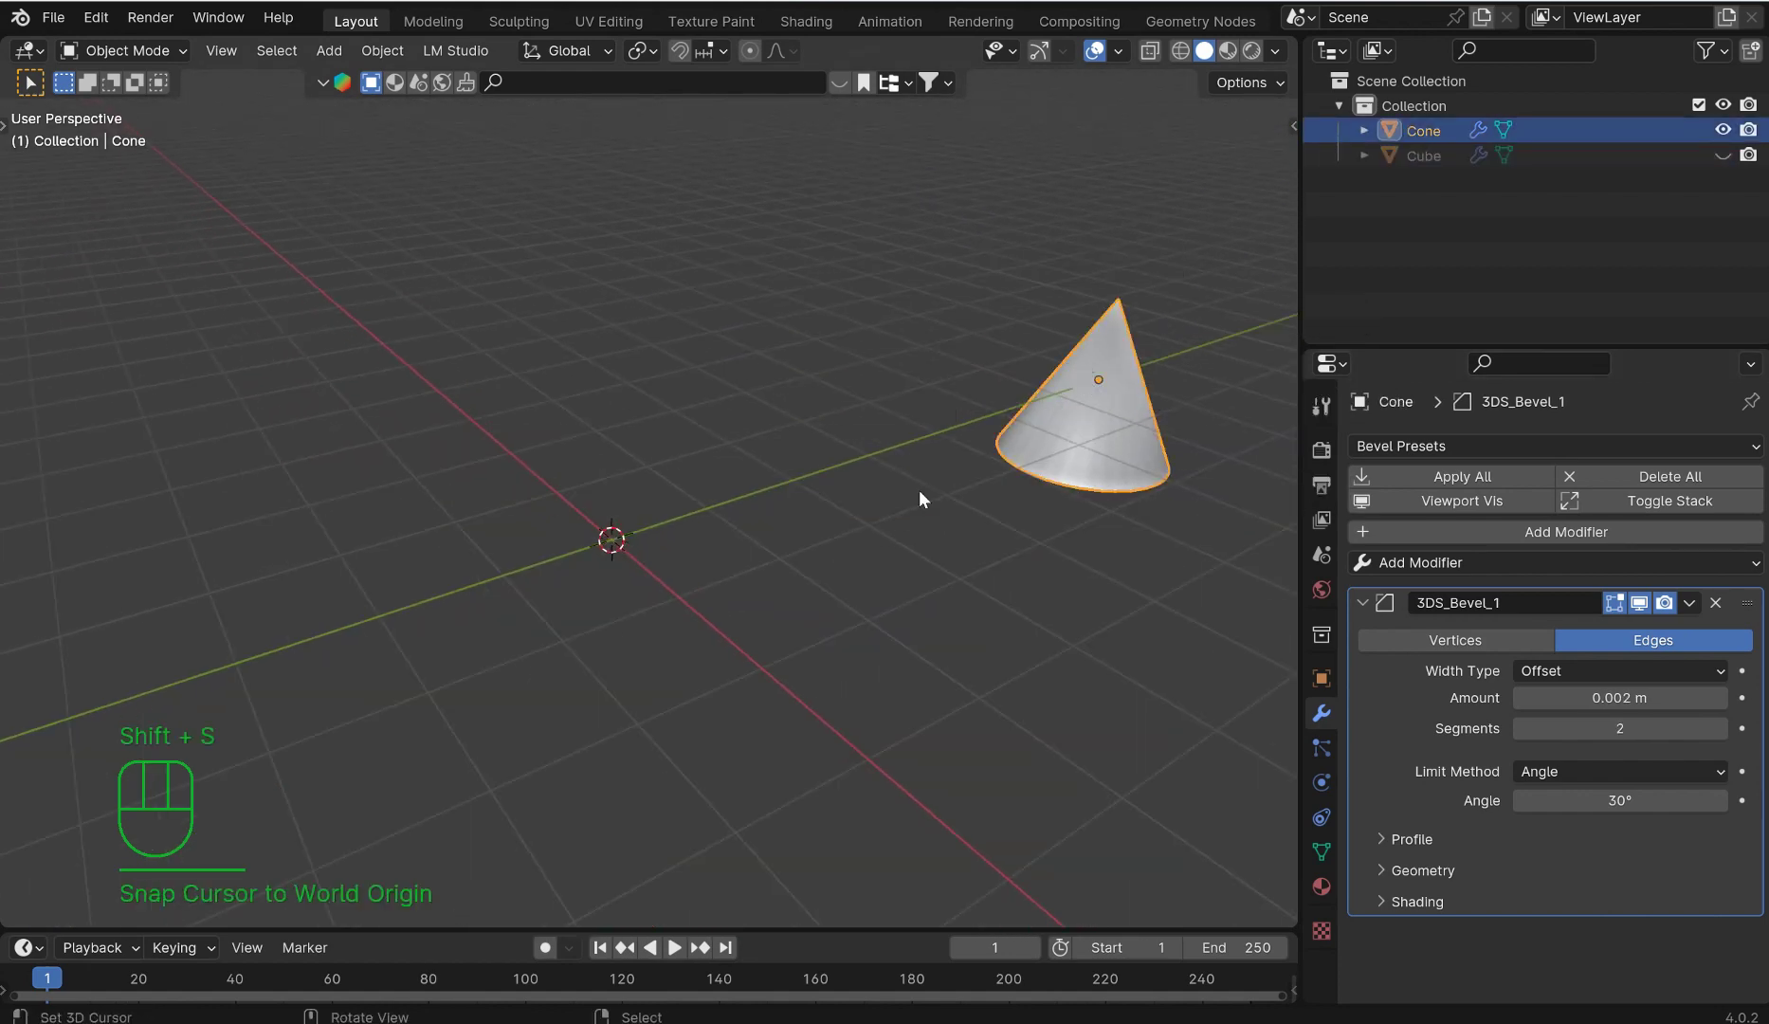
right_click(1044, 431)
key(shift+s)
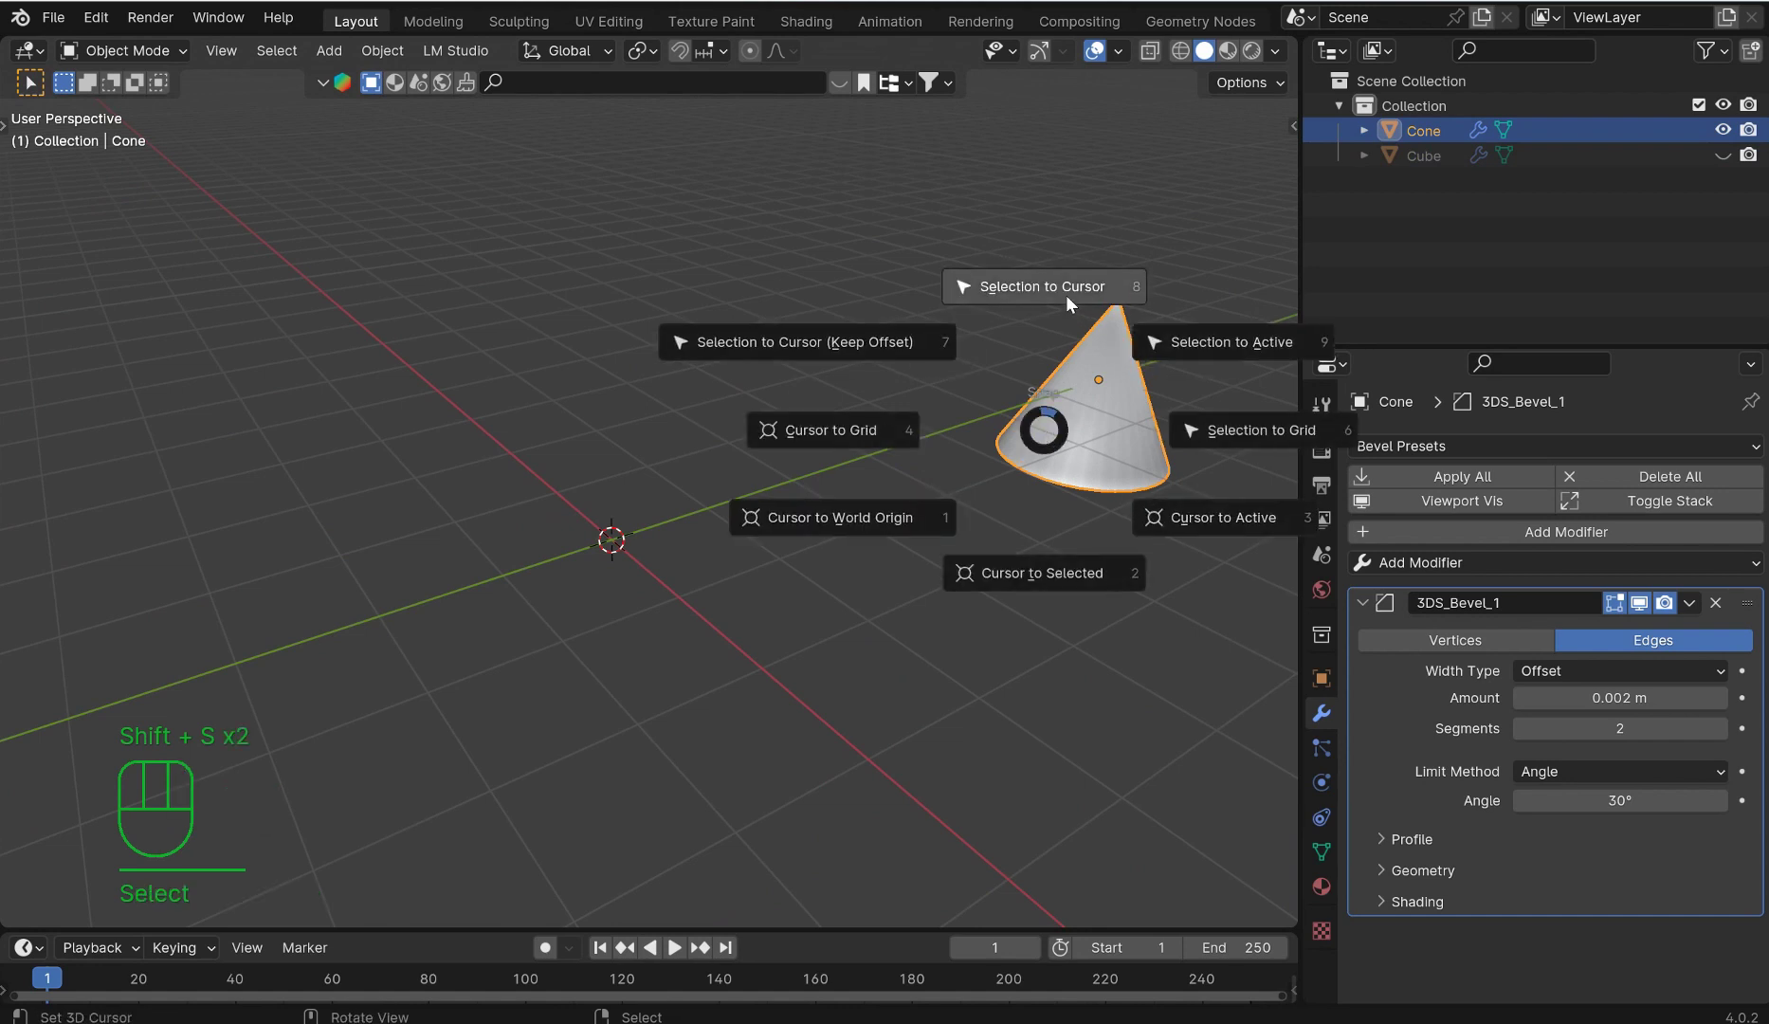
click(1048, 284)
Step: Enter Edit Mode with vertex selection, framing the cone in front view
middle_drag(691, 520, 659, 479)
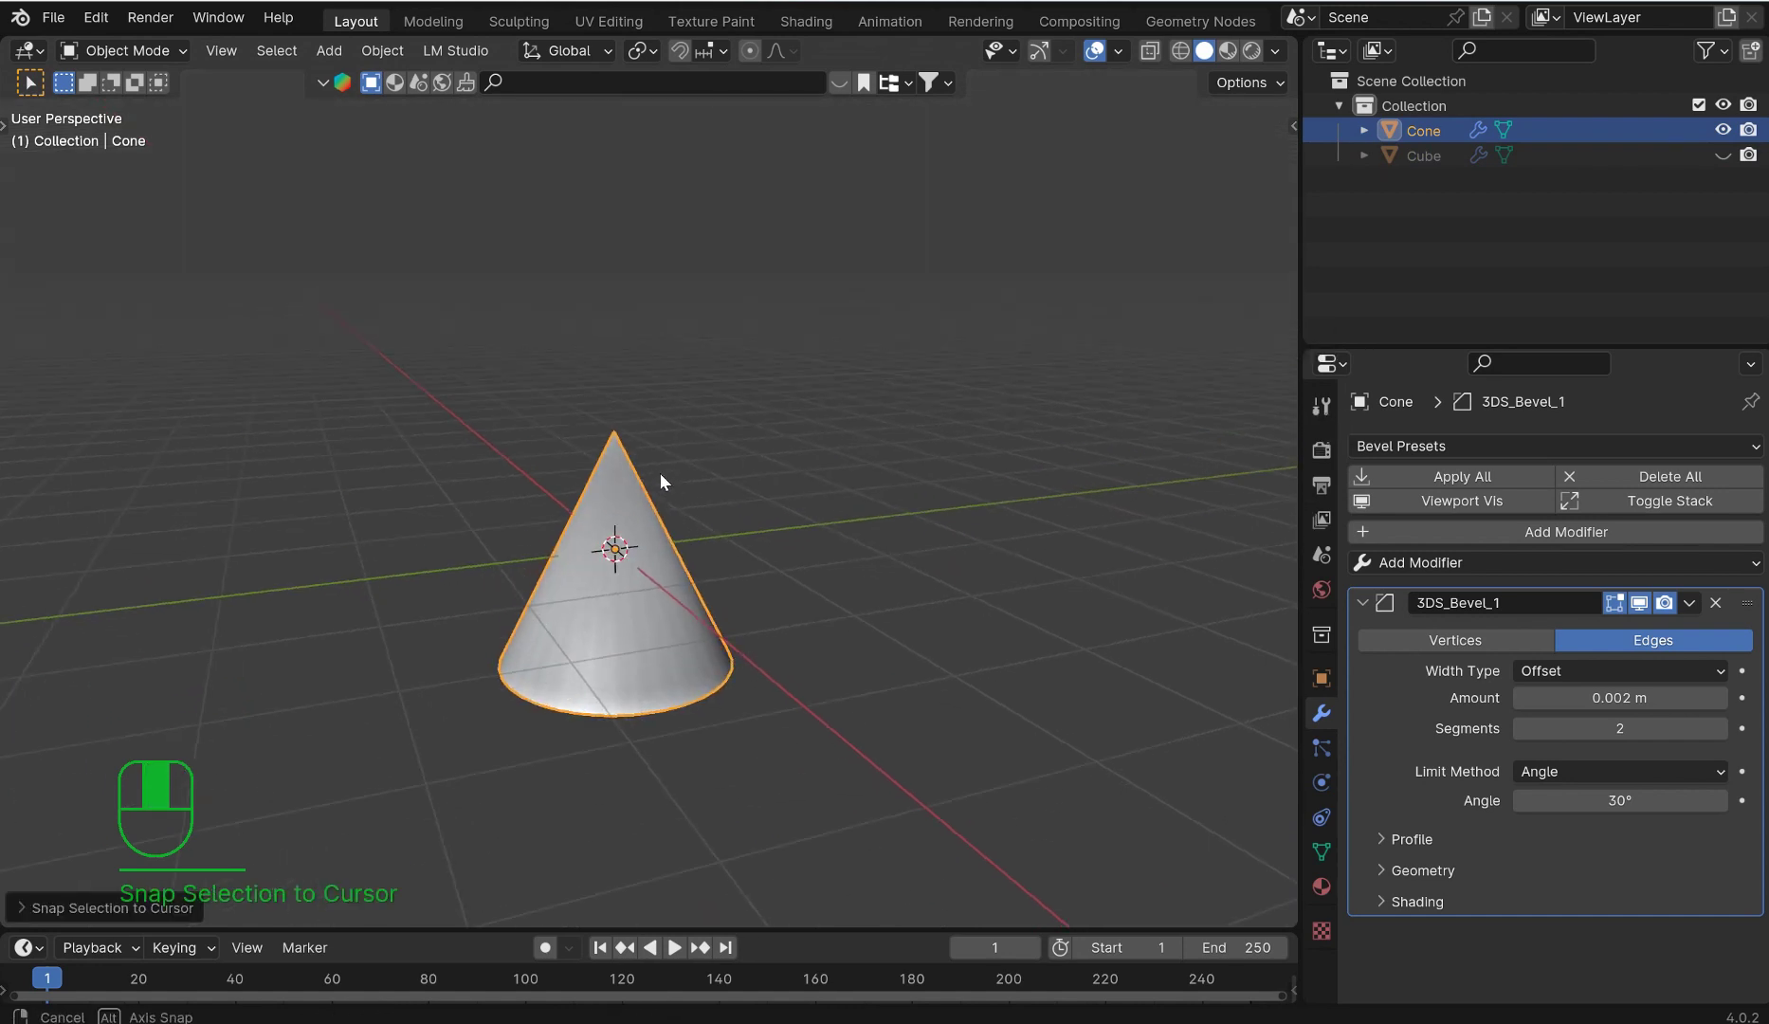
key(KP_1)
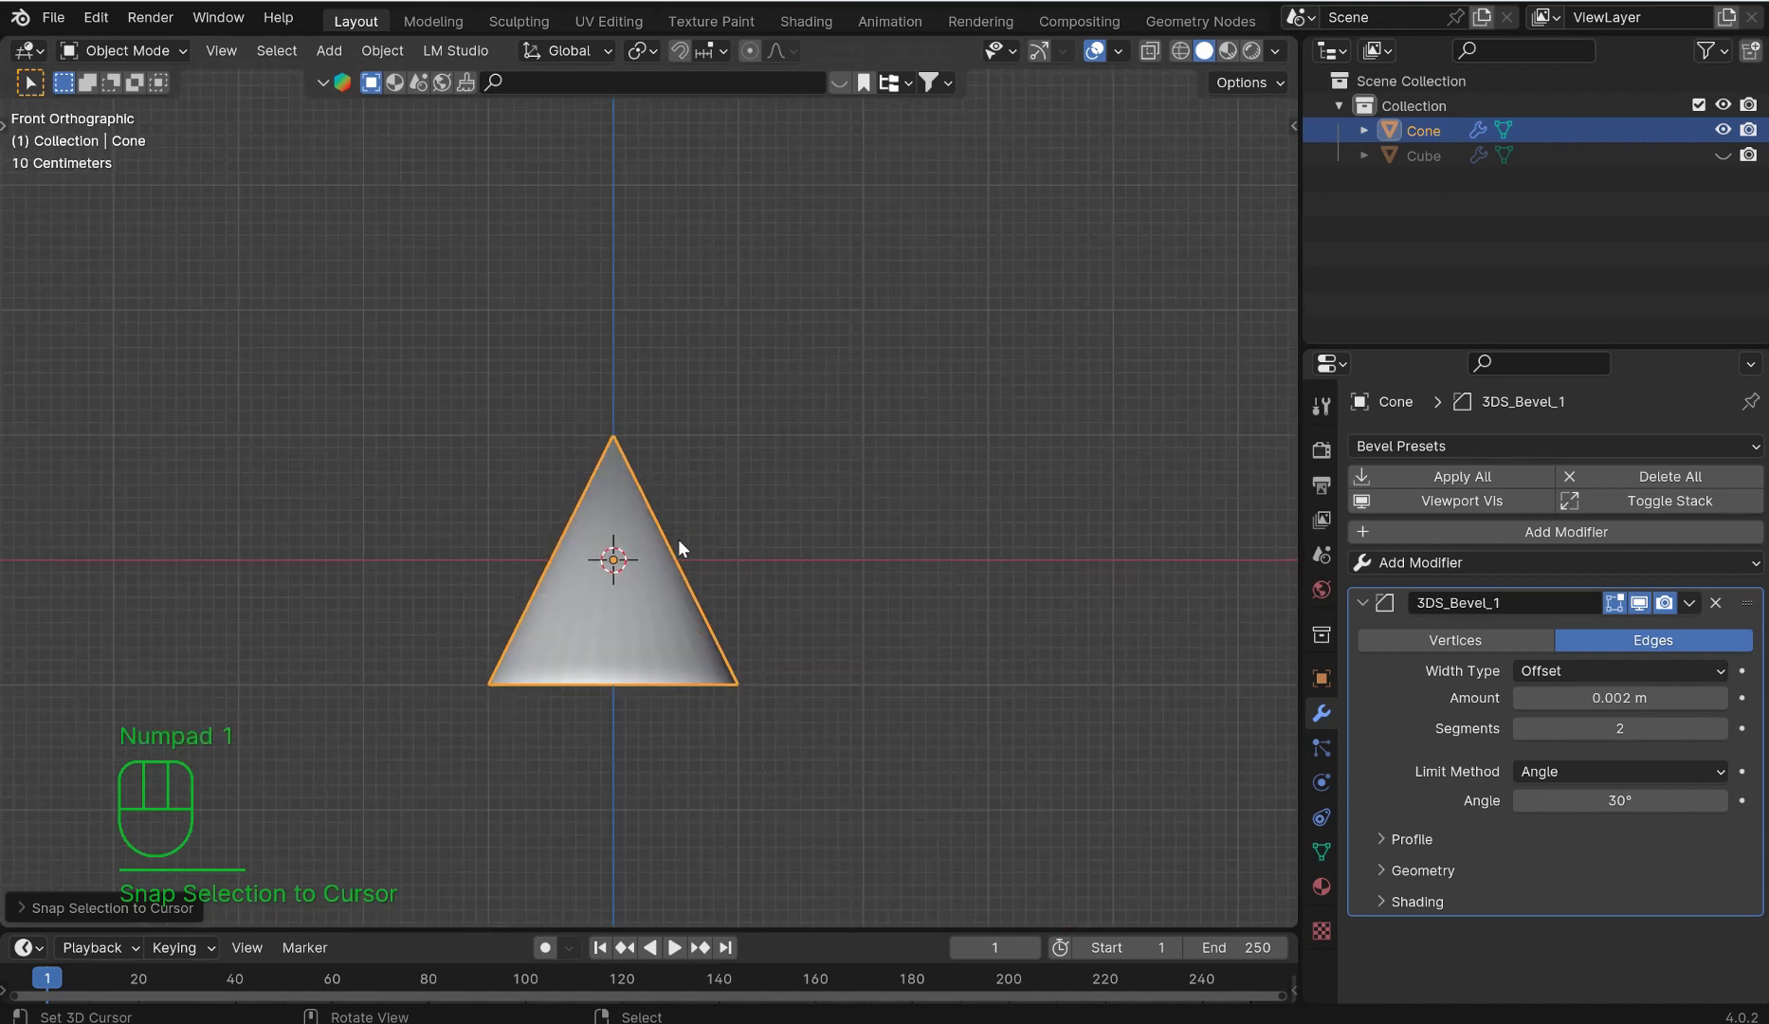
key(Tab)
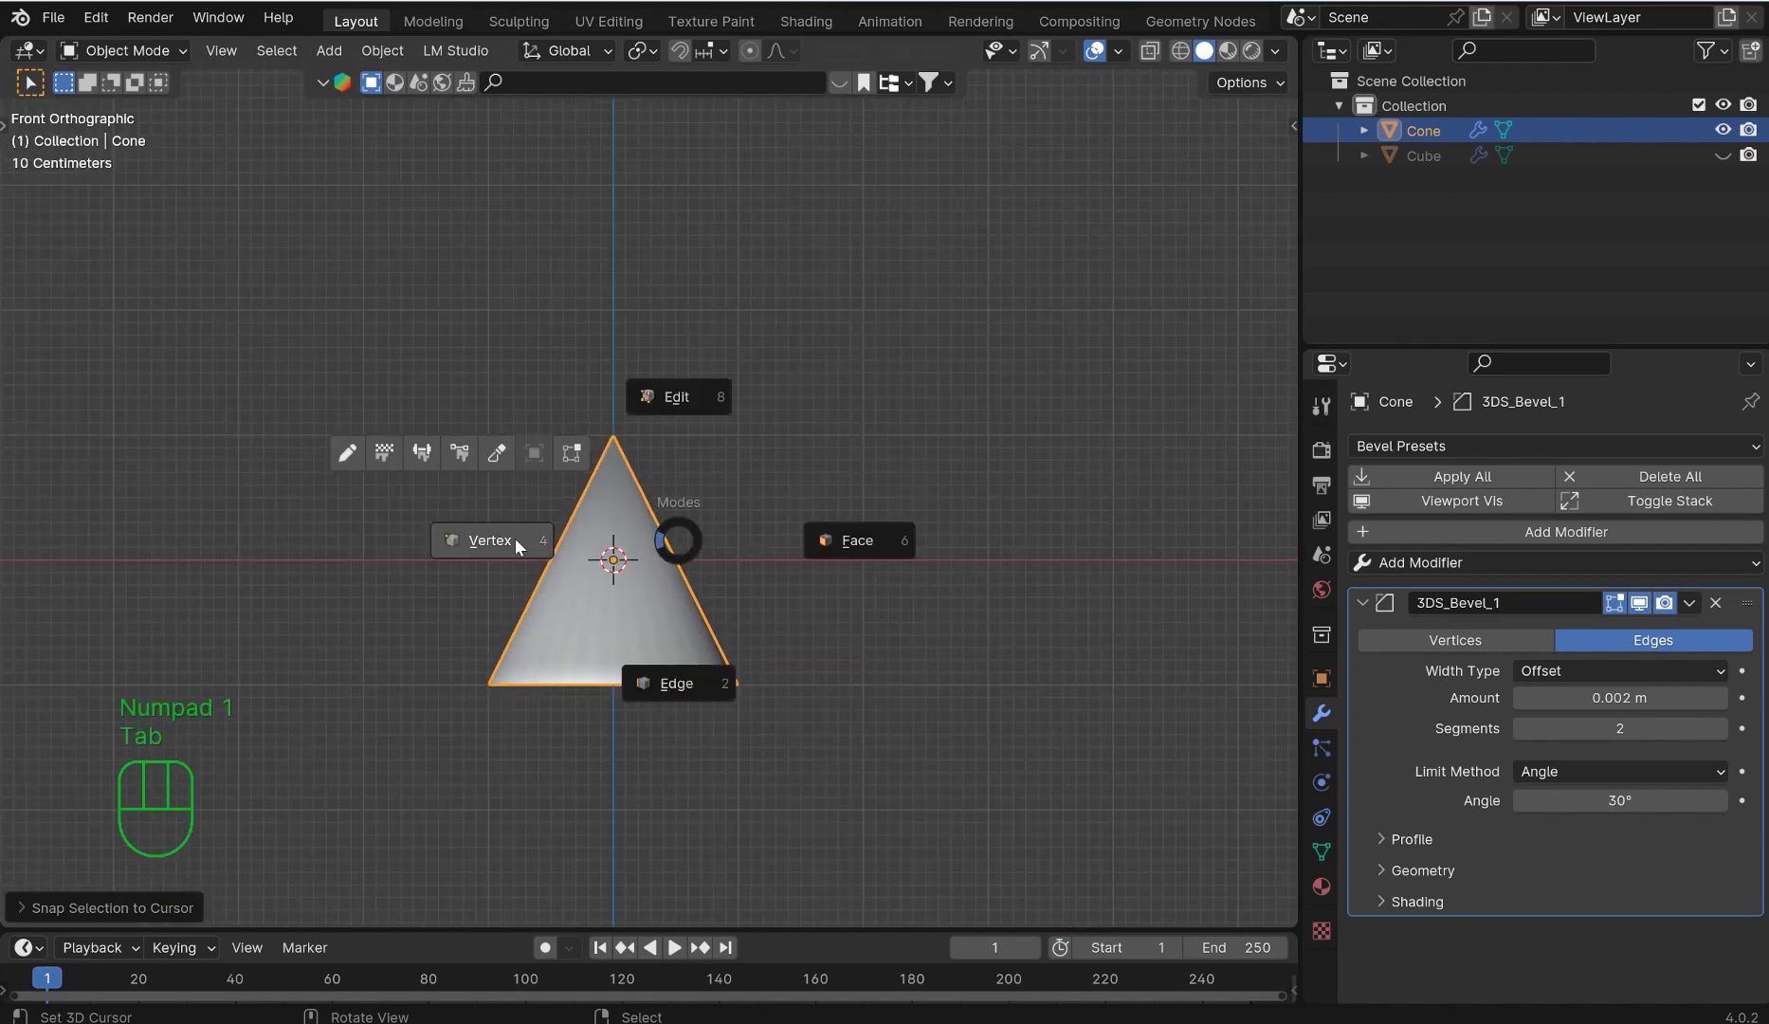
click(513, 537)
scroll(695, 592, up, 3)
shift+middle_drag(749, 593, 762, 466)
scroll(846, 498, up, 5)
Step: Switch to edge select and select the cone's bottom edge loop
scroll(761, 469, down, 3)
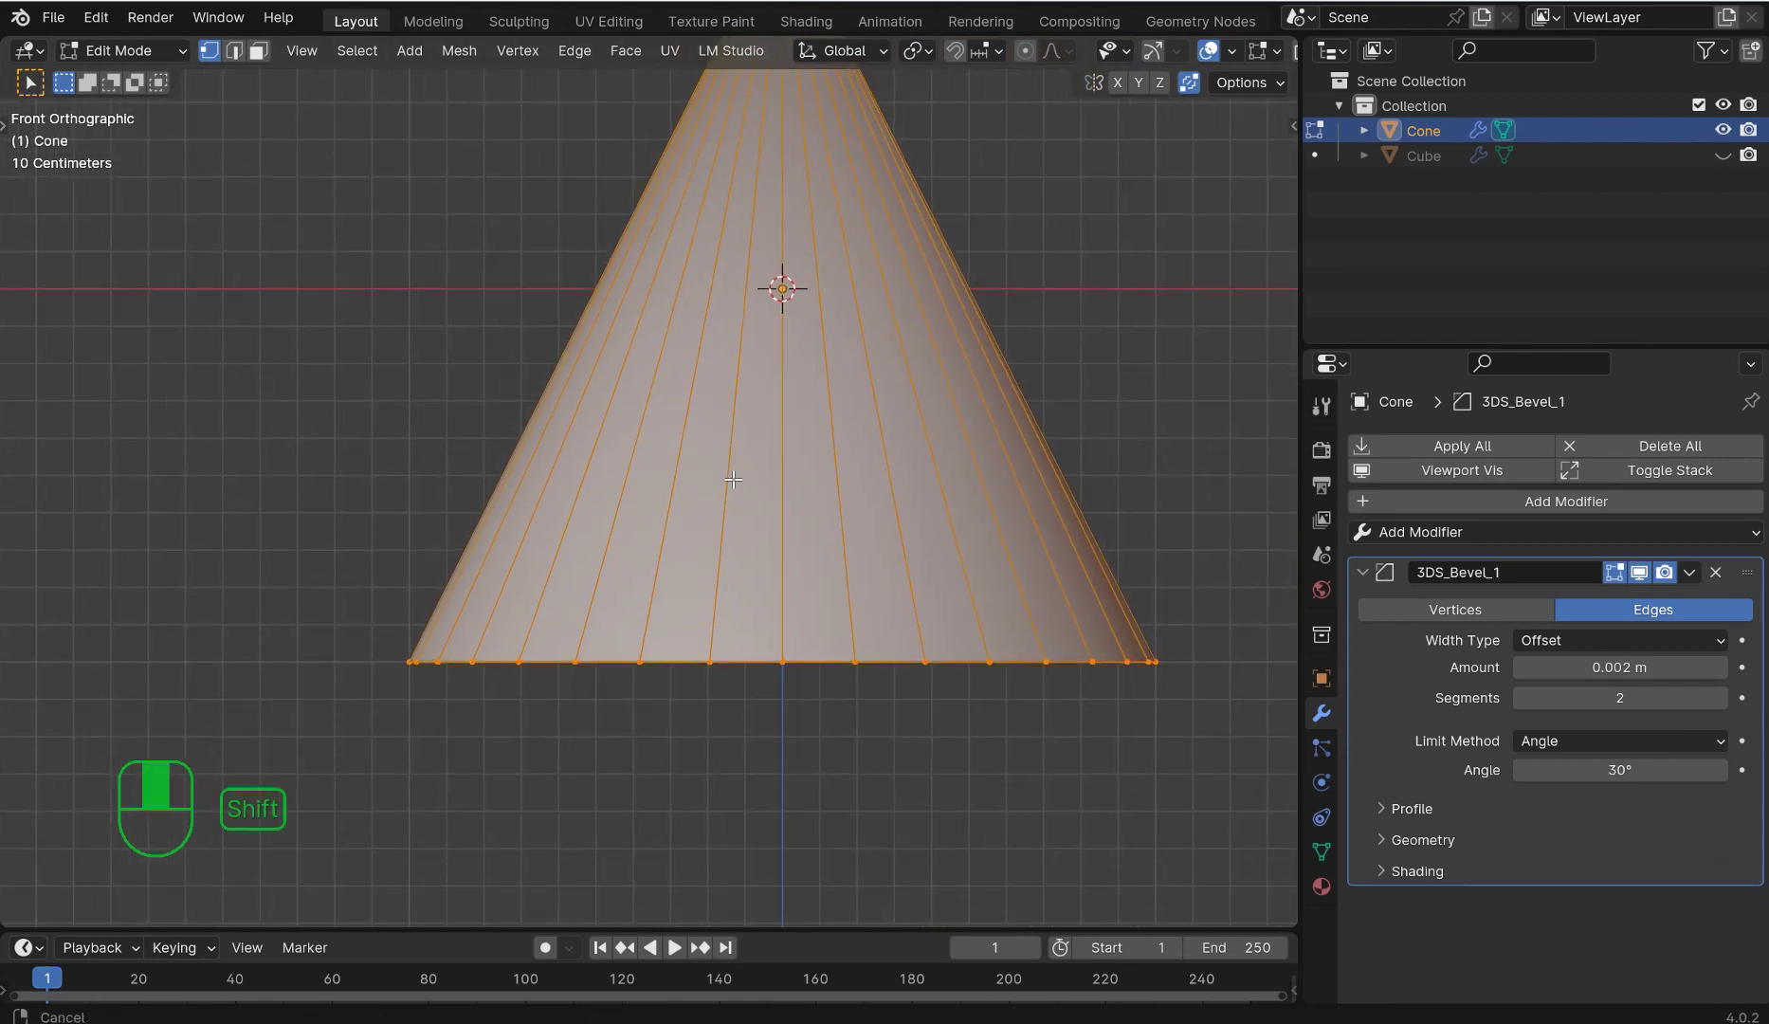
key(ctrl+Tab)
click(775, 656)
middle_drag(775, 656, 750, 826)
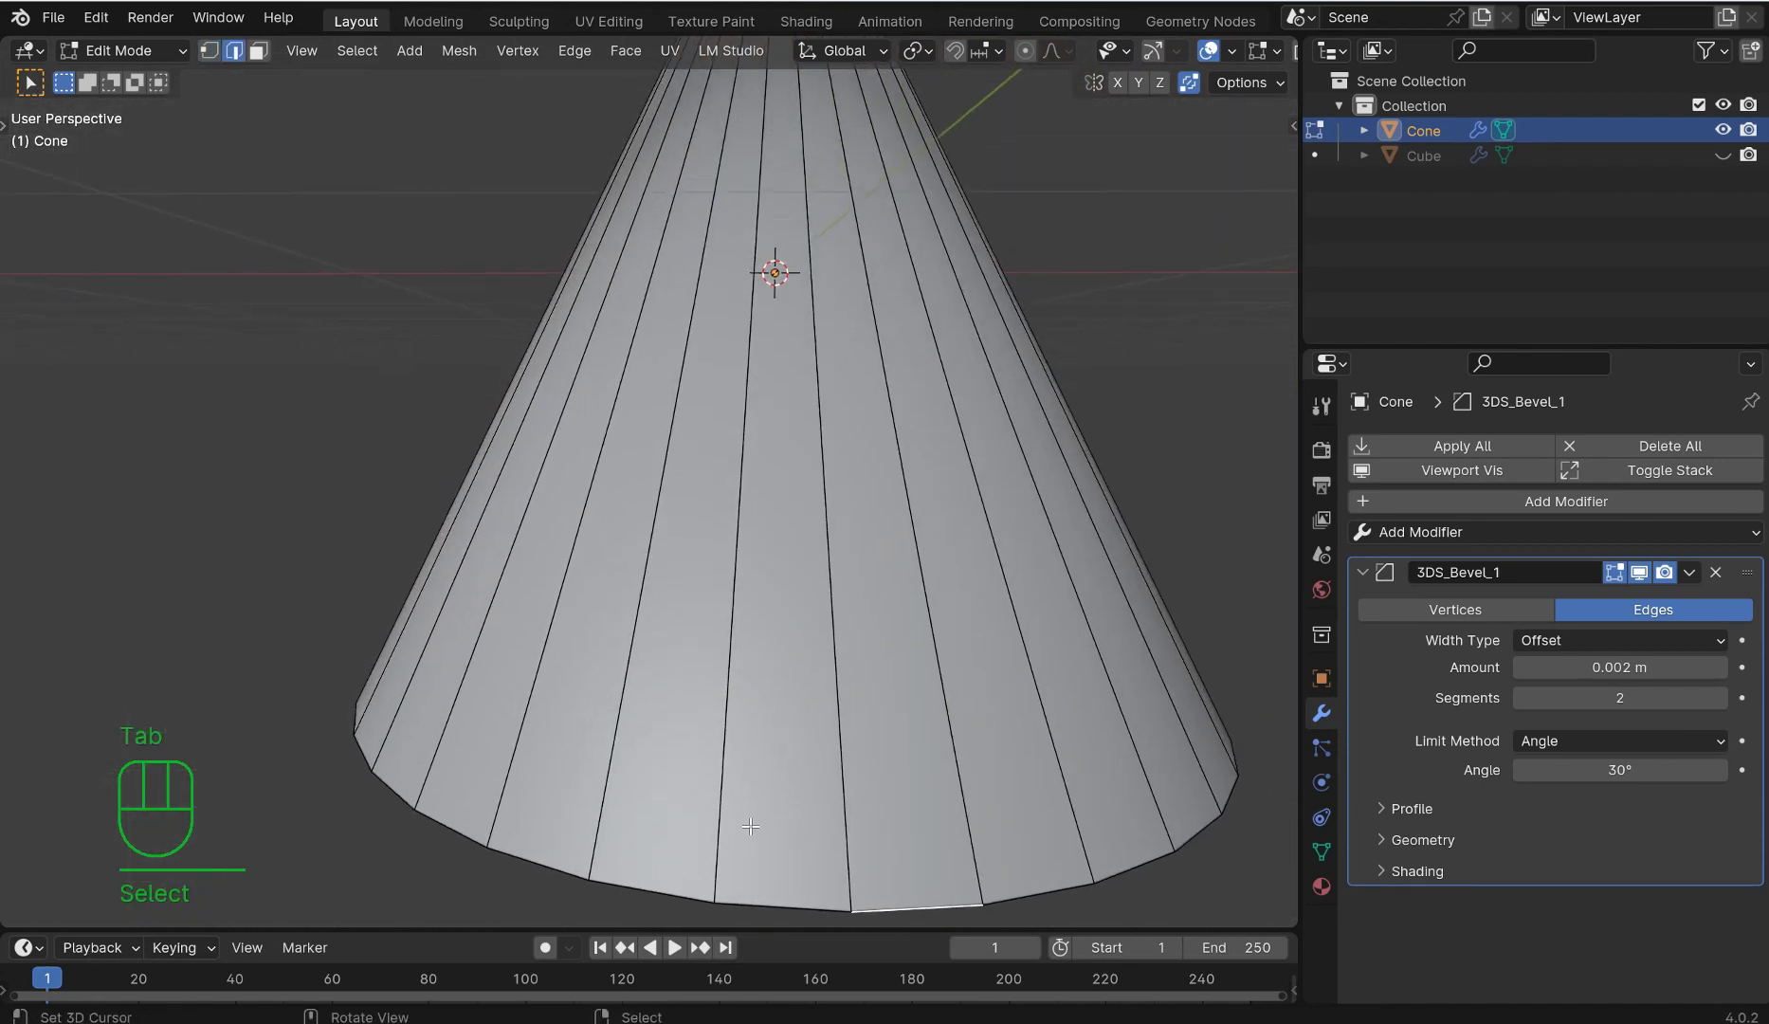
alt+shift+click(759, 896)
alt+shift+click(759, 897)
alt+shift+click(760, 897)
middle_drag(760, 897, 851, 723)
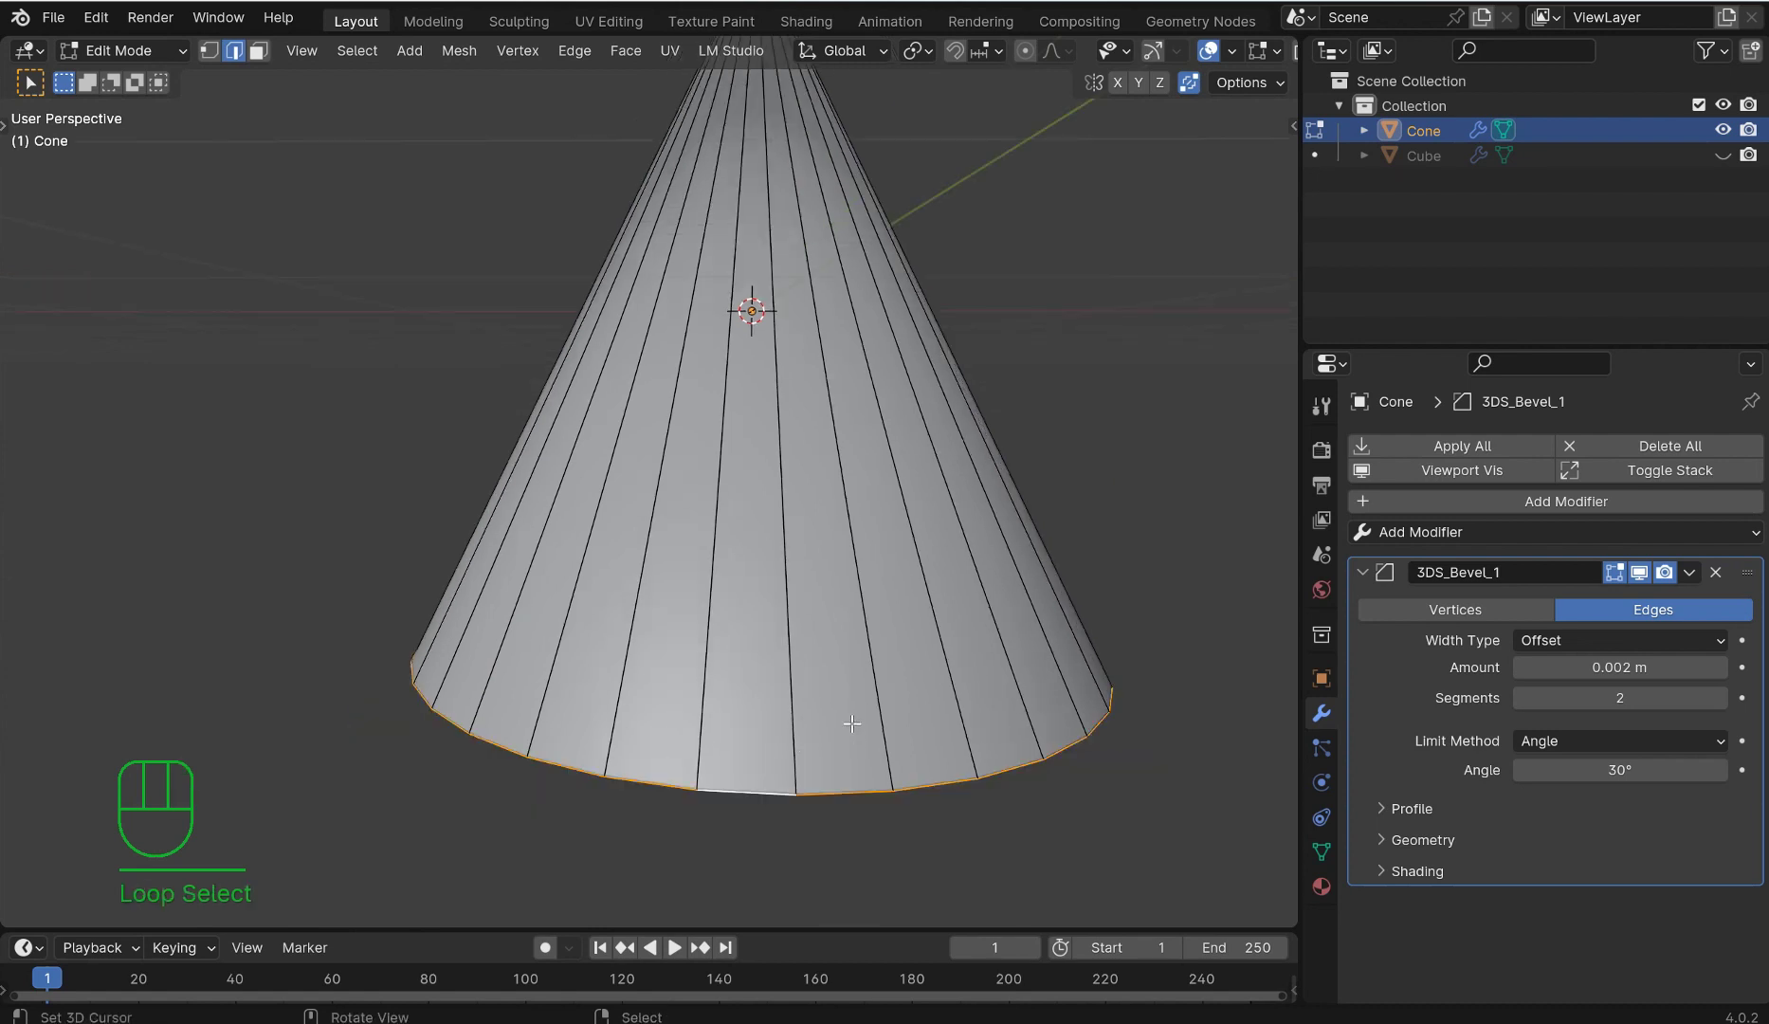
Step: Bevel the bottom loop into a narrow band and start sliding its upper loop up
key(ctrl+b)
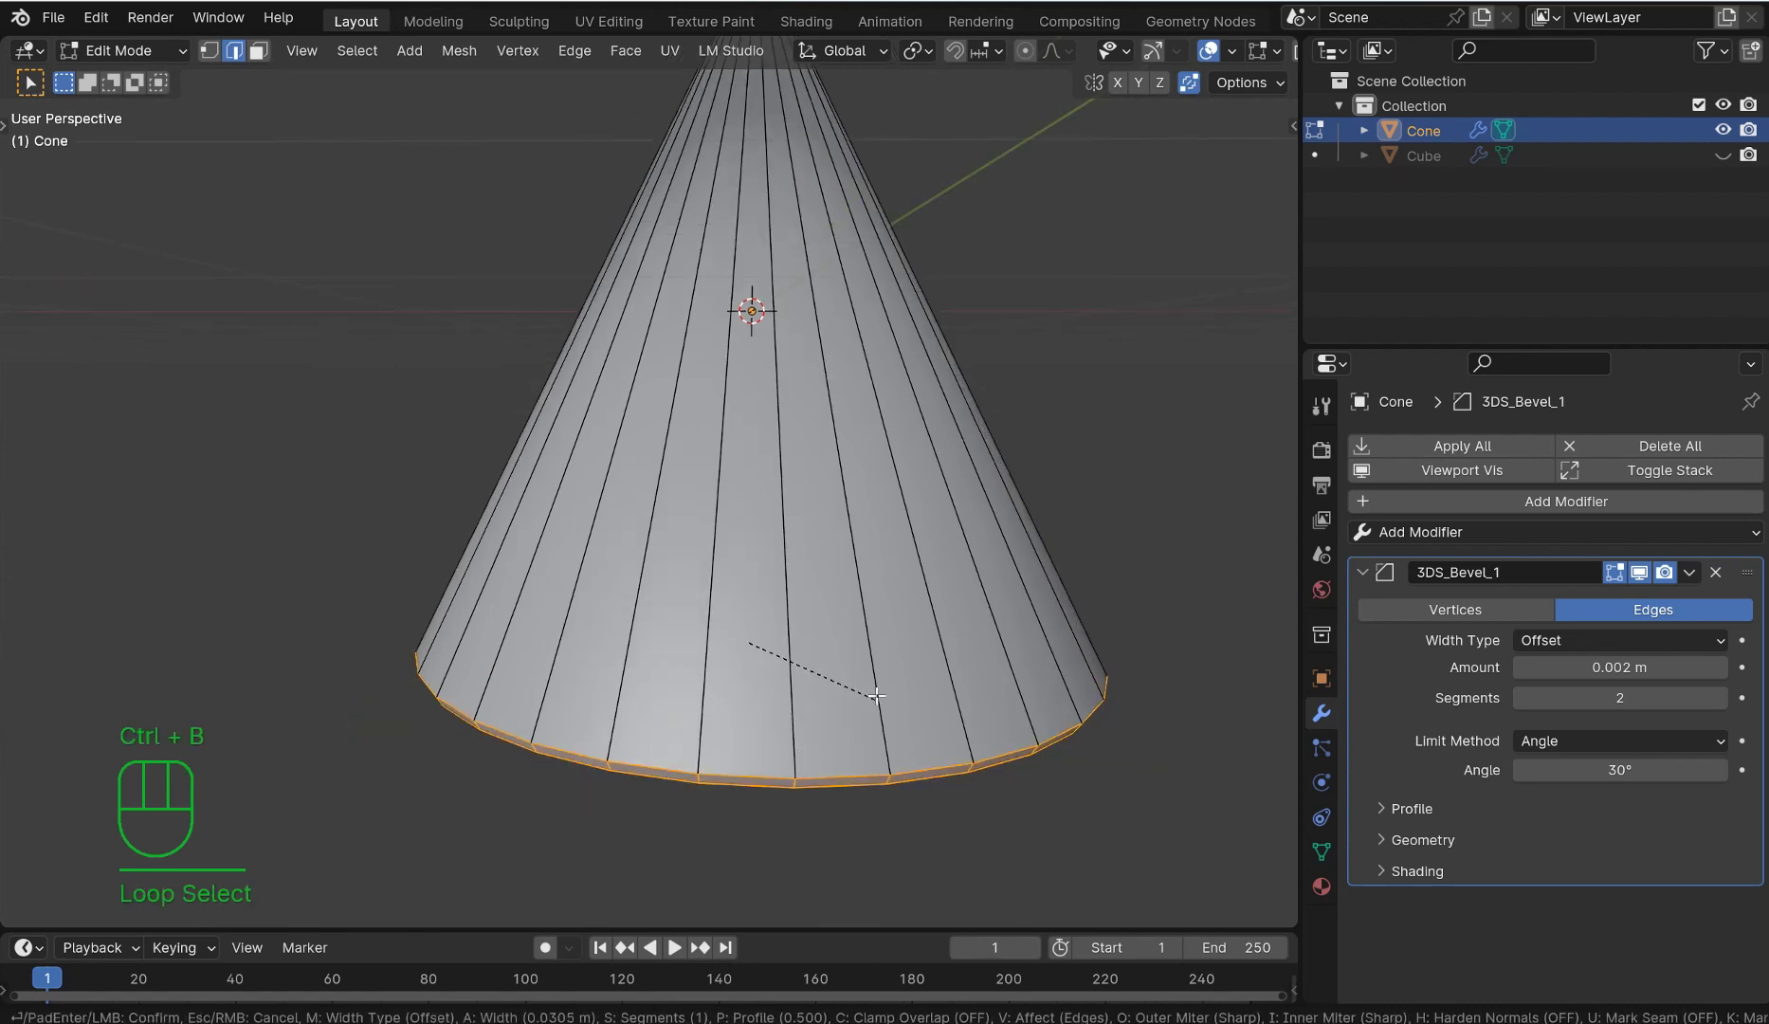
click(833, 753)
alt+shift+click(826, 739)
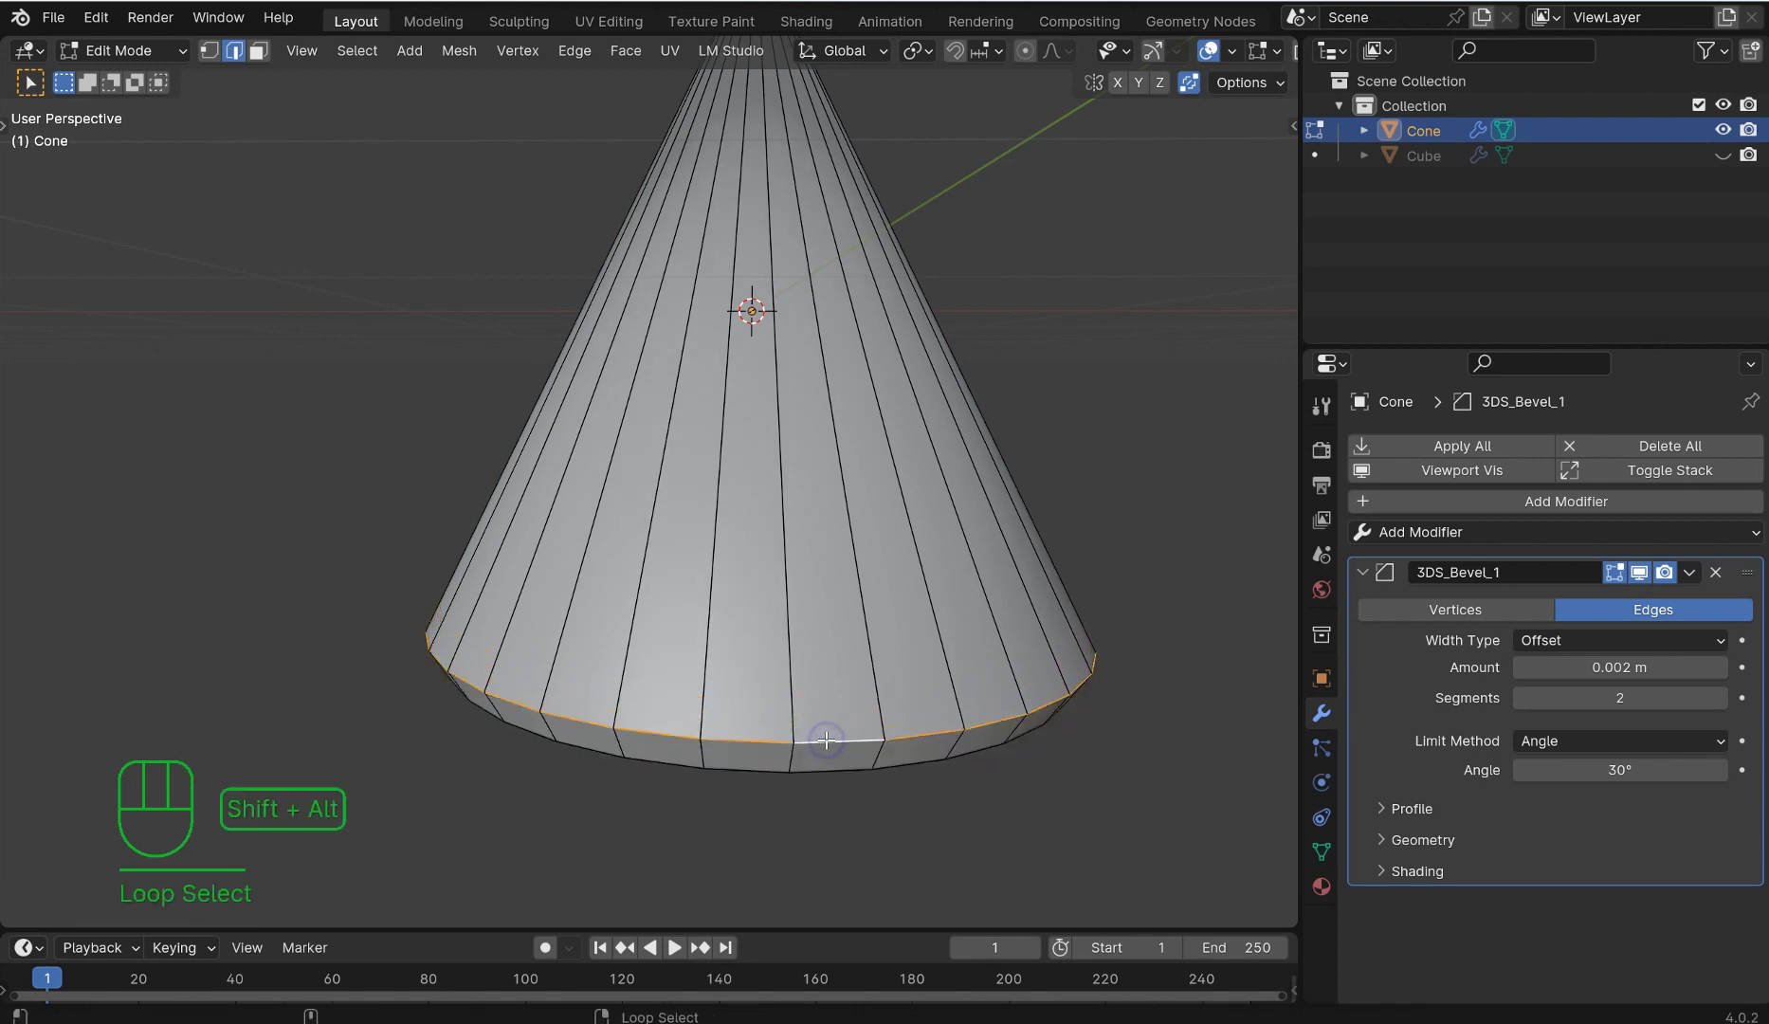
key(g)
key(g)
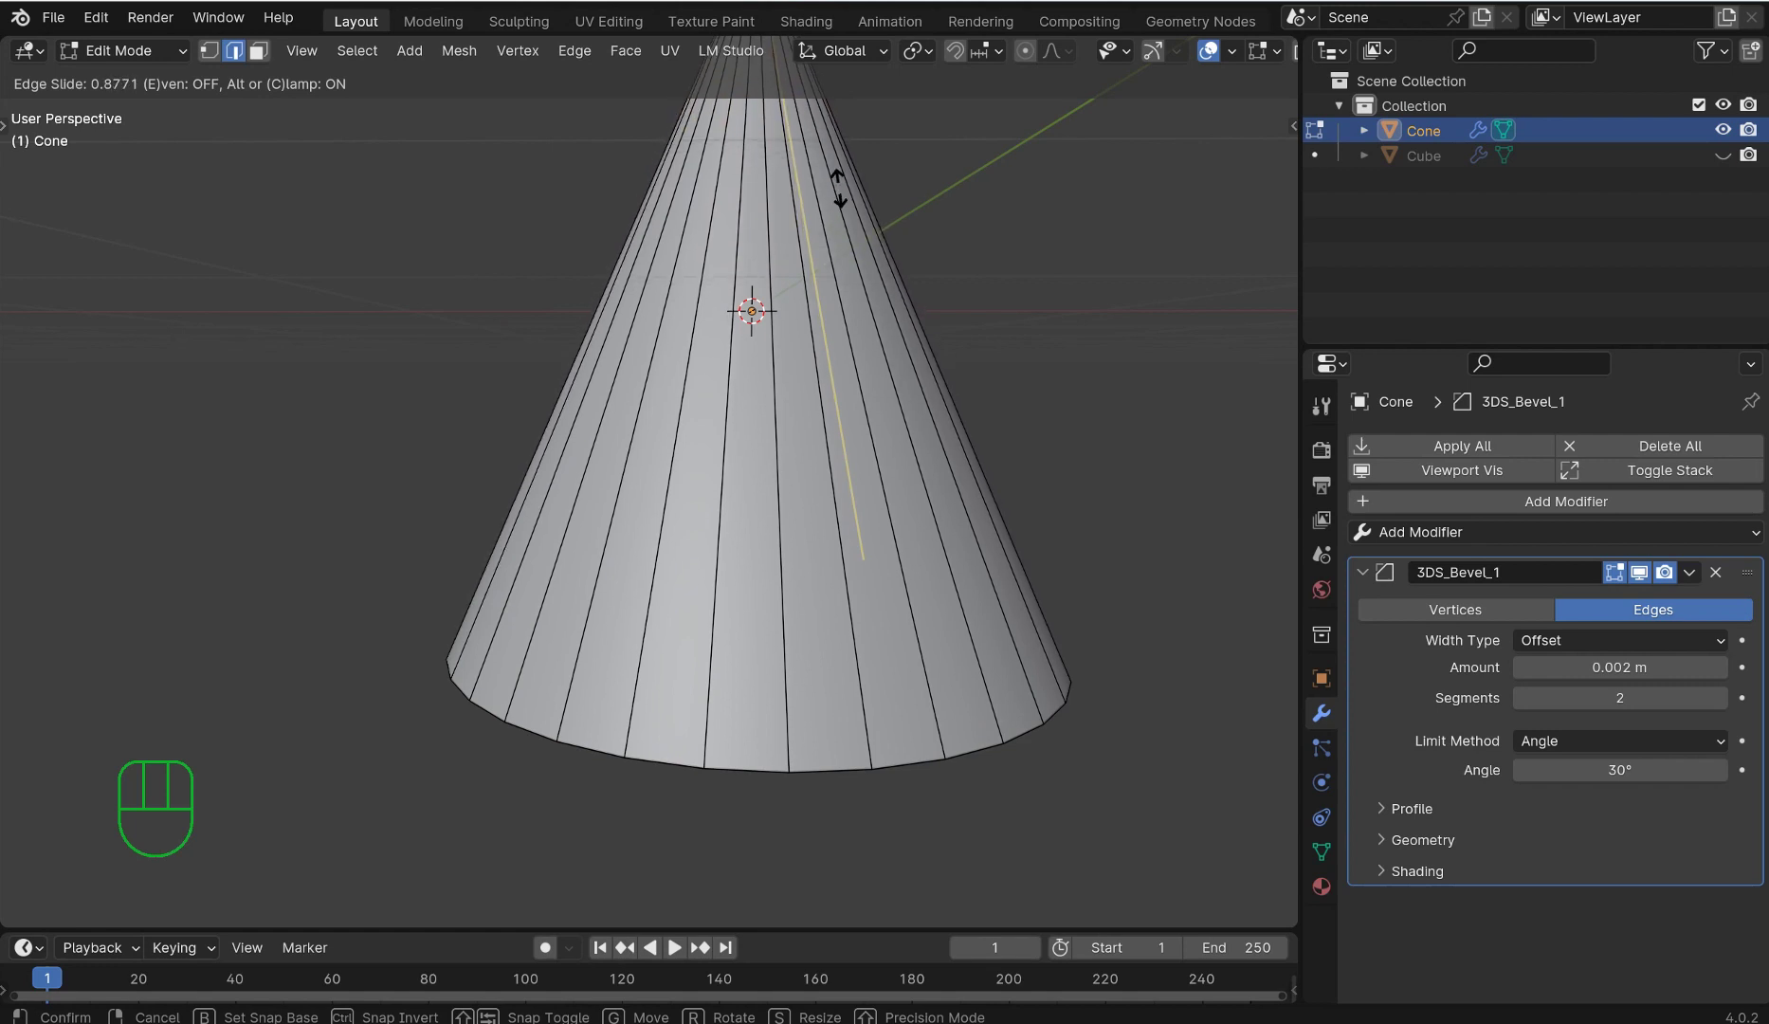
Step: Confirm the loop slide, then undo the bevel and slide edits
click(832, 524)
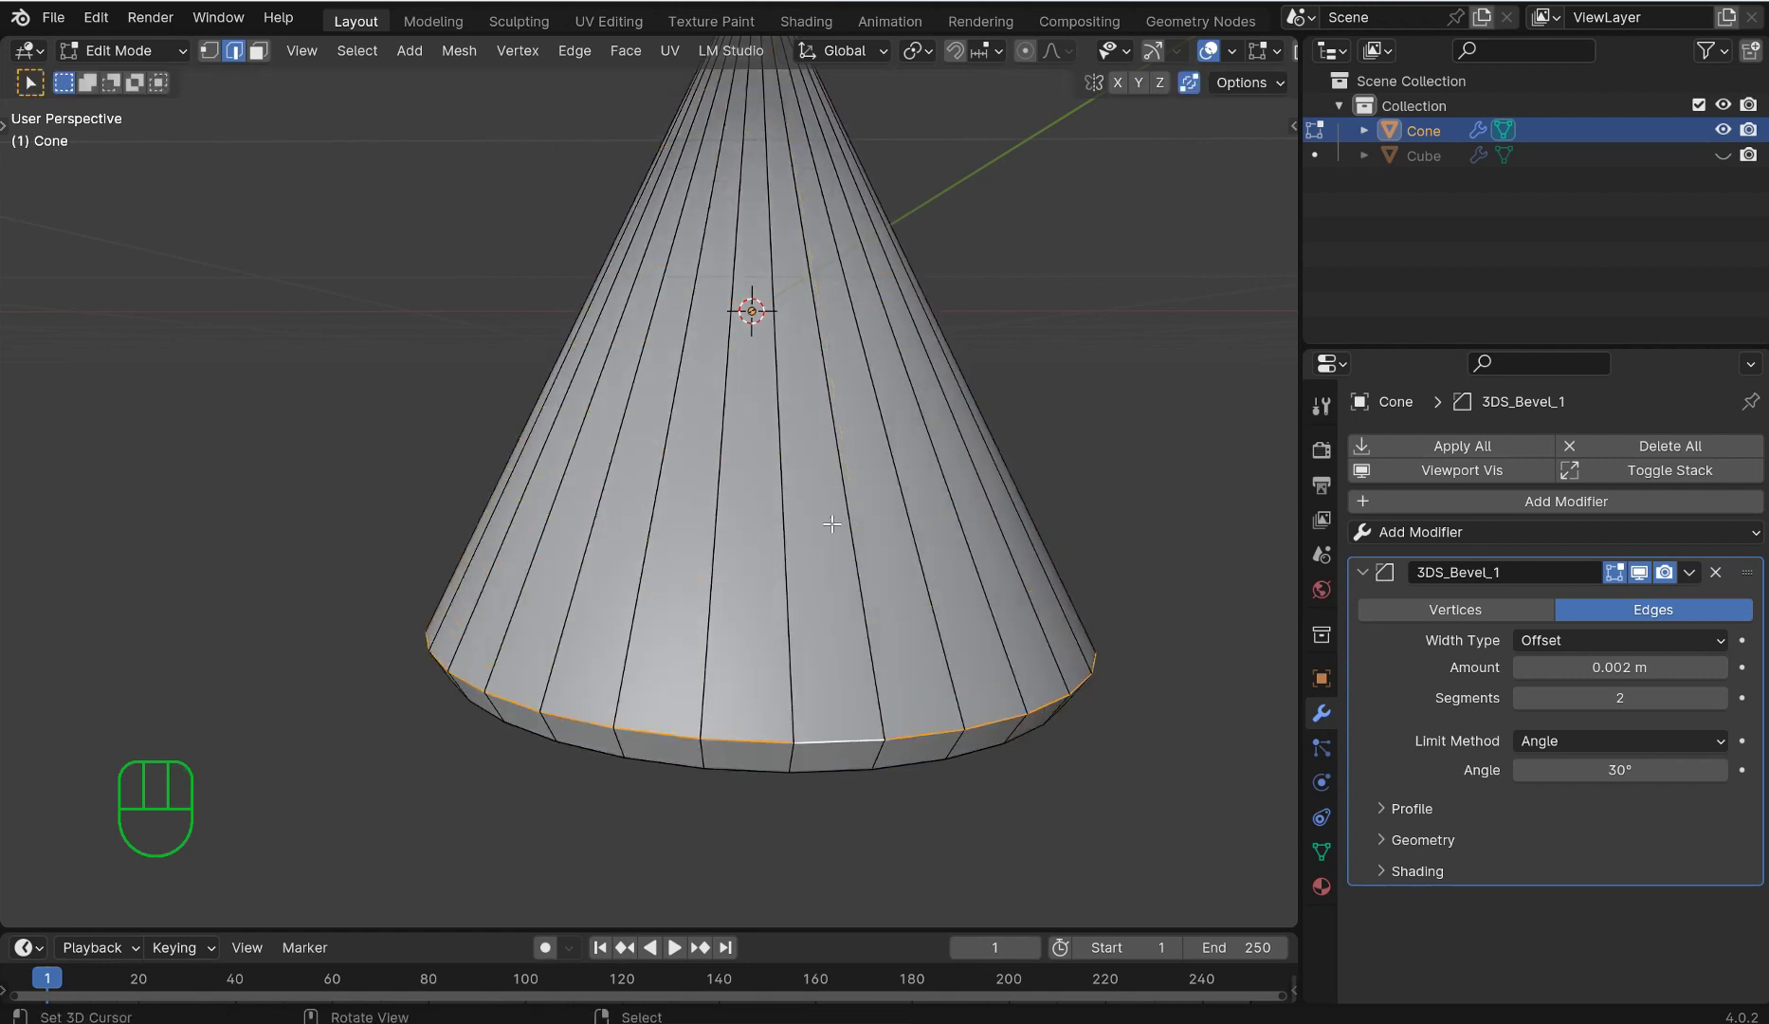
key(ctrl+z)
key(ctrl+z)
key(ctrl+z)
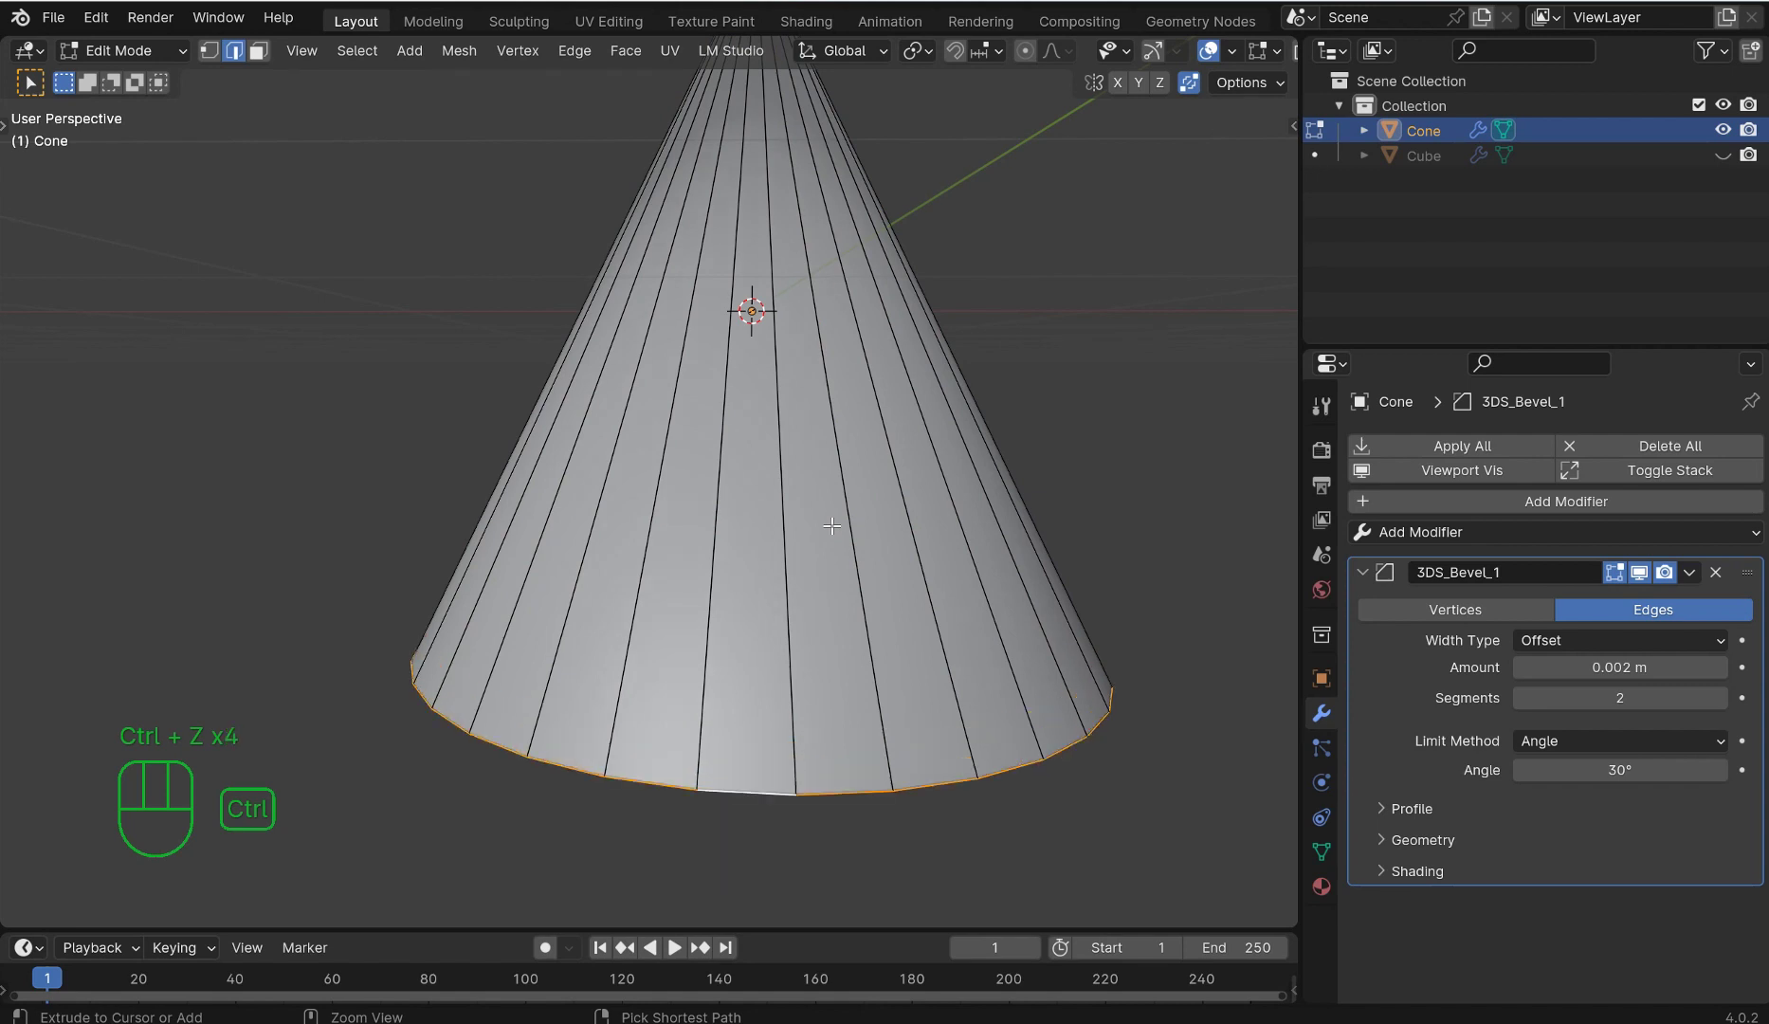
key(KP_1)
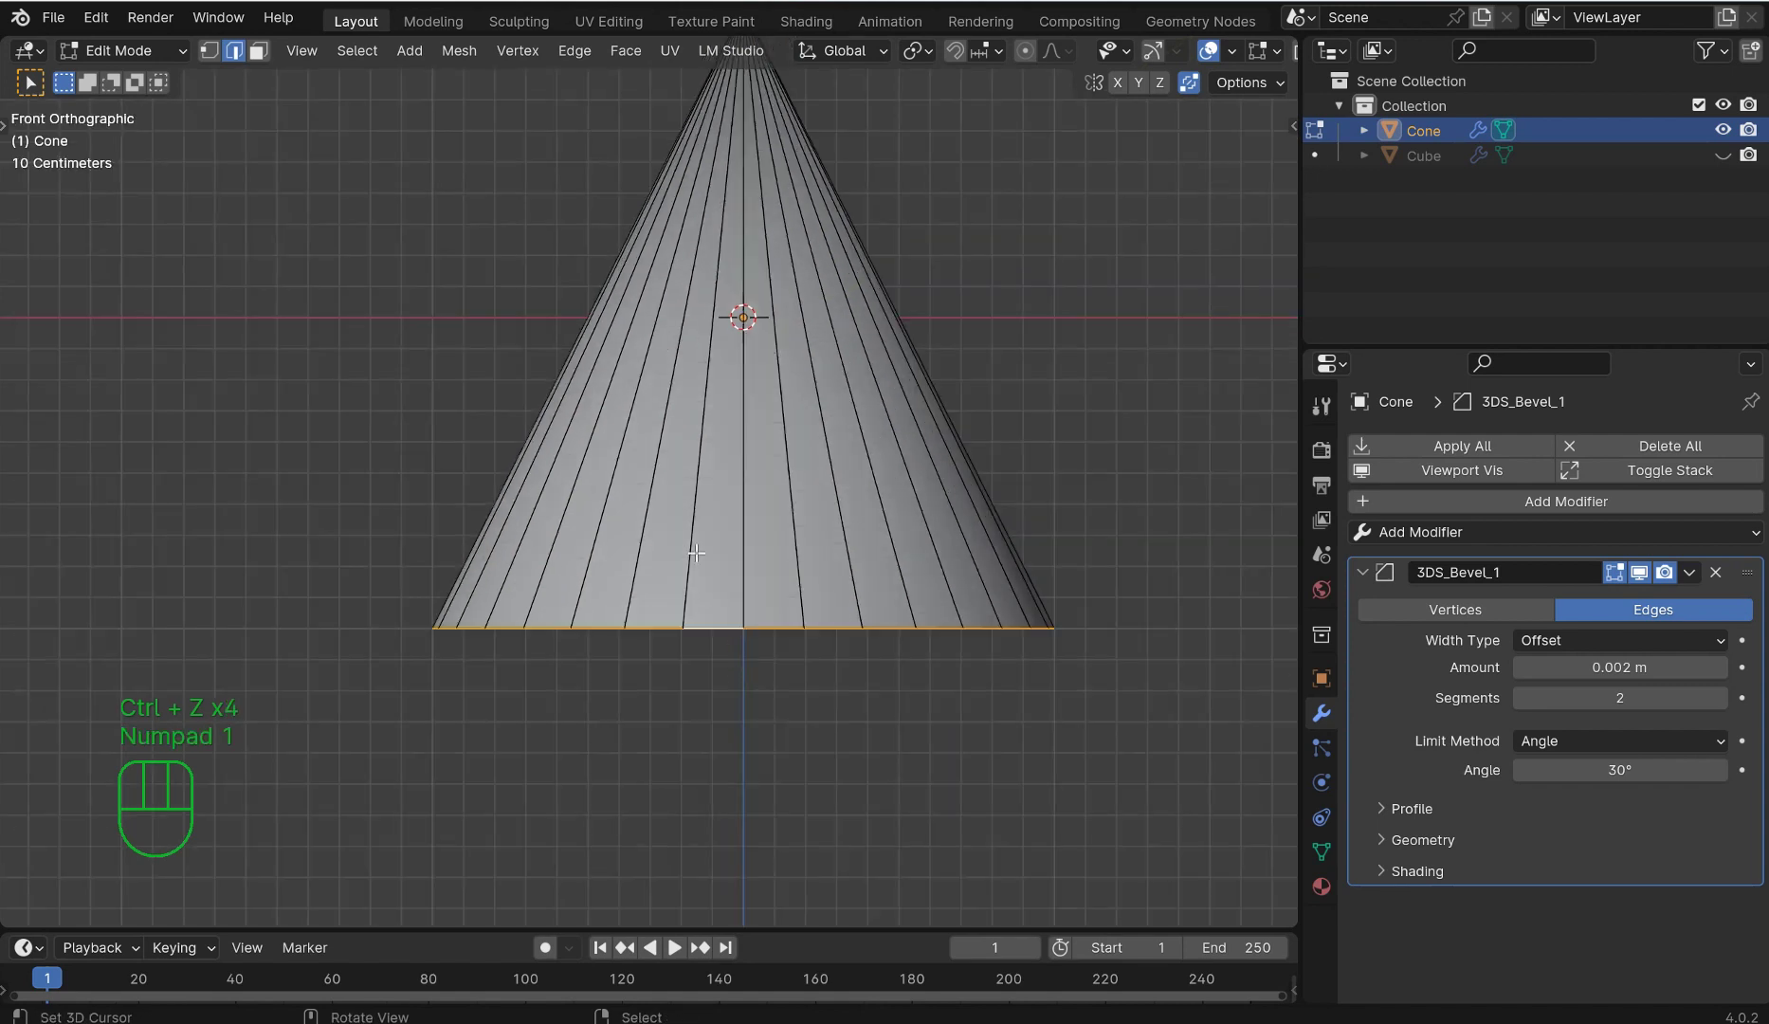
Step: Knife-cut a horizontal cut-through loop around the cone just above its base
key(k)
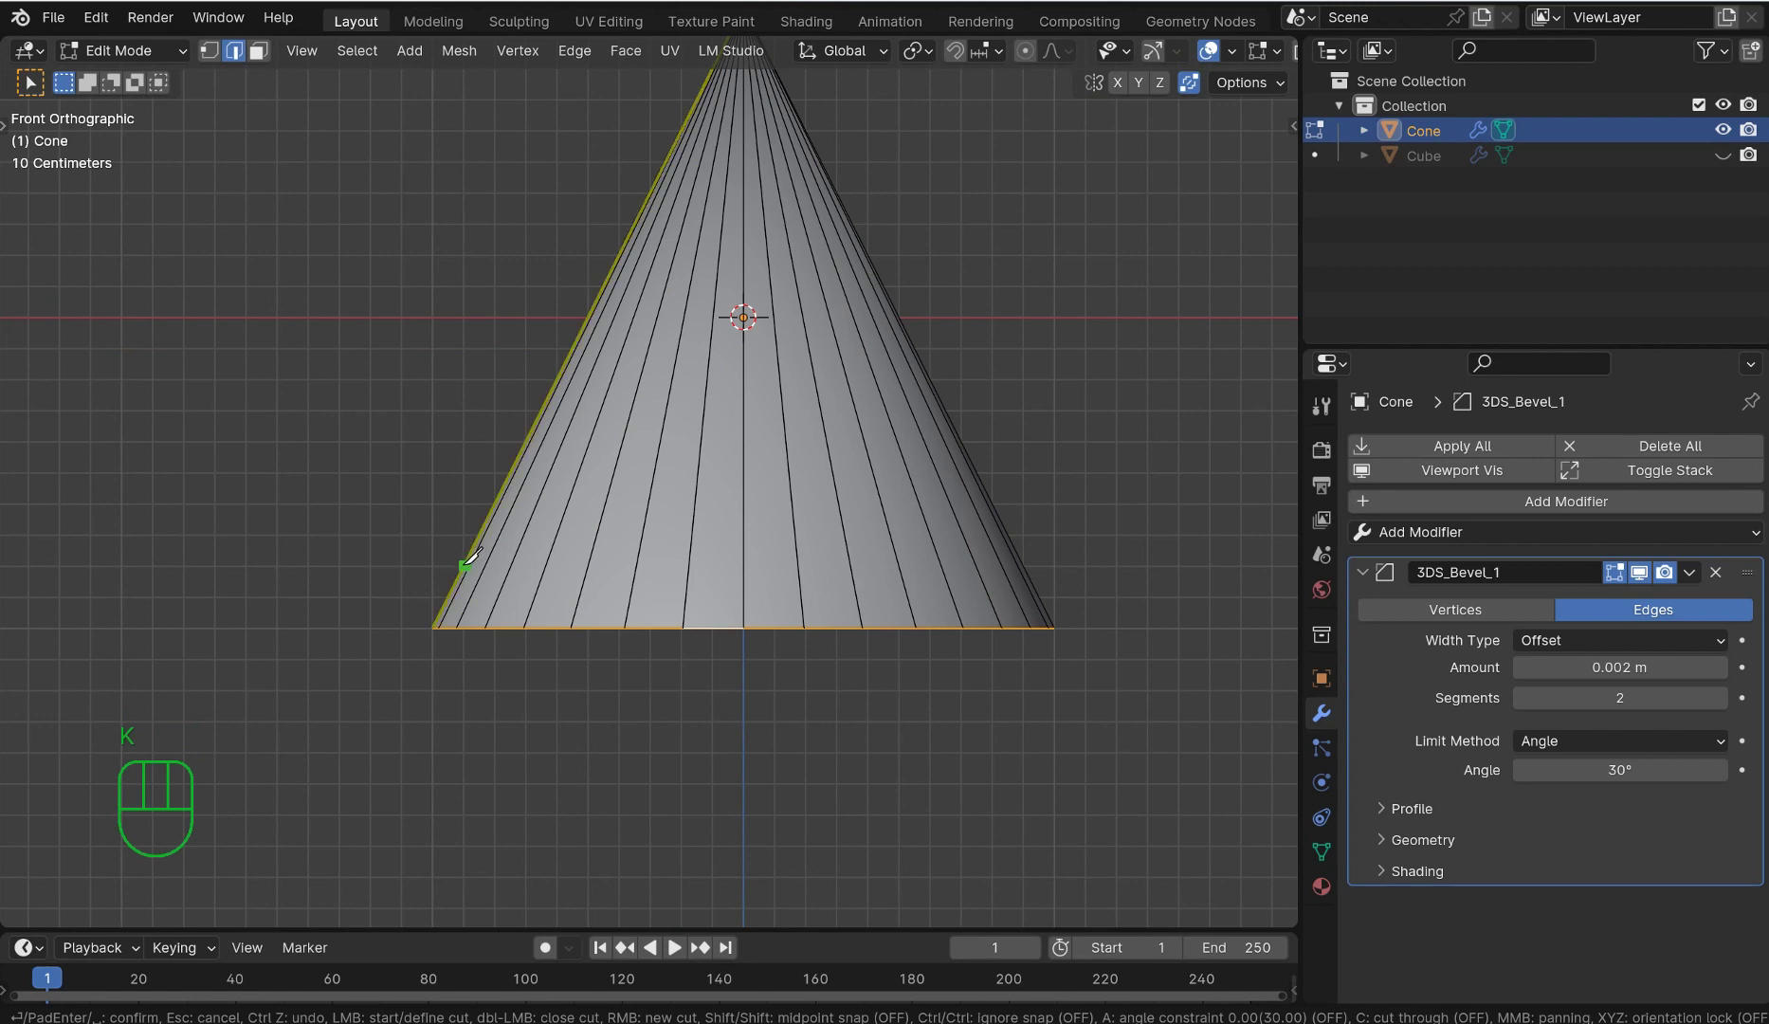
key(c)
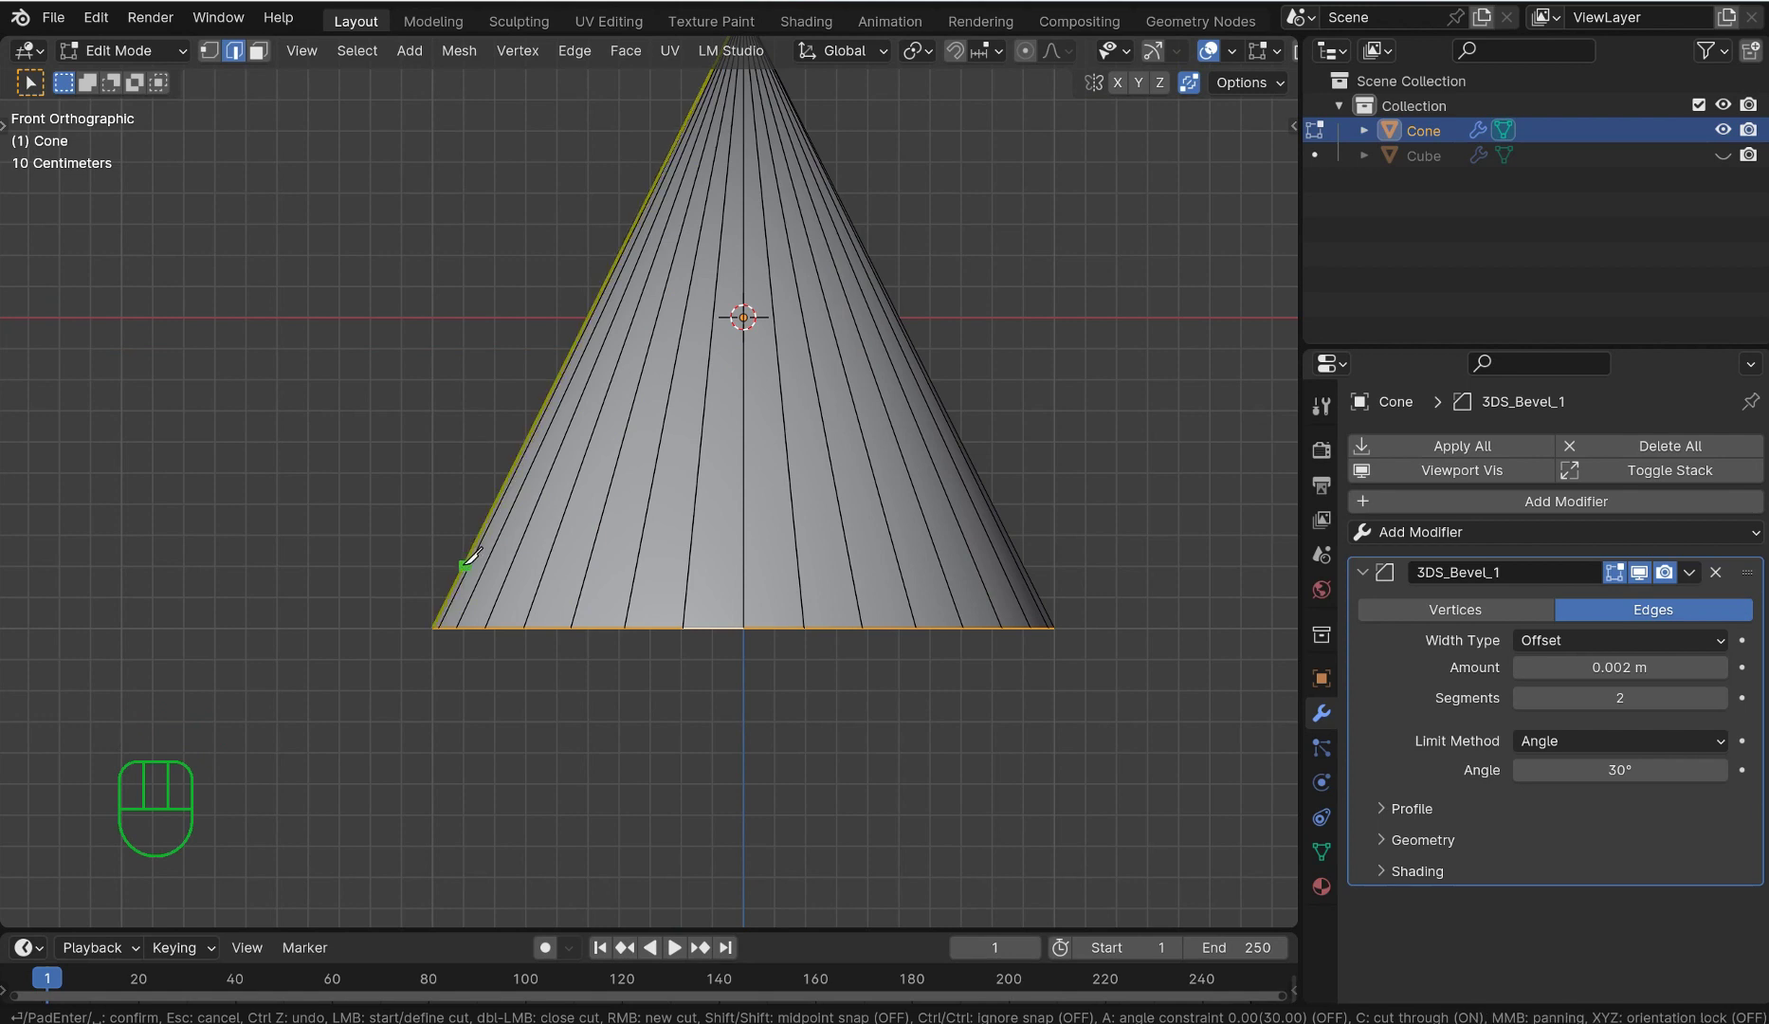
click(464, 566)
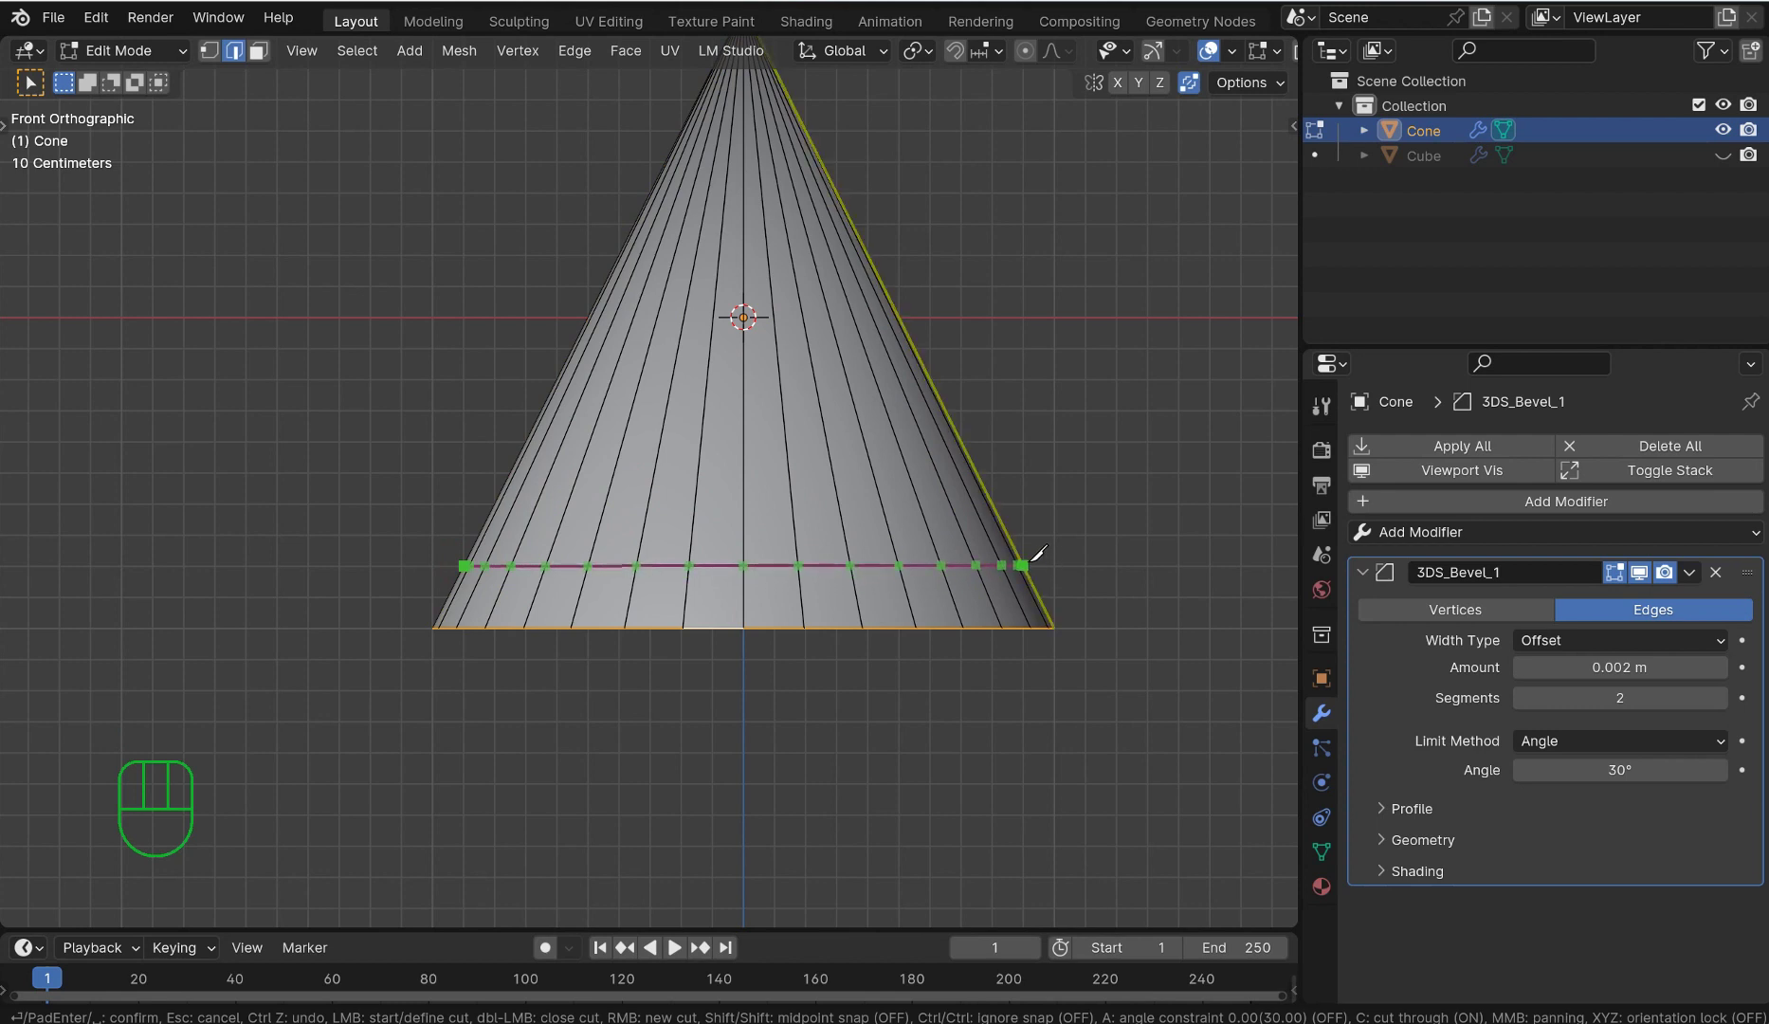
key(x)
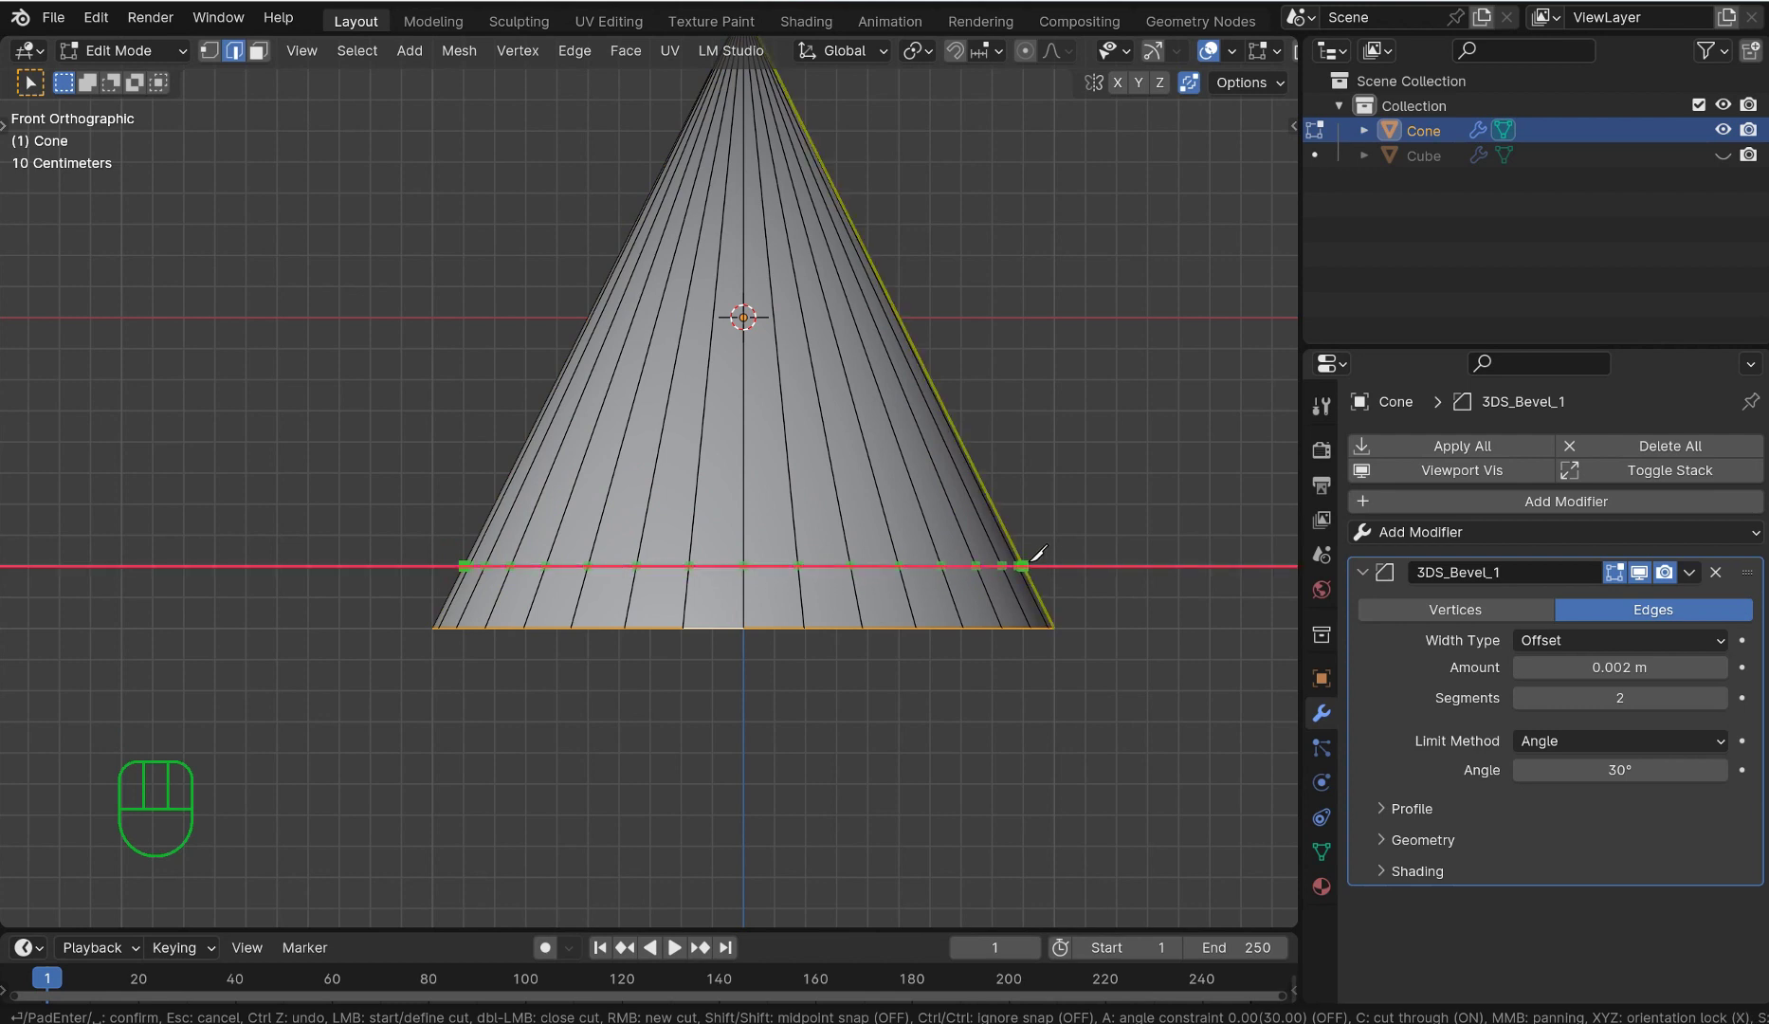
click(1033, 559)
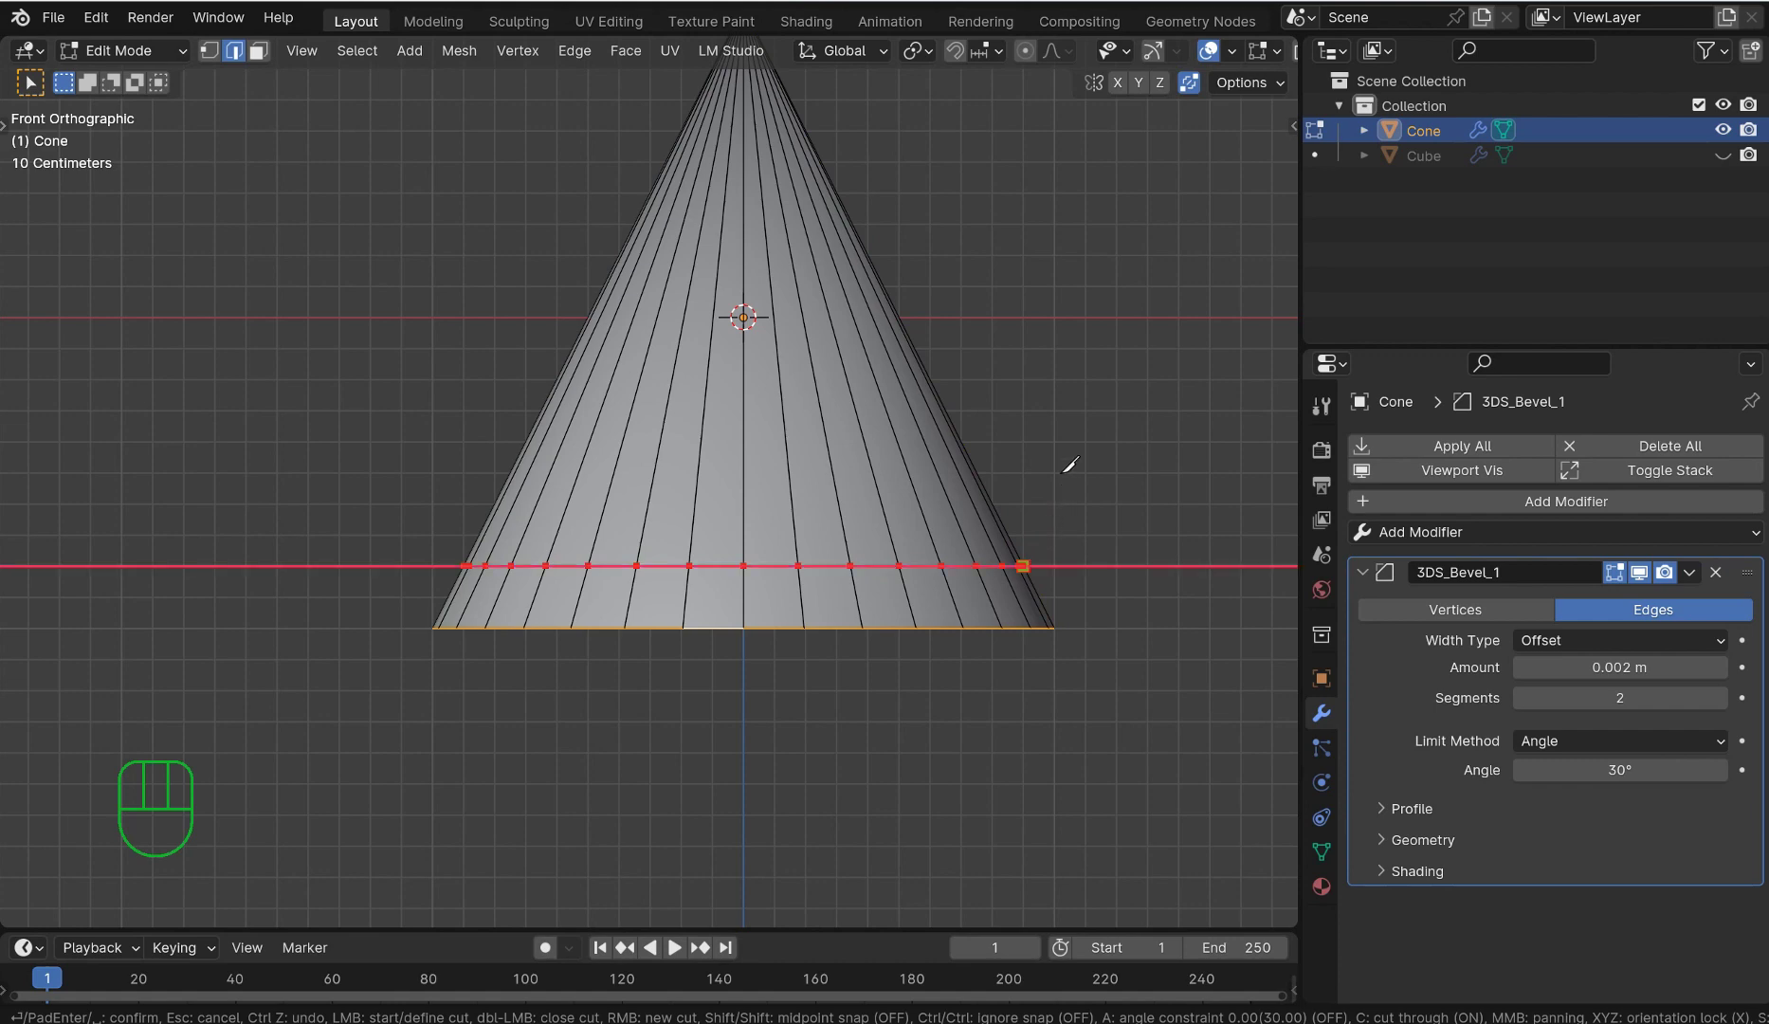
middle_drag(1026, 561, 1126, 470)
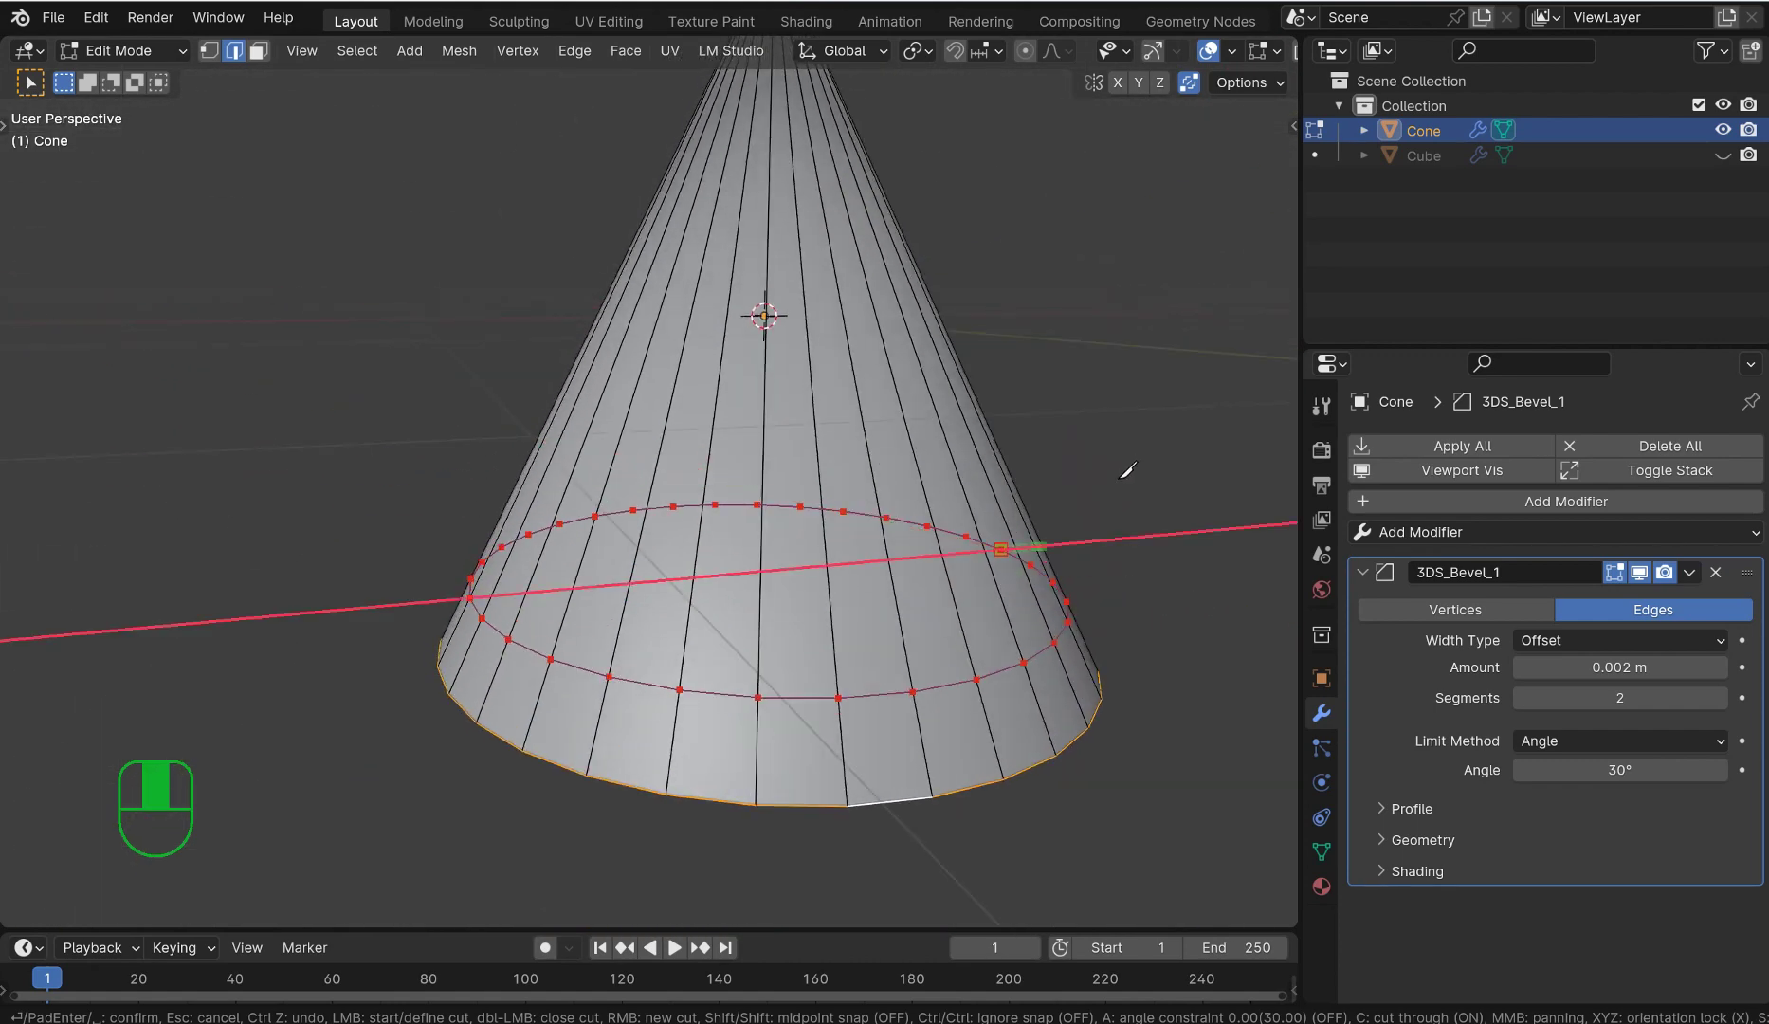
key(Return)
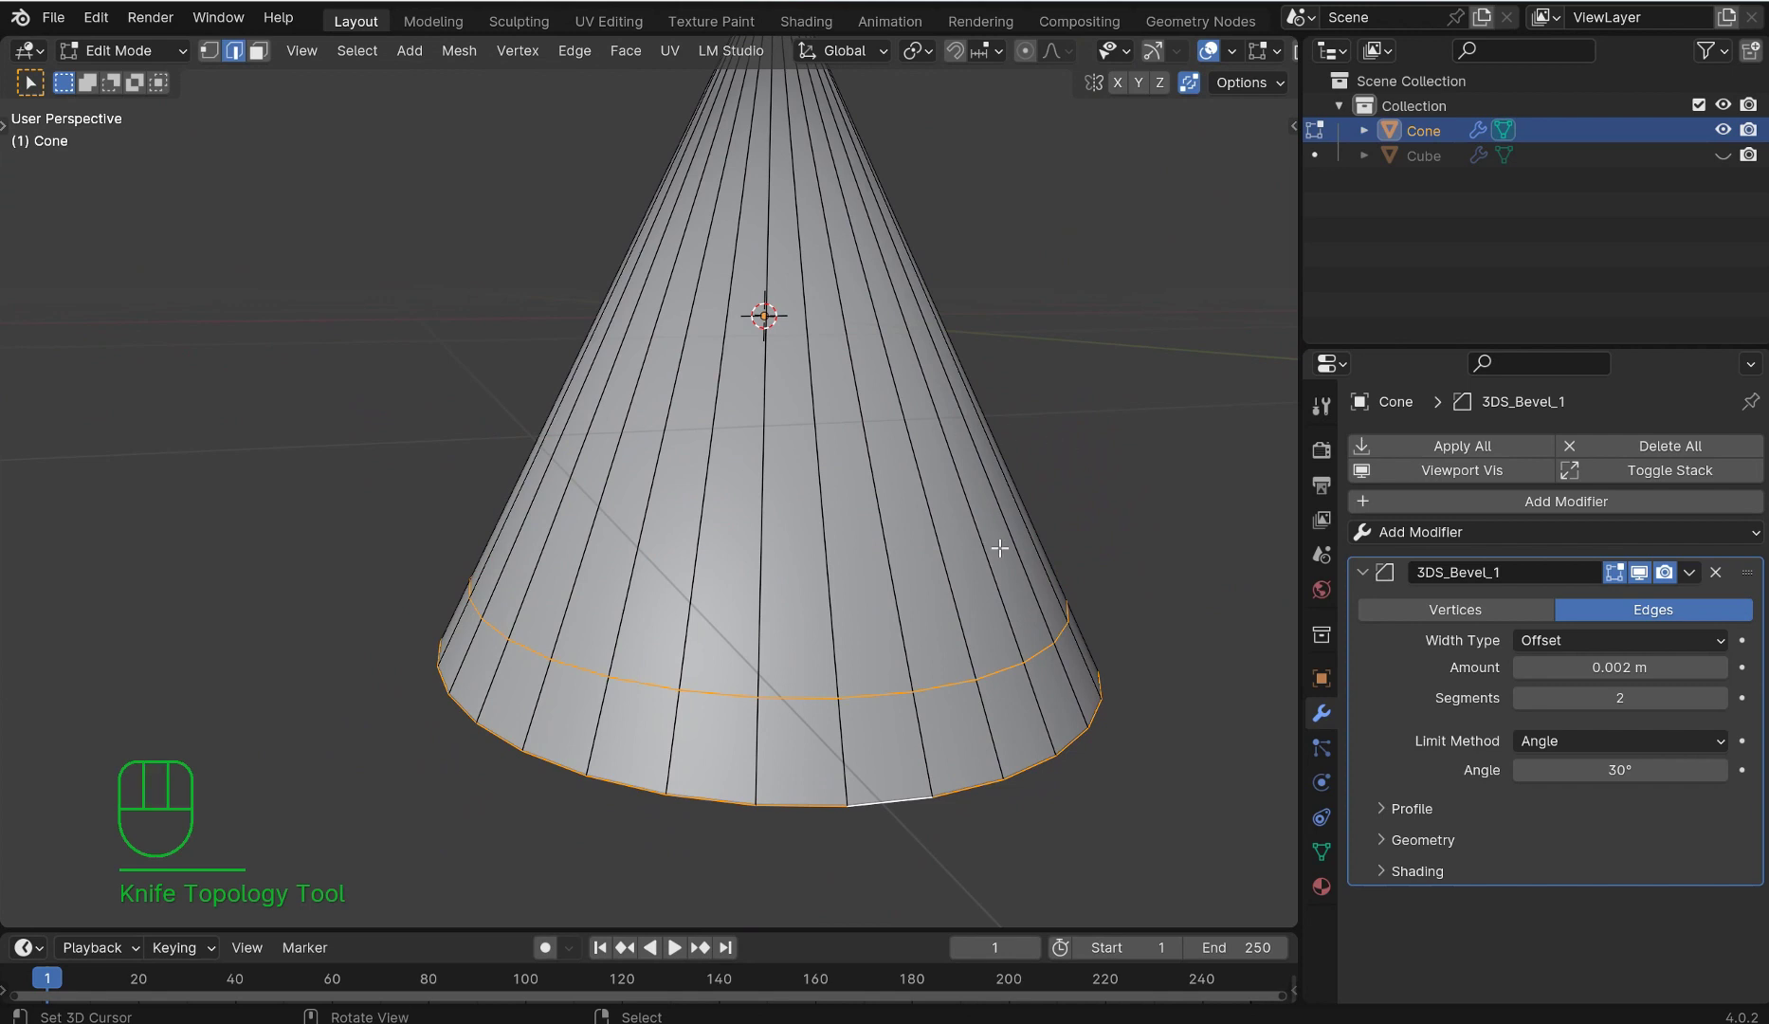
Step: Bevel the knife-cut edge loop into a narrow band of loops
click(815, 696)
key(ctrl+b)
click(819, 696)
alt+shift+click(821, 695)
key(ctrl+b)
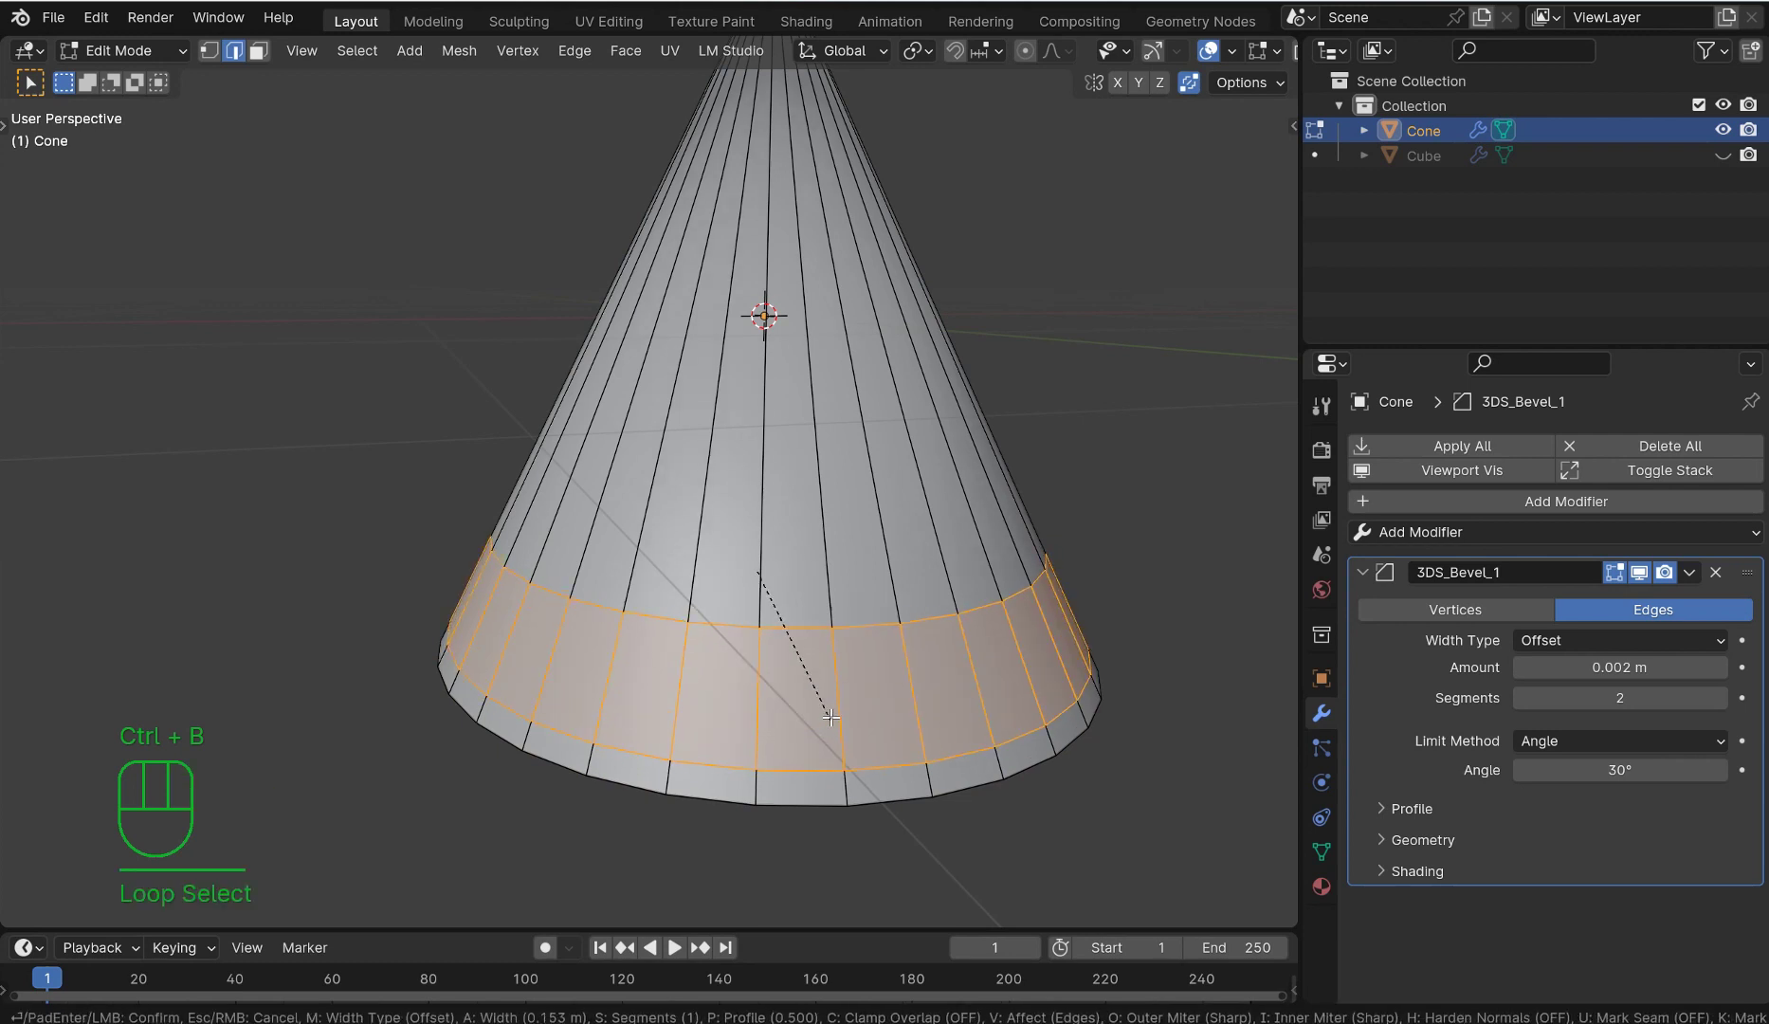
click(829, 713)
Step: Bevel the edge loop just above that band as well
click(820, 682)
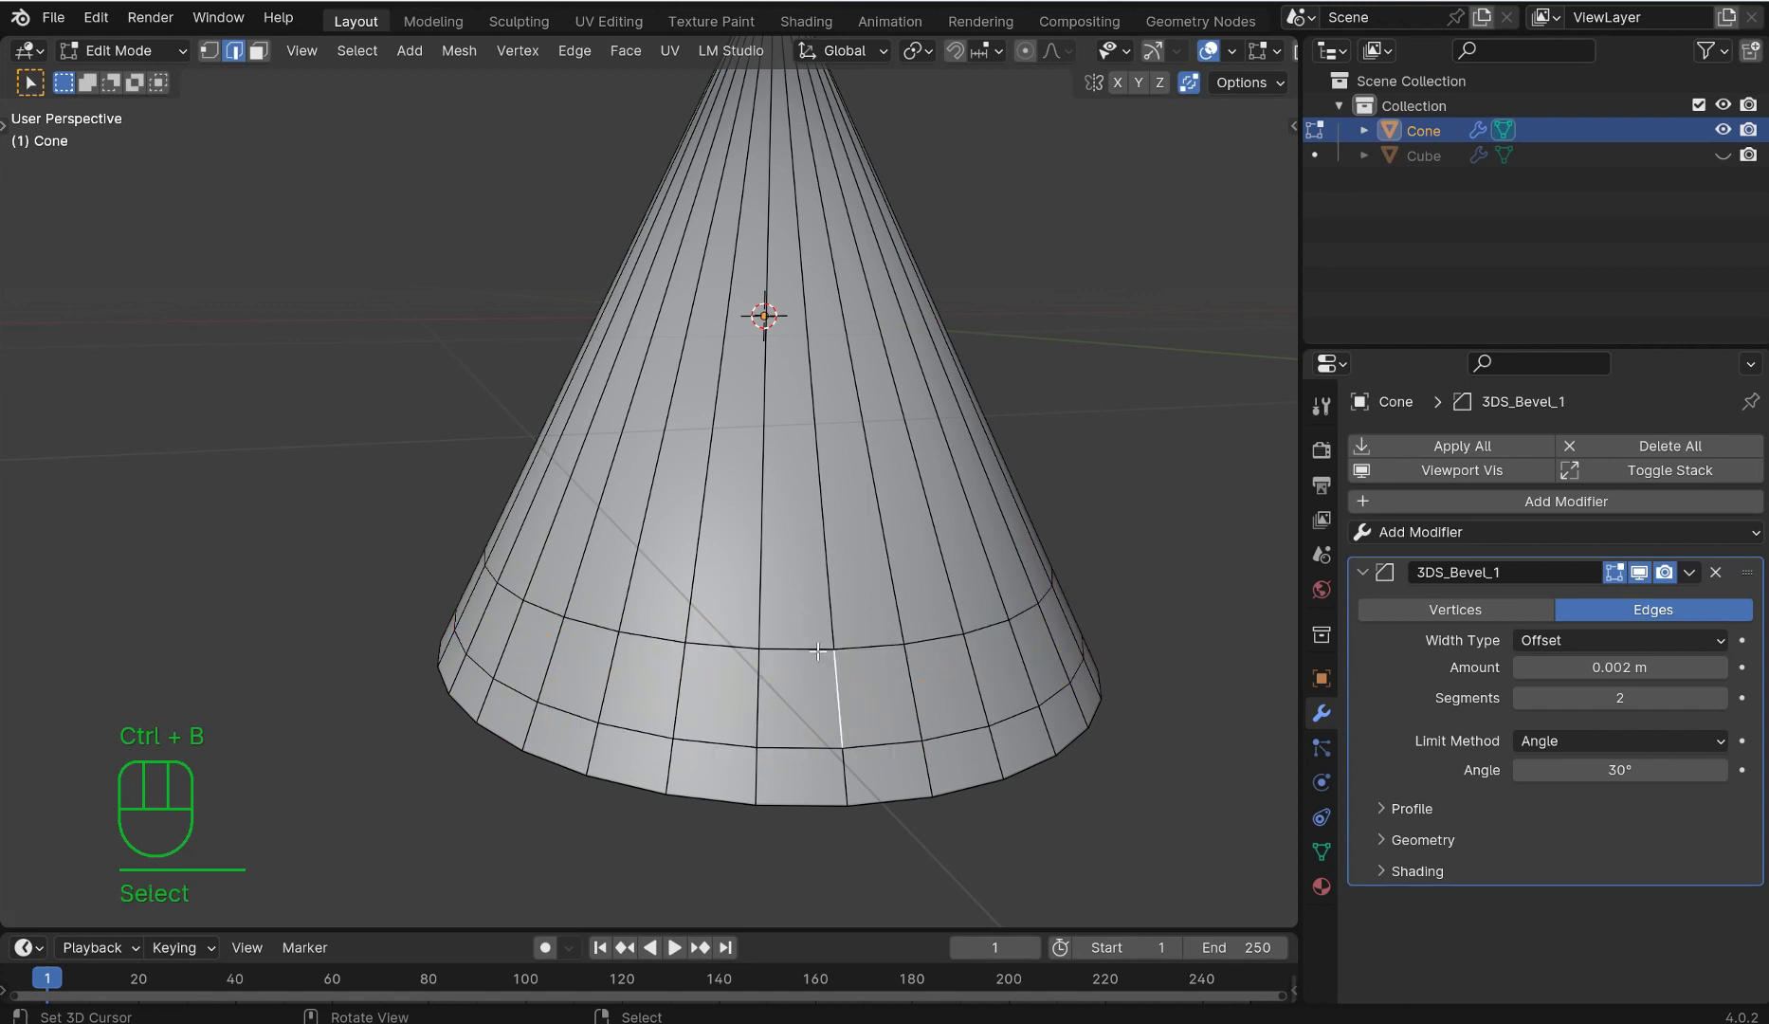
right_click(817, 650)
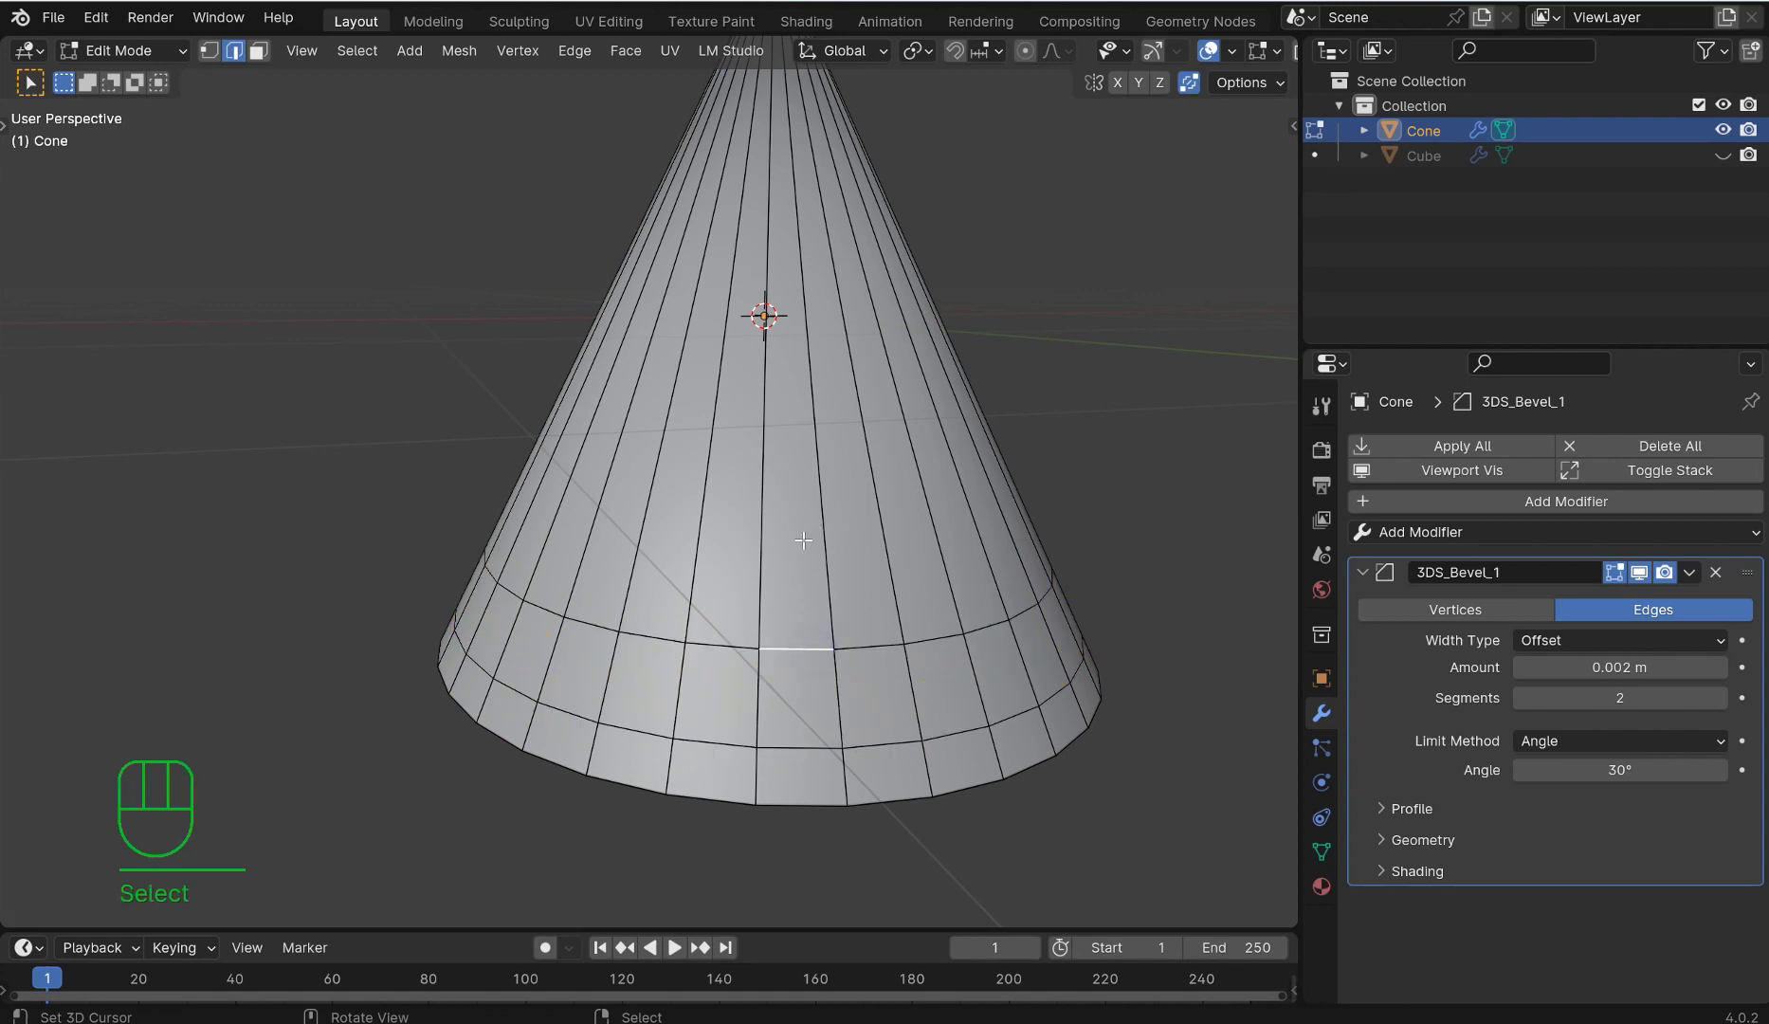
alt+shift+click(796, 648)
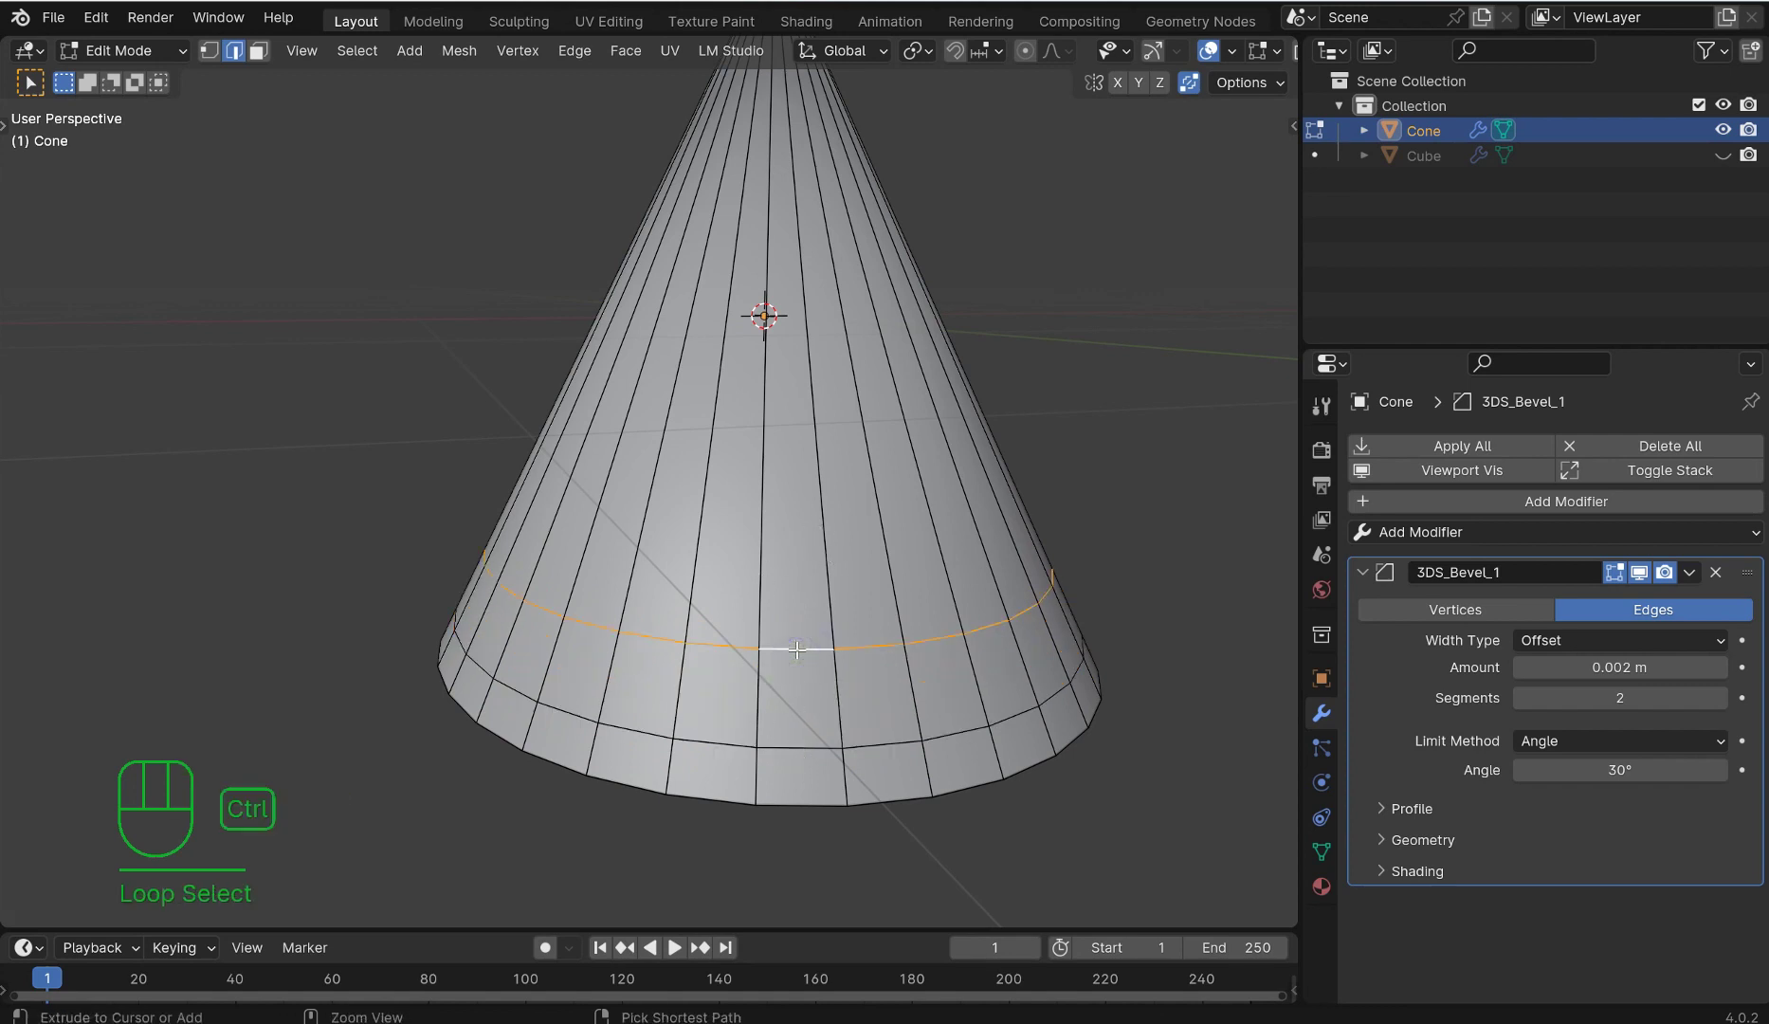
key(ctrl+b)
click(799, 658)
Step: Select one of the lower horizontal edge loops in front view
click(800, 617)
alt+shift+click(800, 617)
key(KP_1)
click(650, 684)
alt+shift+click(664, 681)
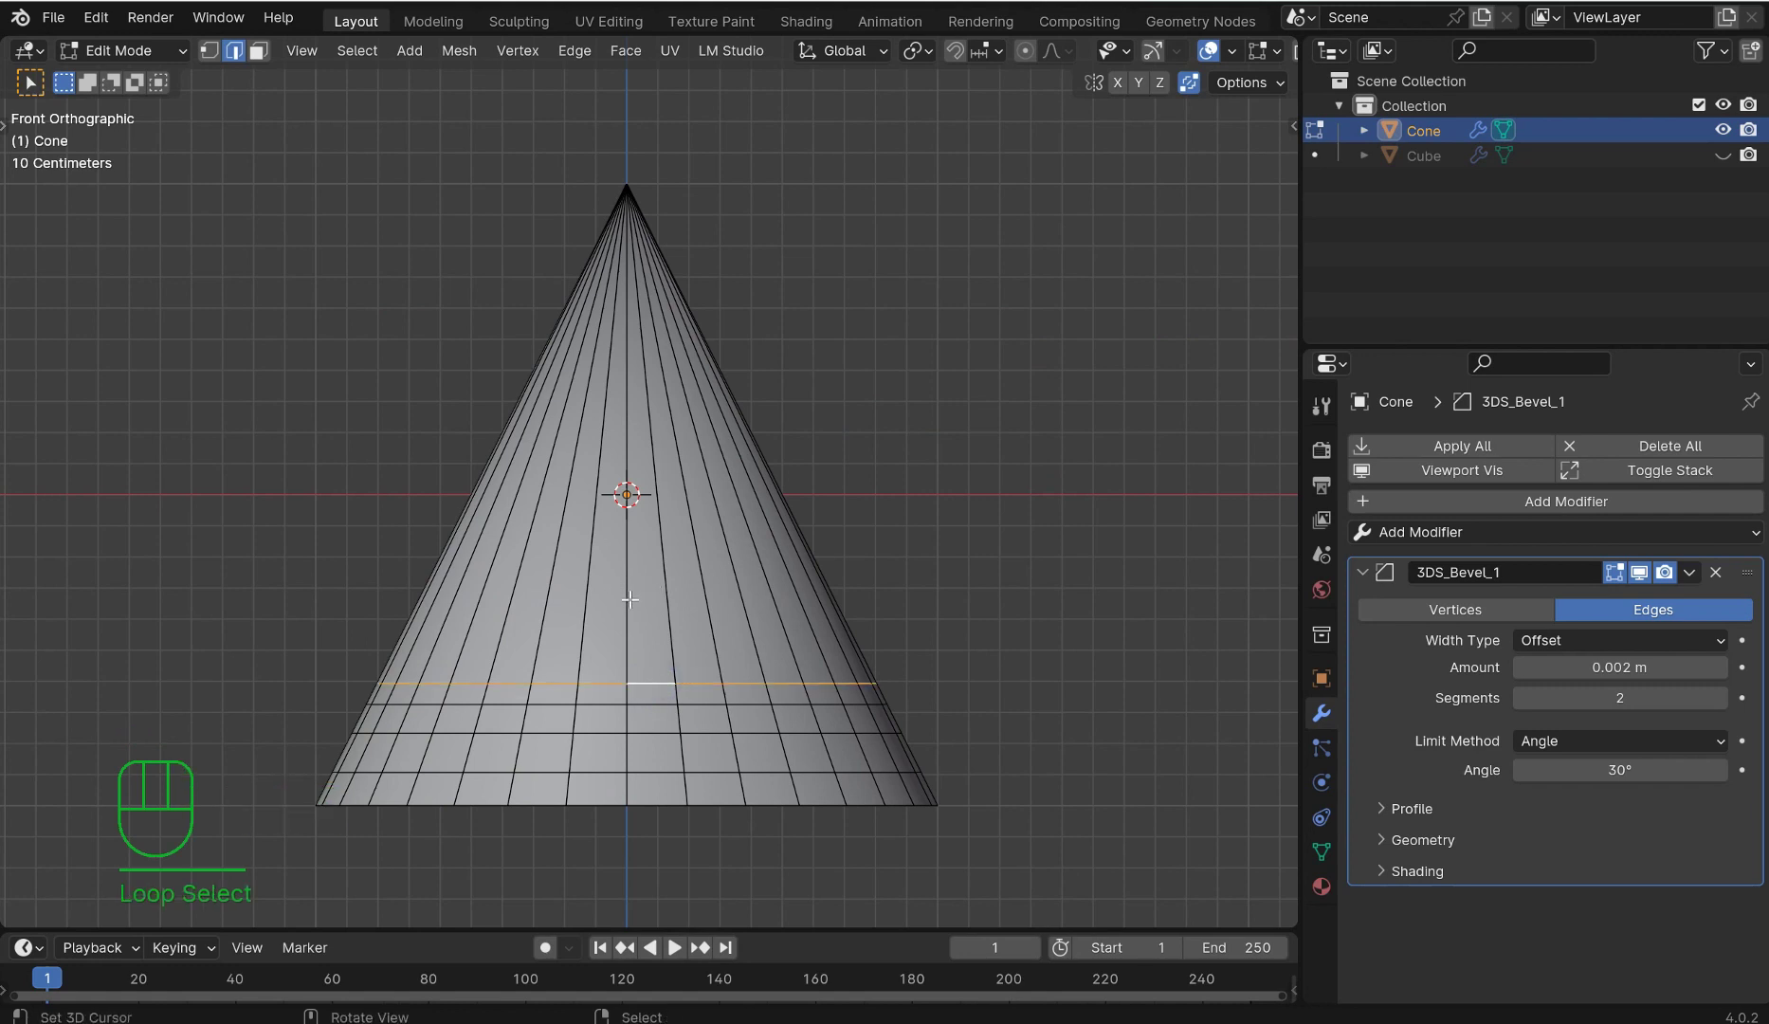
Step: Slide one loop up near the tip, then slide it together with a second loop
key(g)
key(g)
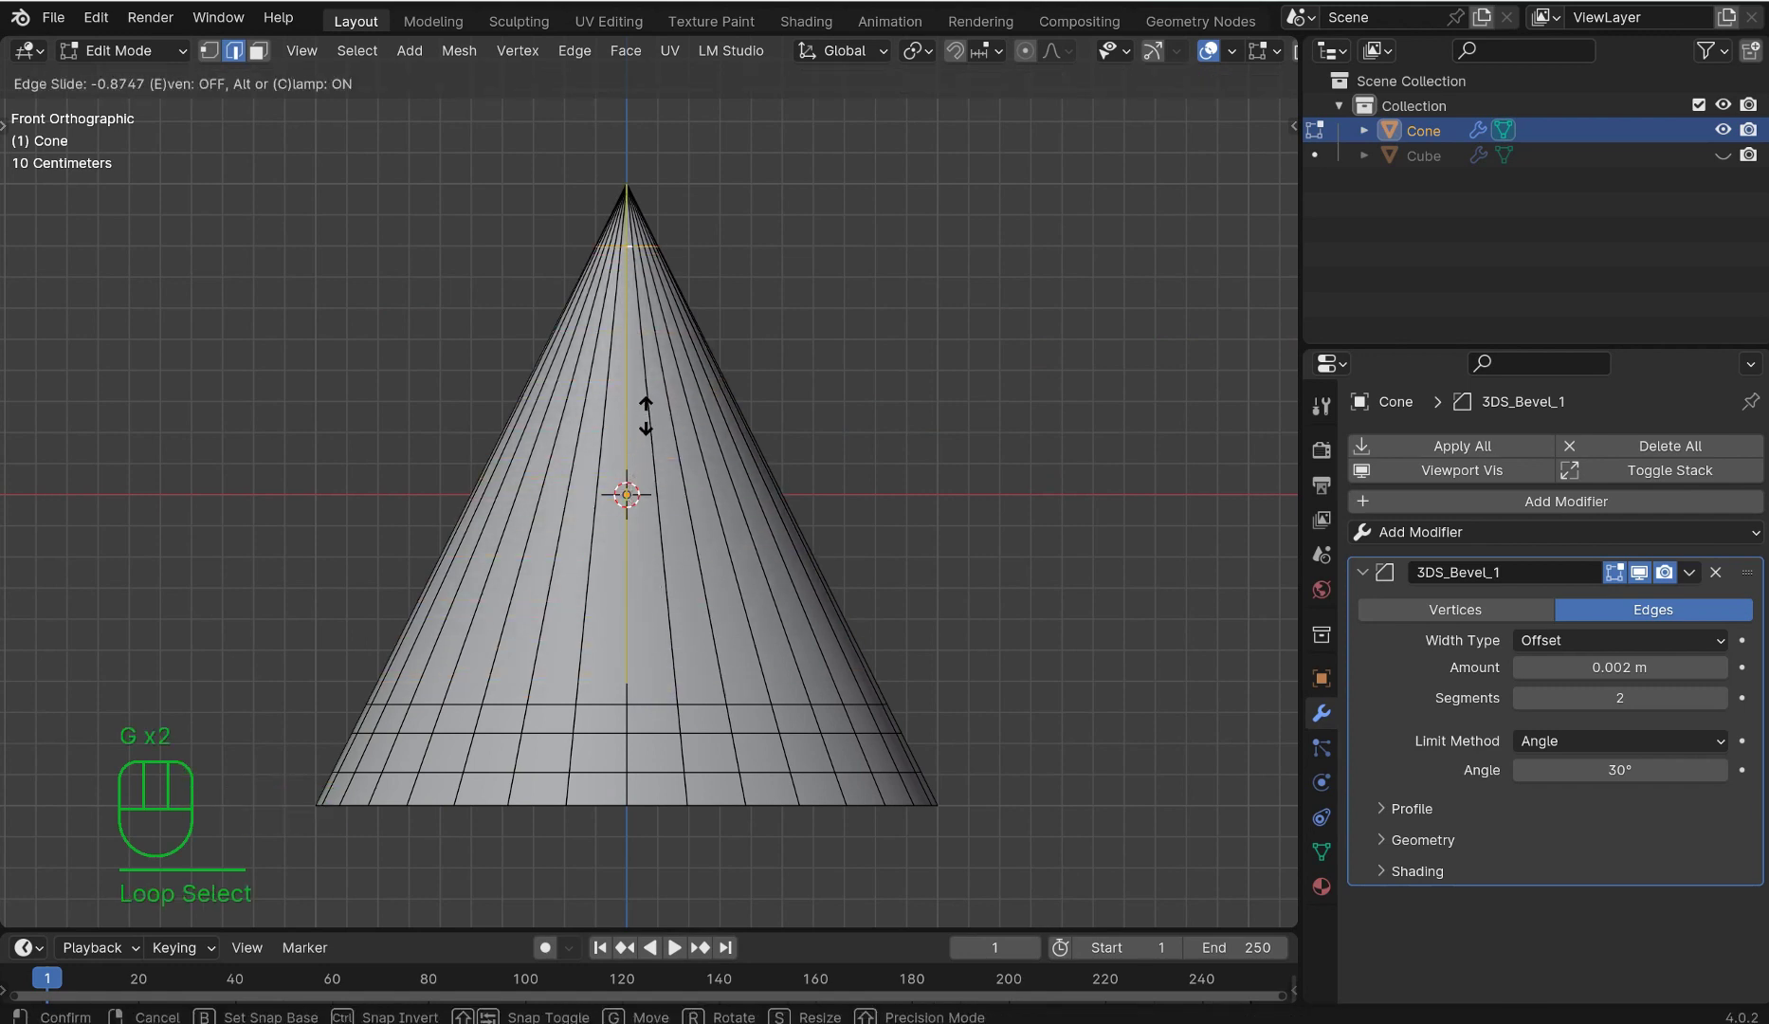
click(657, 461)
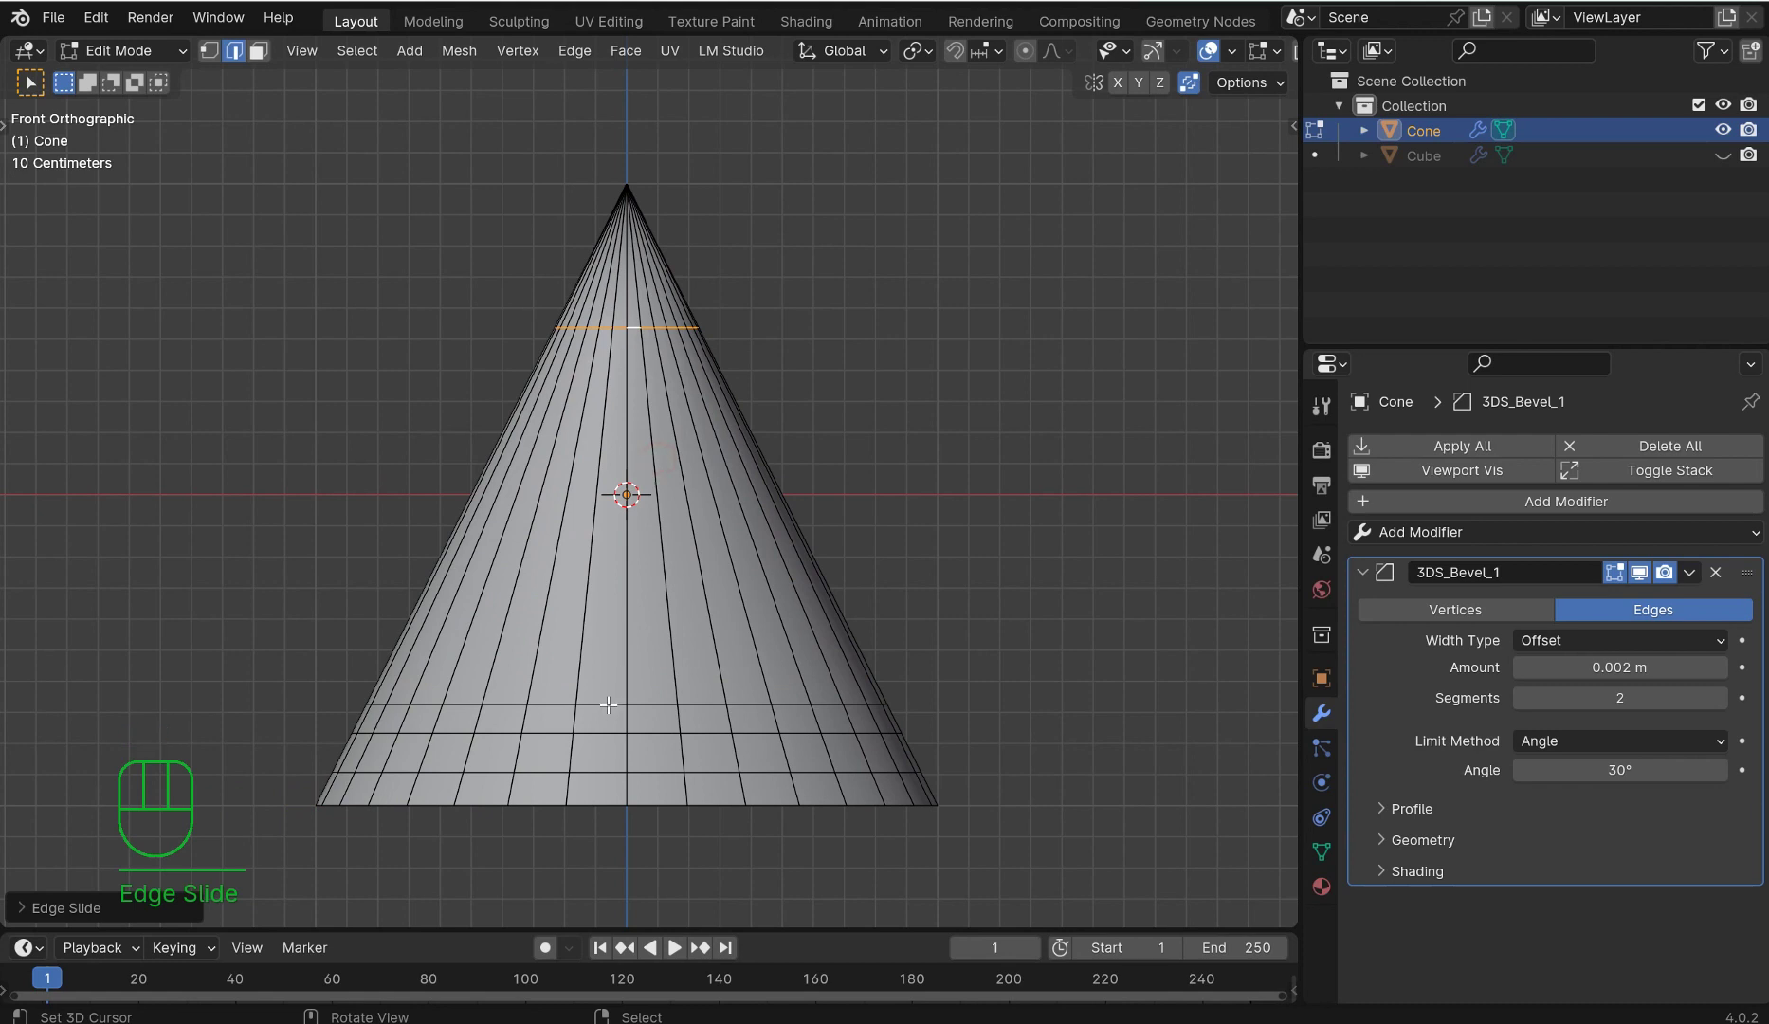
alt+shift+click(608, 705)
key(g)
key(g)
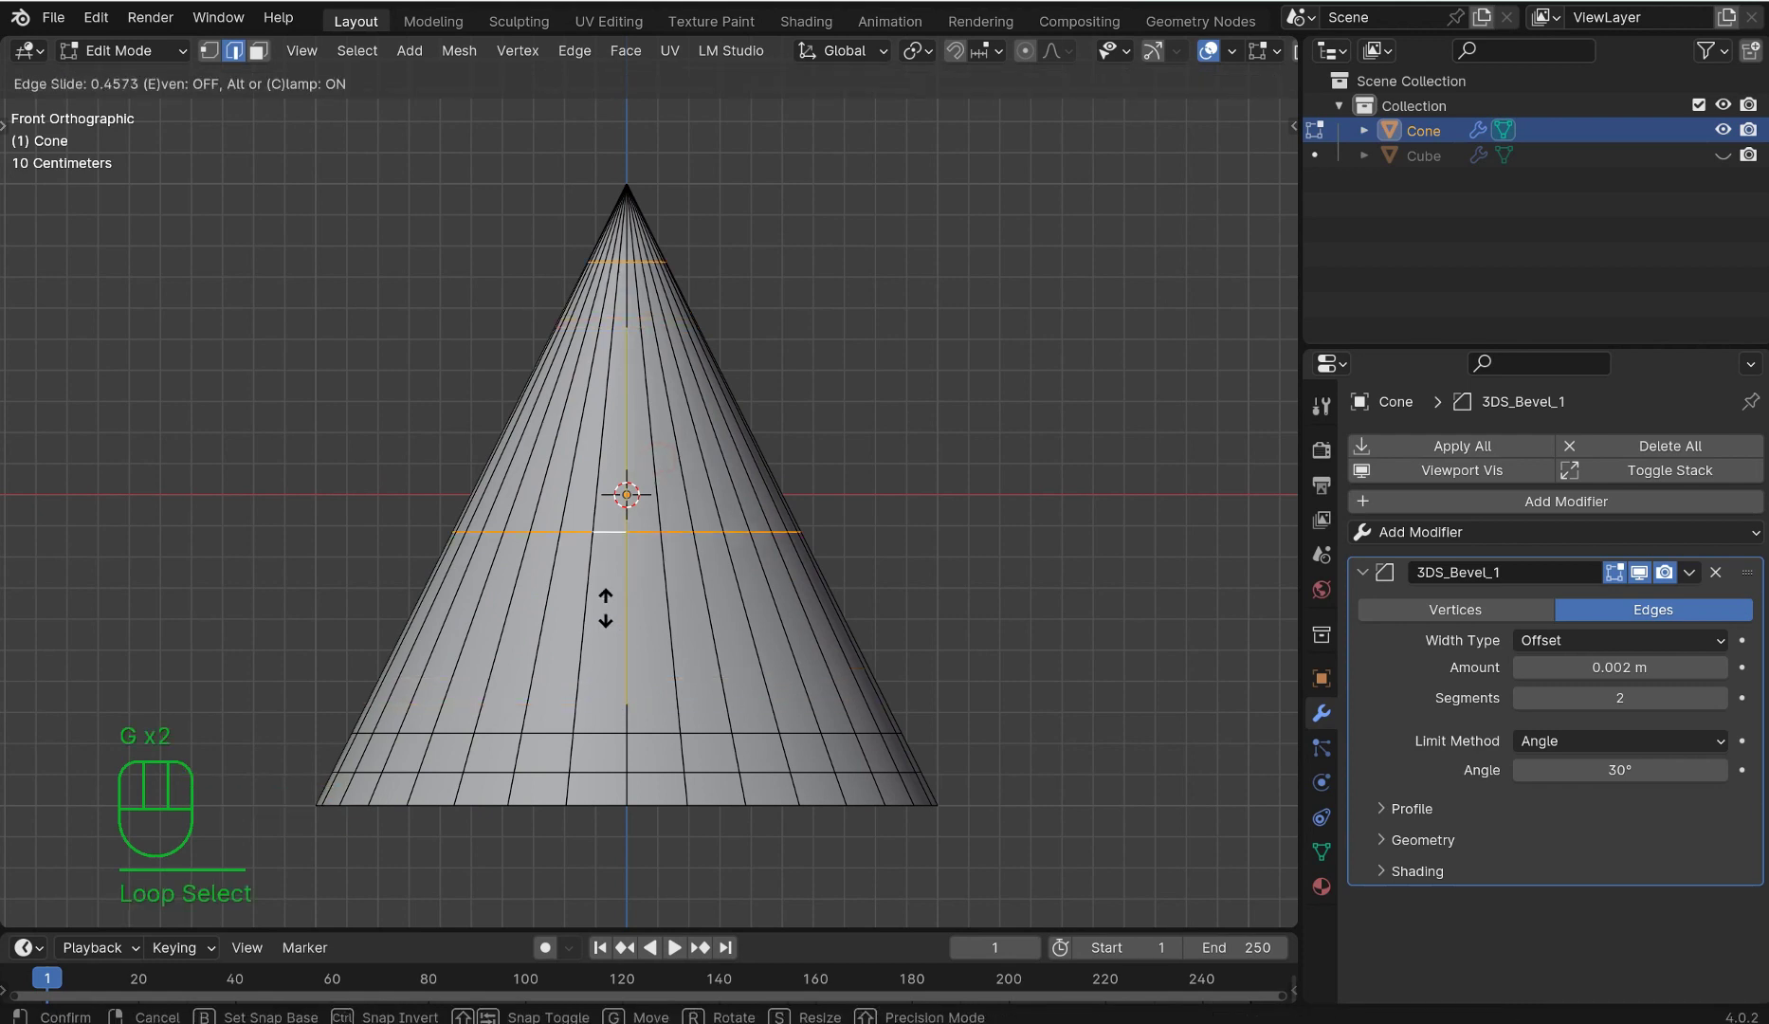
click(611, 685)
Step: Slide the lower loop and the loop near the base upward to space them out
alt+shift+click(611, 704)
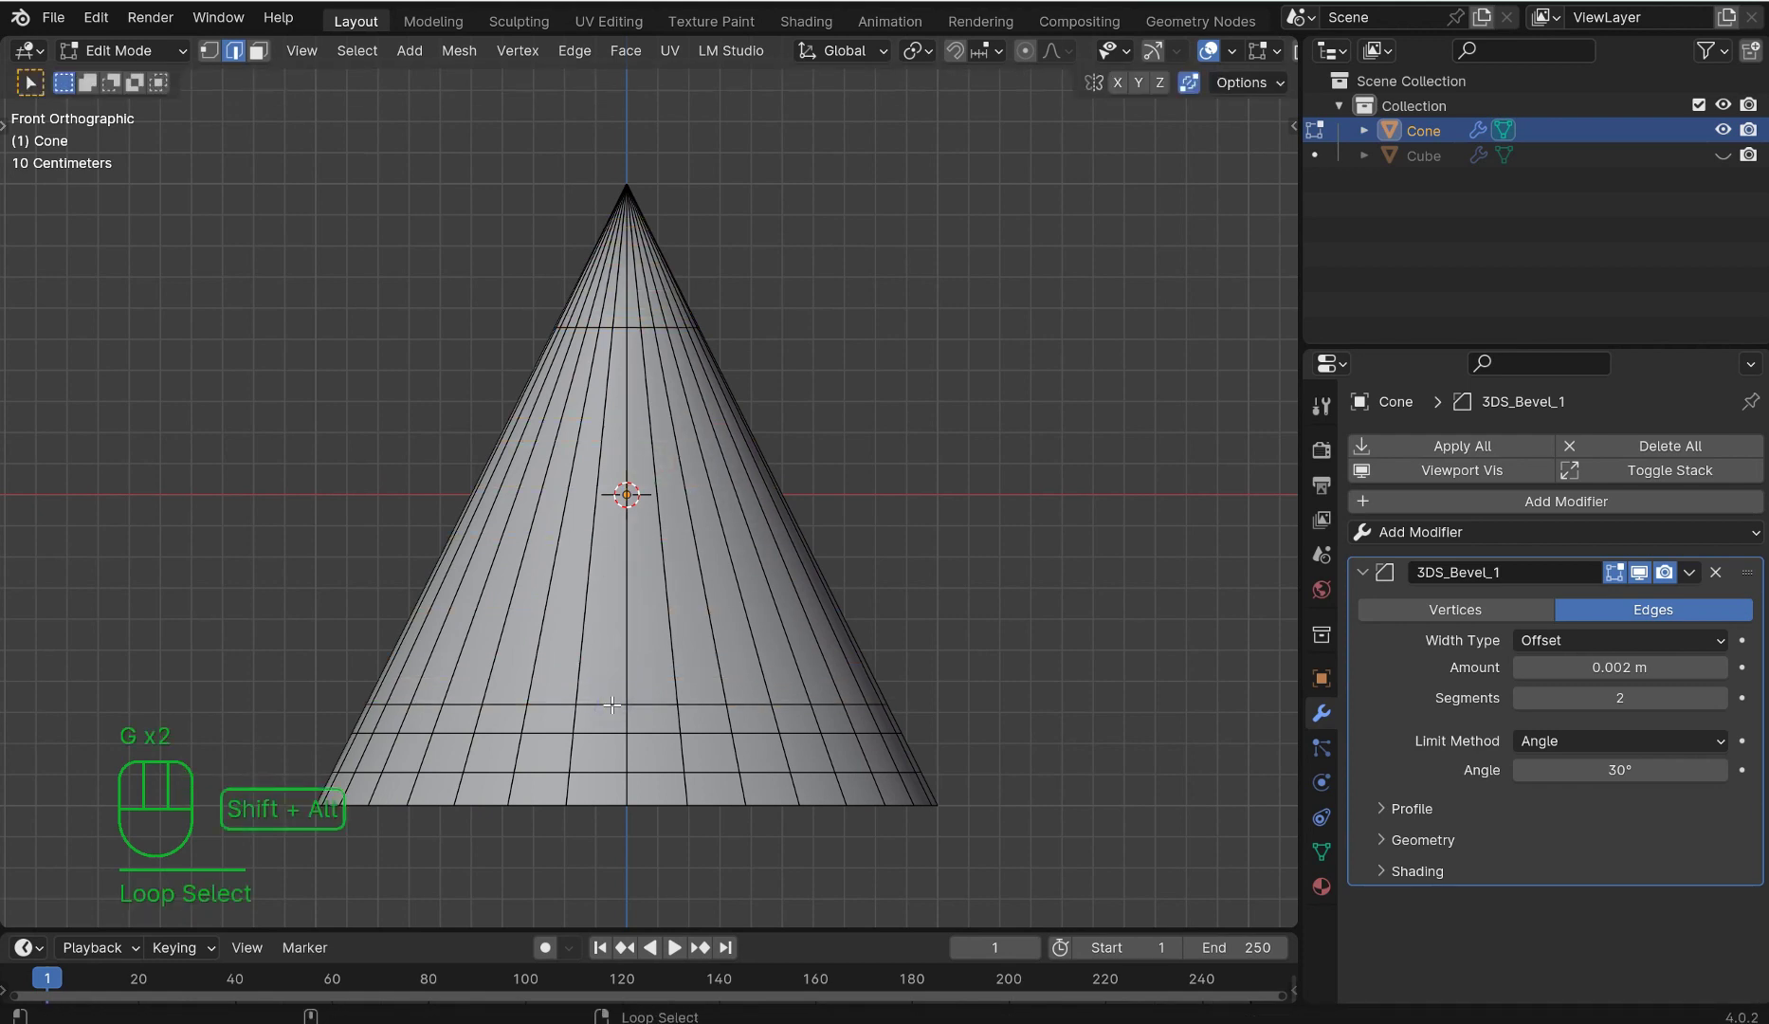
alt+shift+click(611, 704)
key(g)
key(g)
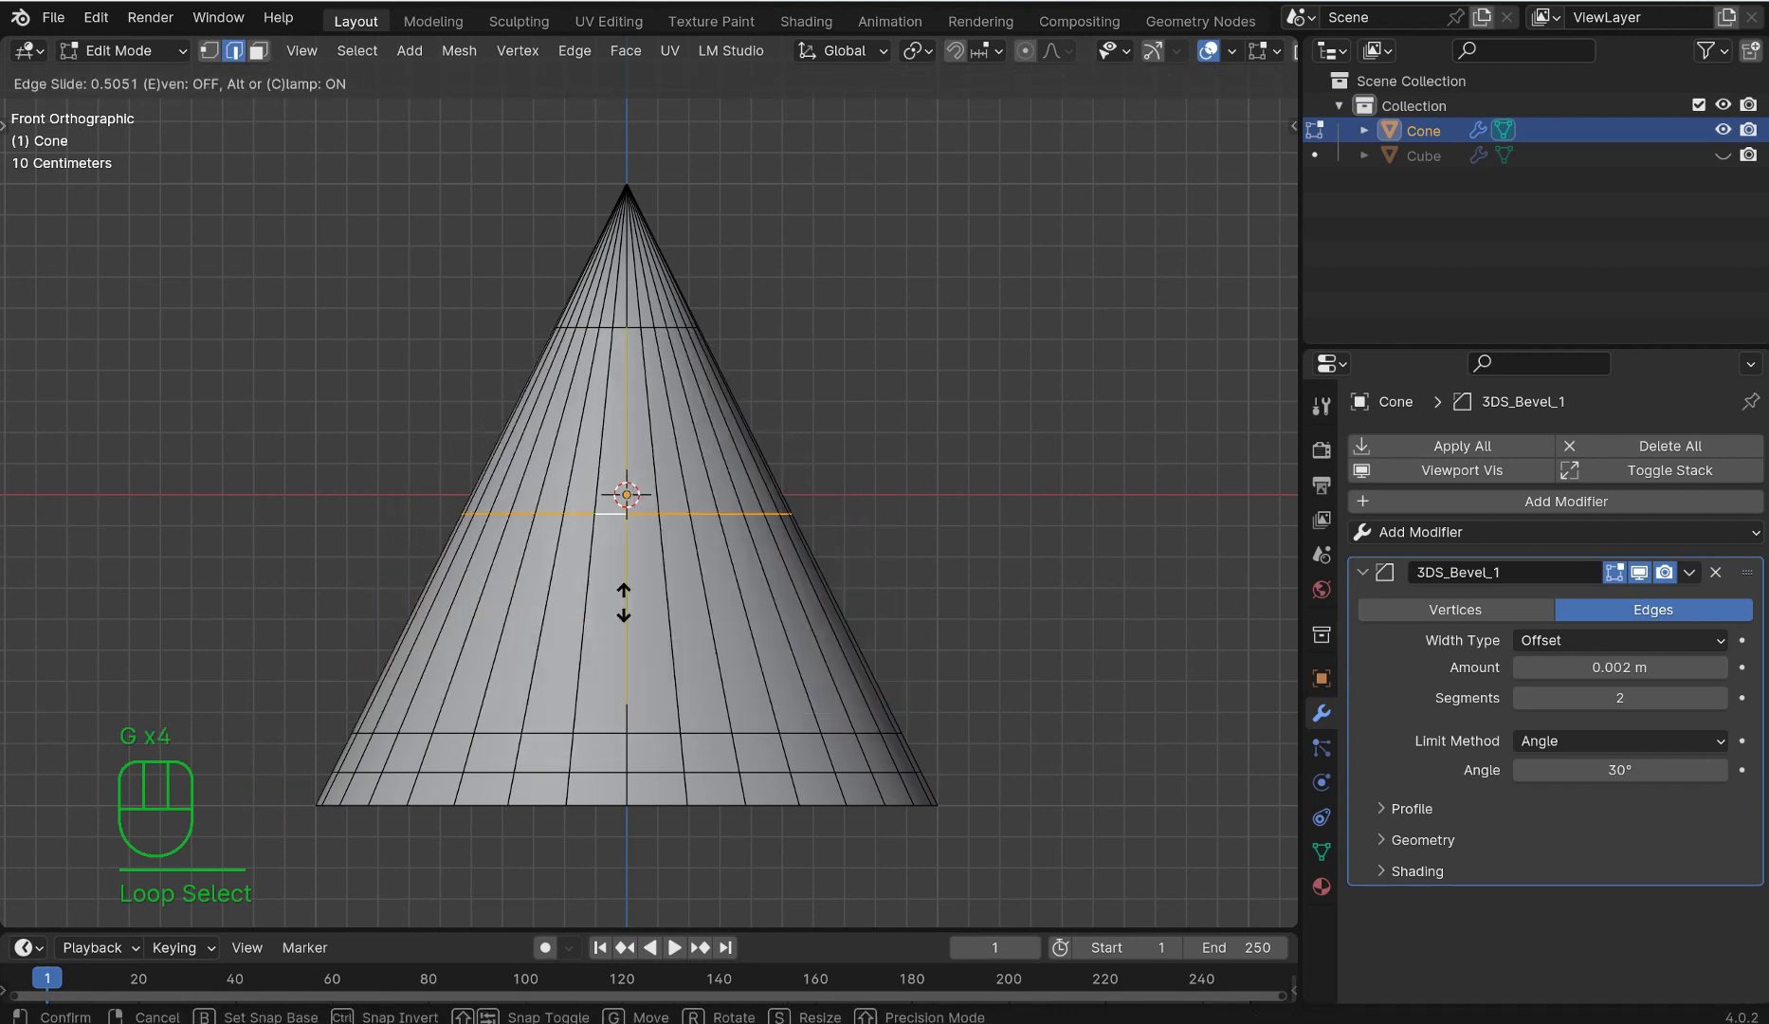
click(621, 536)
right_click(563, 733)
alt+shift+click(564, 734)
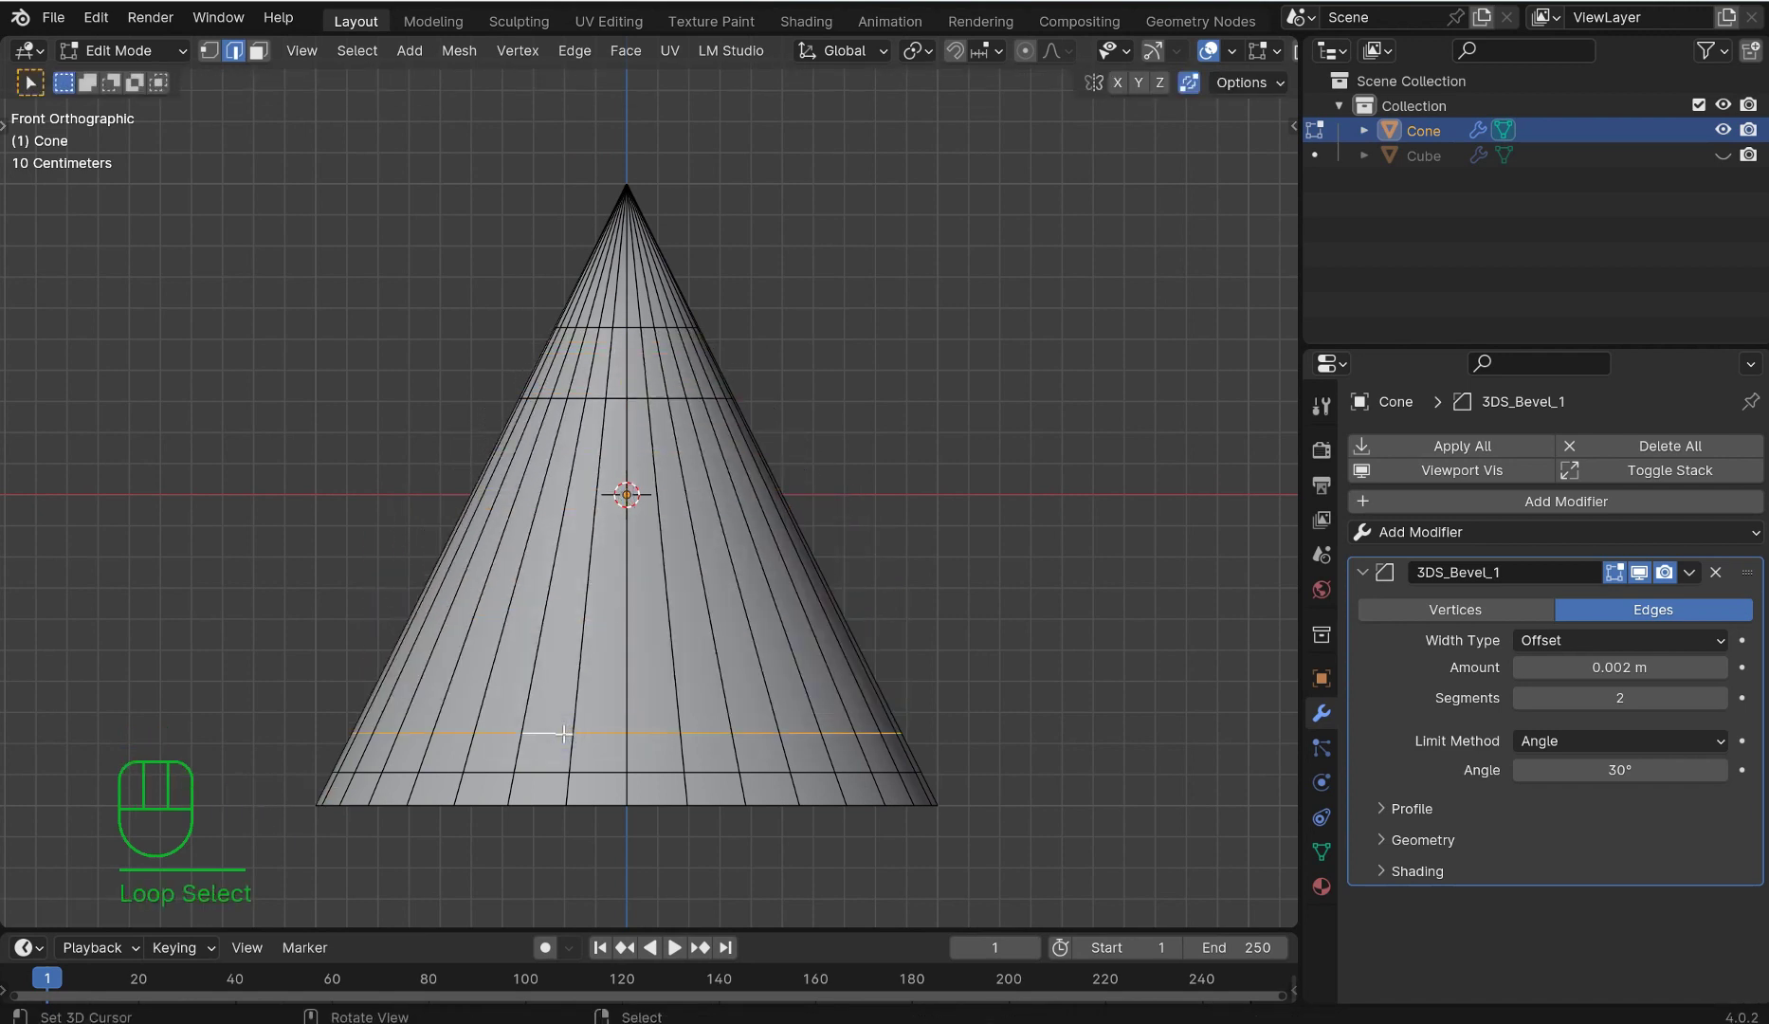
key(g)
key(g)
click(578, 595)
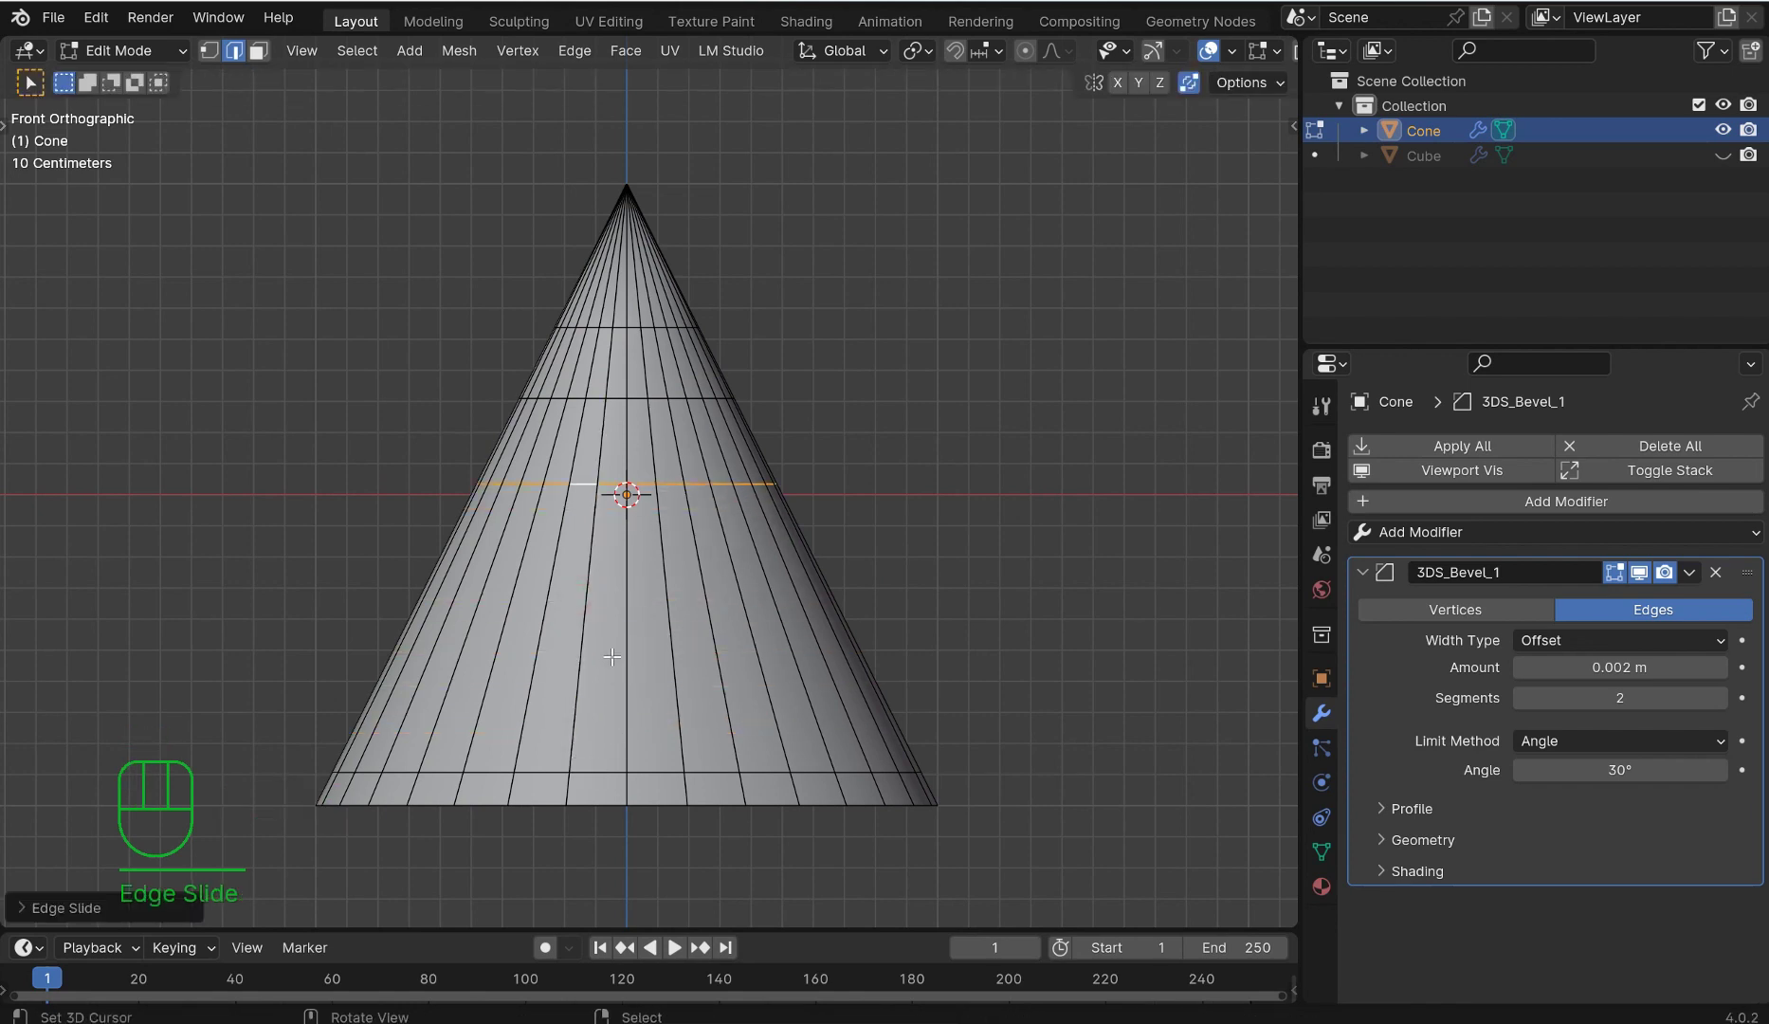
Step: Knife-cut an X-locked horizontal loop across the cone's lower half
key(k)
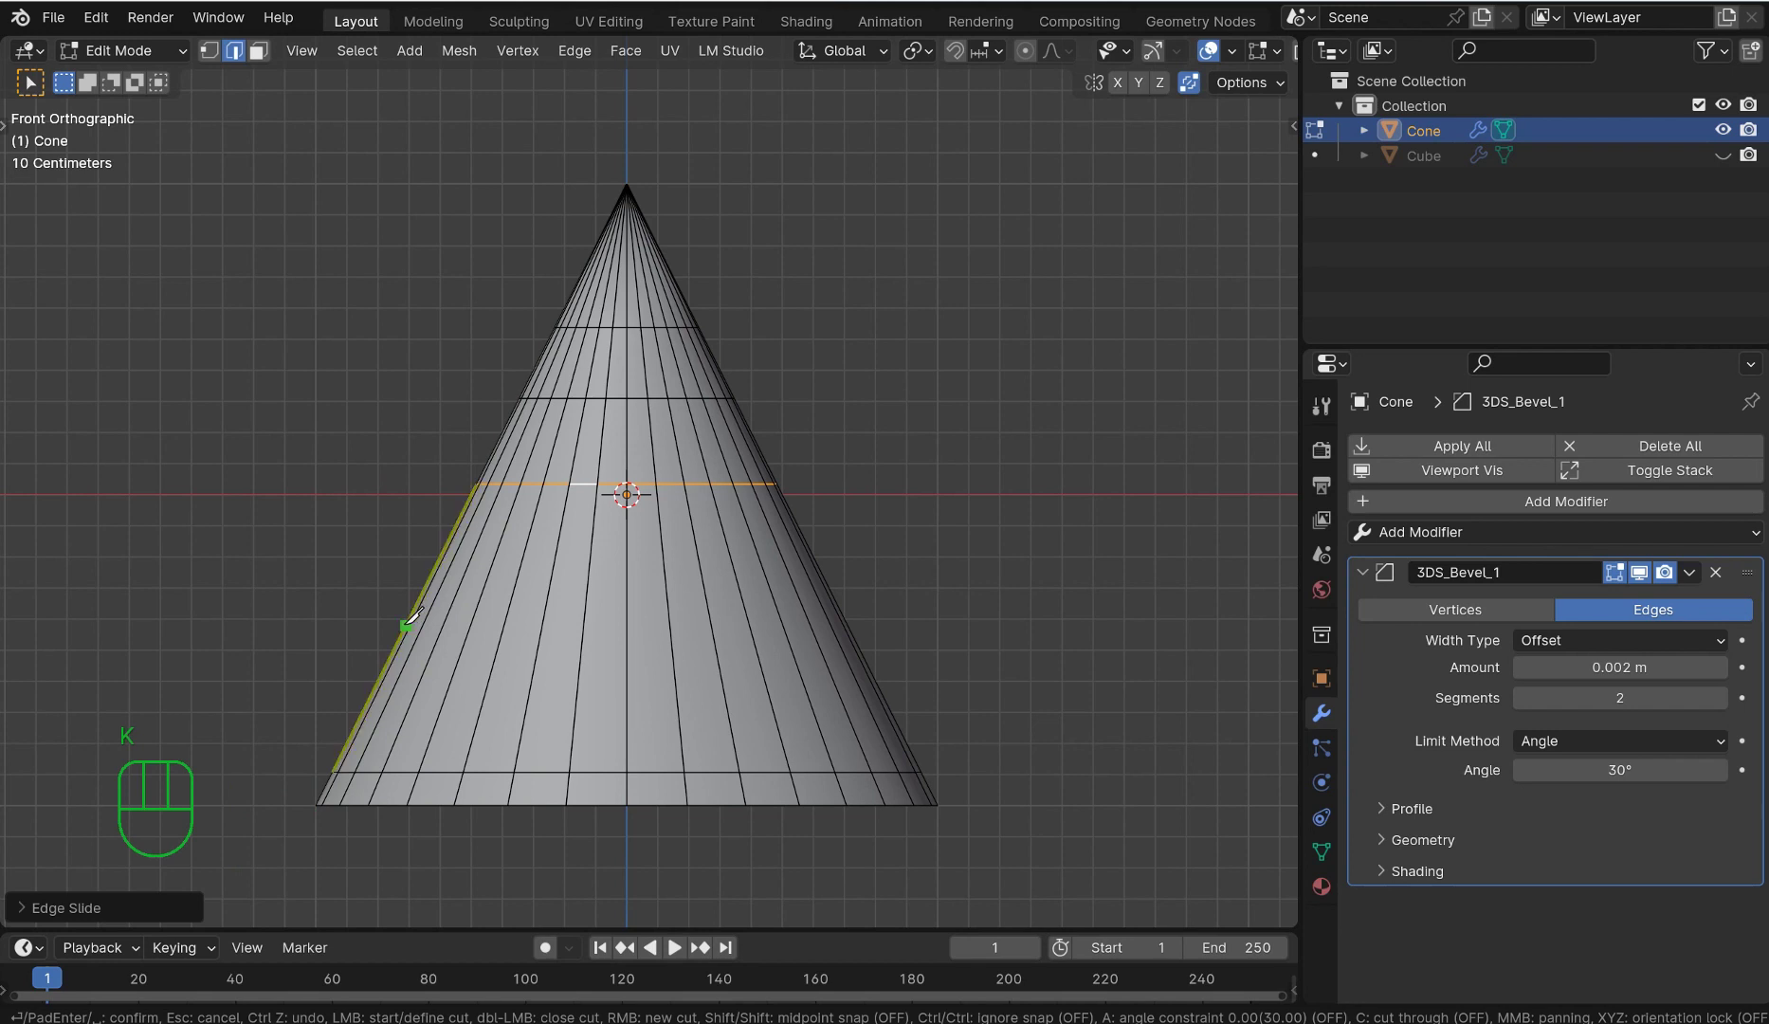
click(405, 625)
key(x)
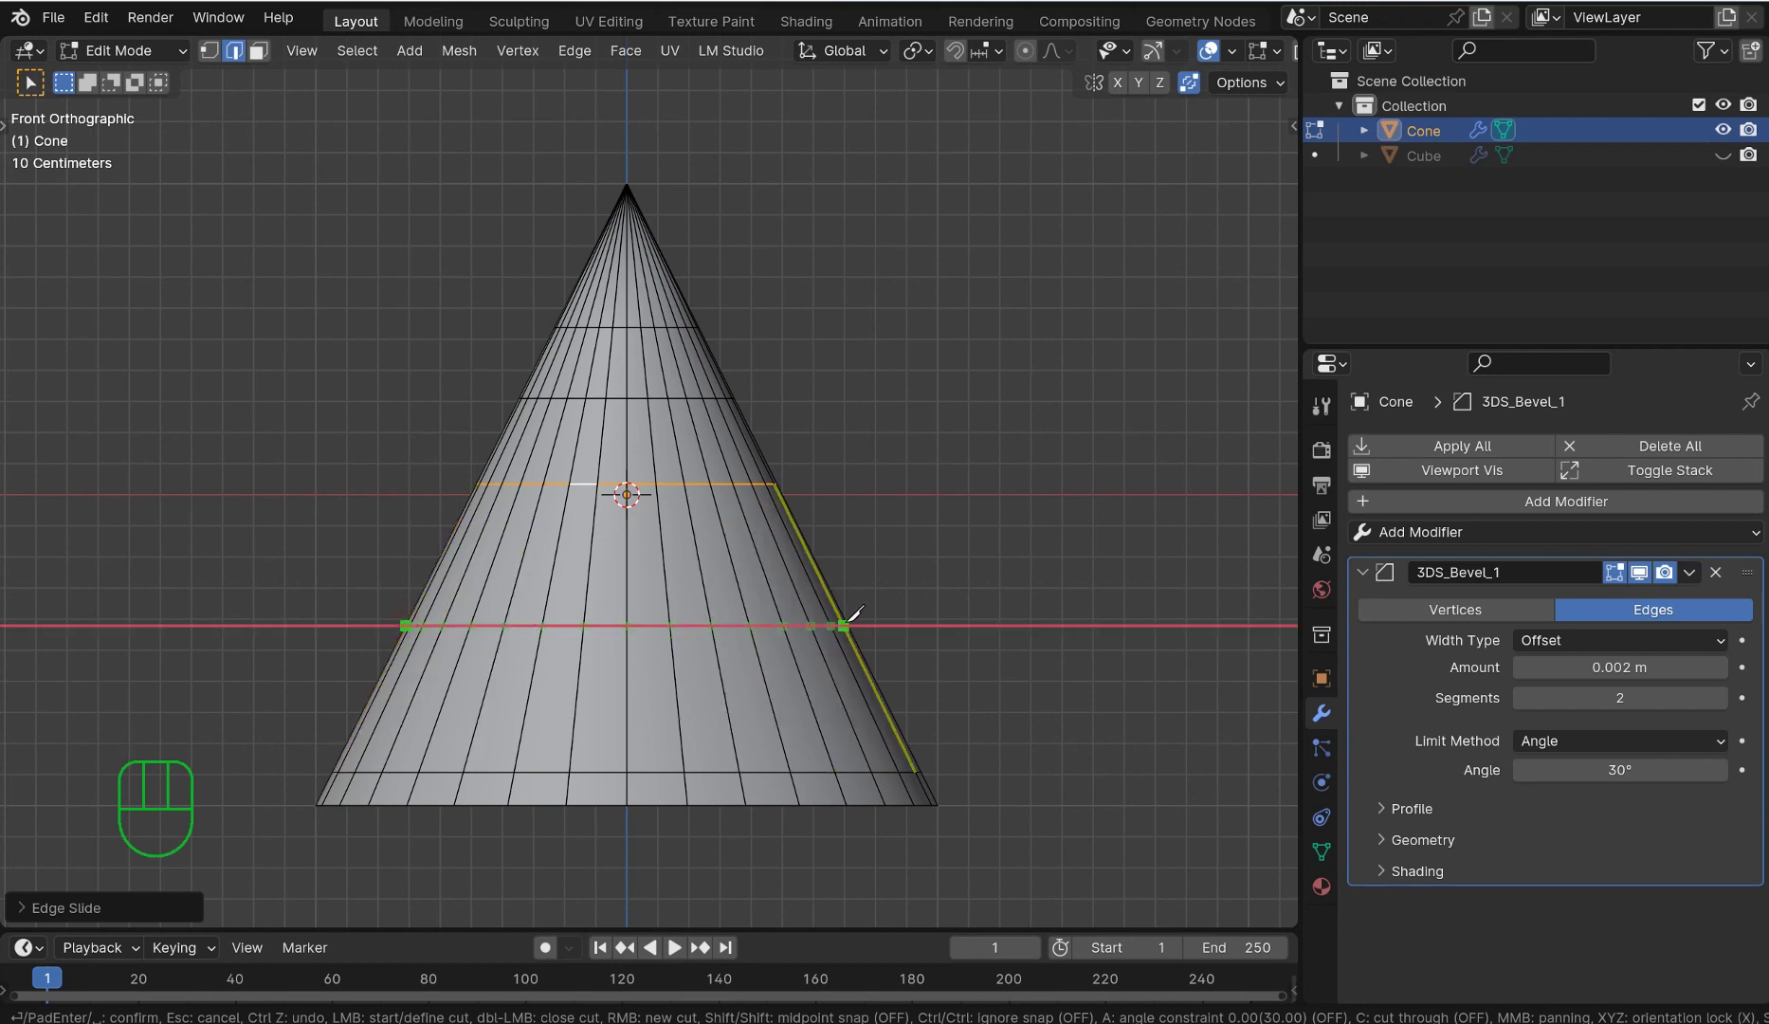
click(852, 621)
key(Return)
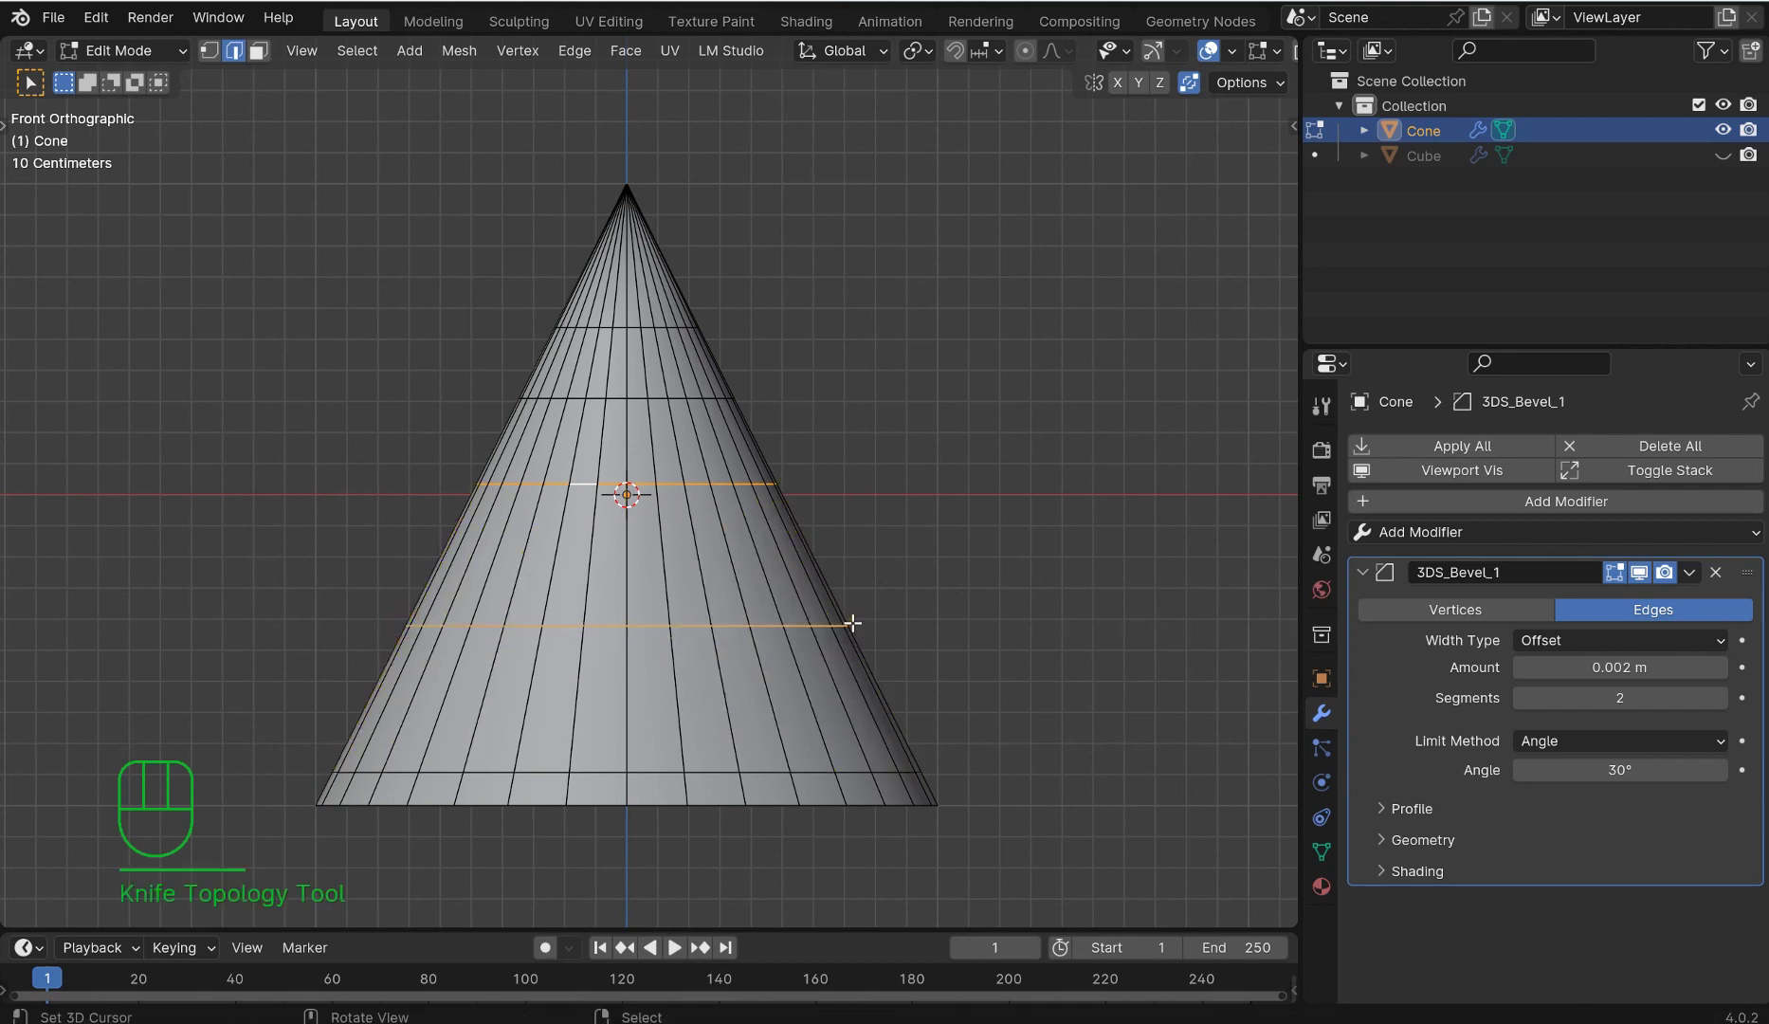
middle_drag(848, 620, 714, 650)
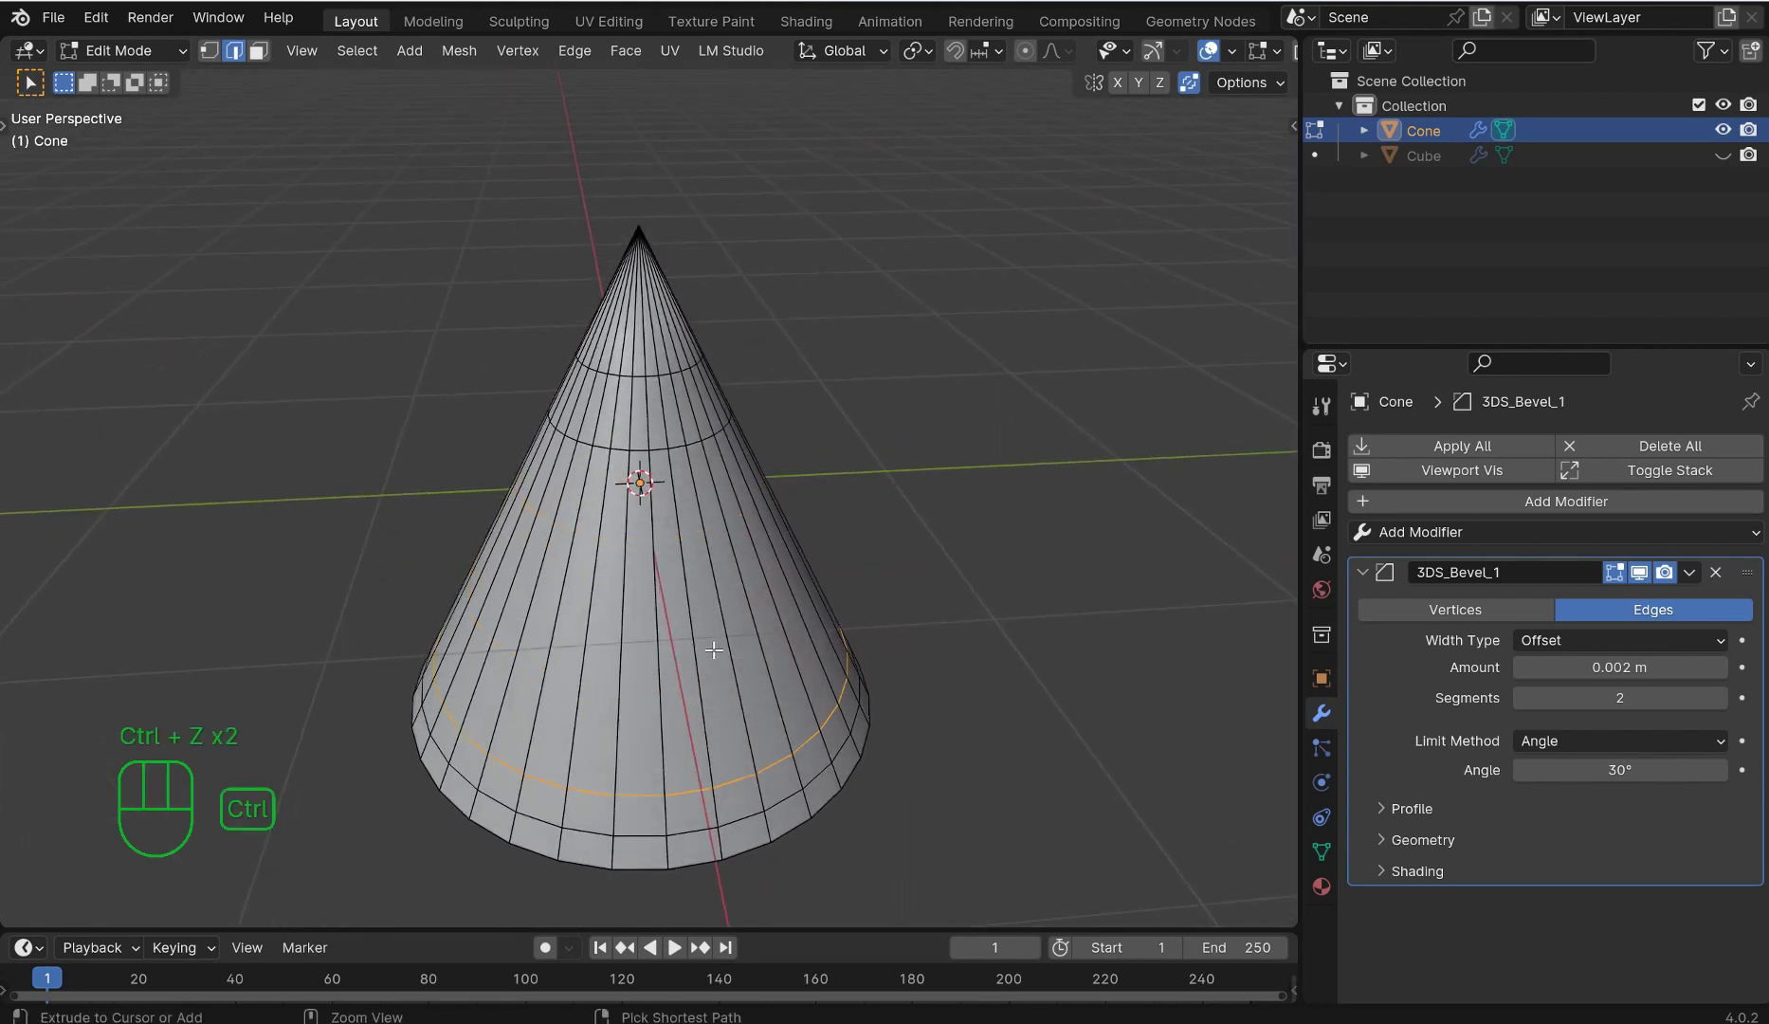
Step: Restore the undone loop and knife-cut another cut-through loop just below the middle
key(ctrl+shift+z)
key(KP_1)
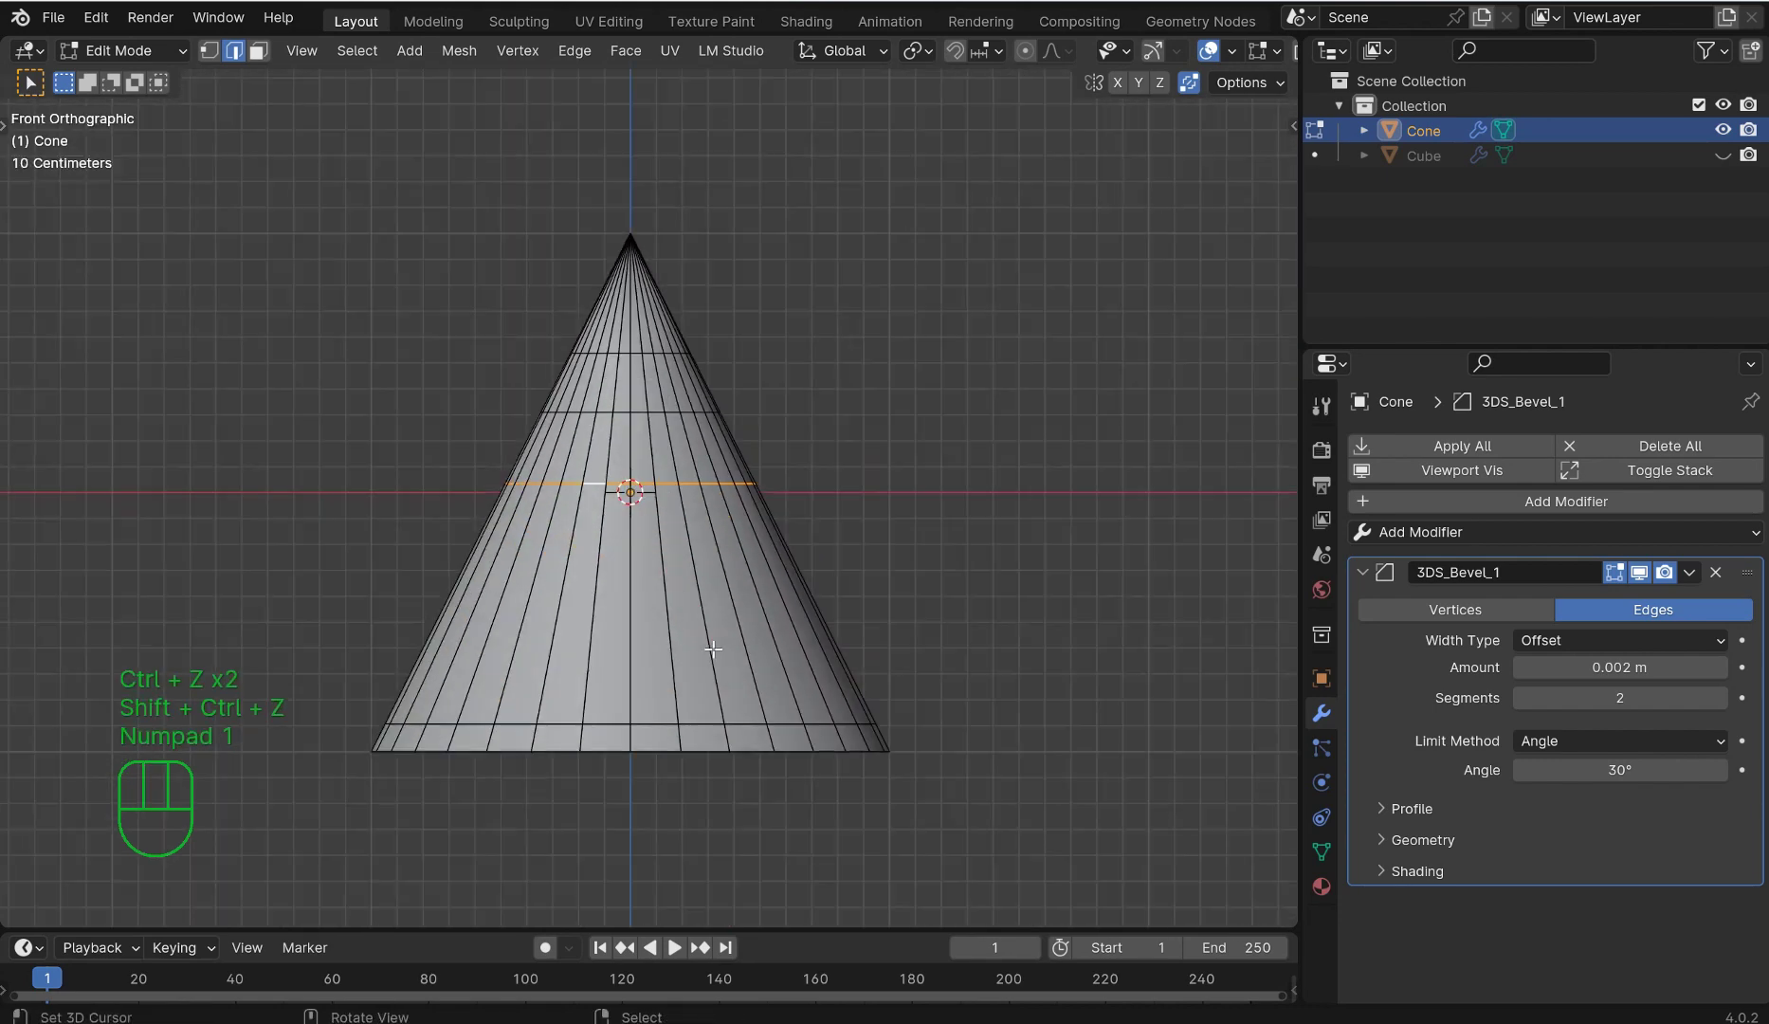
key(k)
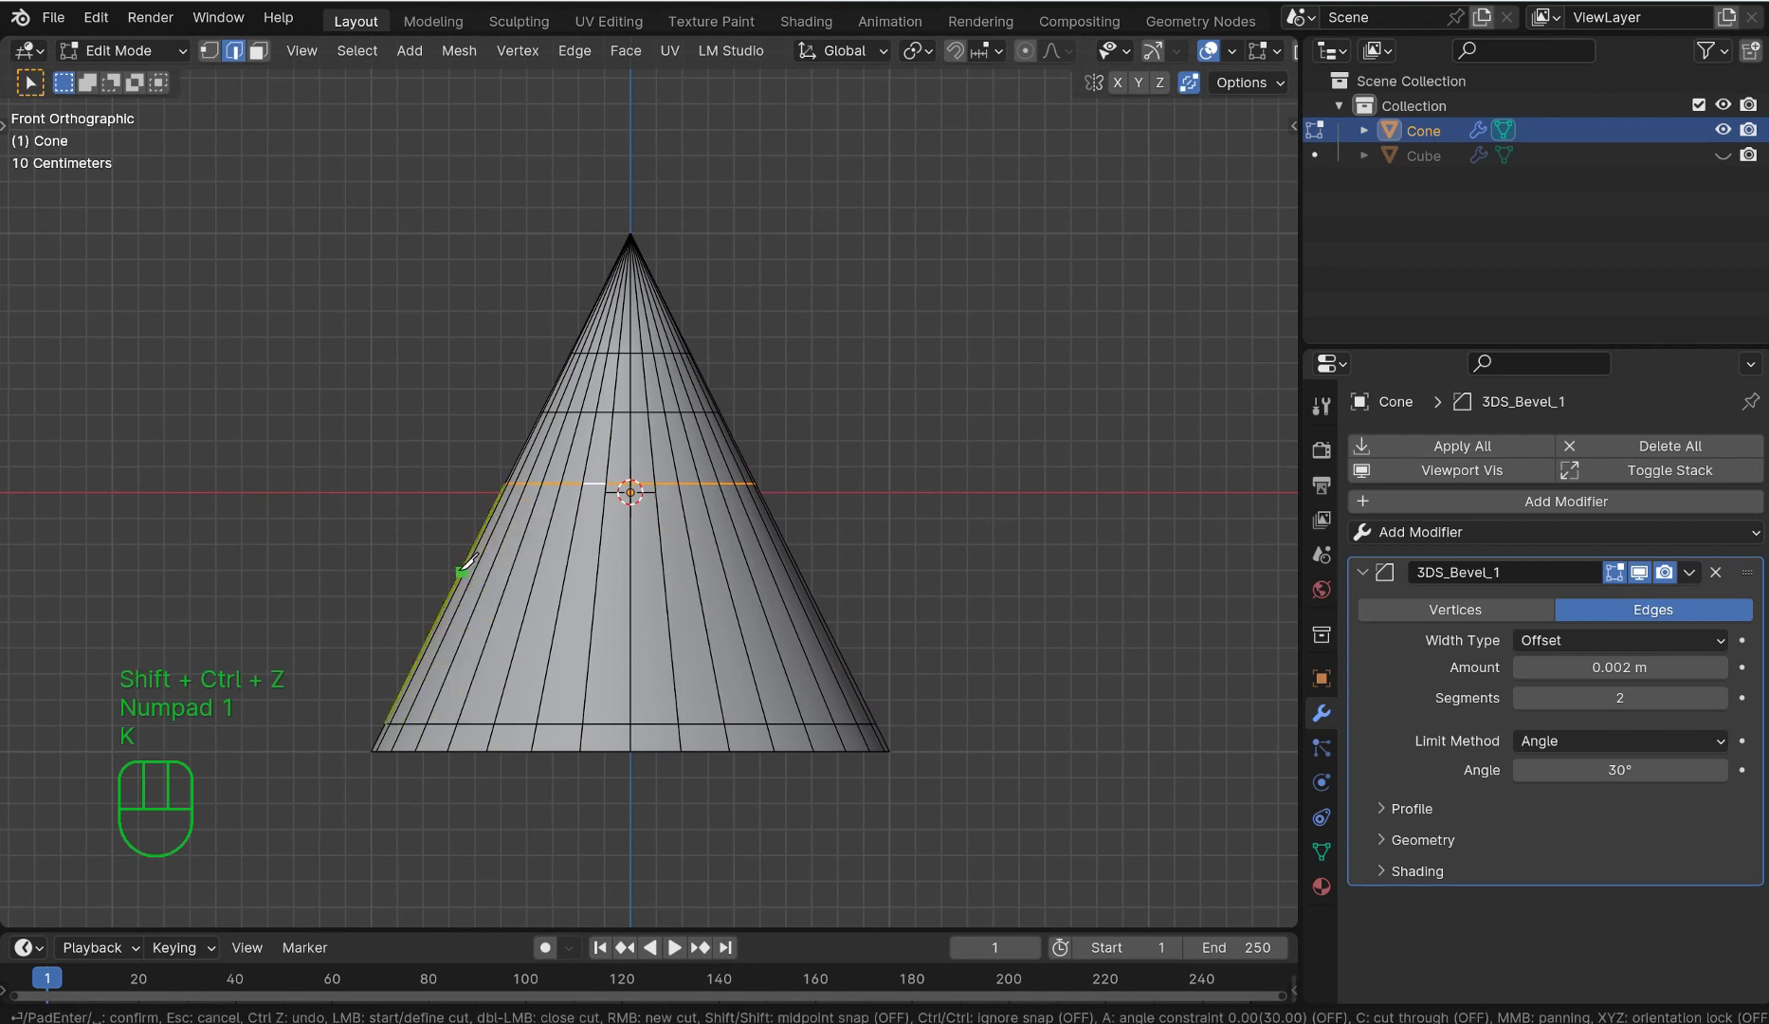
key(c)
click(463, 571)
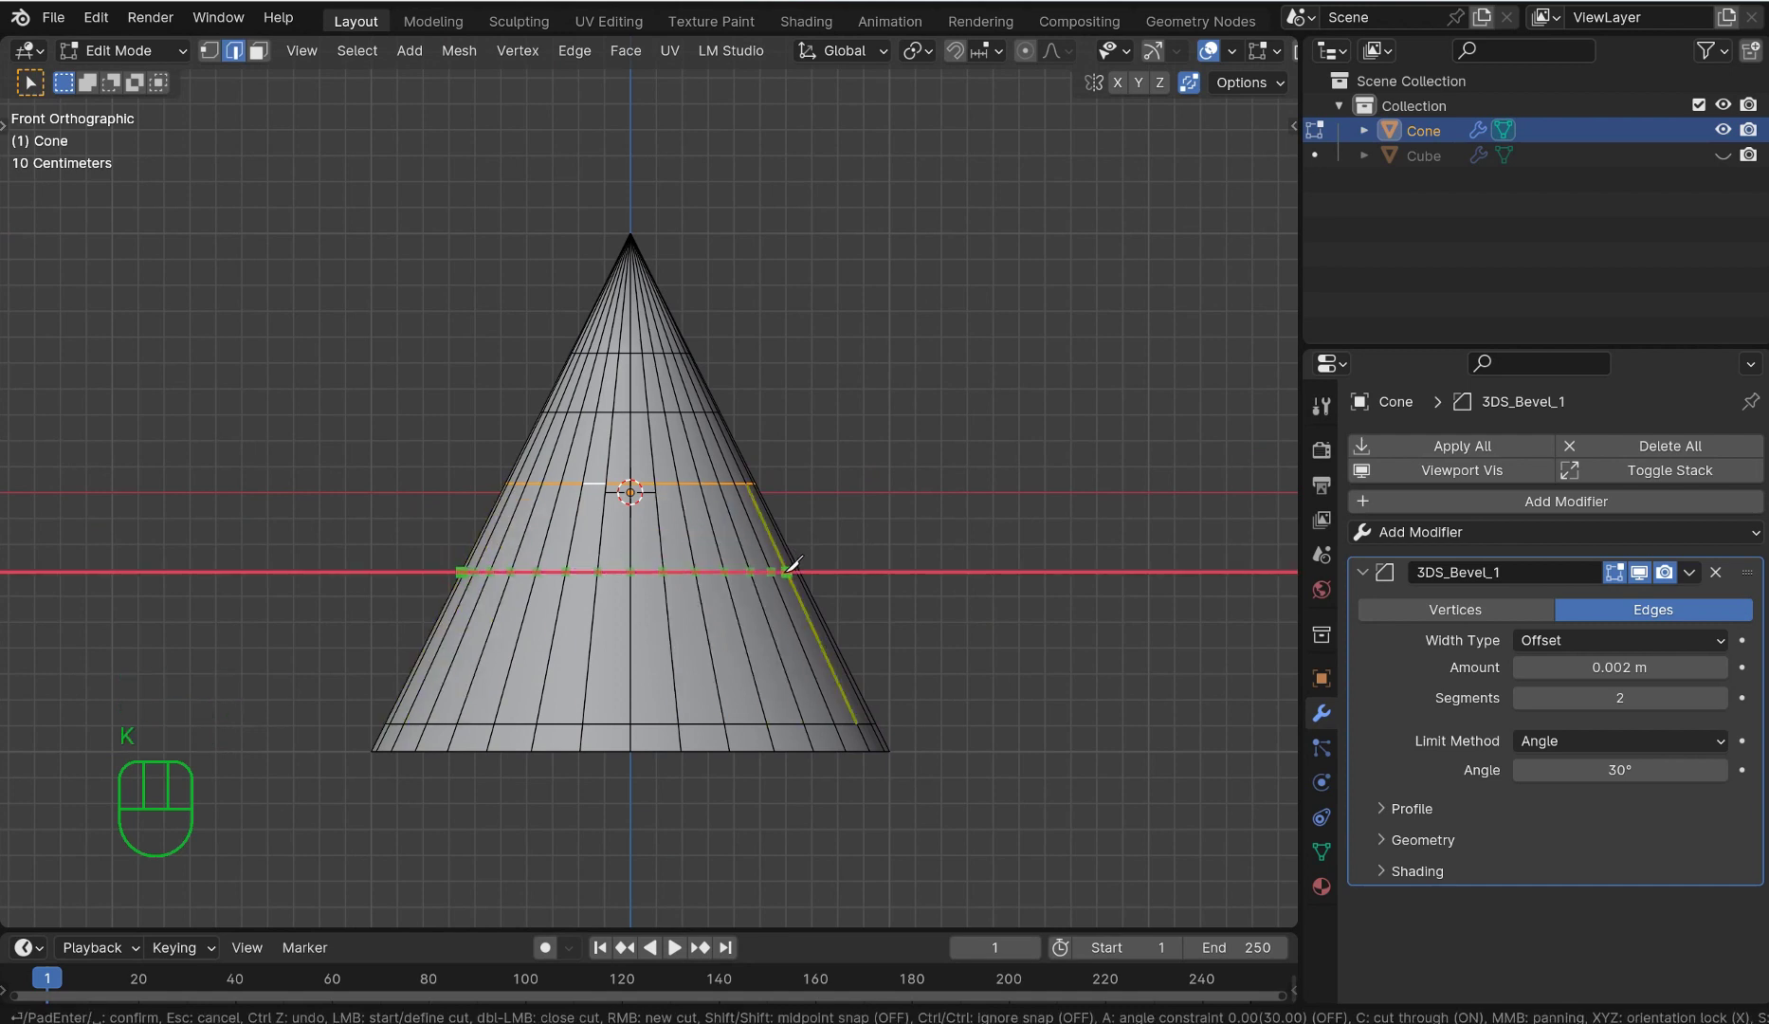
click(801, 570)
key(Return)
mouse_move(880, 509)
middle_down()
mouse_move(679, 600)
mouse_move(859, 525)
middle_up()
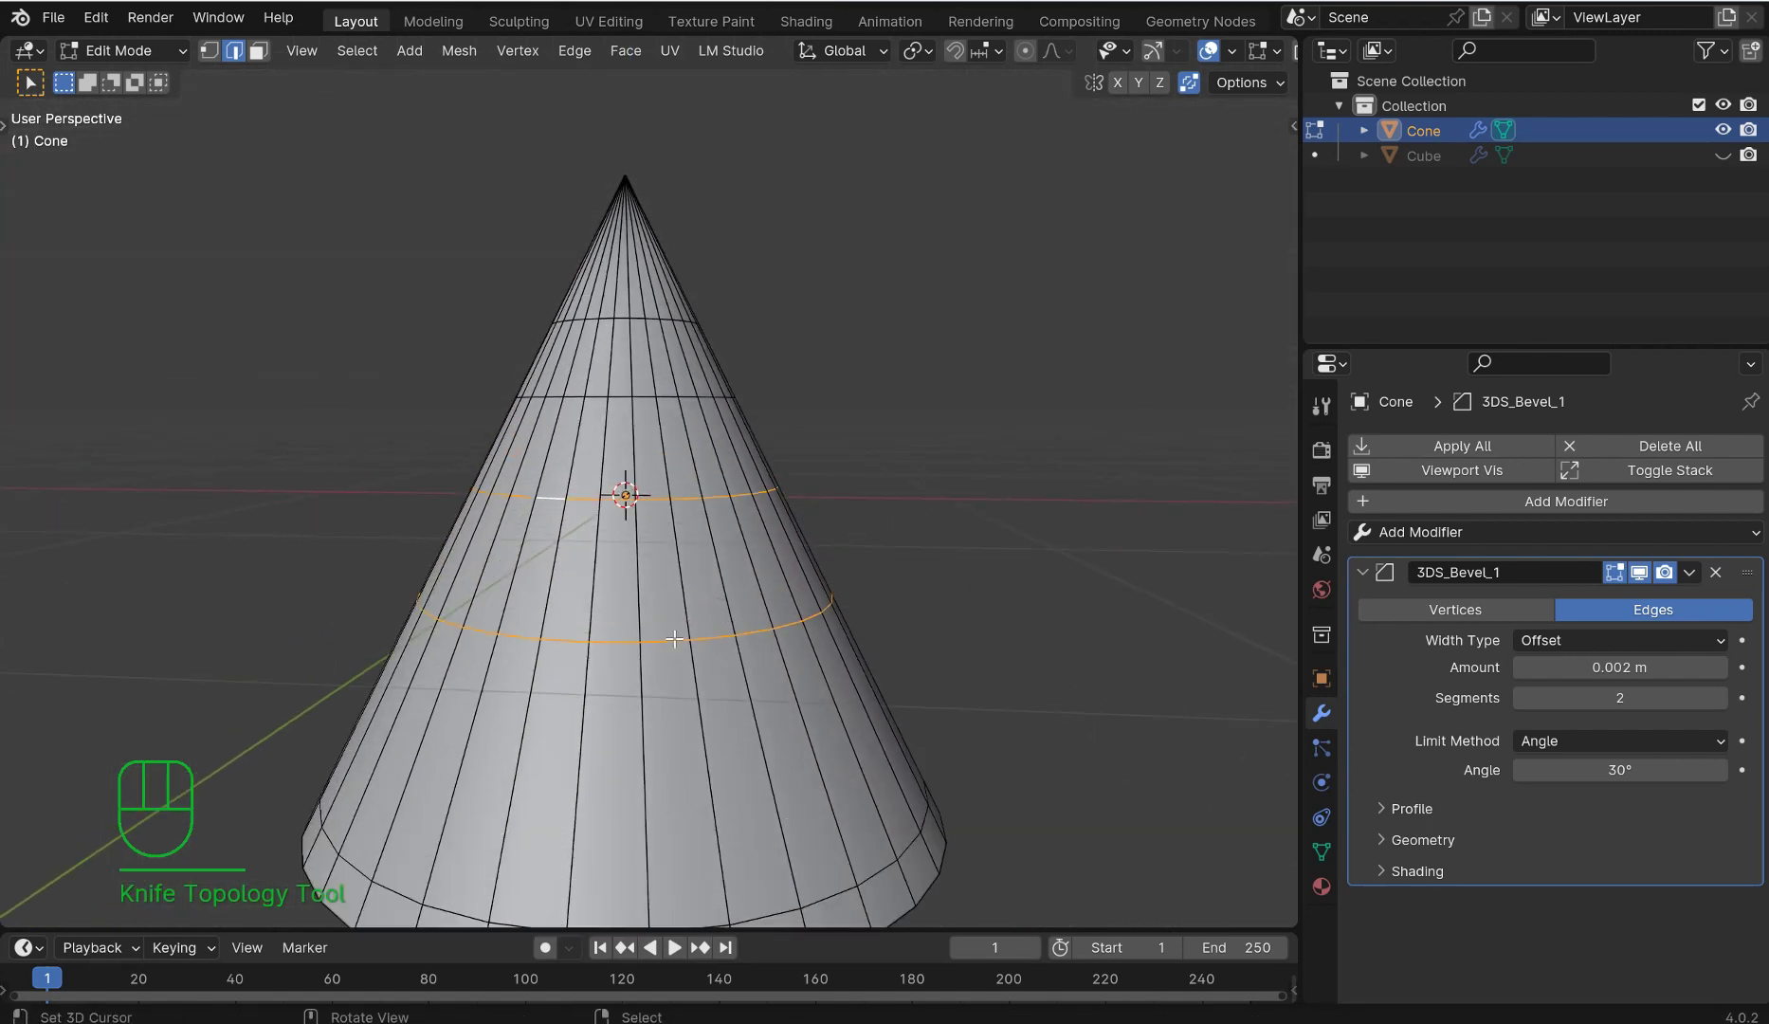
scroll(670, 659, down, 2)
click(631, 586)
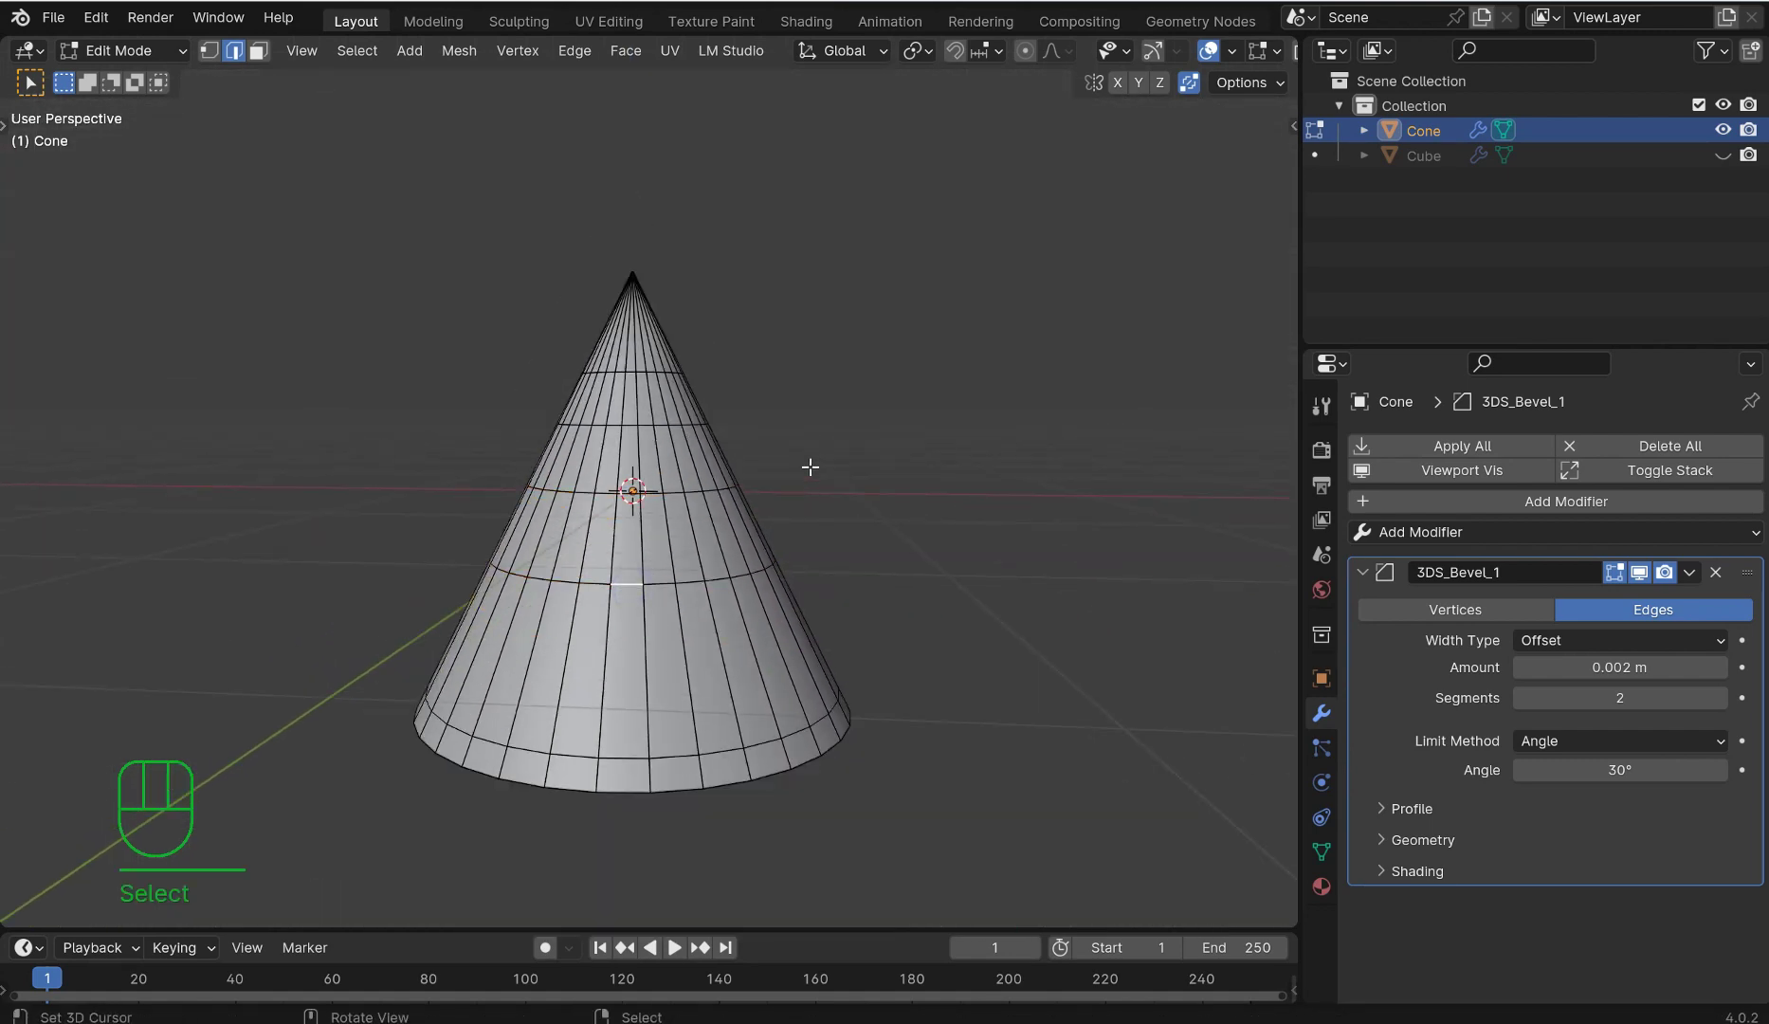
Step: Select the cone's tip vertex and flatten it with Bevel Vertices
middle_drag(764, 353, 720, 275)
key(Tab)
right_click(713, 255)
scroll(714, 255, up, 4)
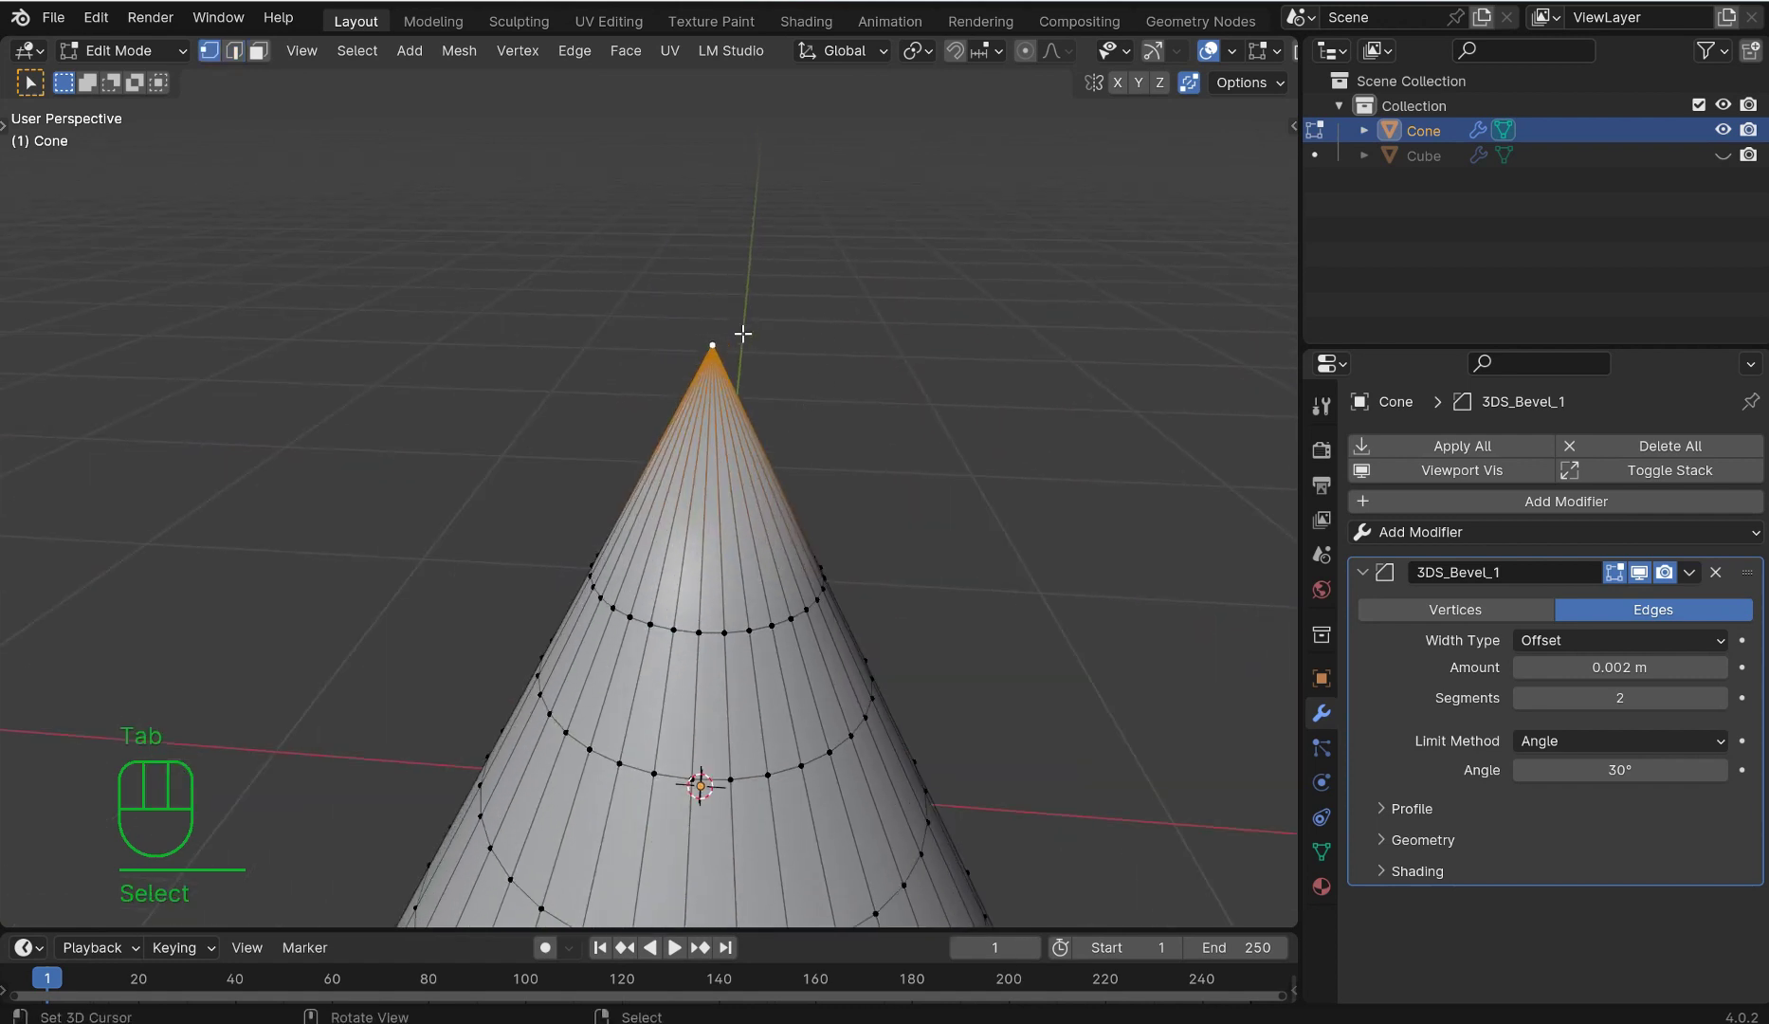
key(ctrl)
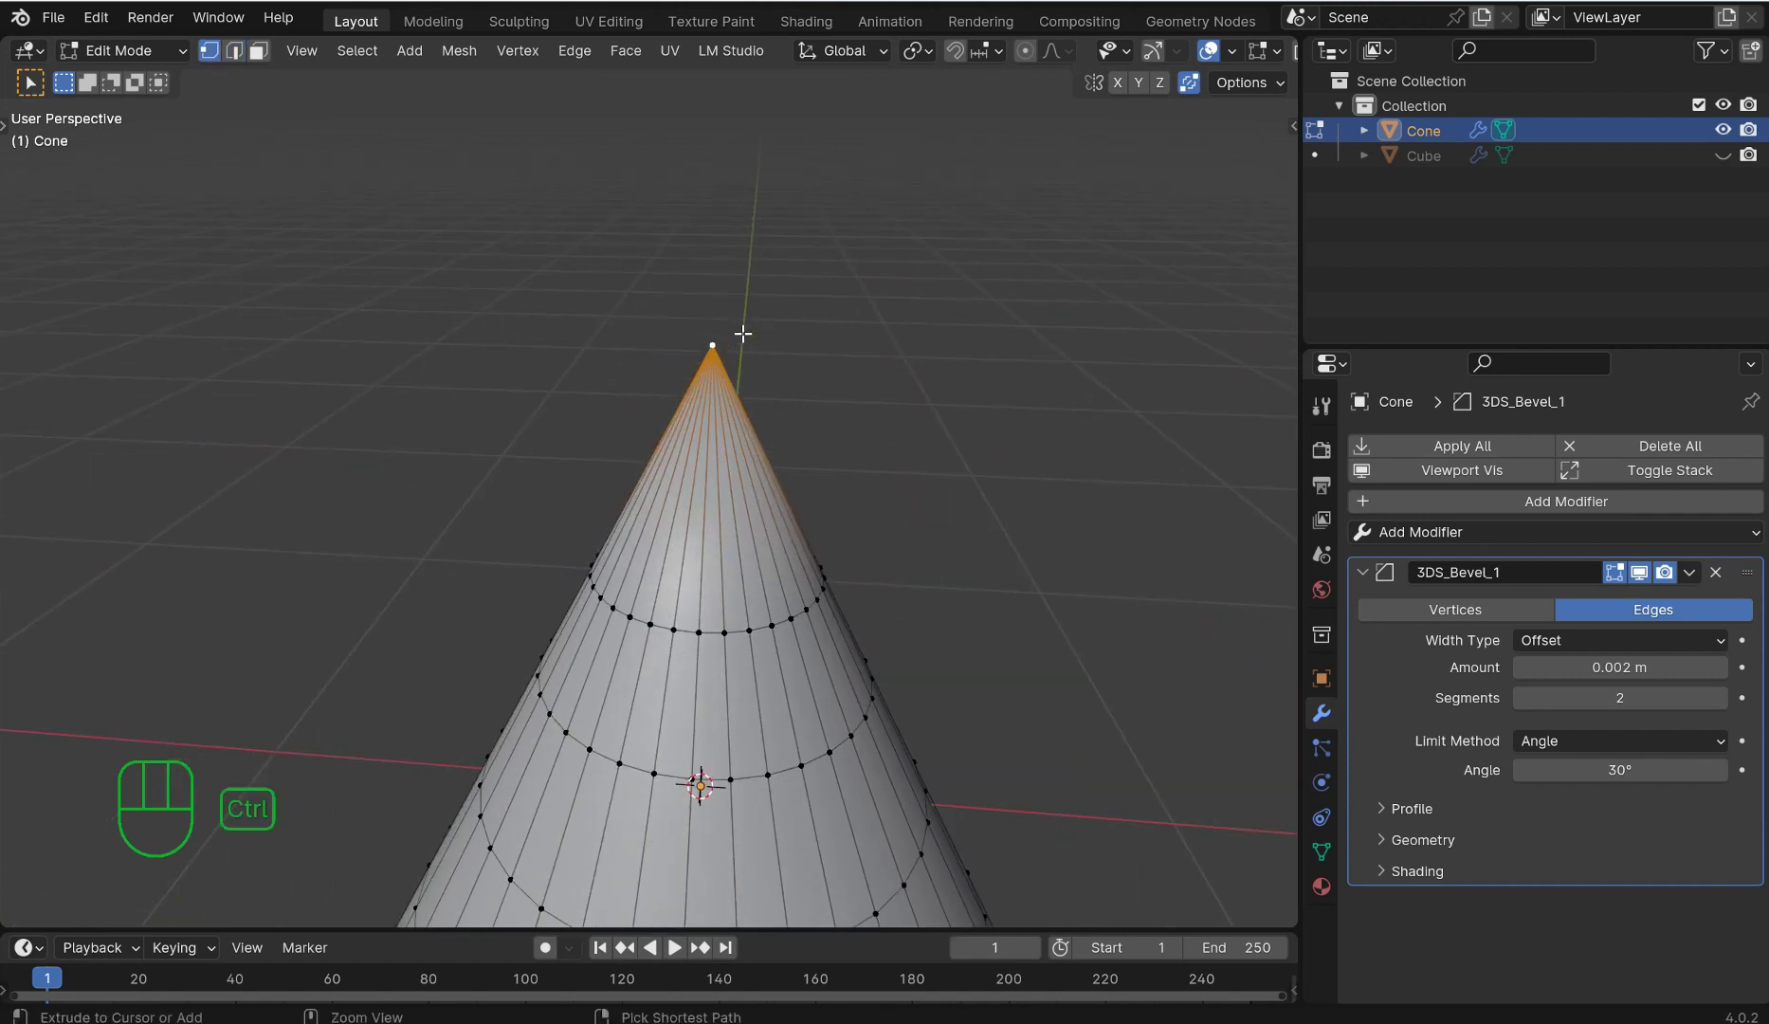
key(ctrl+v)
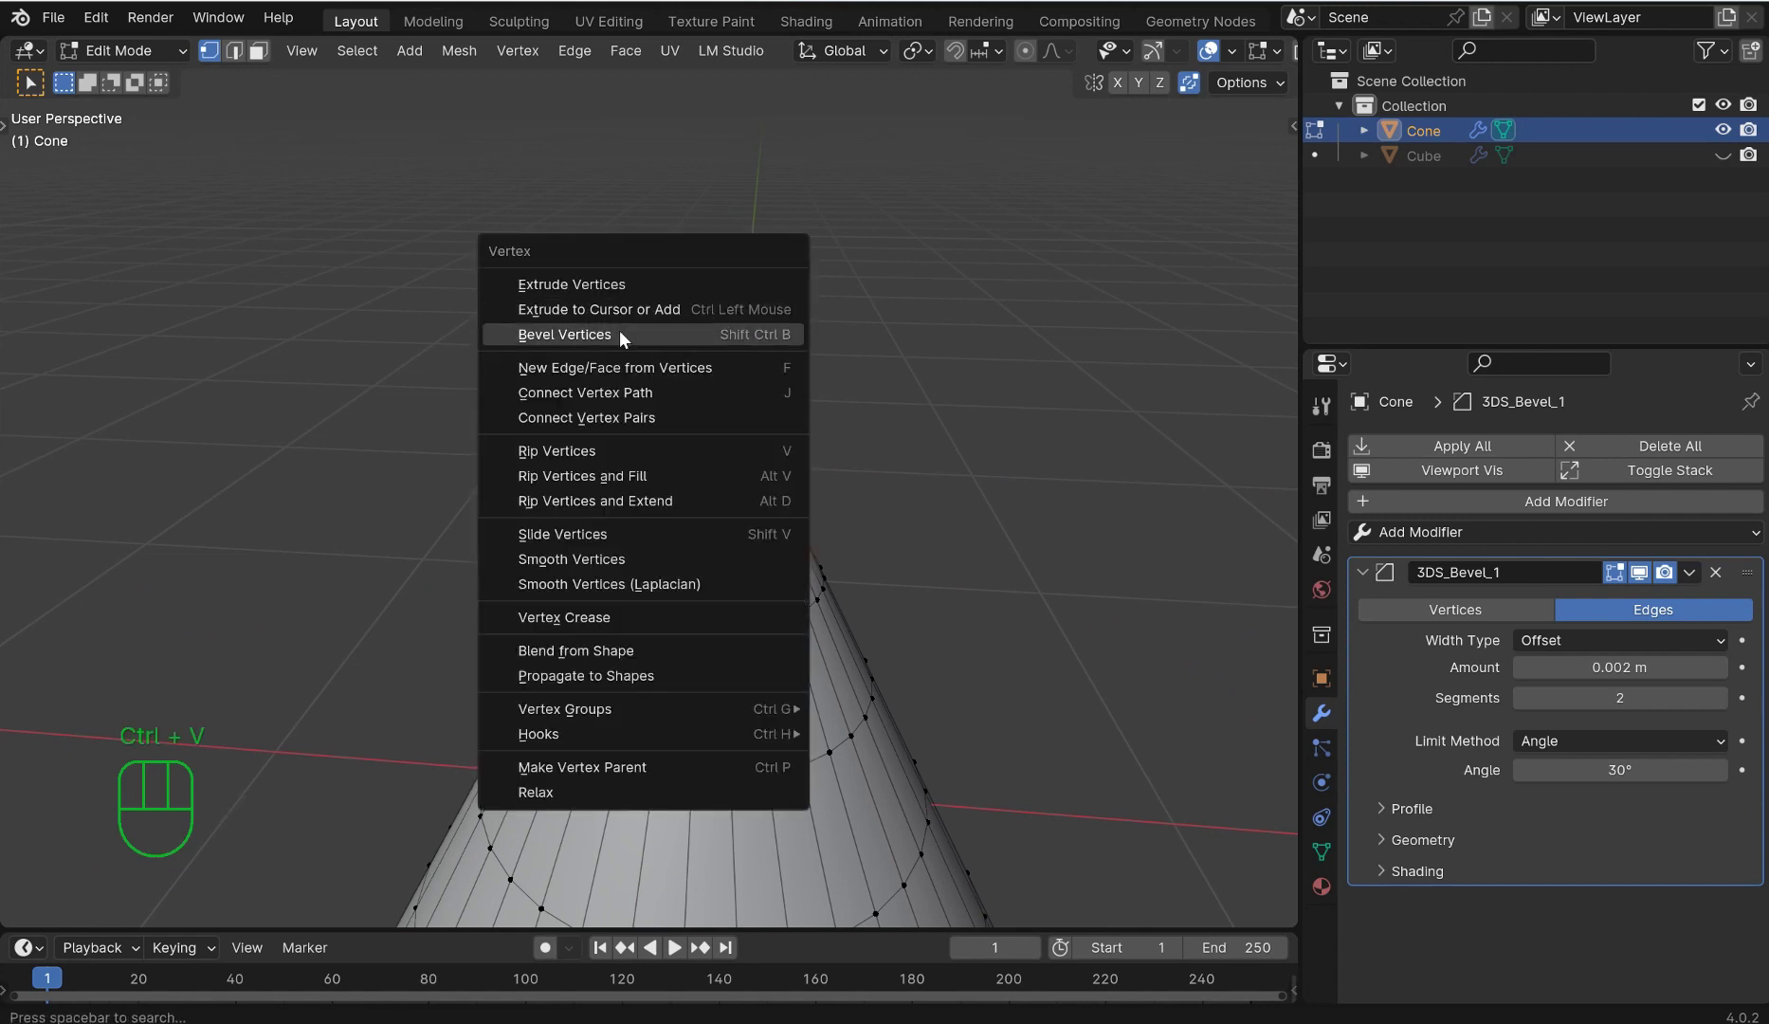
click(761, 335)
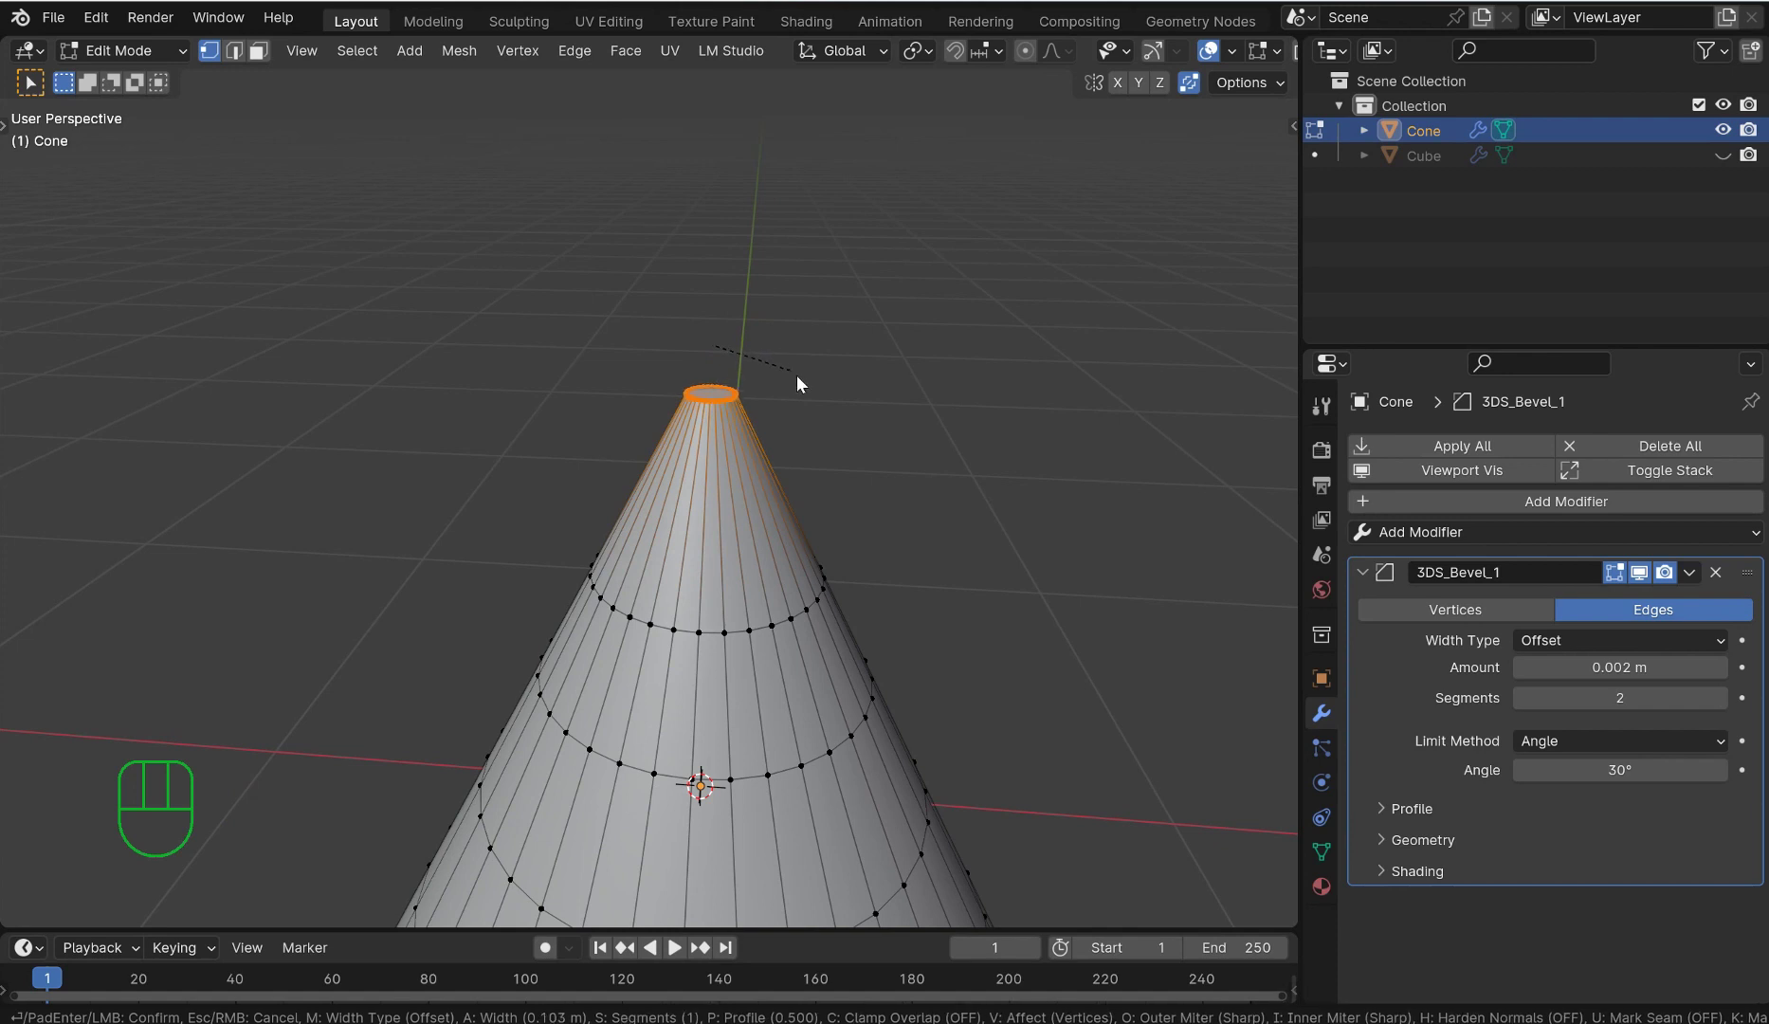
click(788, 350)
Step: Return to Object Mode and view the finished cone from the front
key(Tab)
mouse_move(817, 397)
middle_down()
mouse_move(810, 347)
mouse_move(851, 208)
mouse_move(817, 379)
mouse_move(835, 389)
middle_up()
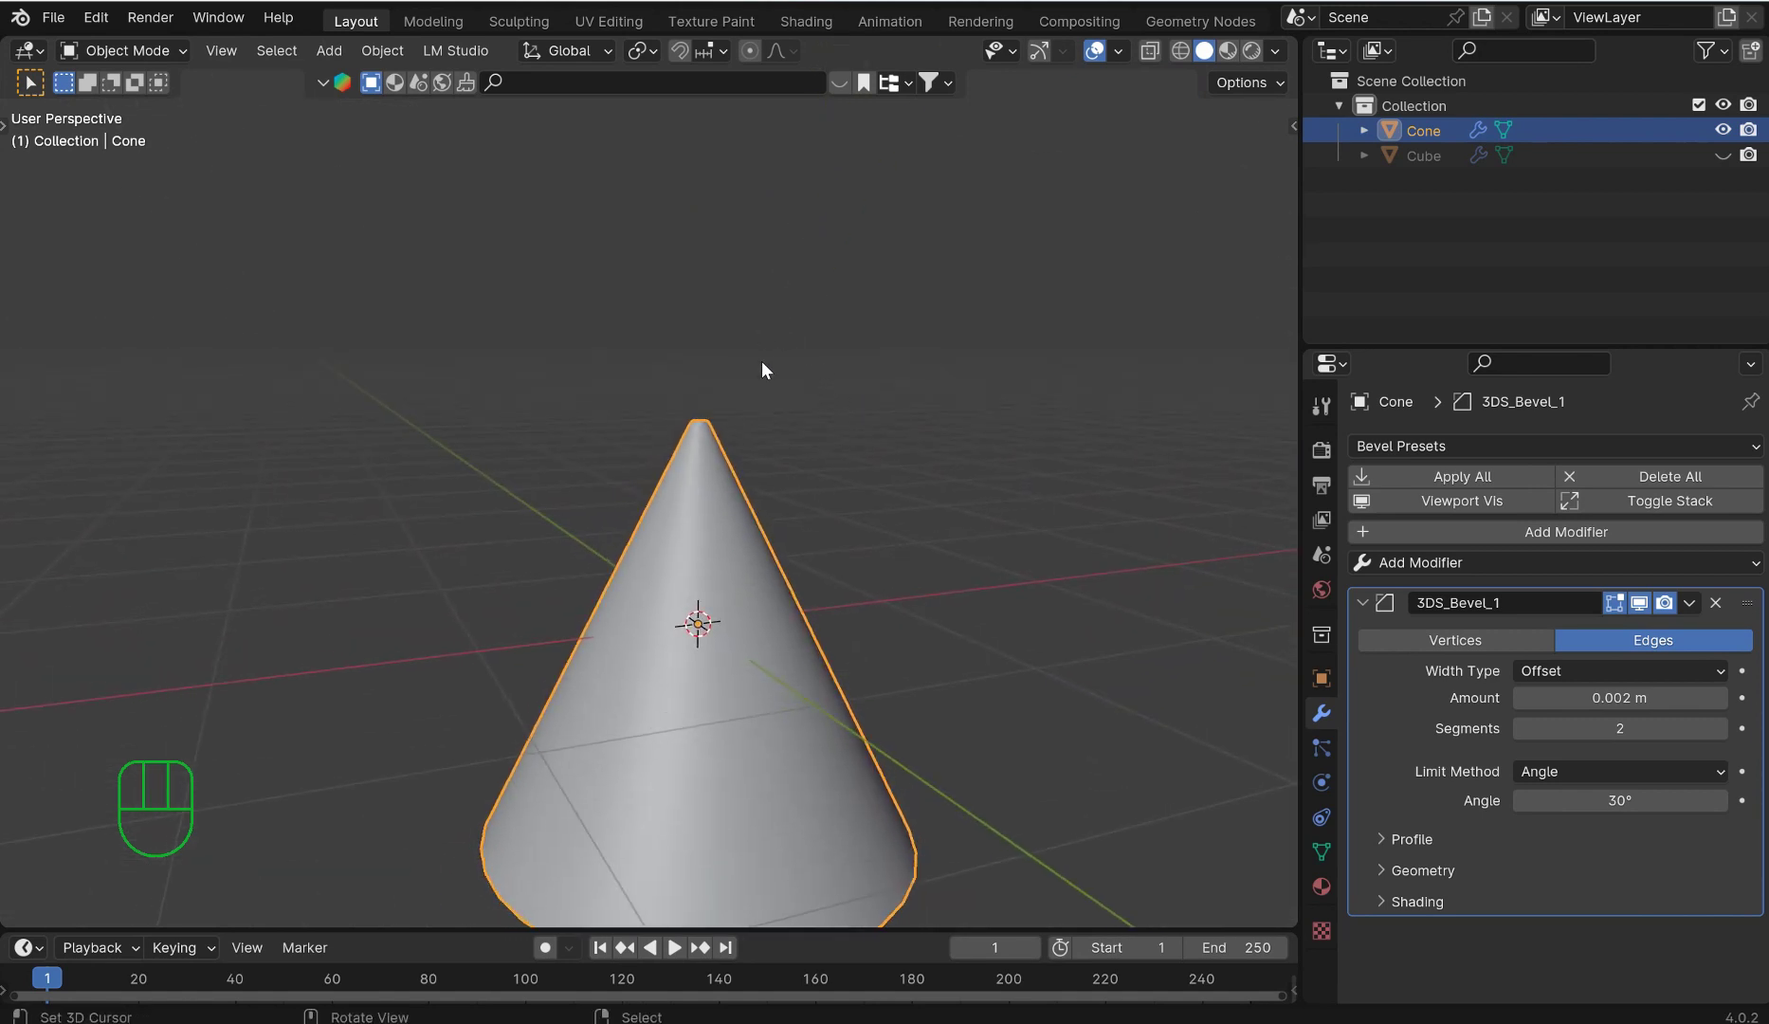
key(KP_1)
scroll(775, 373, down, 3)
scroll(797, 385, up, 4)
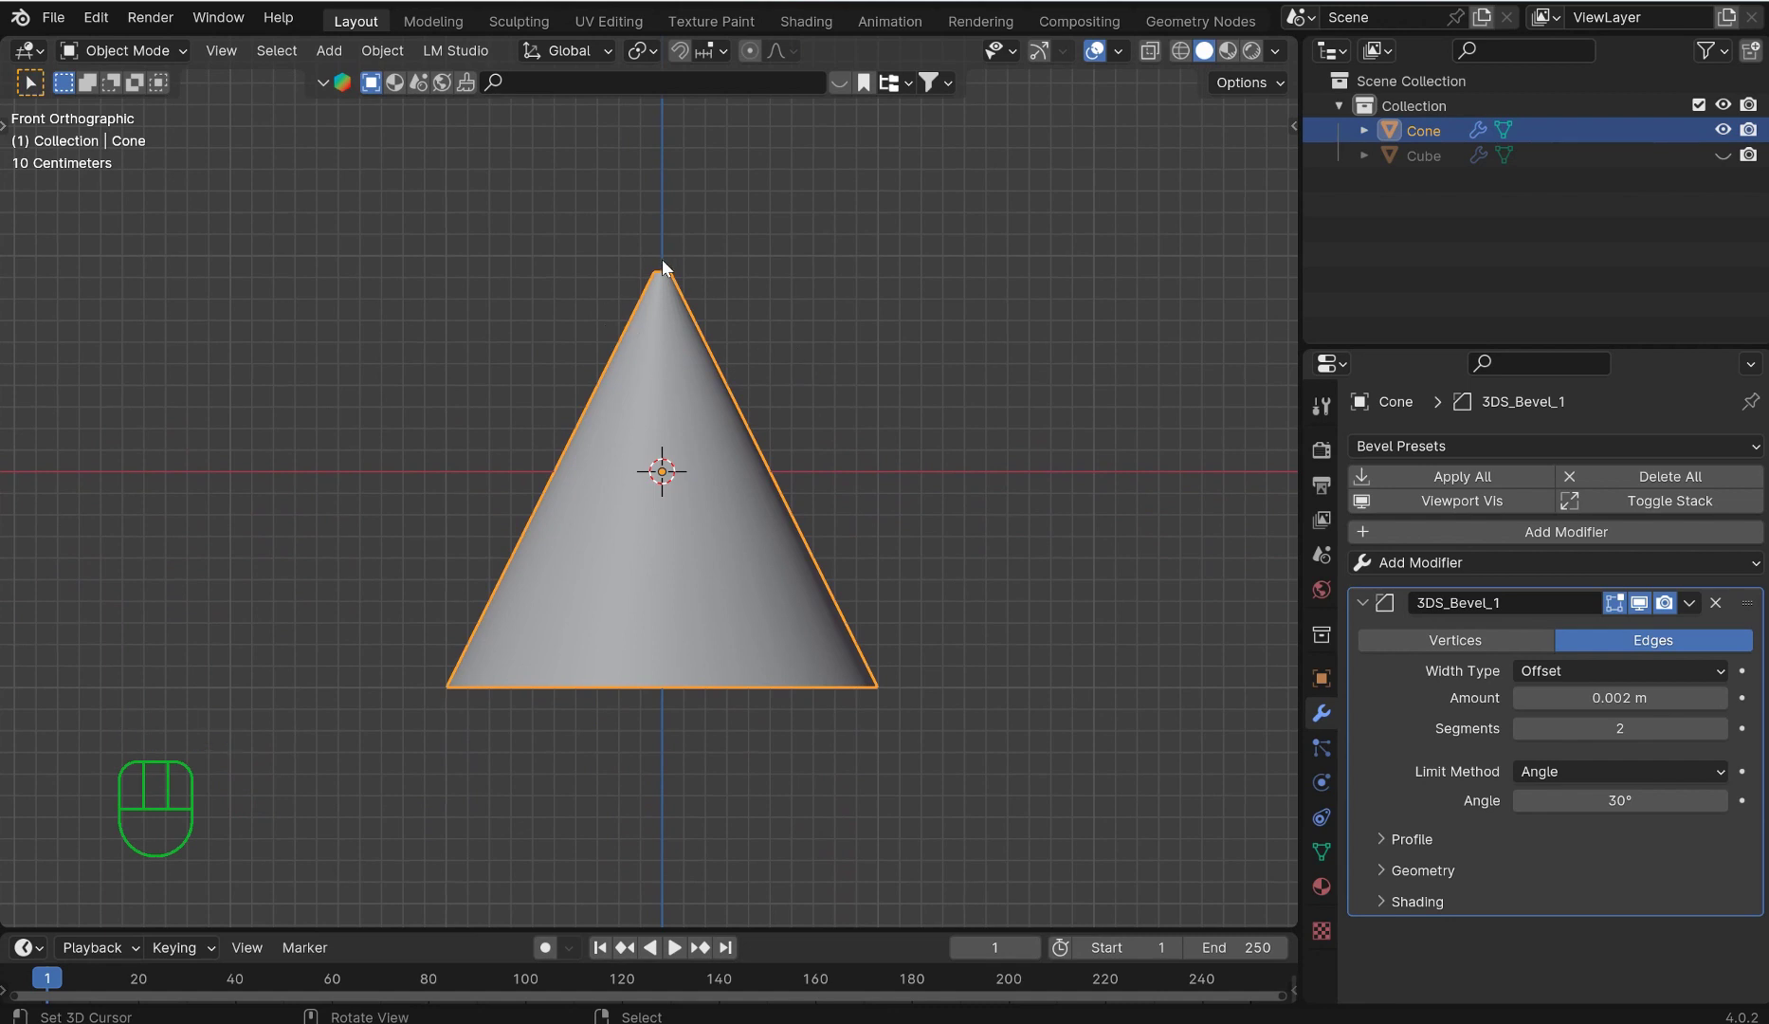
key(Tab)
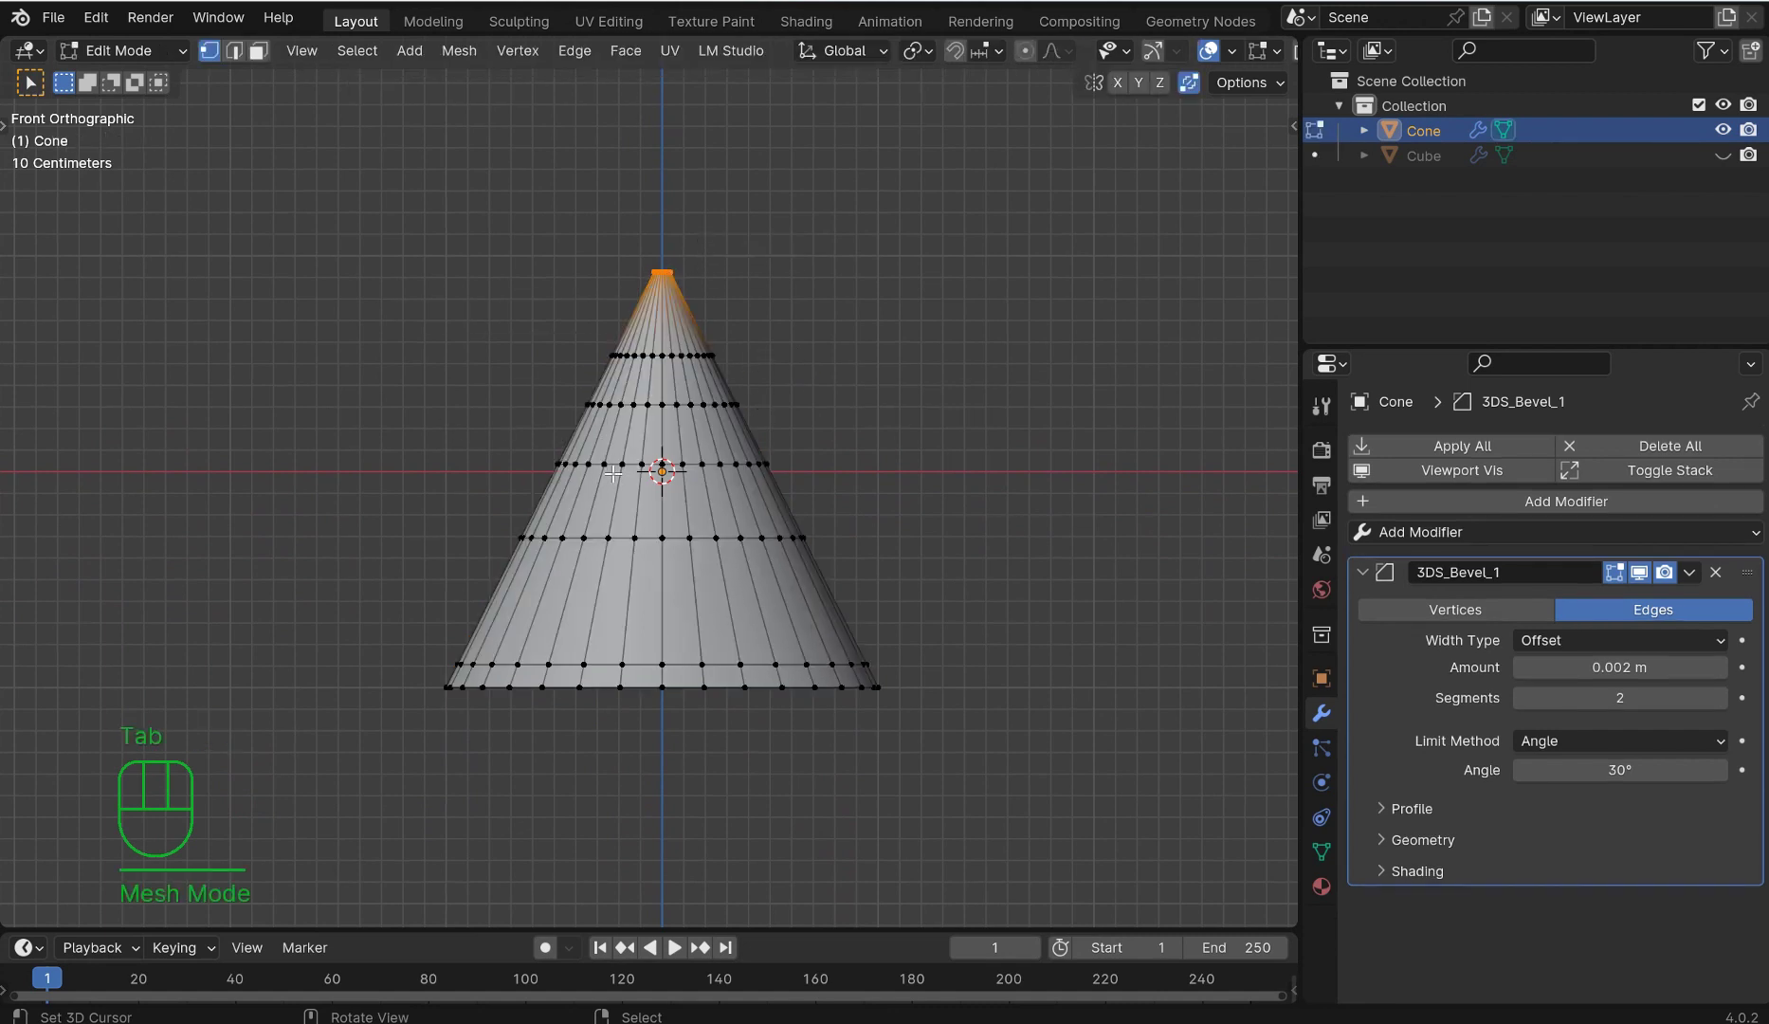
scroll(528, 477, up, 4)
key(k)
click(495, 463)
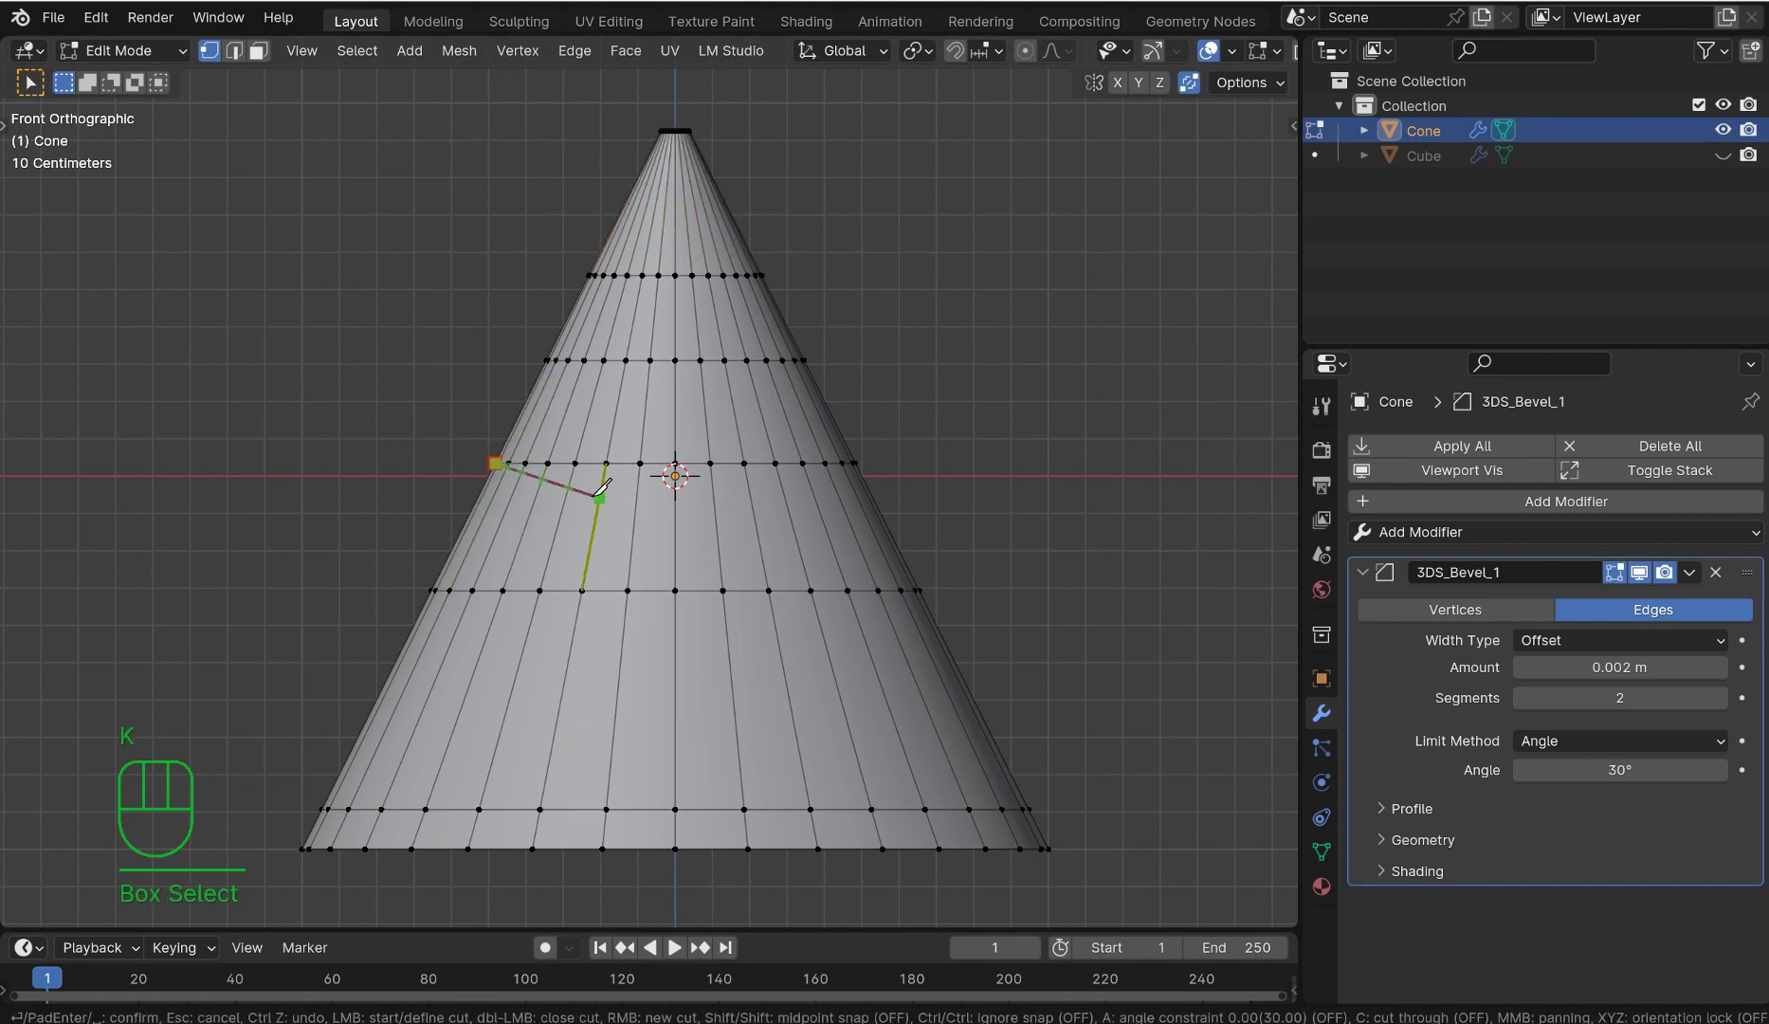
key(a)
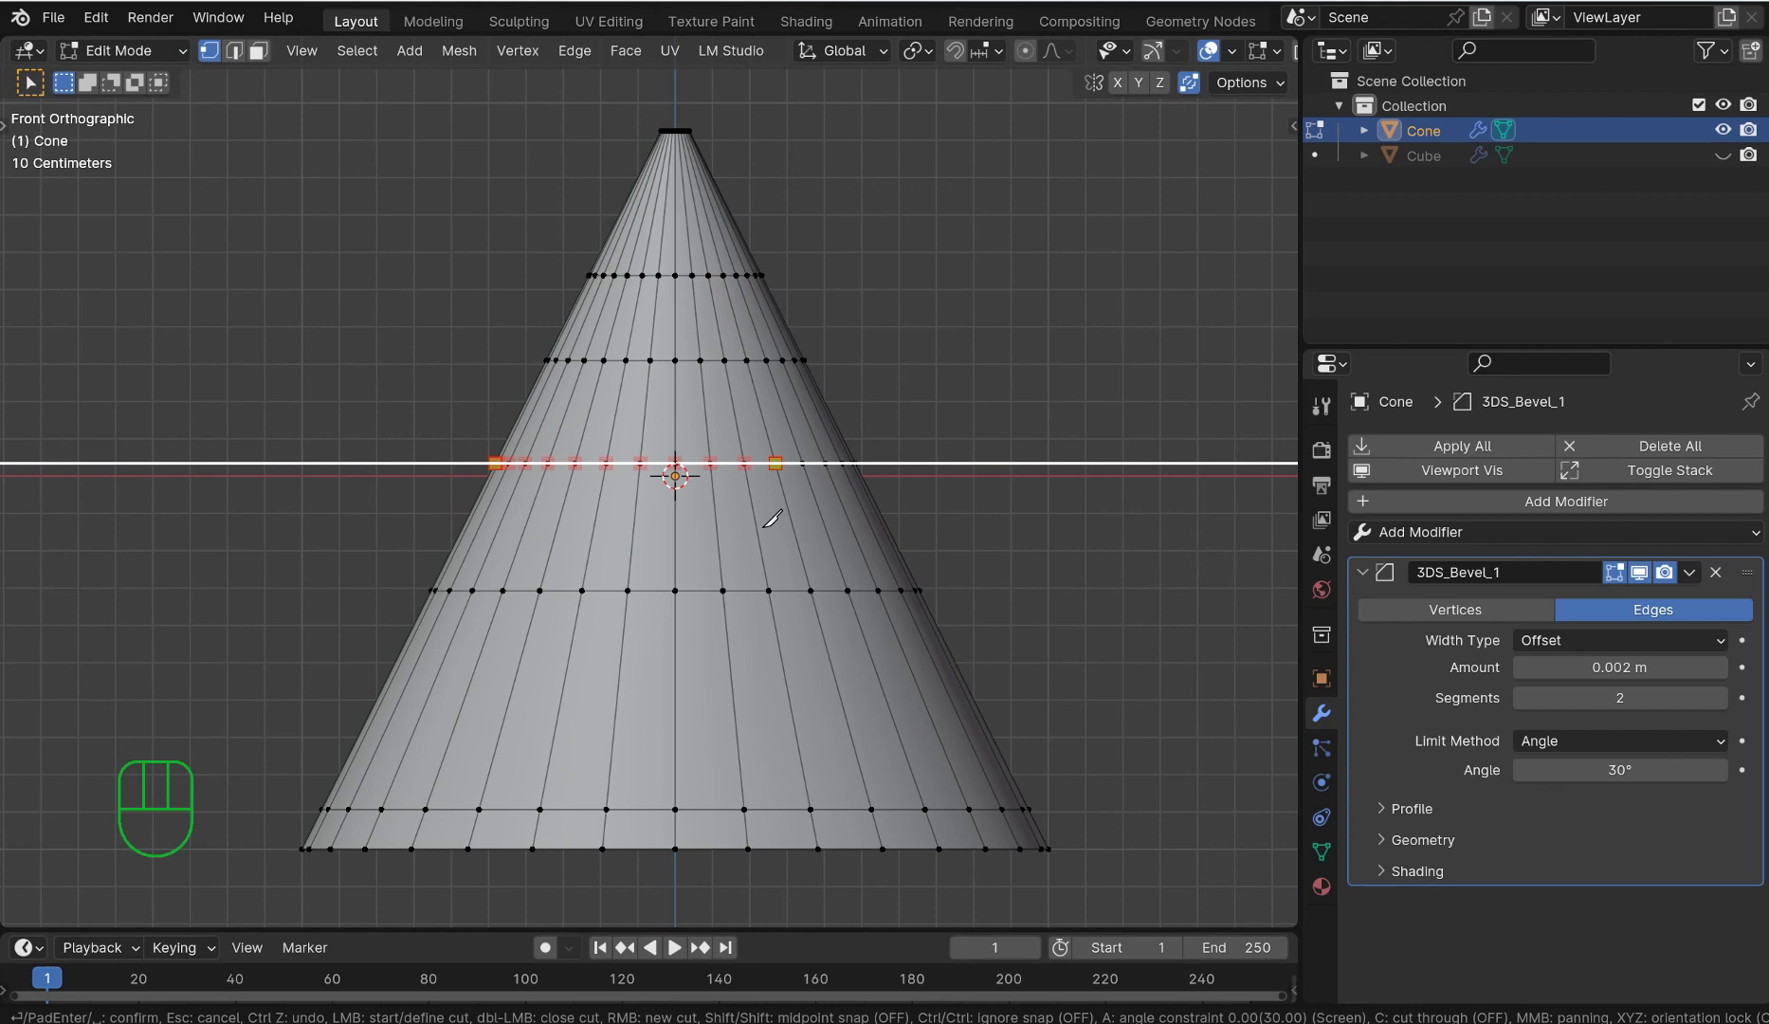
middle_drag(772, 518, 931, 663)
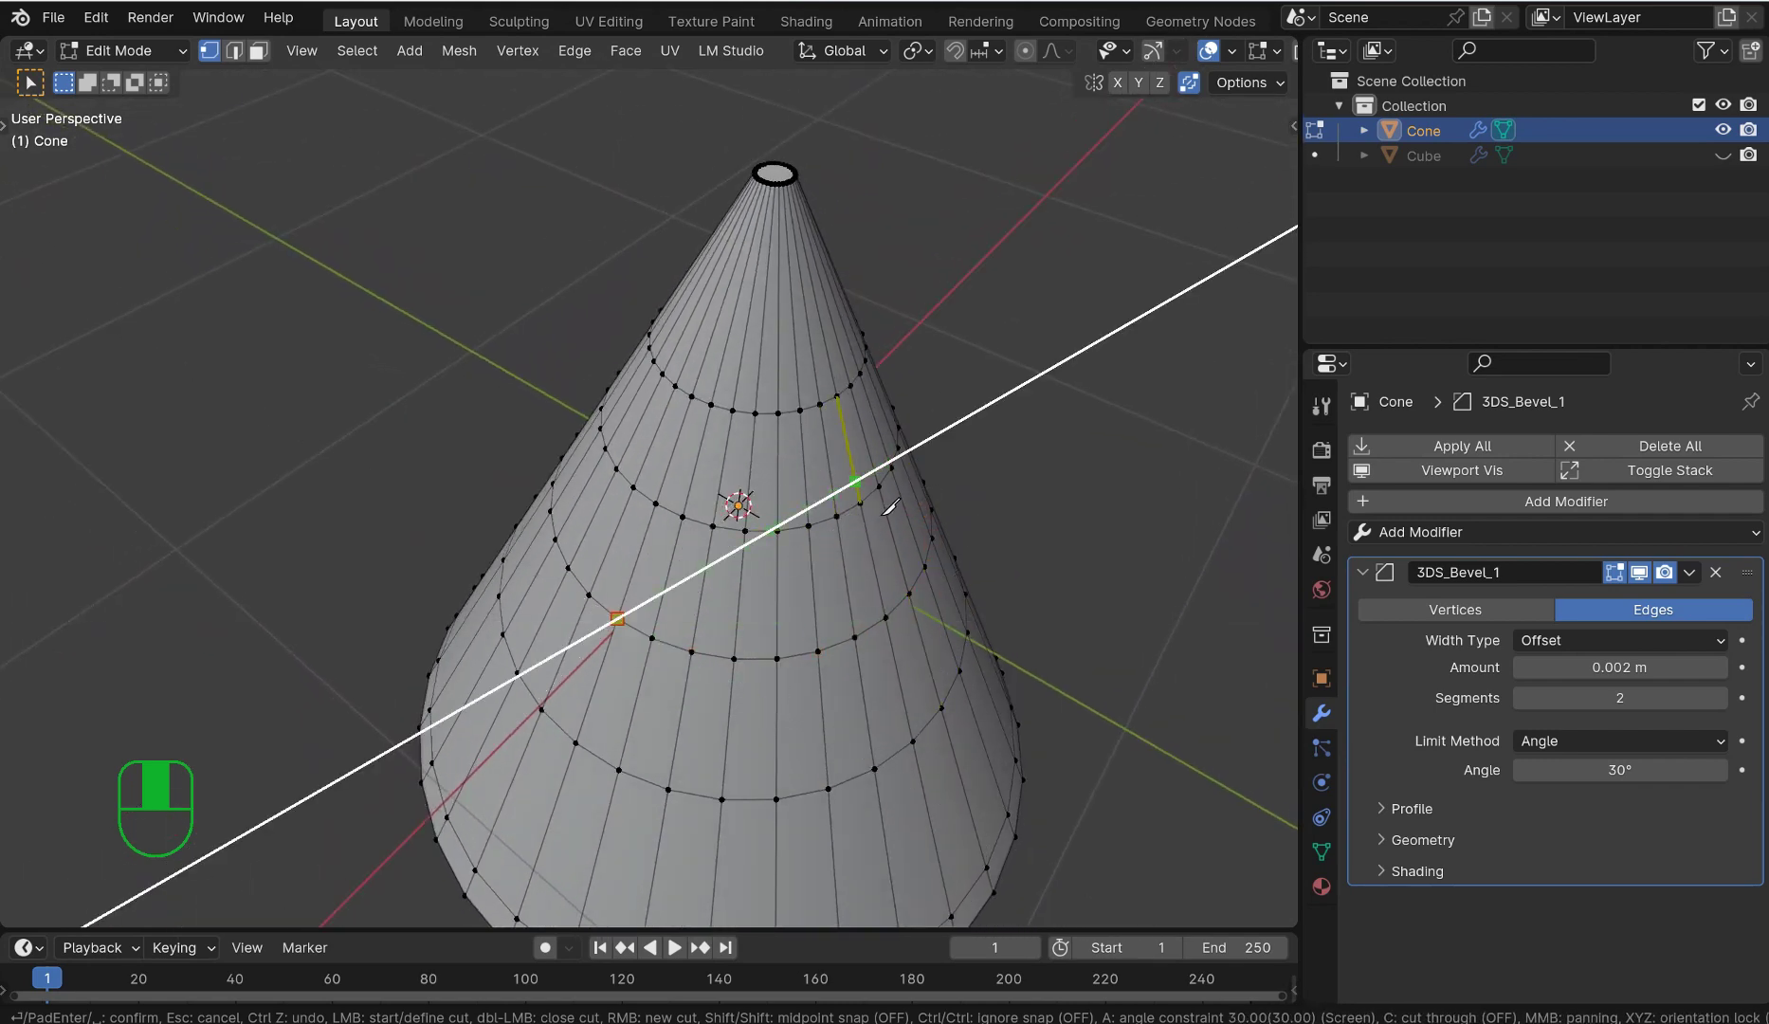
middle_drag(891, 505, 783, 420)
scroll(783, 420, down, 4)
key(Escape)
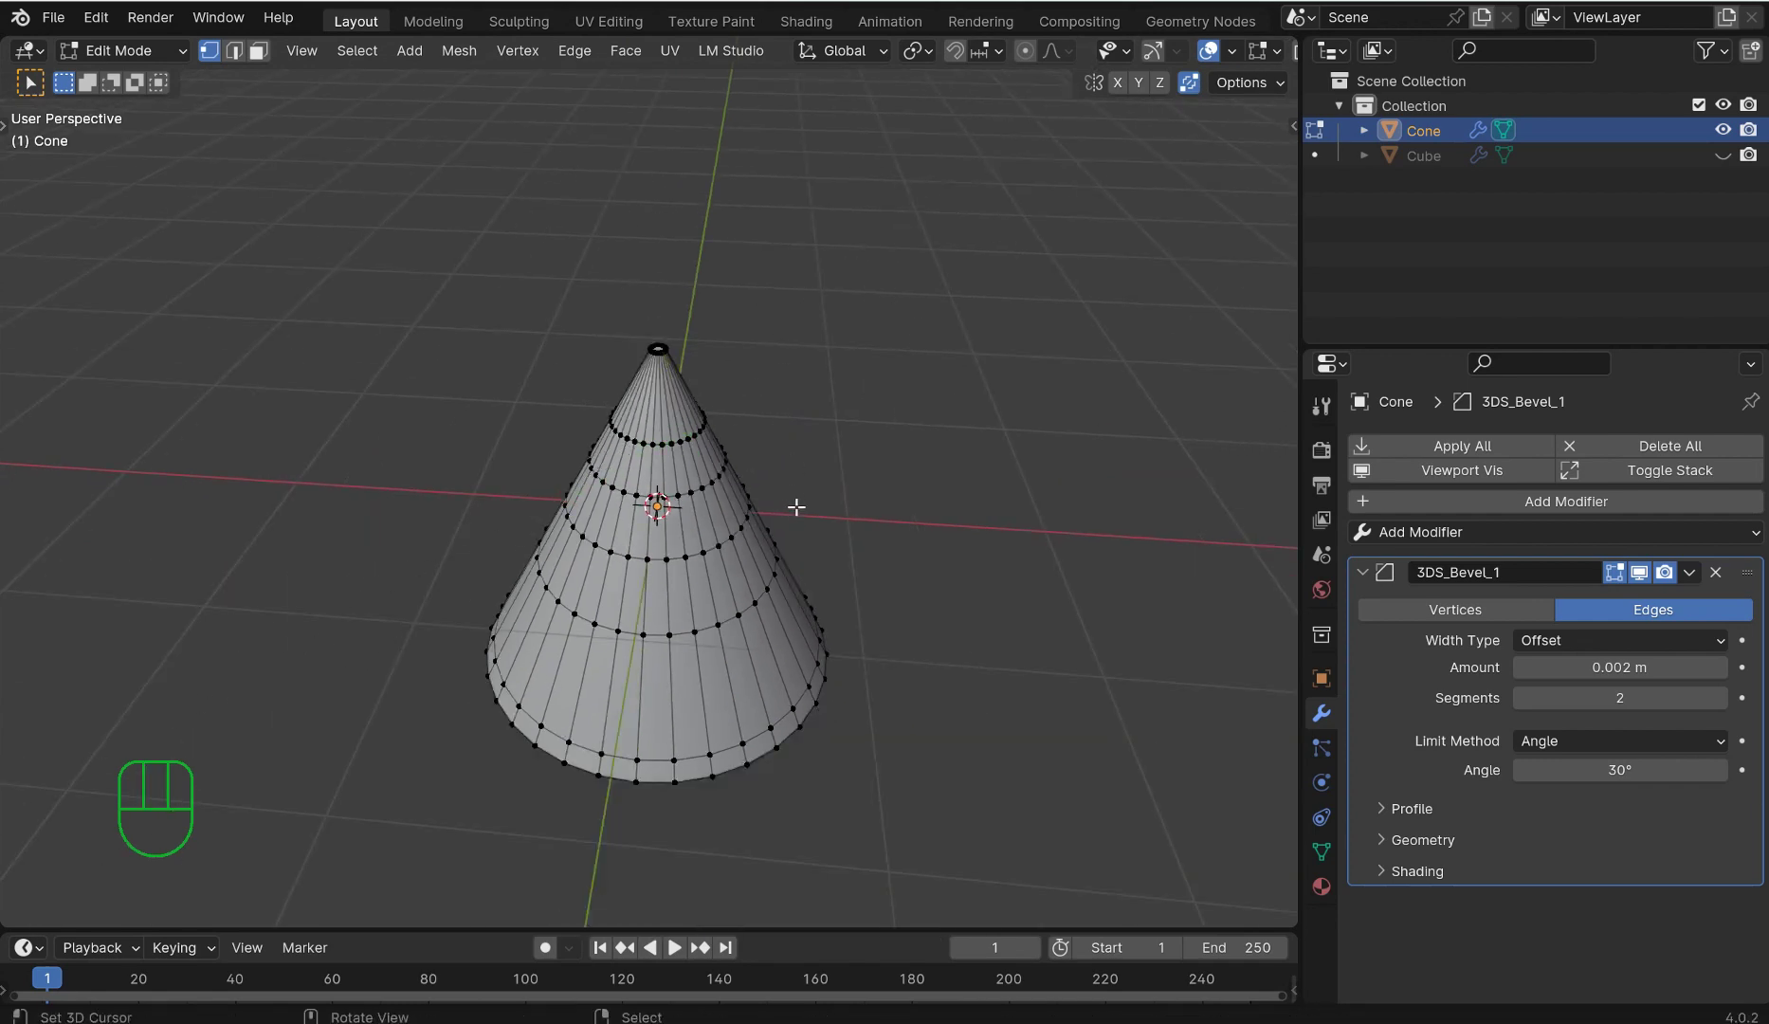
key(KP_1)
scroll(800, 471, up, 4)
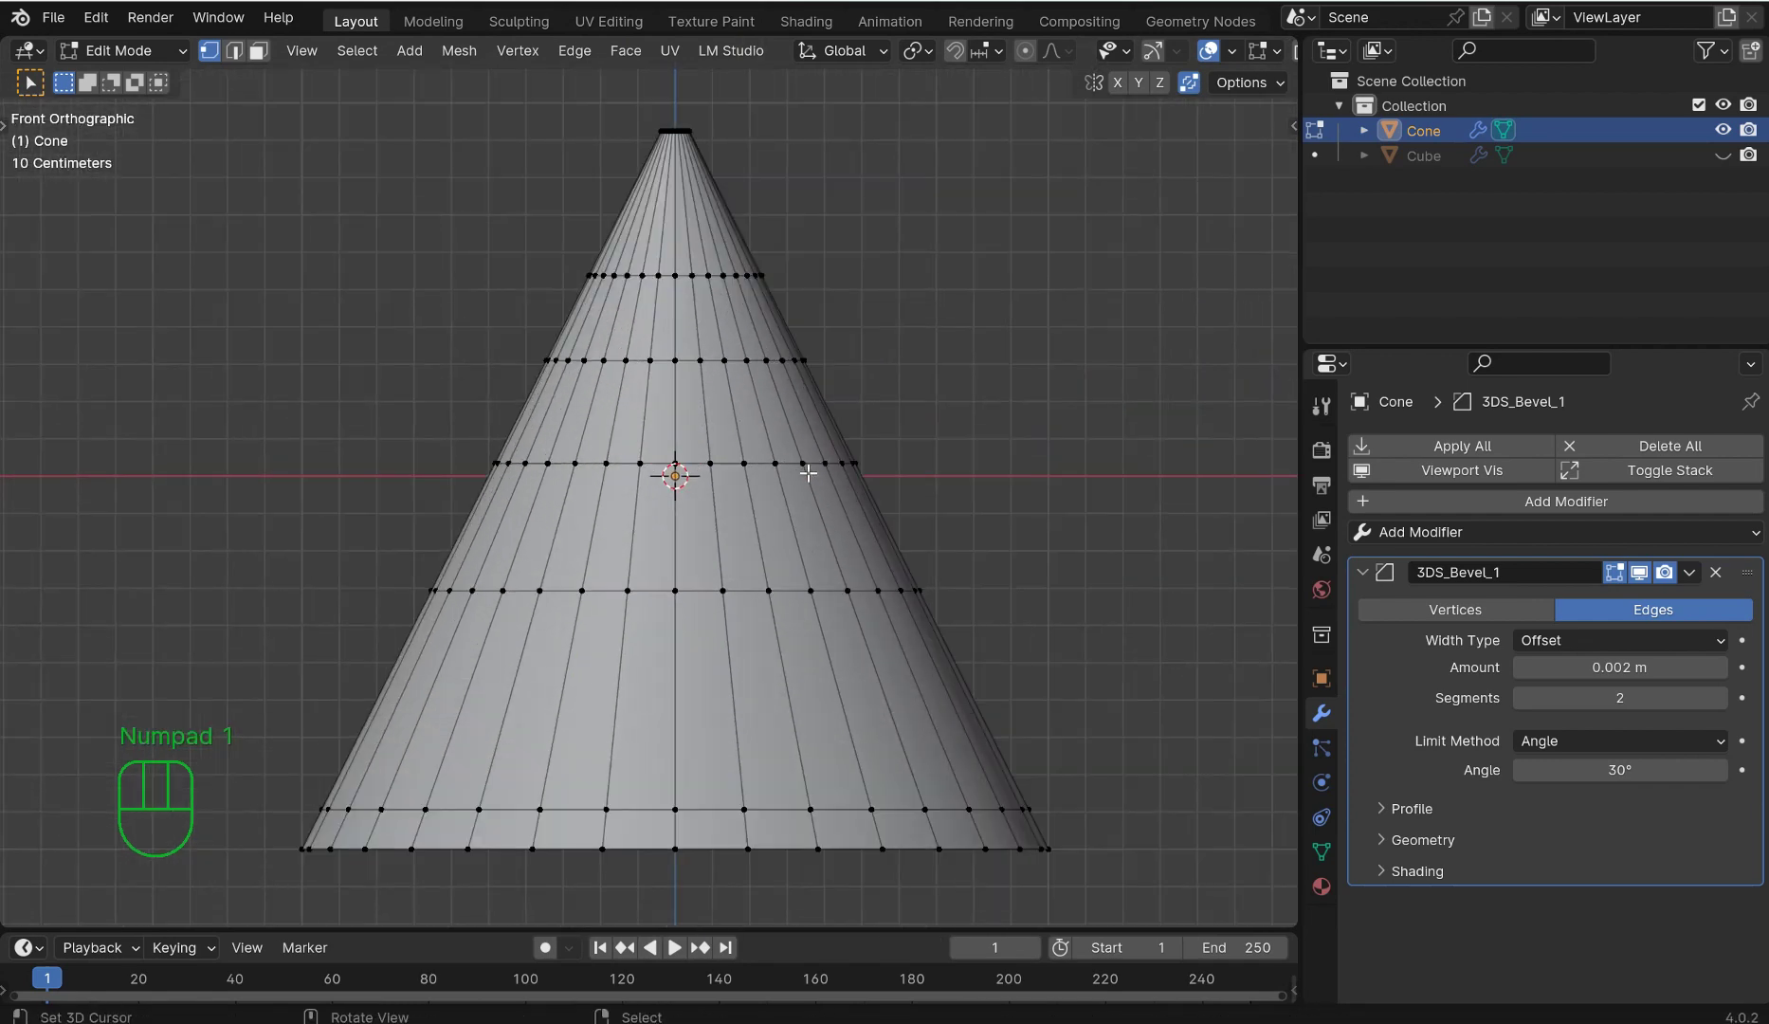
shift+middle_drag(823, 476, 817, 497)
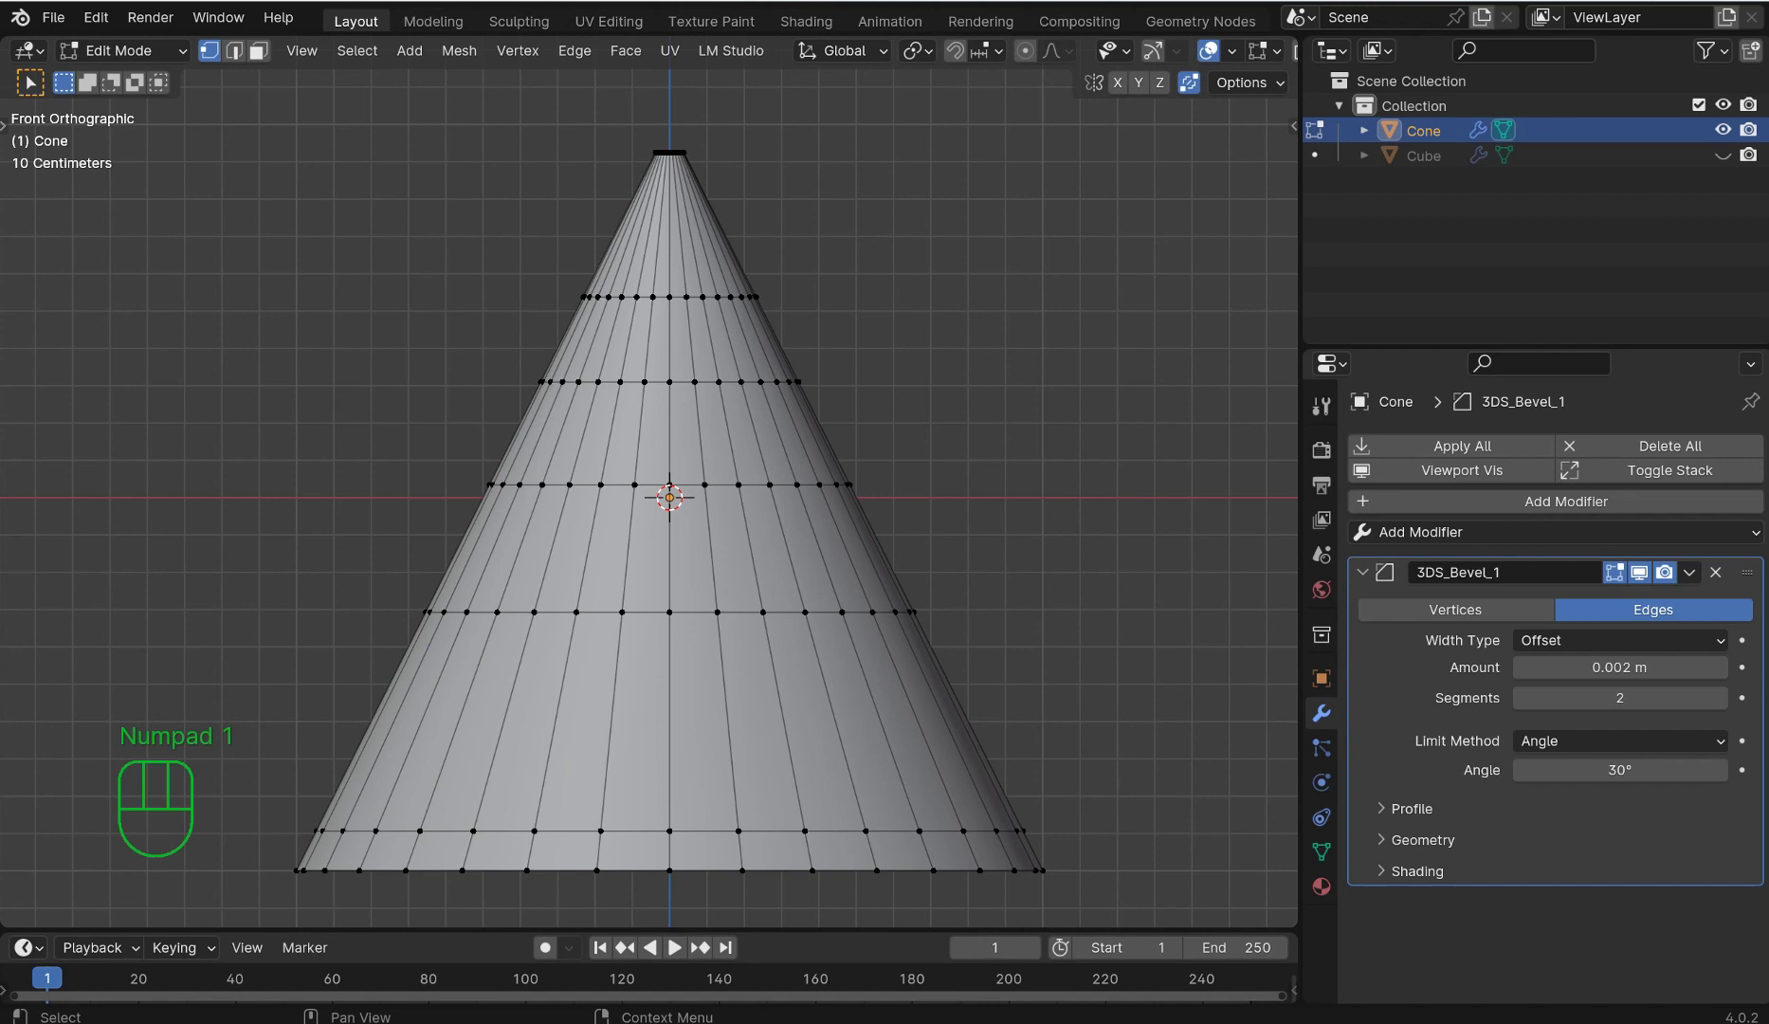